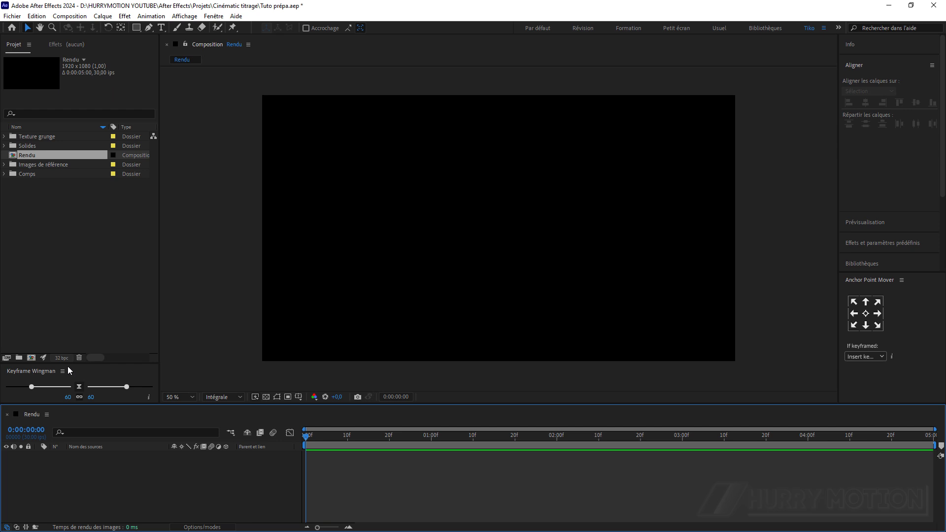
Cycle the project's colour depth through its available options and return it to 32 bpc
left_click(61, 358)
left_click(63, 359, "alt")
left_click(62, 359, "alt")
left_click(62, 359, "alt")
left_click(62, 359, "alt")
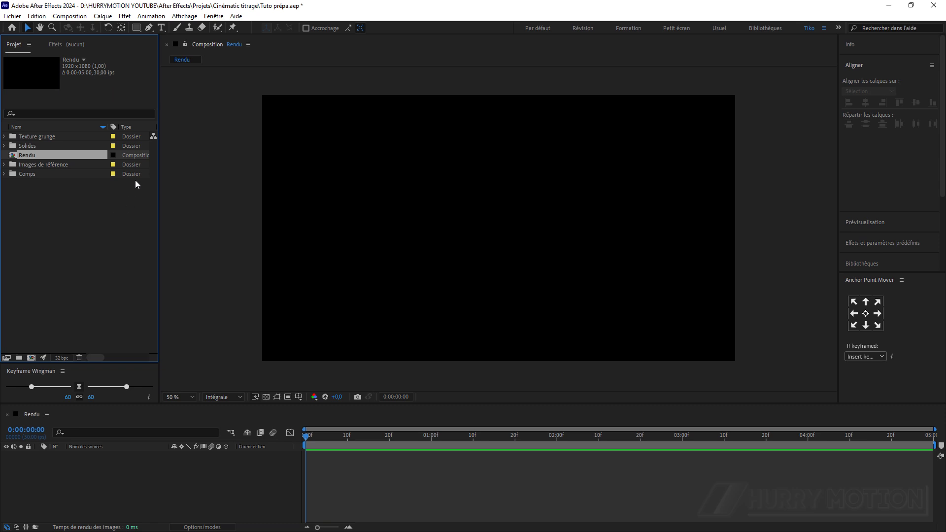
Create a text layer reading "TRAILER" in the Rendu composition and move it to about the middle of the frame
left_click(161, 28)
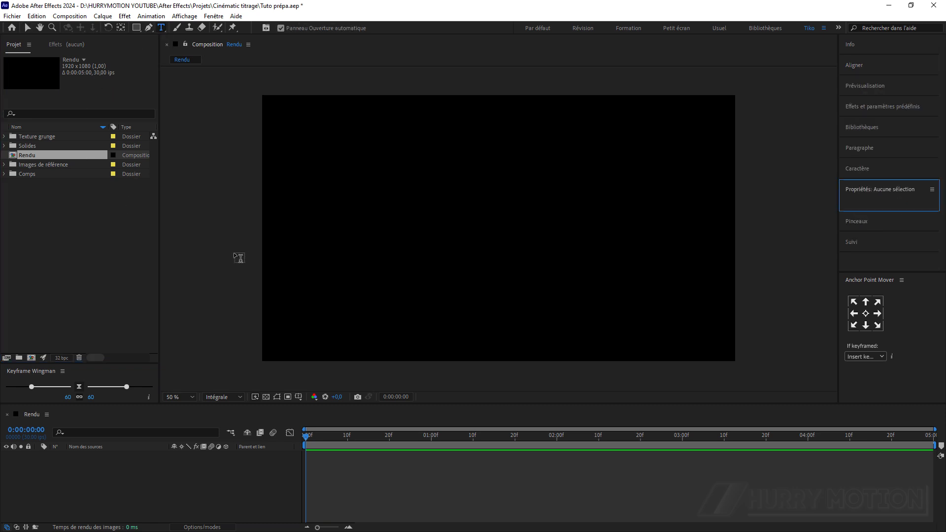
left_click(370, 230)
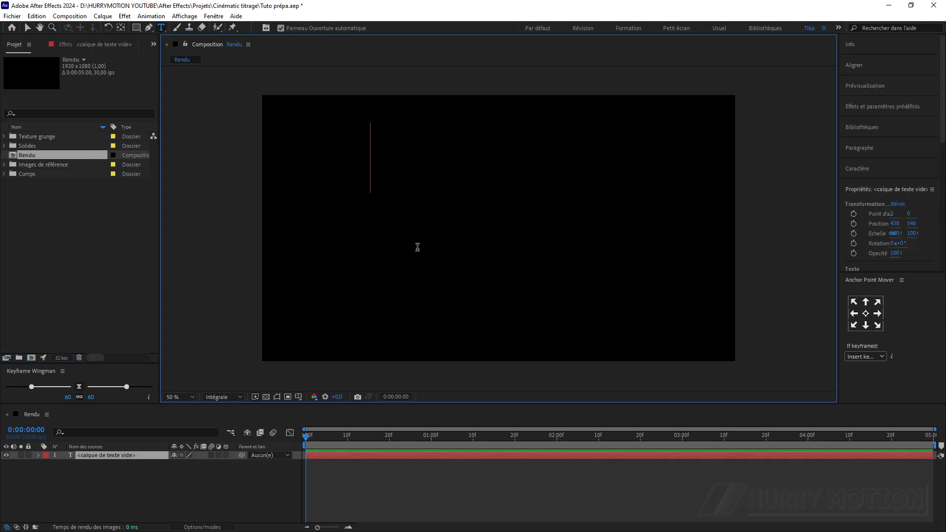
type("TRAILER")
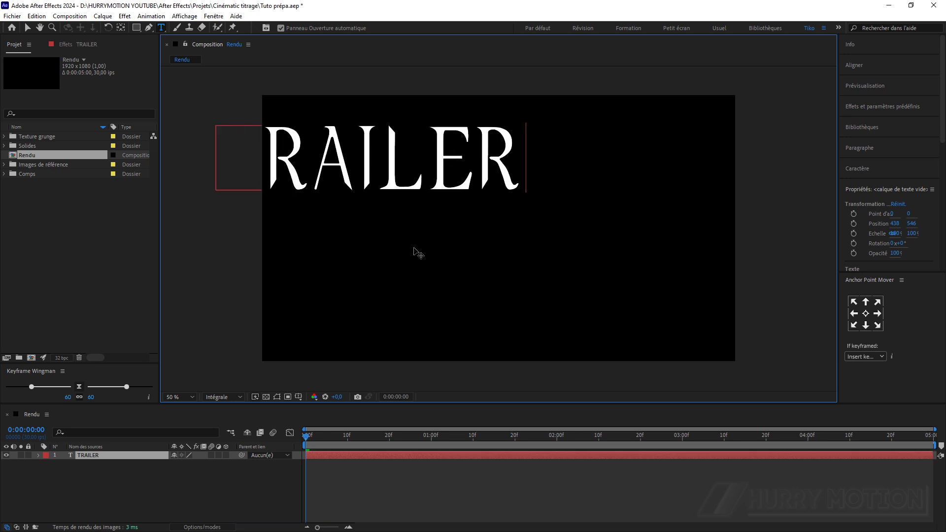
left_click(27, 27)
left_click_drag(362, 154, 498, 213)
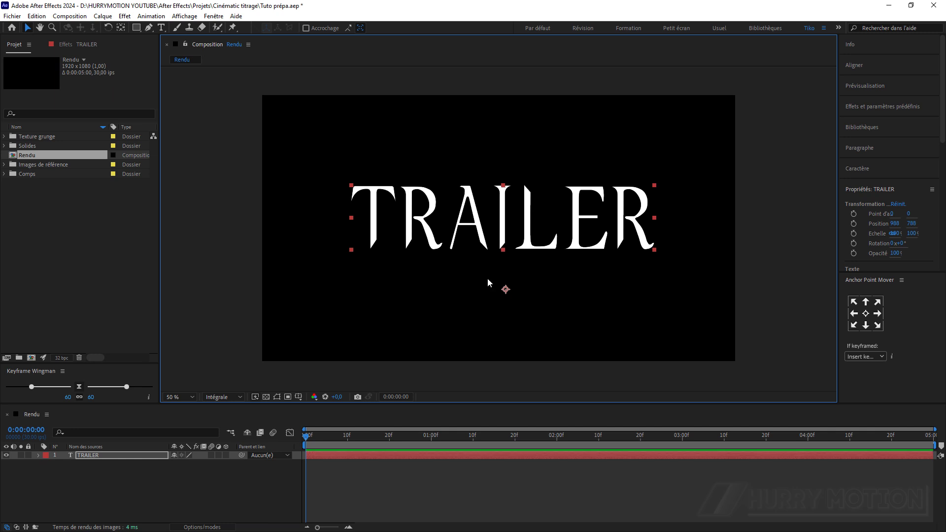
Centre the anchor point on the TRAILER text and scale the layer up proportionally to about 90% of the frame width
left_click(121, 29)
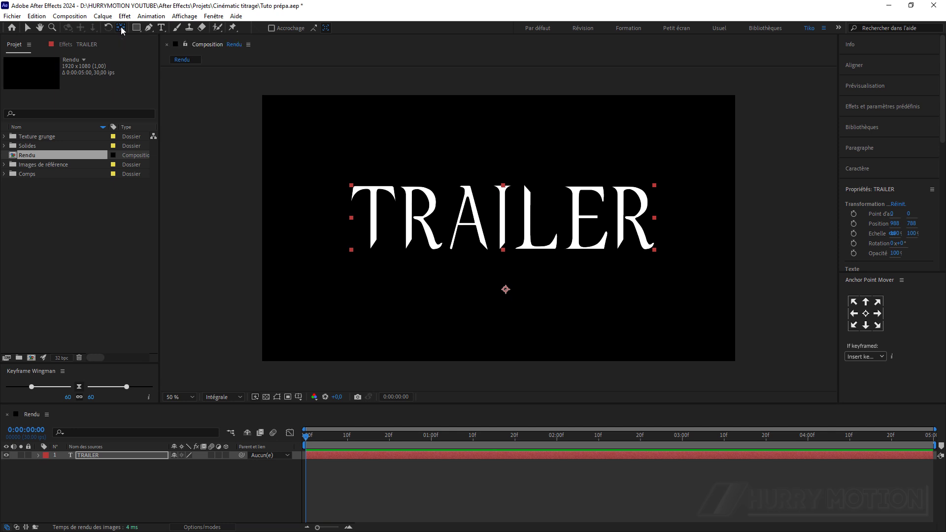
key("ctrl+alt+Home")
left_click(26, 28)
left_click(652, 254)
left_click(653, 250)
mouse_move(655, 250)
left_mouse_down()
mouse_move(682, 267)
mouse_move(658, 265)
left_mouse_up()
Align the TRAILER layer to the vertical centre of the composition
left_click(855, 65)
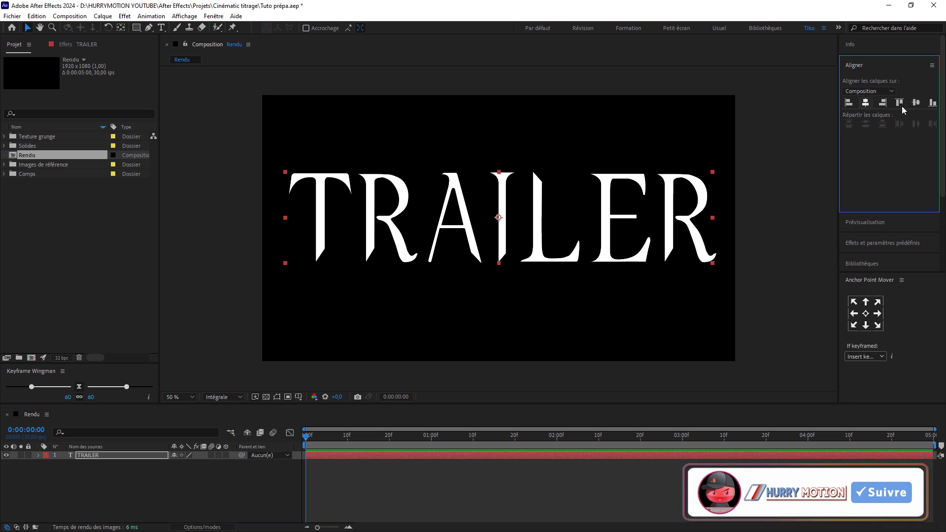
left_click(916, 103)
left_click(348, 359)
Precompose the TRAILER layer as "Texte", transferring all attributes into the new composition
left_click(85, 454)
right_click(84, 455)
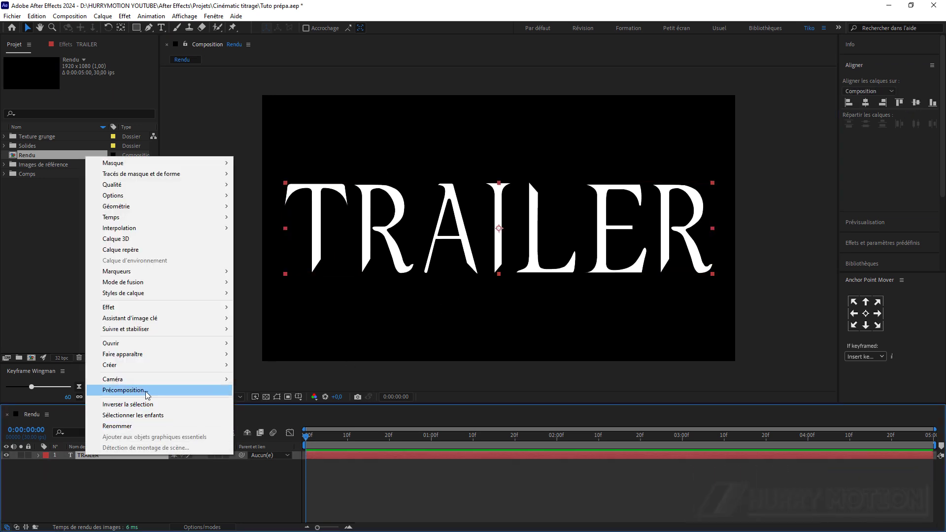
left_click(124, 390)
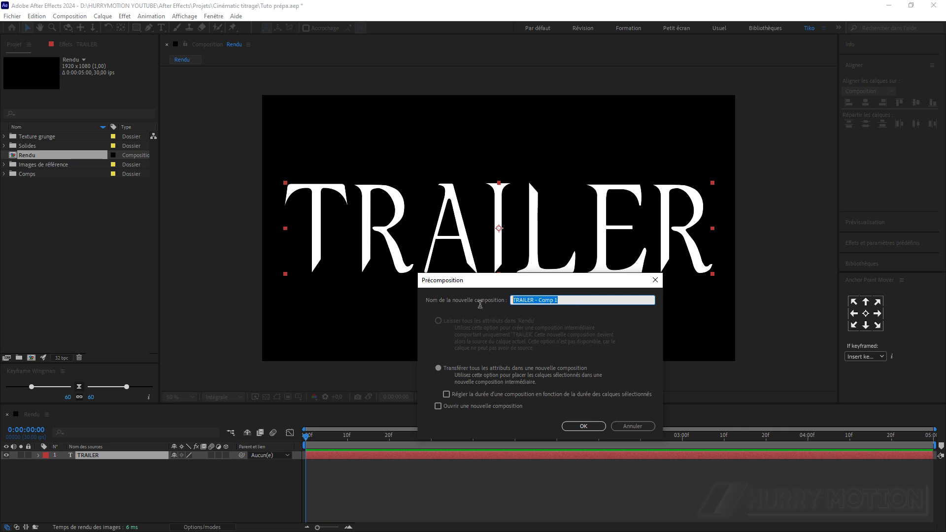
type("Texte")
left_click(438, 368)
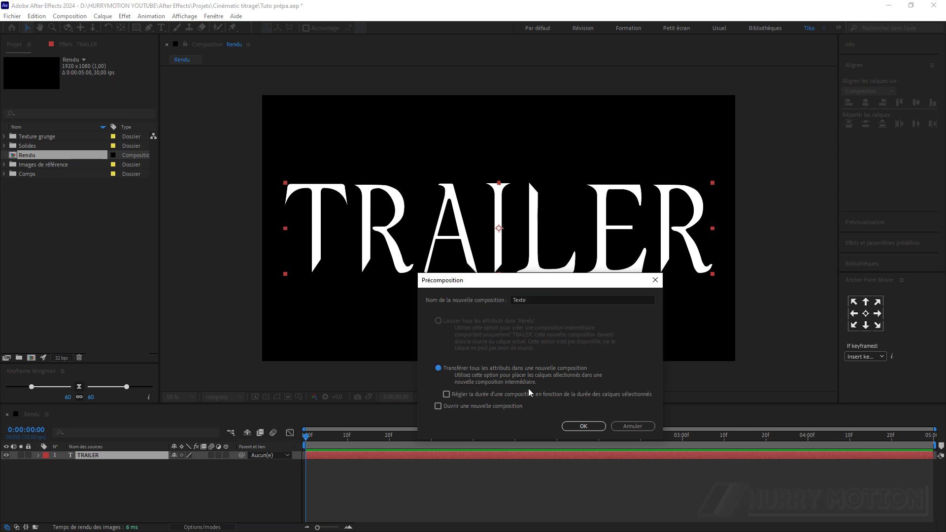
left_click(593, 428)
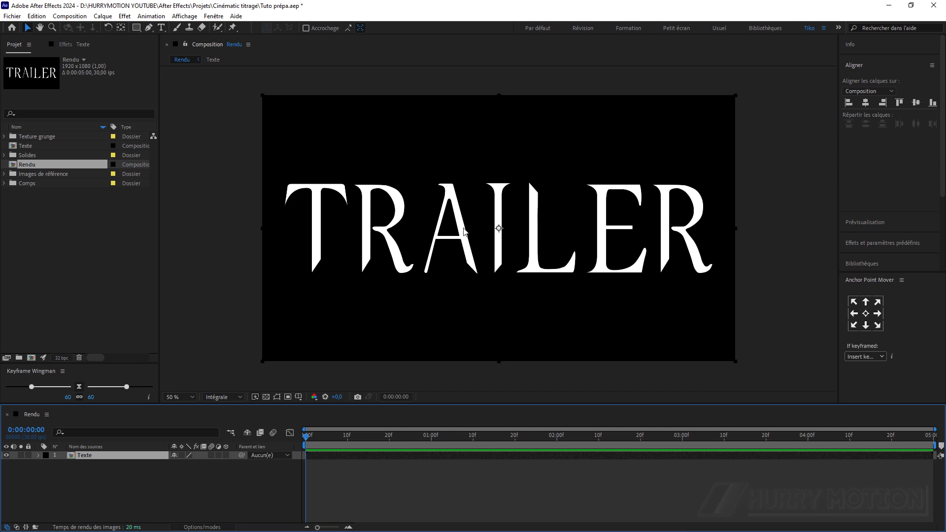
Duplicate the Texte layer and precompose the upper copy as "Texte _Biseau", transferring all attributes into the new composition
key("ctrl+d")
right_click(119, 457)
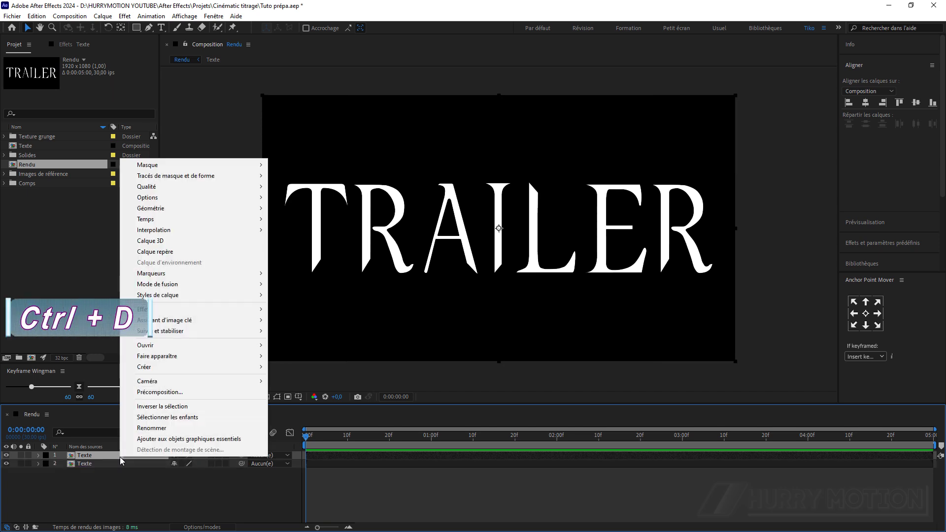
left_click(182, 393)
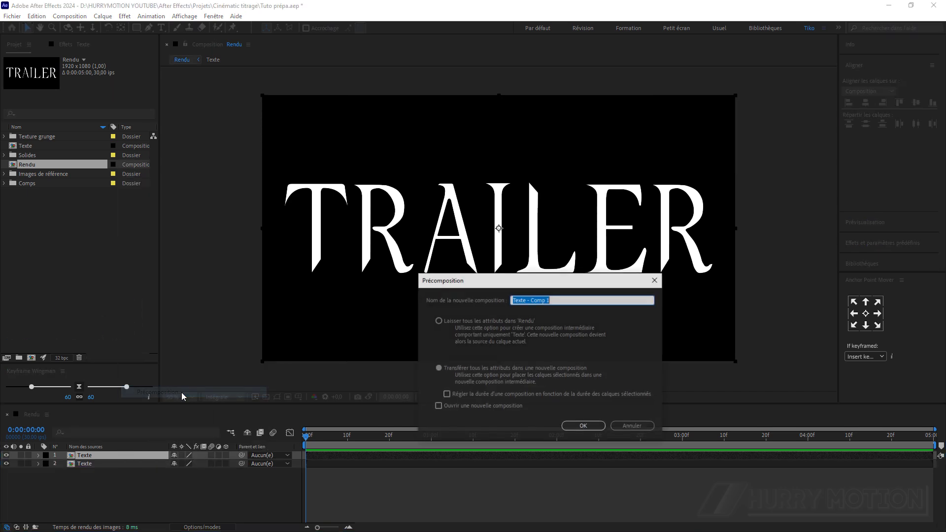
left_click(438, 369)
left_click_drag(566, 297, 525, 301)
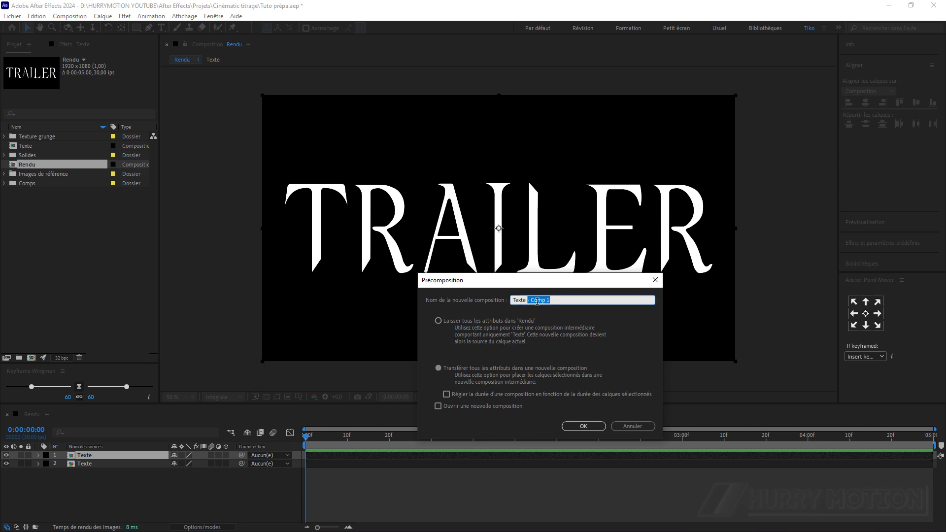
type("_")
left_click(438, 368)
left_click(567, 427)
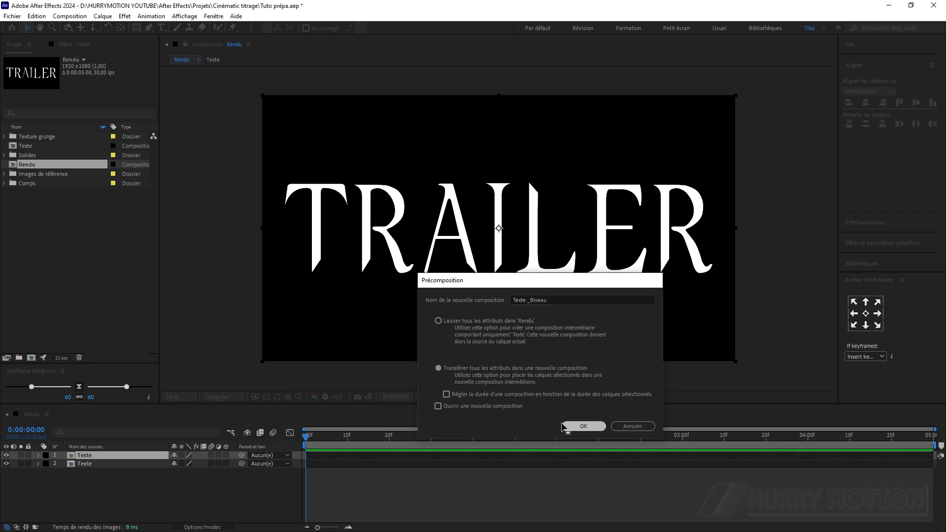
Open the Texte _Biseau composition and briefly show the transparency grid to check its background
double_click(107, 455)
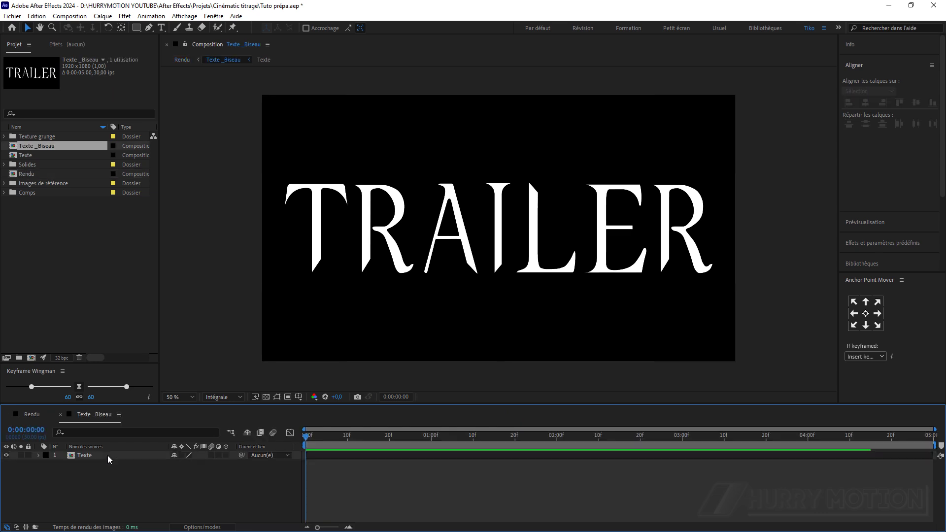
left_click(266, 397)
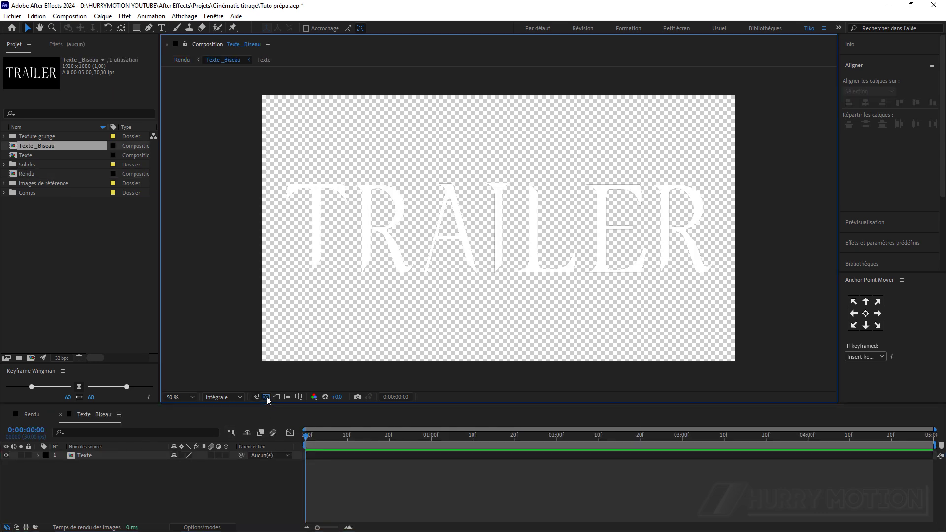
left_click(267, 397)
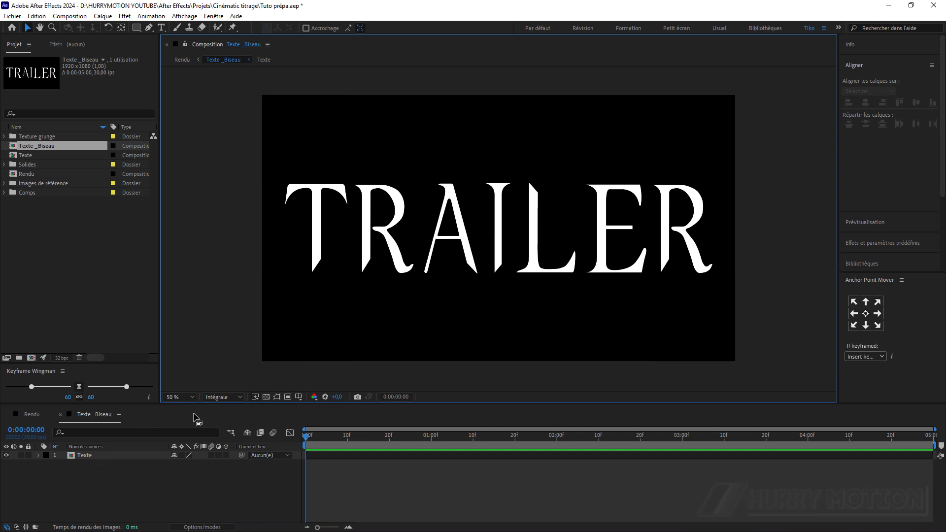
Apply the Luminescence interne layer style to the Texte layer
left_click(94, 454)
right_click(94, 454)
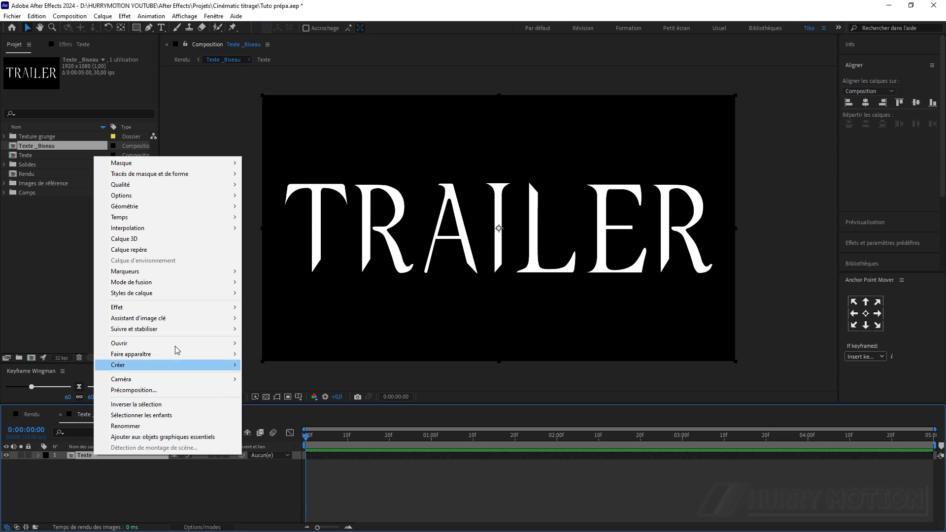
mouse_move(188, 295)
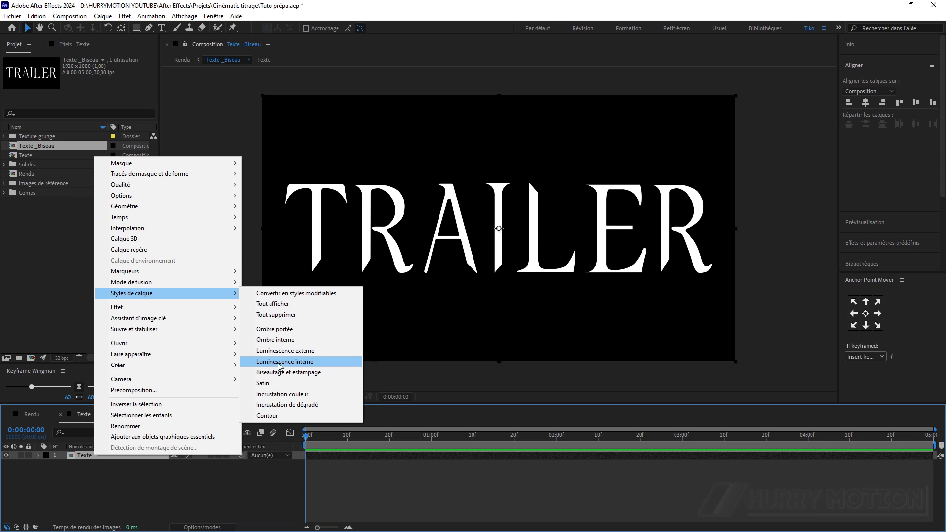
left_click(285, 362)
key("period")
key("period")
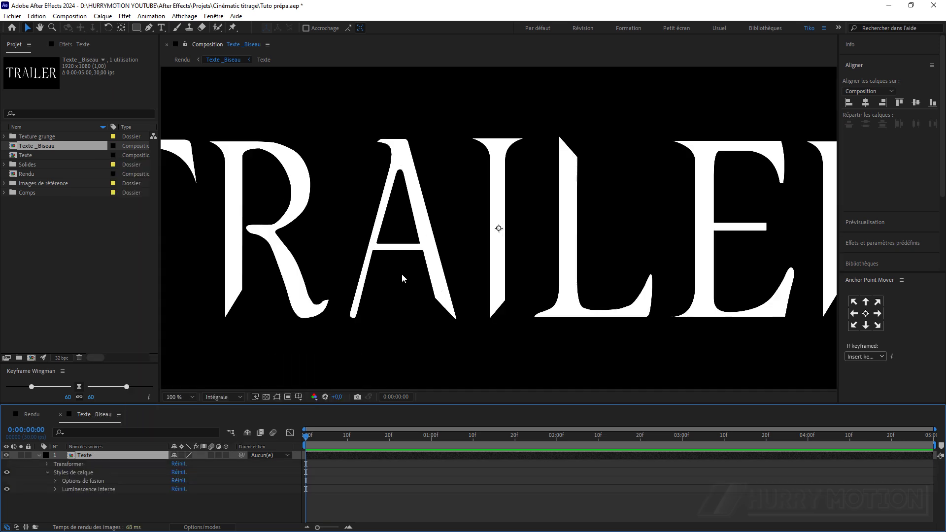
Set the inner glow's blending mode to Normal and its colour to black (000000)
left_click(56, 490)
scroll(55, 489, "down", 2)
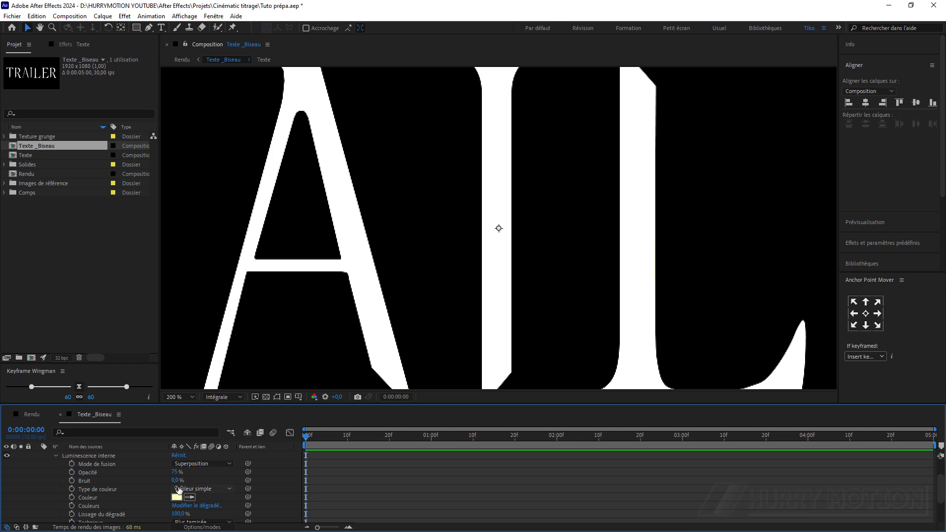
left_click(186, 464)
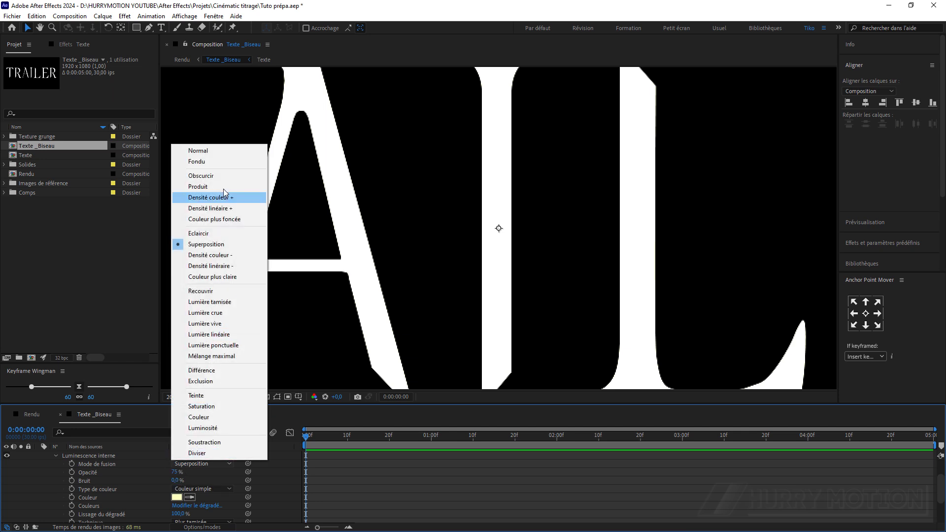
left_click(218, 153)
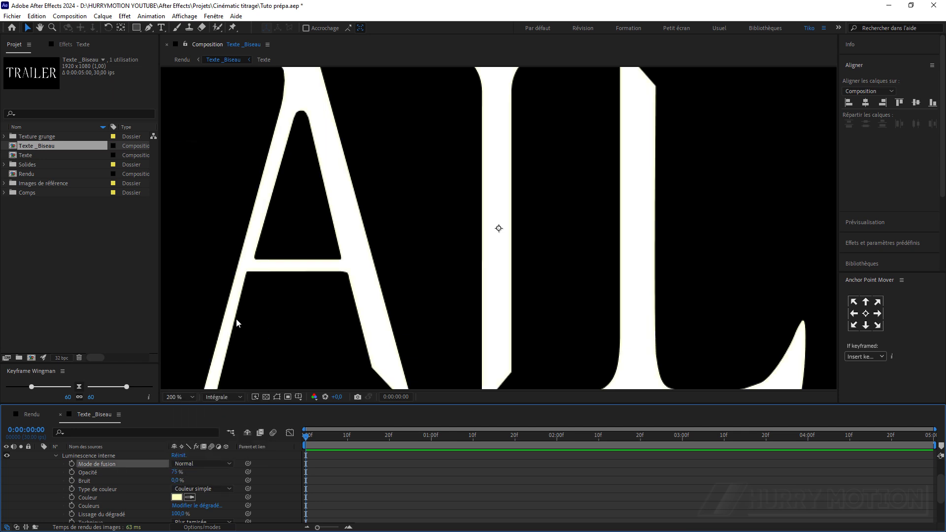
left_click(176, 497)
left_click_drag(723, 413, 666, 456)
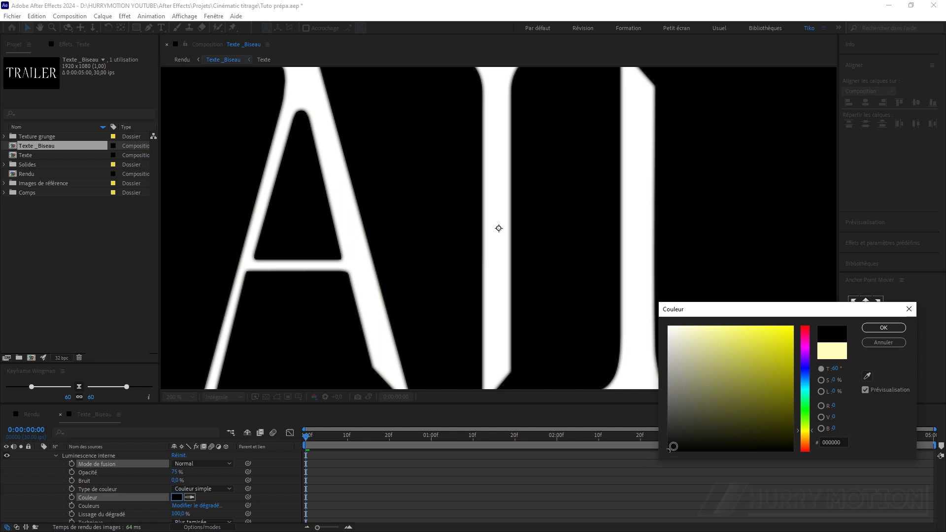
left_click(881, 328)
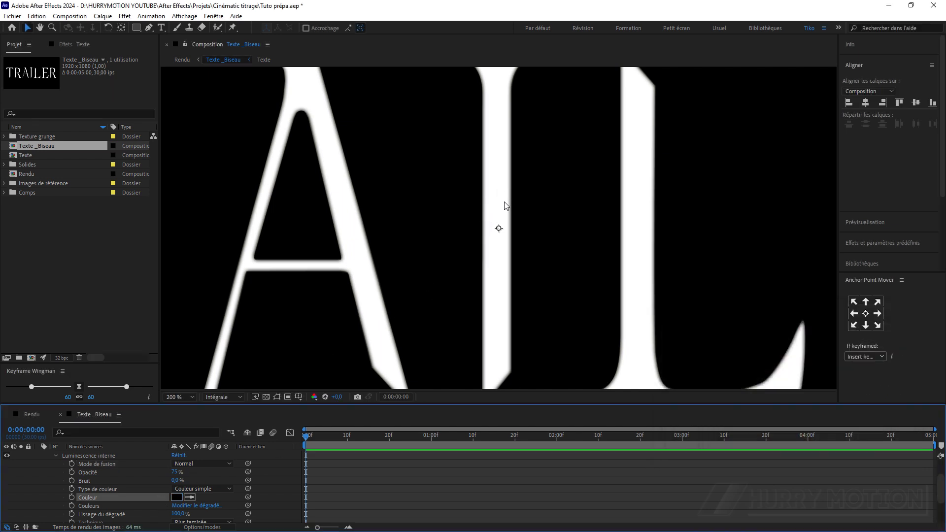
Set the inner glow's size to 20 and its technique to Précise, then collapse the Texte layer's properties
scroll(217, 503, "down", 3)
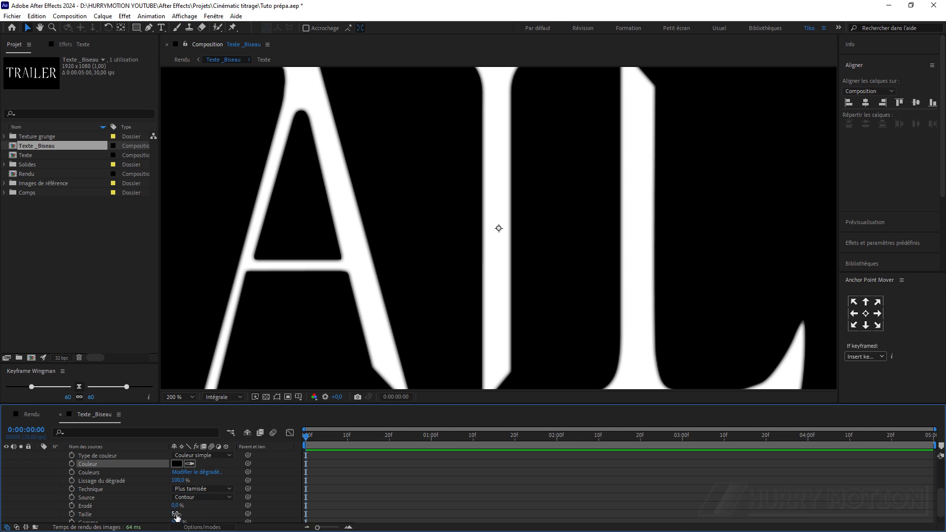
left_click_drag(176, 515, 183, 515)
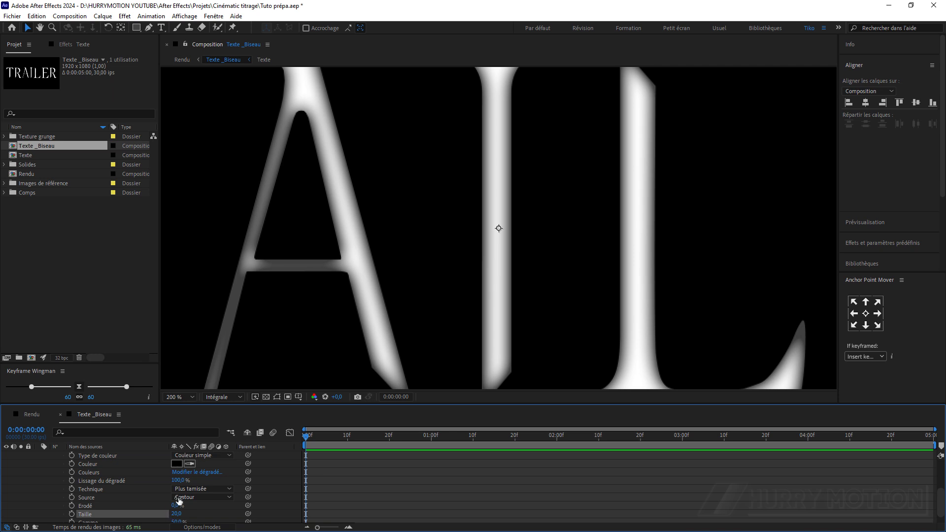
left_click(190, 488)
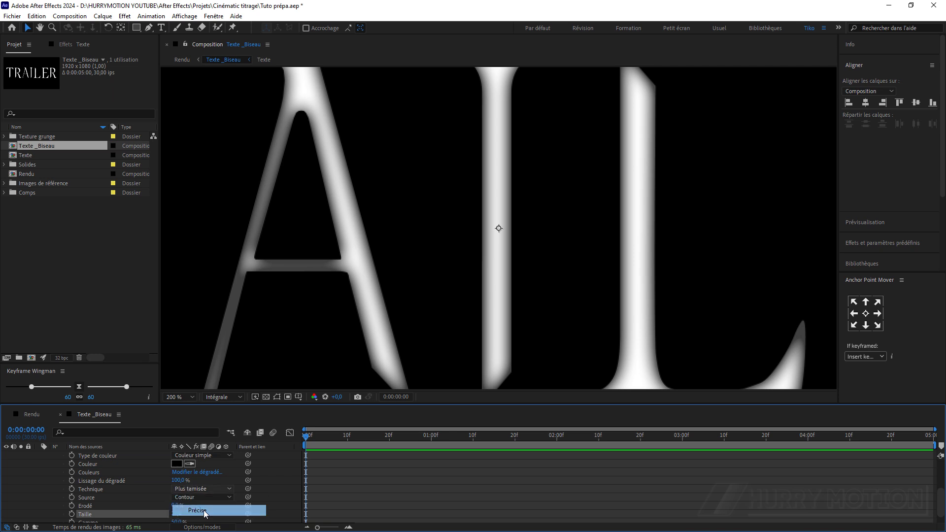
left_click(203, 510)
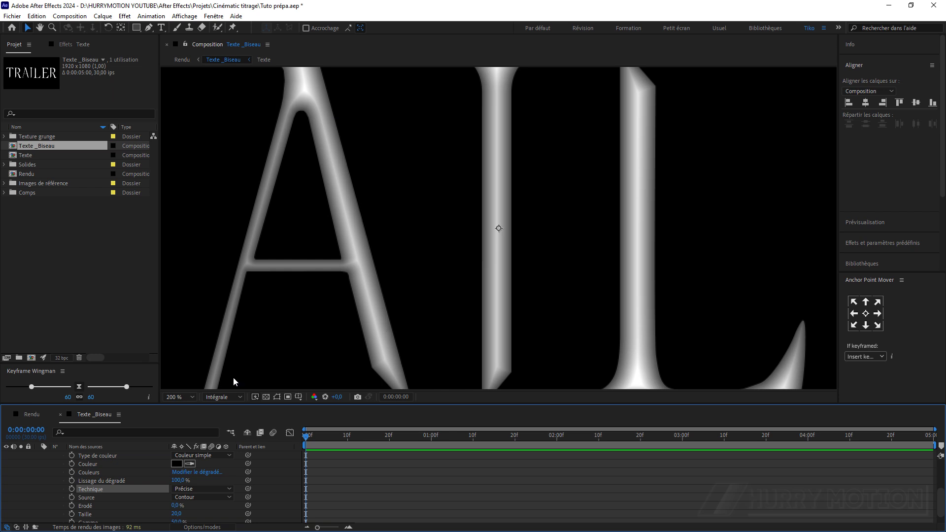
scroll(48, 466, "up", 3)
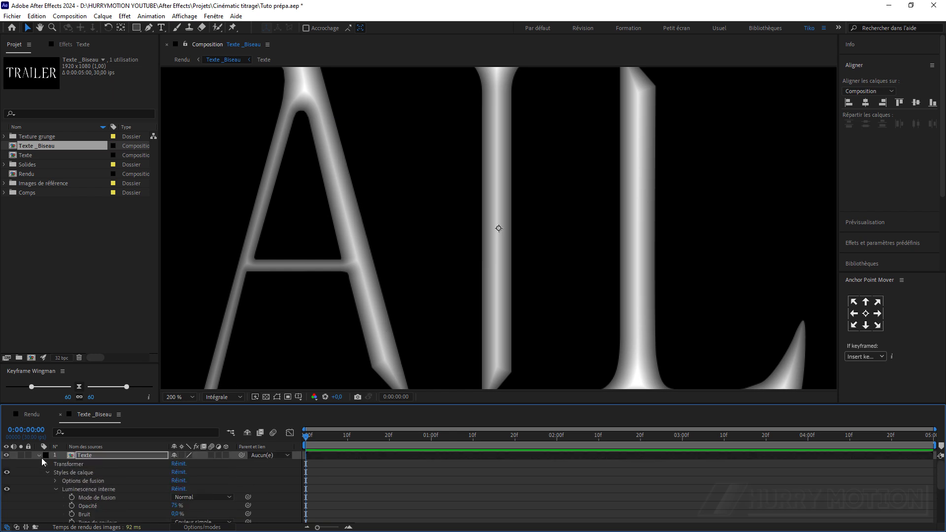
left_click(39, 455)
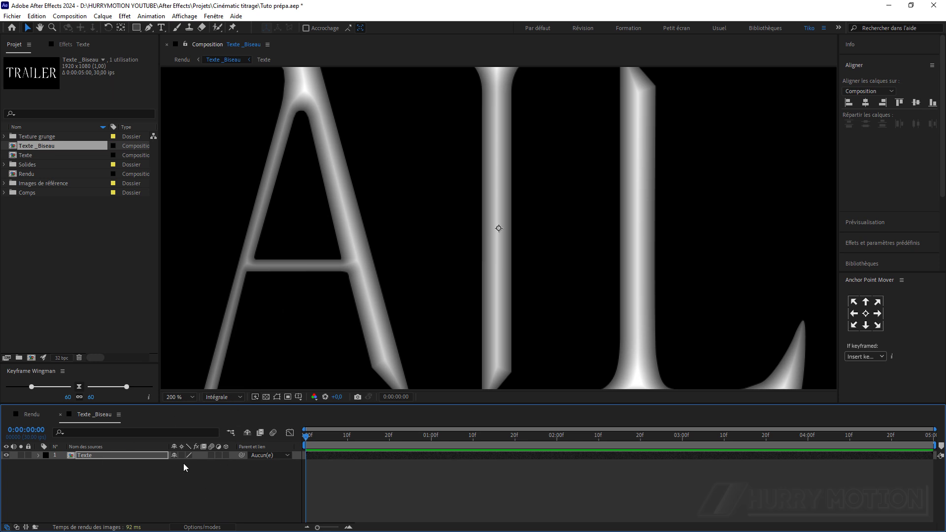
Add an adjustment layer above the Texte layer and apply the Composite uni effect to it
key("ctrl+alt+y")
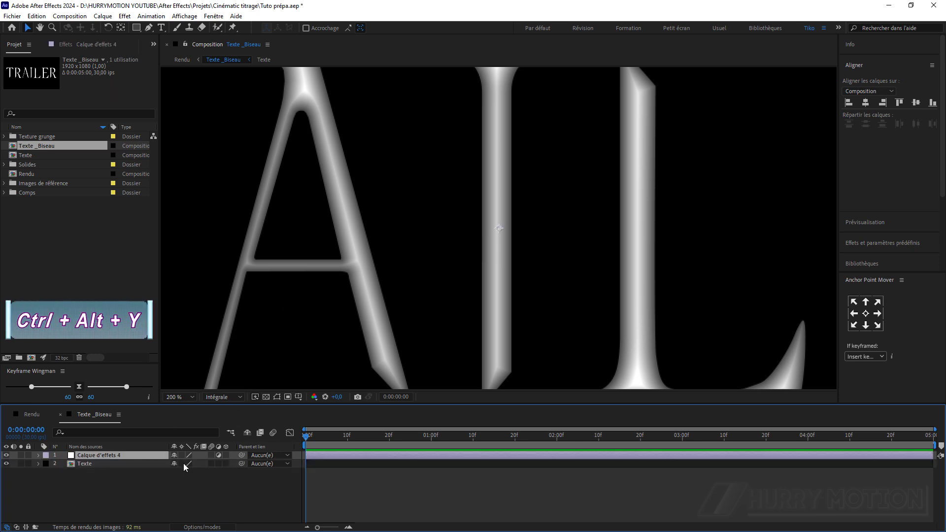
left_click(64, 44)
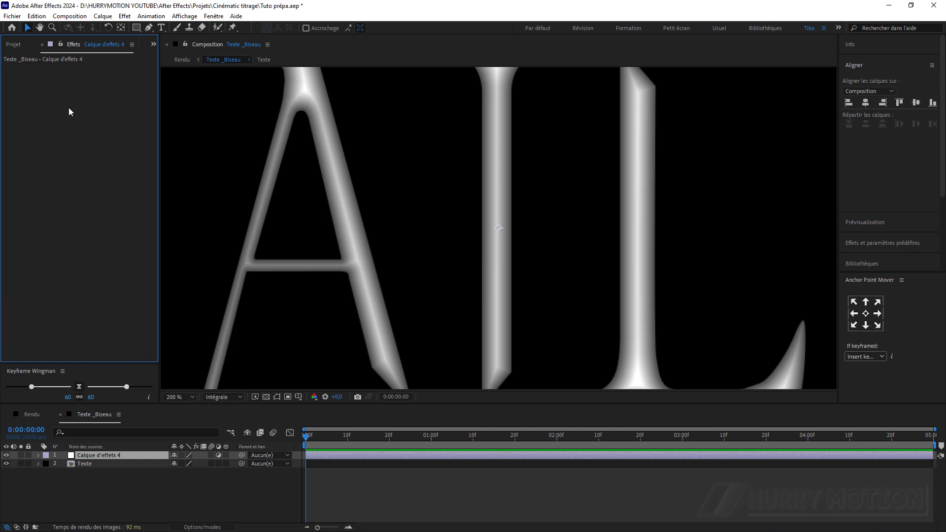
key("ctrl+space")
type("comp")
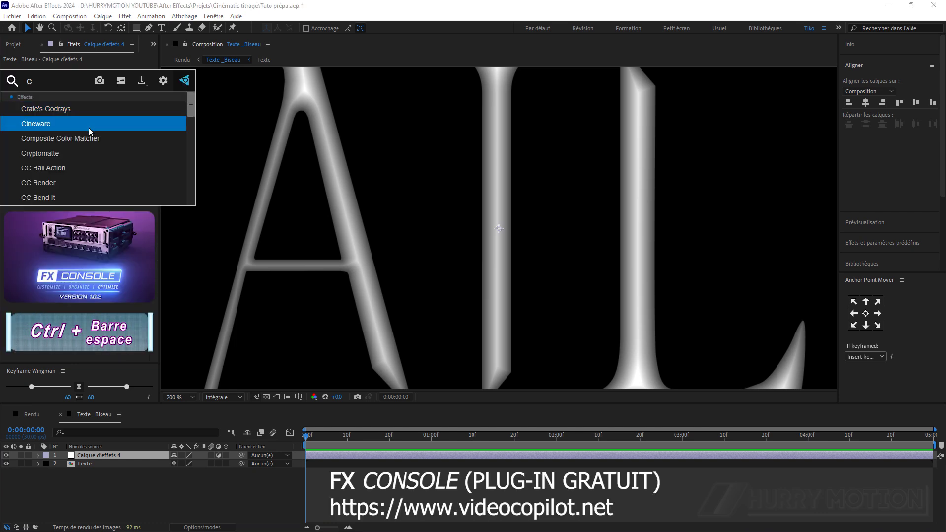
left_click(69, 168)
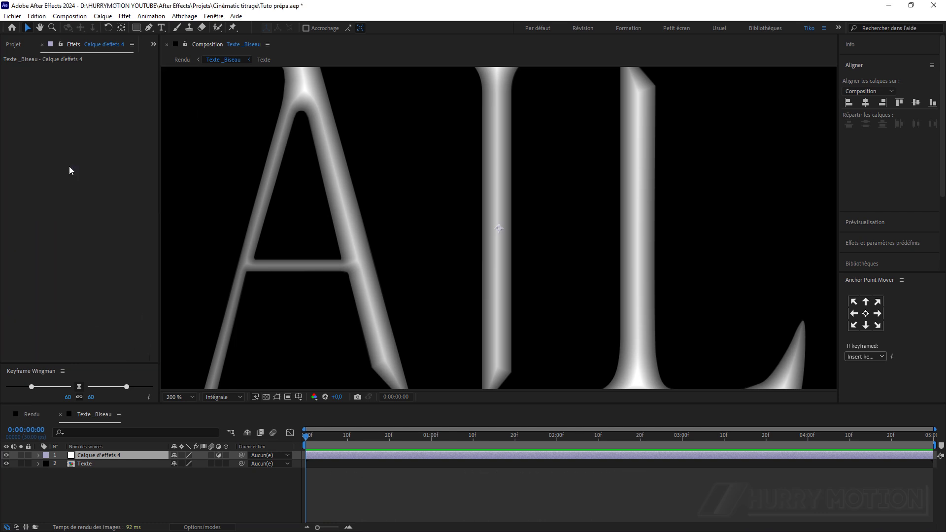
Set the Composite uni colour to black and check the background with the transparency grid
left_click(95, 87)
left_click(669, 450)
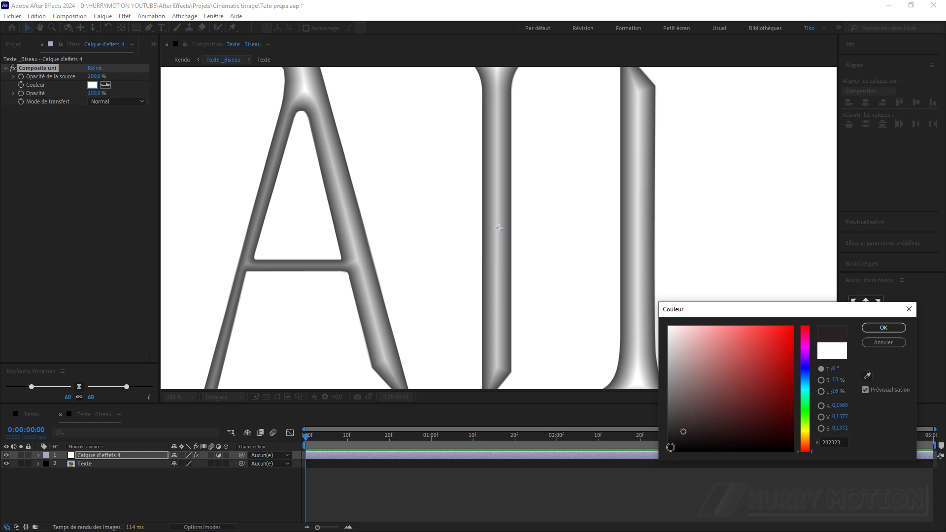
left_click(883, 327)
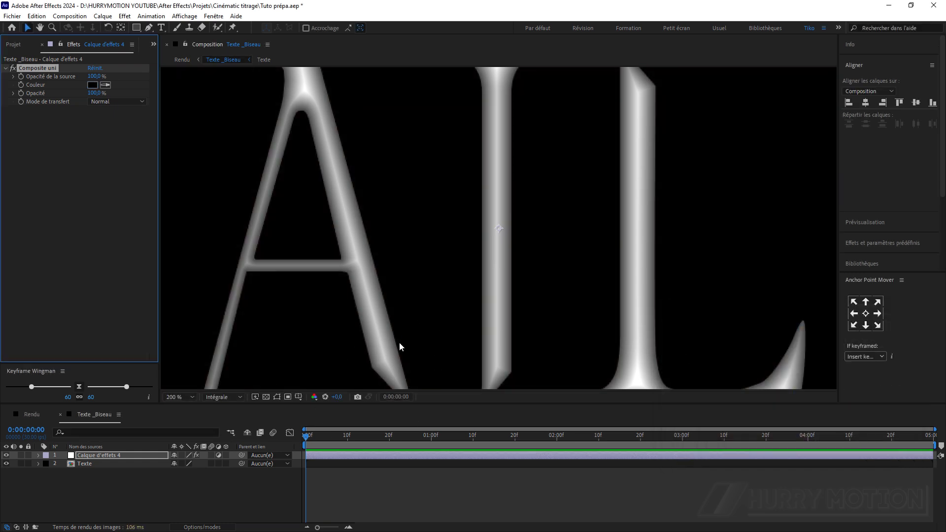
left_click(269, 397)
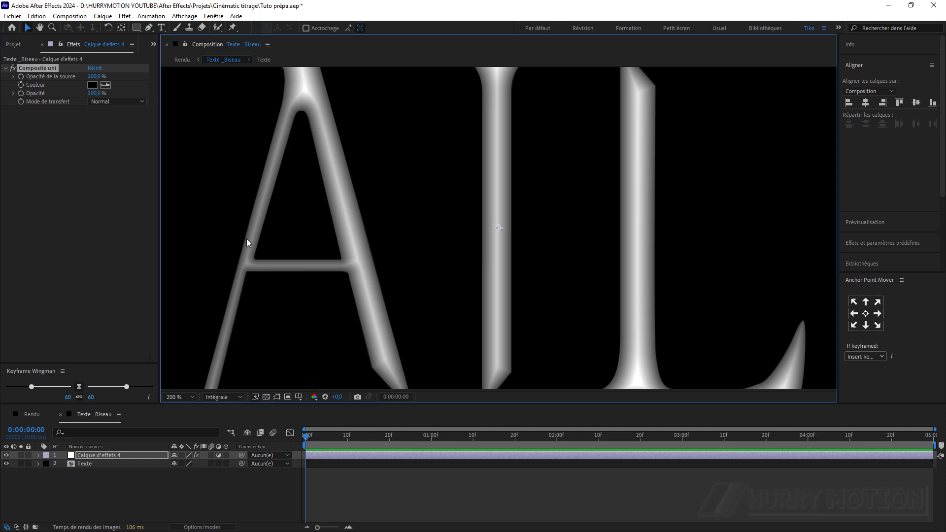
Apply the Flou encadré accéléré effect to the adjustment layer with a blur radius of 1 and 1 iteration
left_click(75, 215)
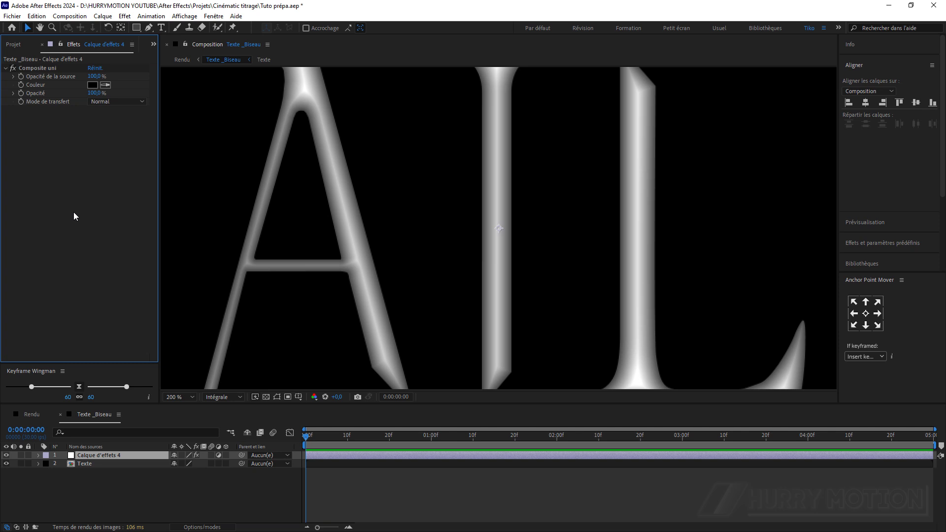
key("ctrl+space")
type("flou")
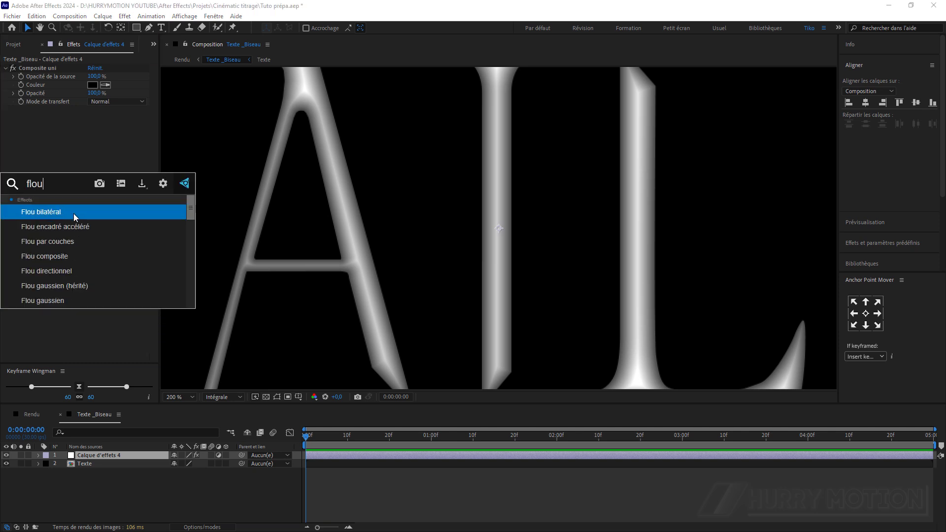
left_click(74, 227)
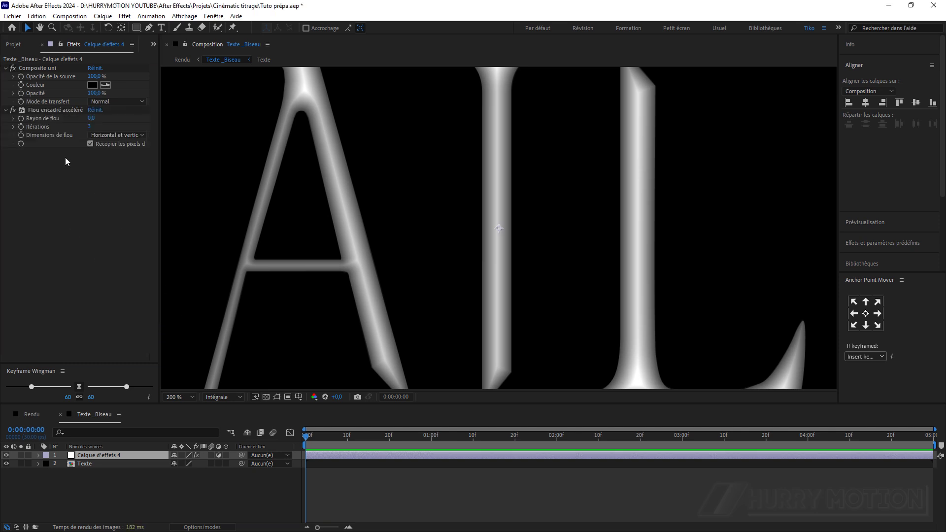
left_click(93, 118)
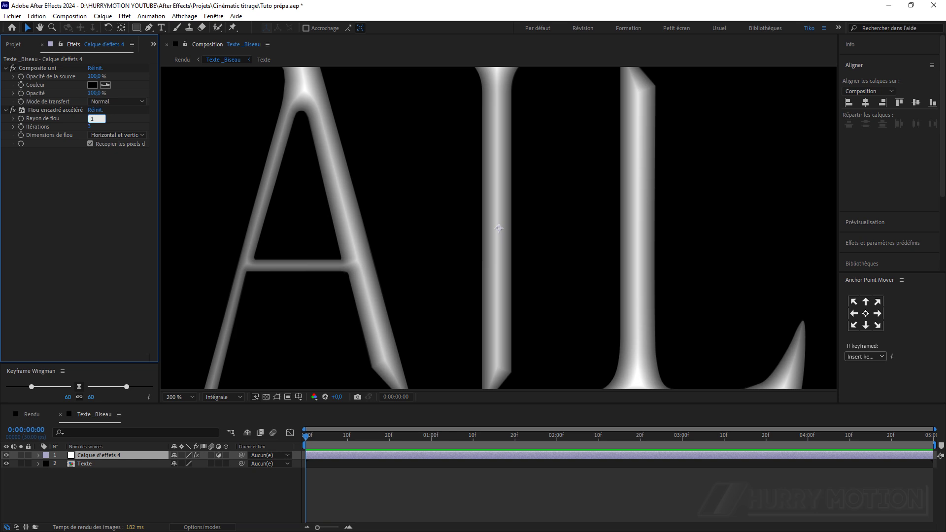
type("1")
key("Tab")
type("1")
left_click(91, 173)
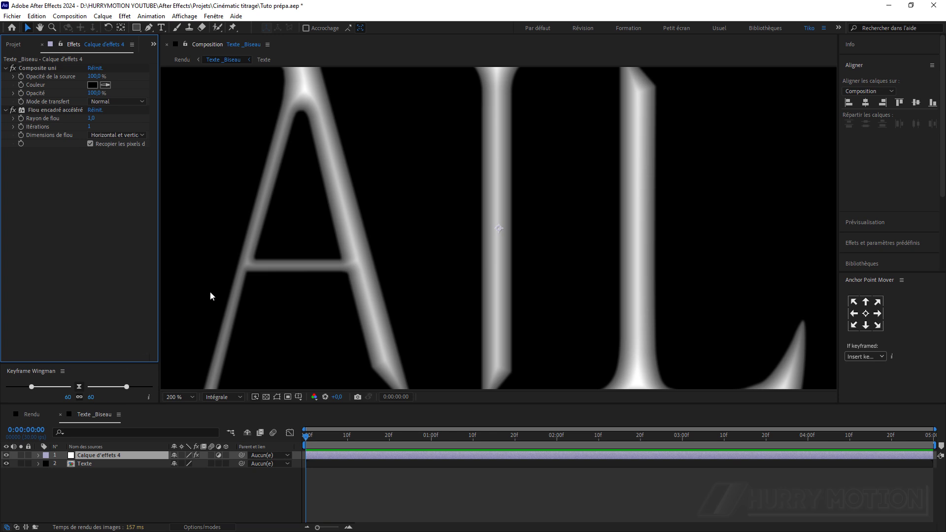
Set the blur radius of Flou encadré accéléré to 1.5
scroll(351, 203, "up", 1)
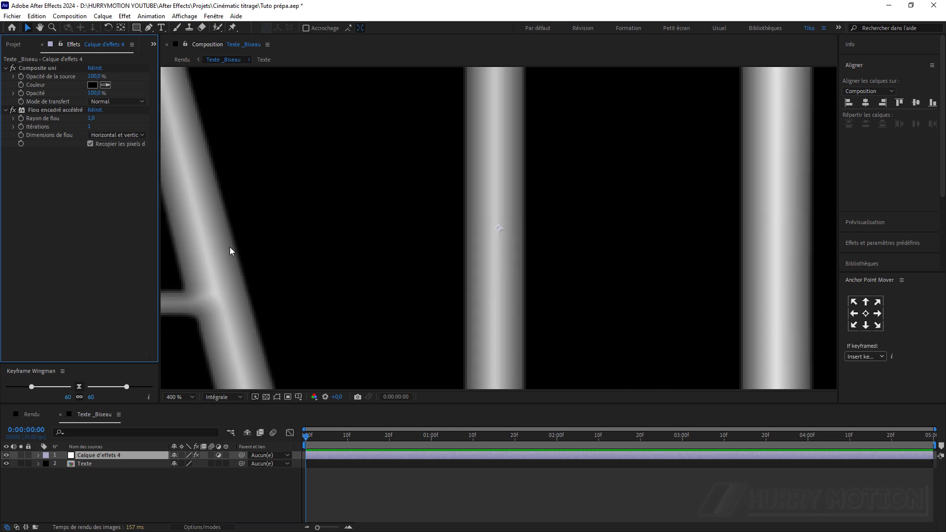
left_click(92, 119)
type("1.5")
key("Return")
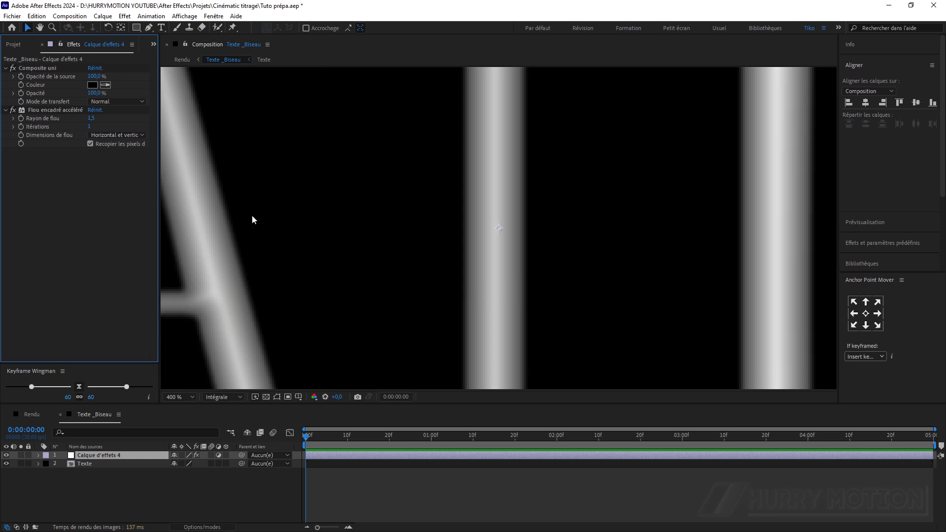
scroll(253, 215, "down", 2)
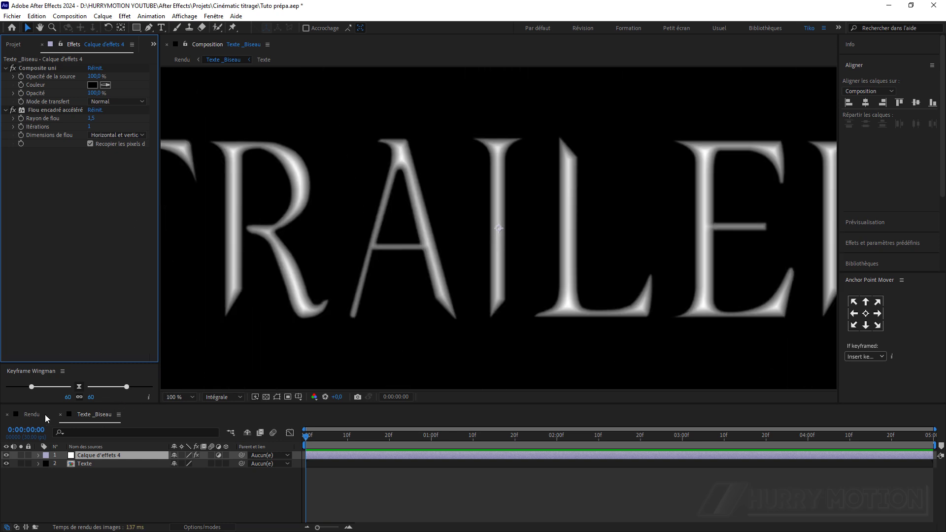
Return to the Rendu composition and move the Texte _Biseau, Texte and Rendu compositions into the Comps project folder
left_click(28, 416)
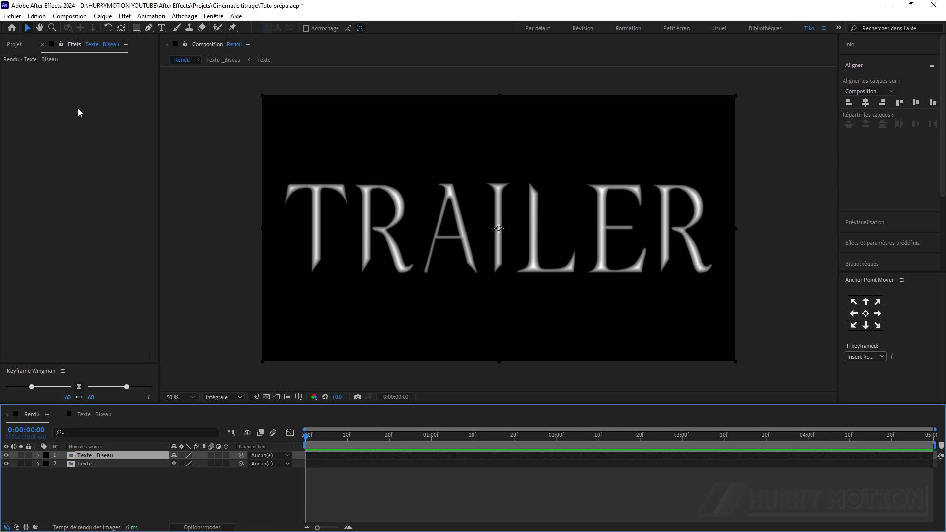
left_click(15, 44)
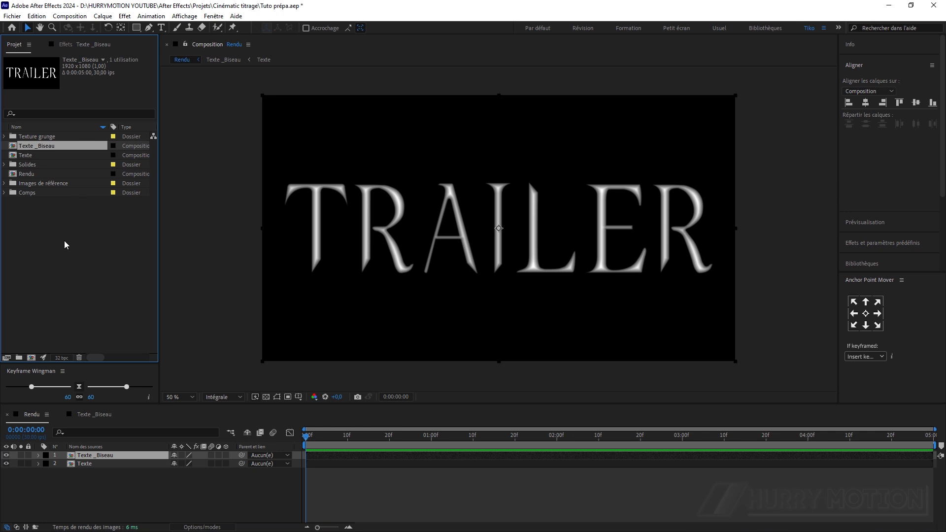
left_click_drag(28, 148, 29, 194)
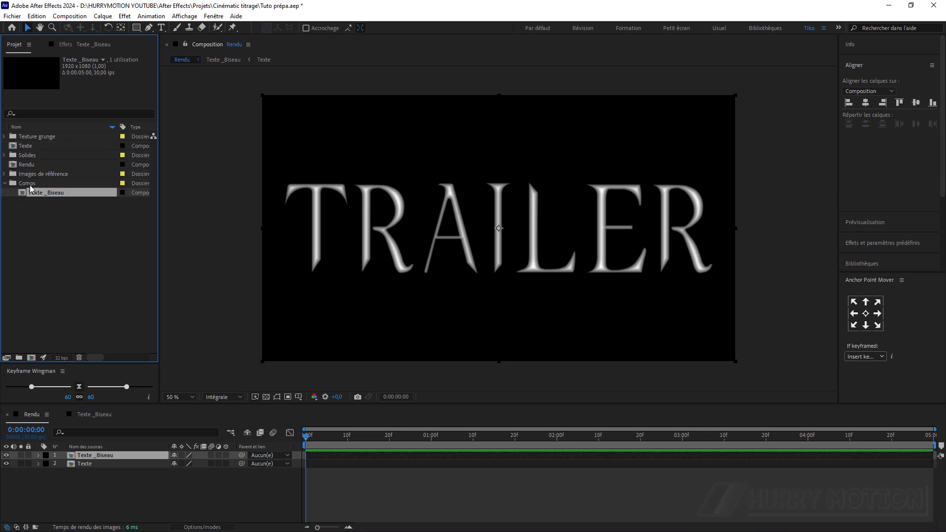
left_click_drag(27, 147, 30, 176)
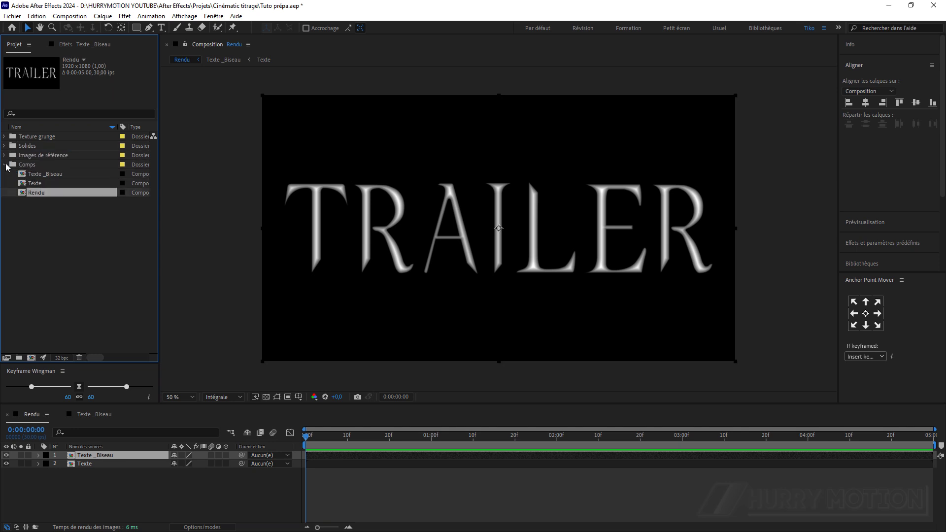
left_click(5, 165)
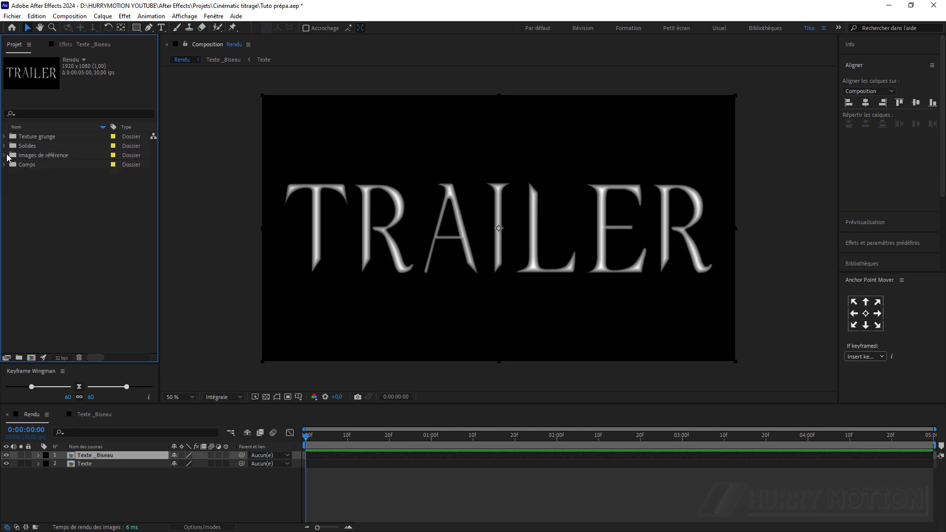
Add the snowy lake landscape image (925420-pxhere.com.jpg) from the Images de référence folder as the topmost layer of Rendu
left_click(5, 155)
left_click(44, 195)
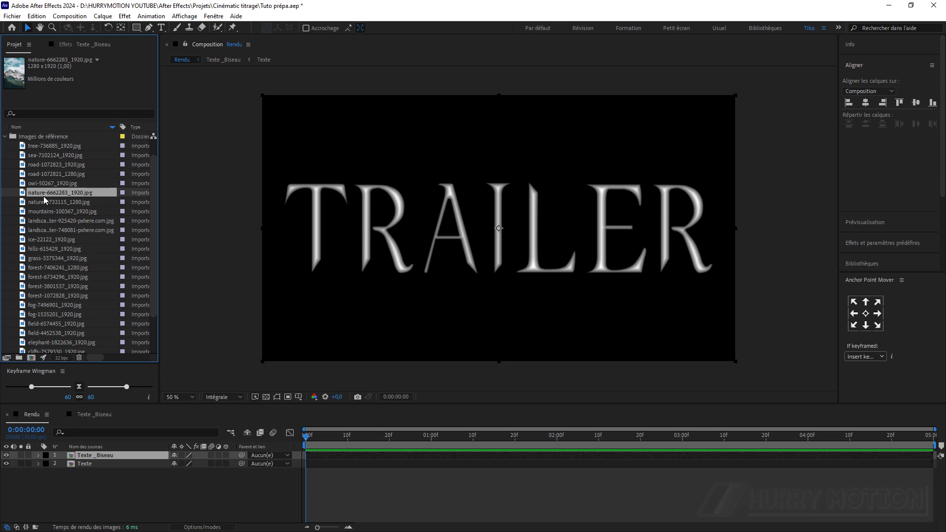
left_click(45, 203)
left_click(46, 211)
left_click(49, 220)
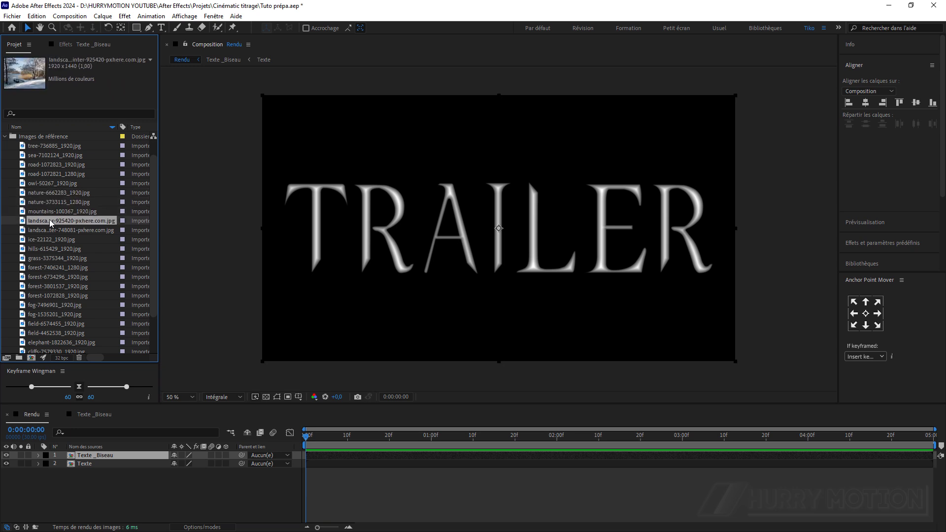
left_click_drag(49, 224, 114, 455)
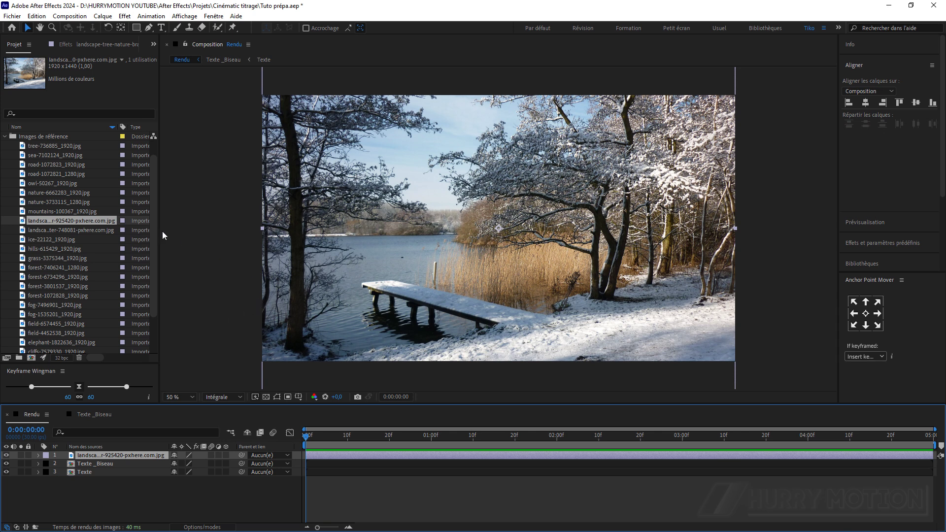
left_click(62, 45)
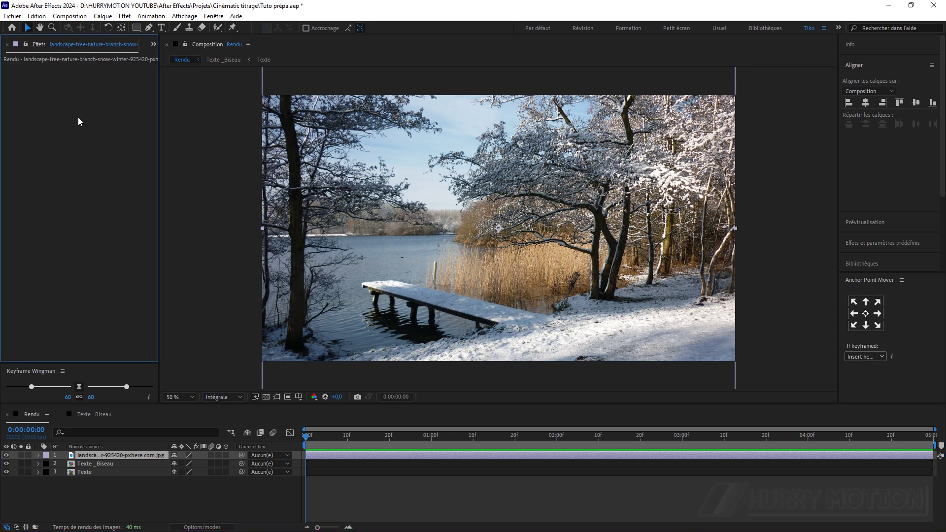
key("ctrl+space")
type("cc g")
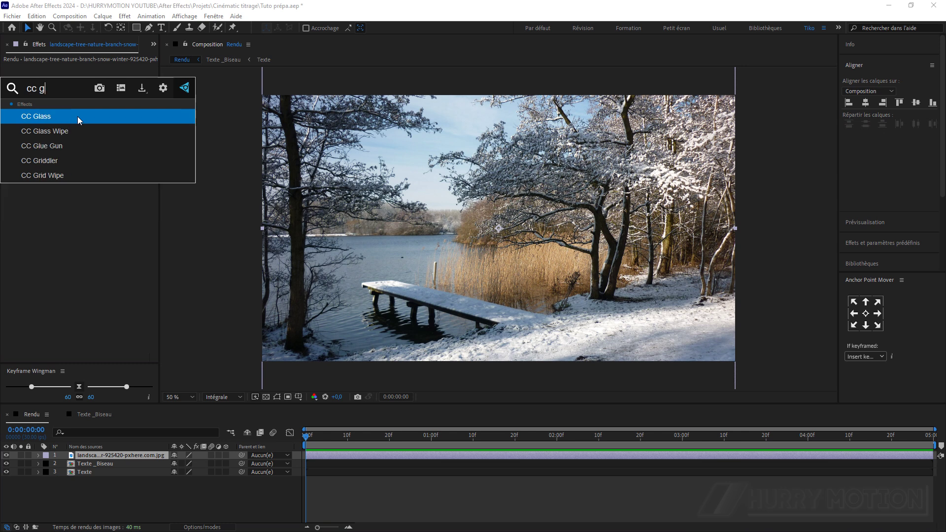
left_click(85, 251)
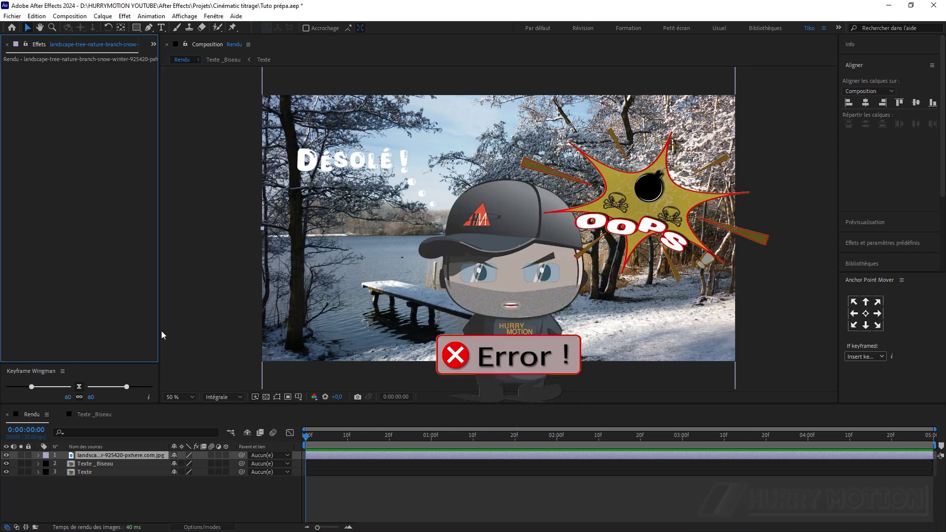
Precompose the landscape image layer as Environnement, transferring all attributes into the new composition
right_click(98, 457)
left_click(137, 392)
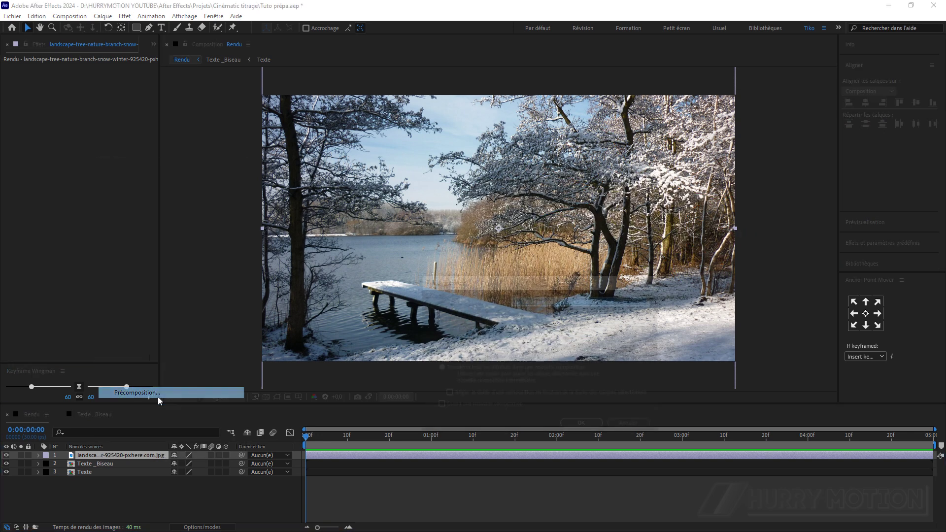
left_click(523, 300)
type("Environnementbranch-snow-winter-925420-pxhere.co")
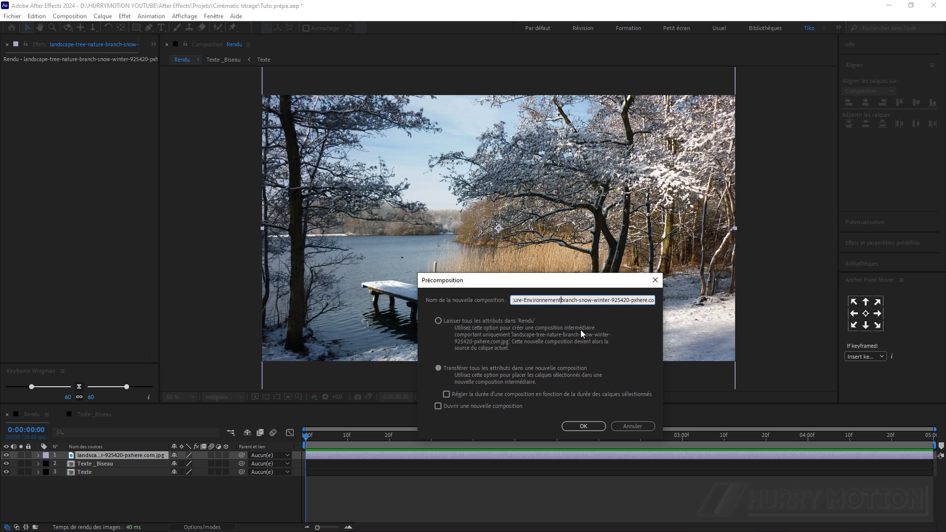
double_click(556, 299)
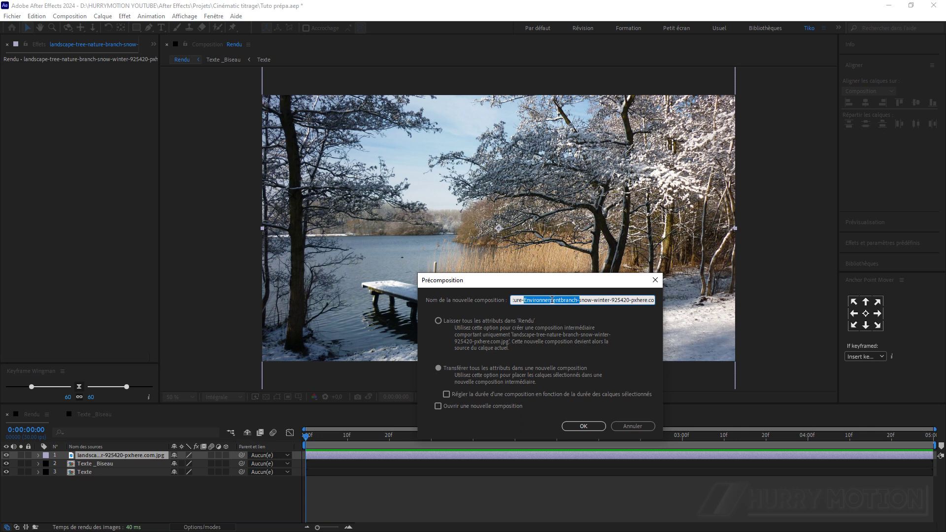
triple_click(552, 300)
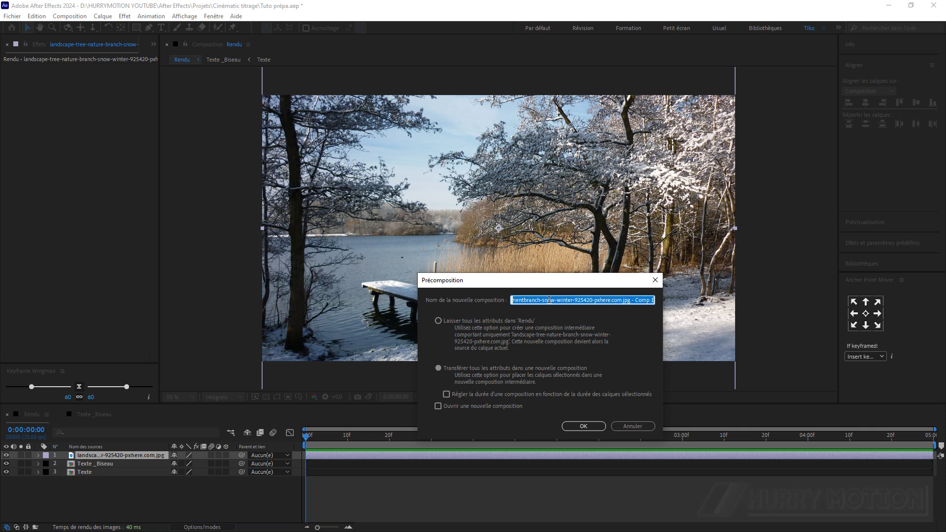
type("Environnement")
key("Return")
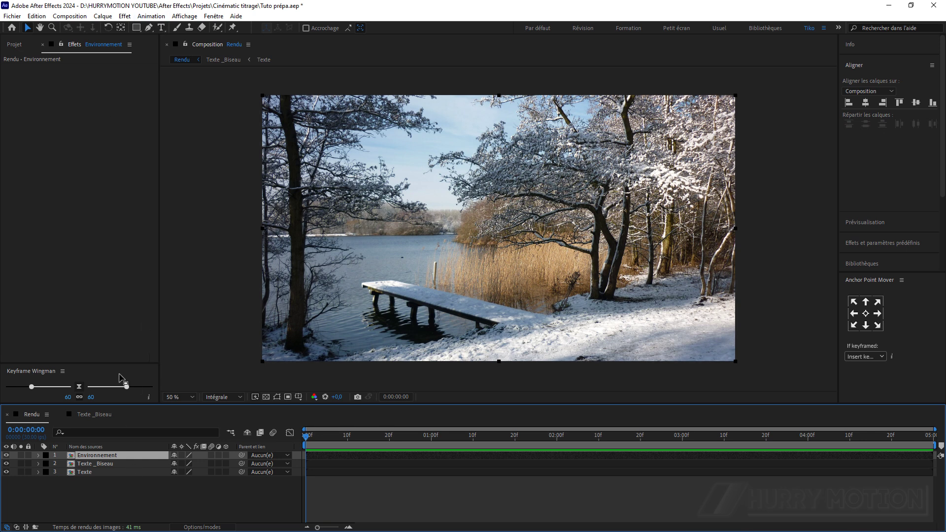
Apply the CC Glass effect to the Environnement layer and choose Texte _Biseau as its bump map
key("ctrl+space")
type("cc g")
key("Return")
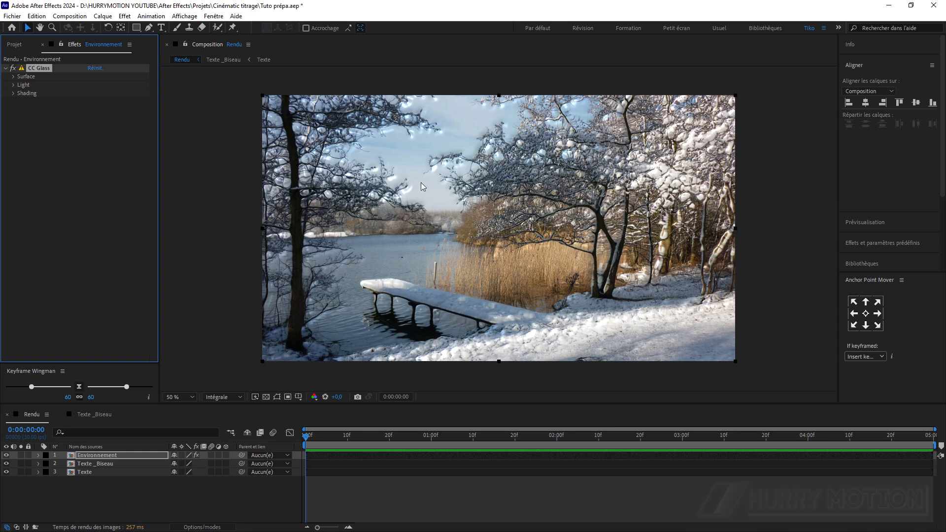
left_click(14, 76)
left_click(102, 85)
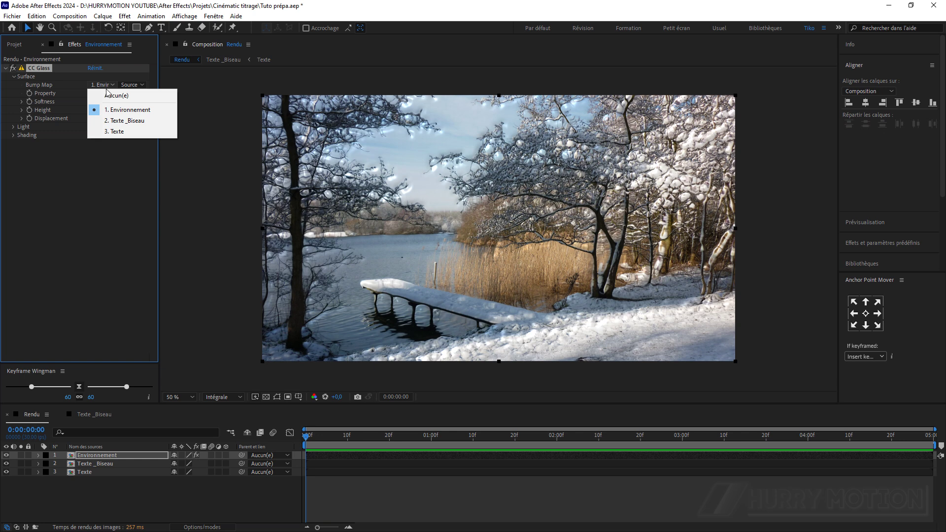
left_click(122, 121)
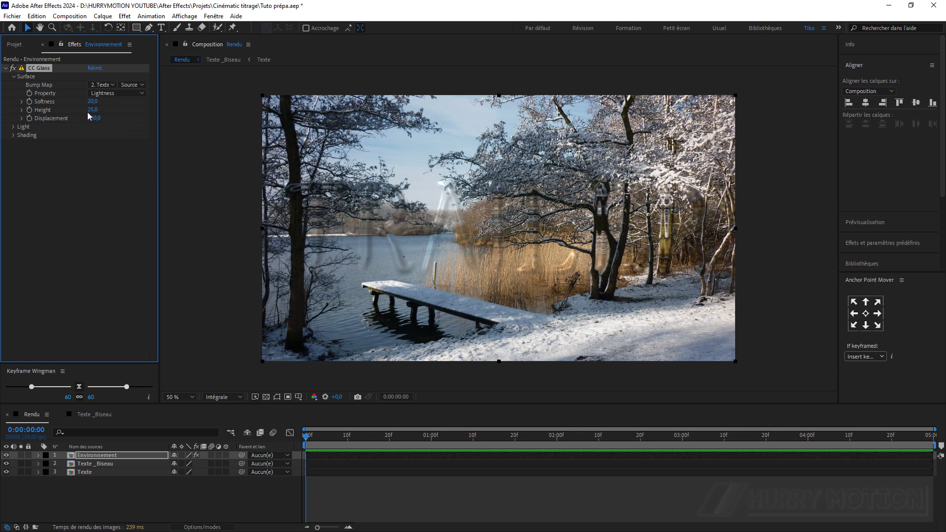
Set the CC Glass surface softness to 0 and its height to 100
left_click_drag(93, 101, 129, 100)
left_click(92, 101)
type("0")
key("Tab")
type("100")
key("Return")
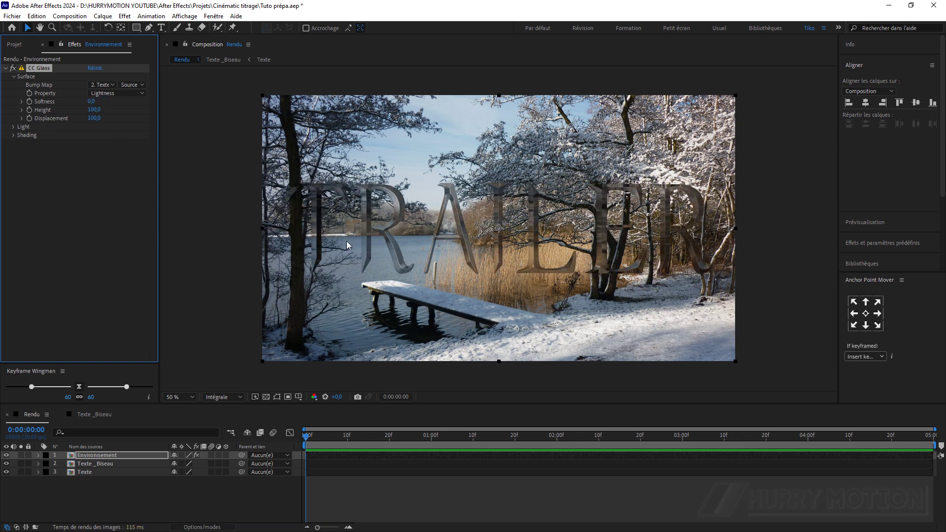
Examine the glass bevel on the TRAILER letters up close, then view the whole frame again
scroll(454, 235, "up", 1)
scroll(343, 232, "up", 1)
scroll(343, 232, "down", 2)
scroll(343, 231, "down", 1)
scroll(360, 224, "up", 1)
scroll(375, 221, "up", 1)
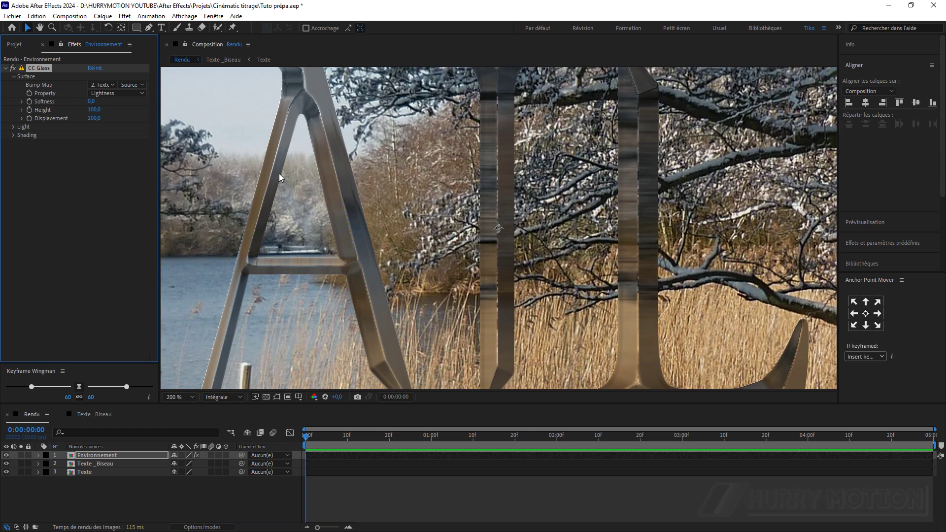
scroll(389, 192, "down", 2)
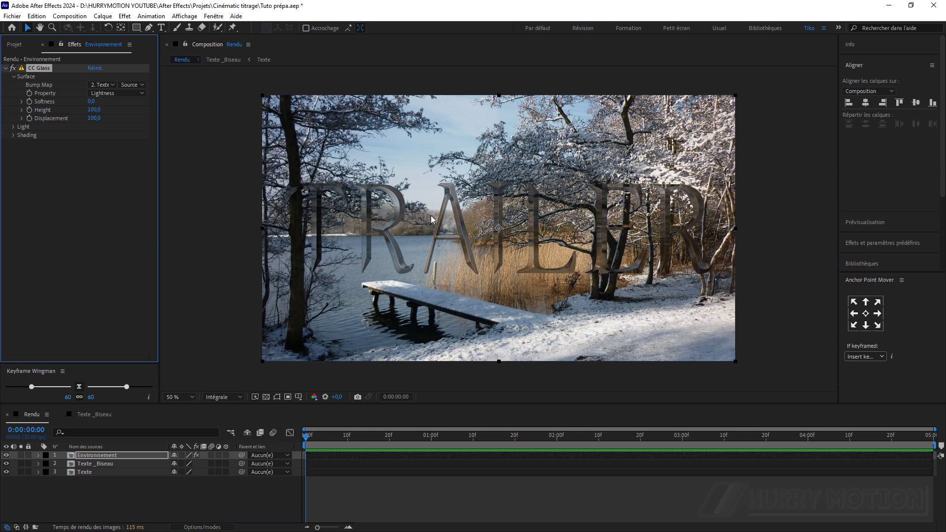
Apply the Set Matte effect (Appliquer un cache) to the Environnement layer, with the Texte layer as its matte source
left_click(105, 231)
key("ctrl+space")
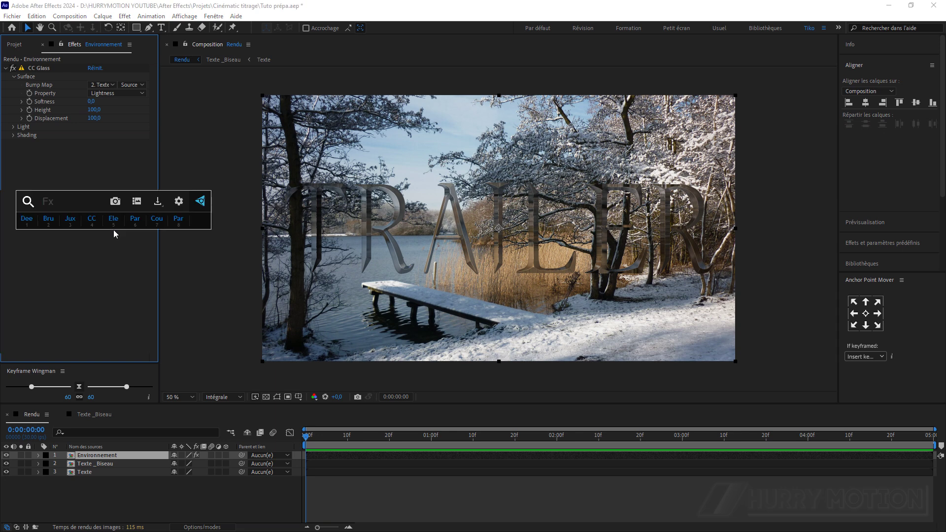
type("app")
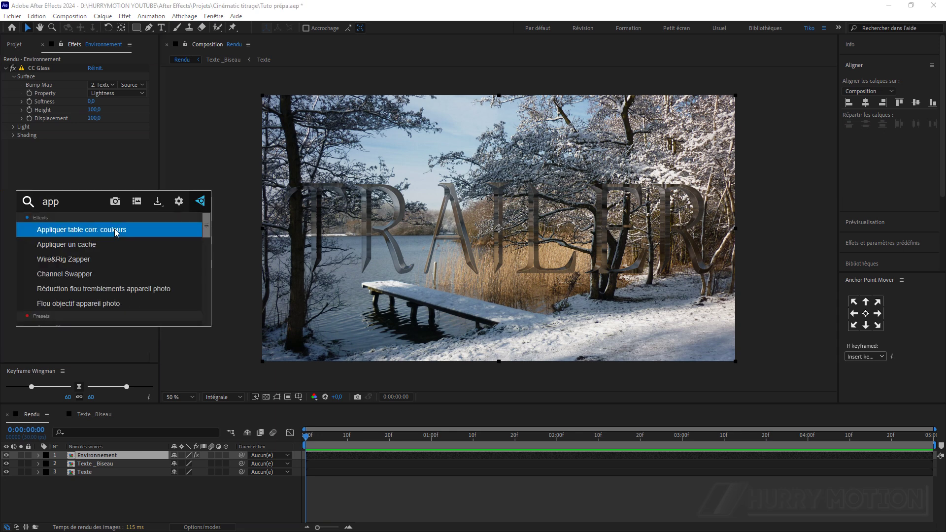
left_click(103, 245)
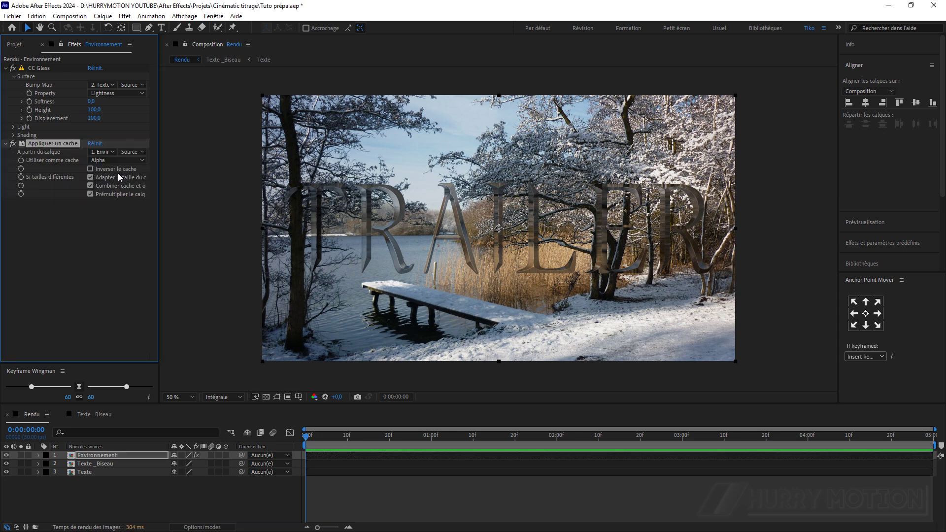
left_click(107, 153)
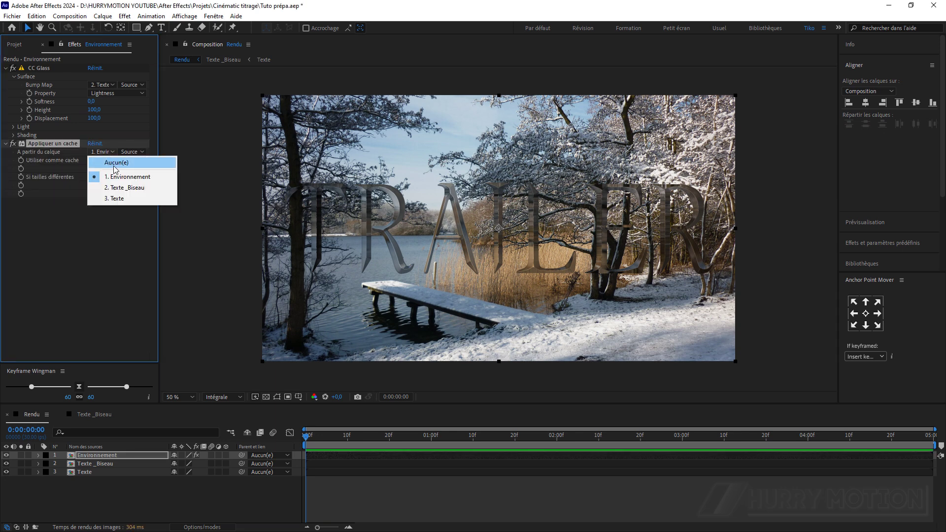
left_click(117, 199)
key("slash")
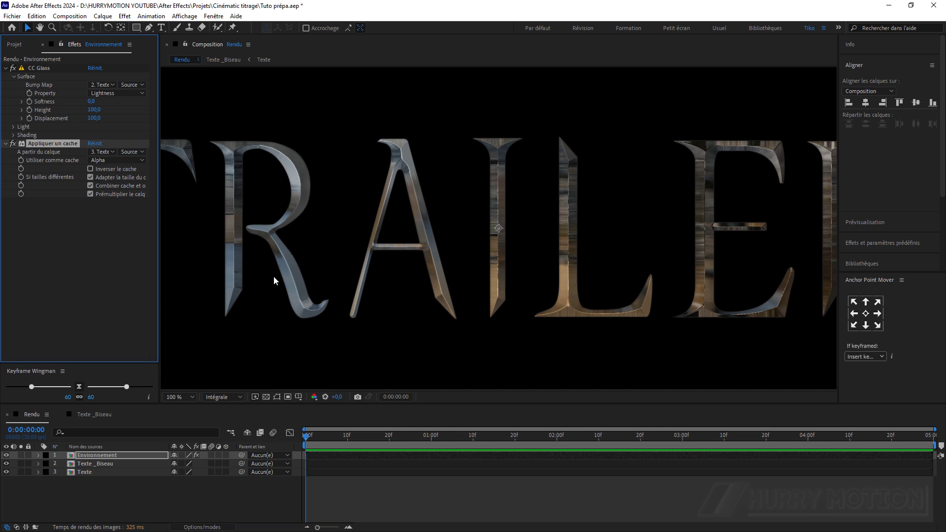
scroll(444, 225, "down", 1)
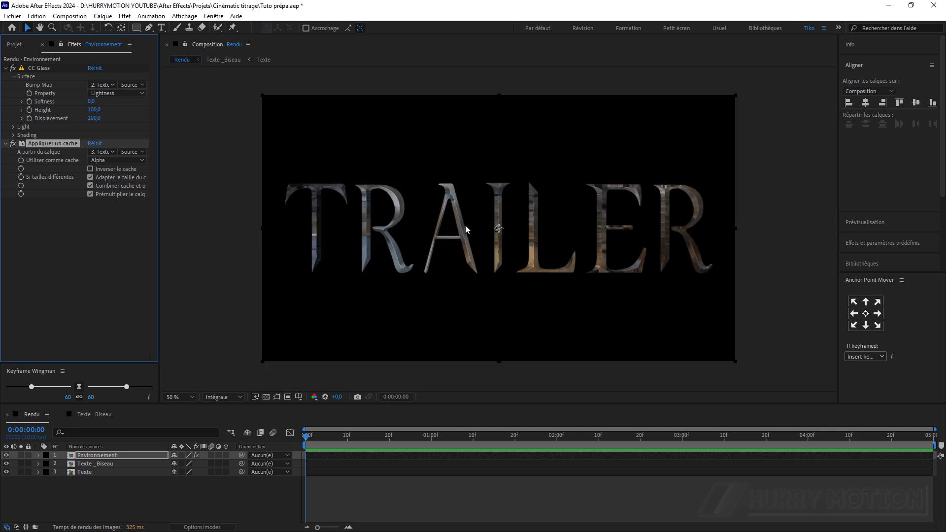
key("slash")
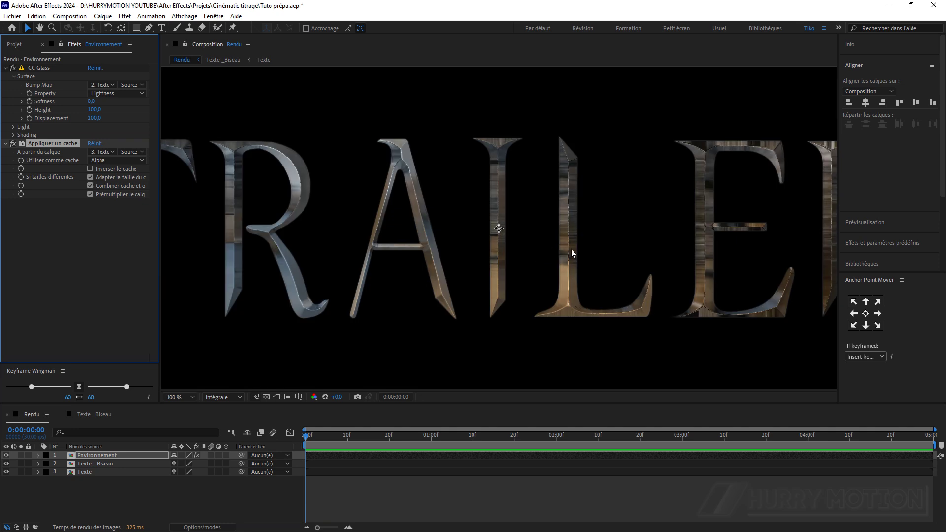
scroll(567, 243, "down", 1)
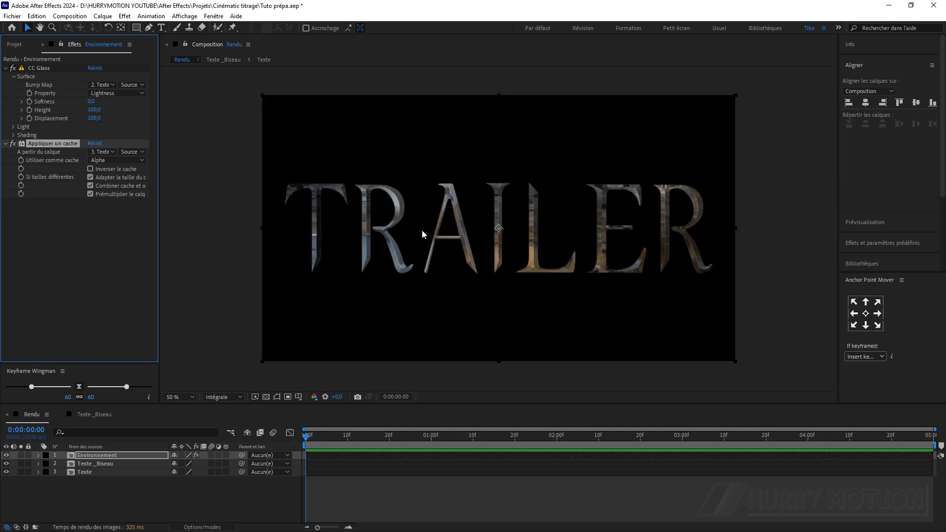
left_click(58, 250)
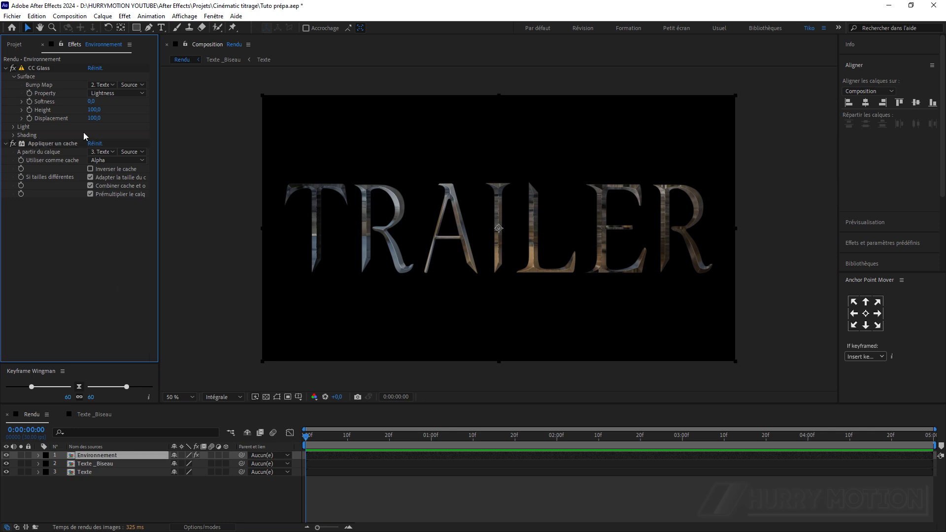
Duplicate the Environnement layer and remove both CC Glass and Appliquer un cache from the lower copy
left_click(117, 456)
key("ctrl+d")
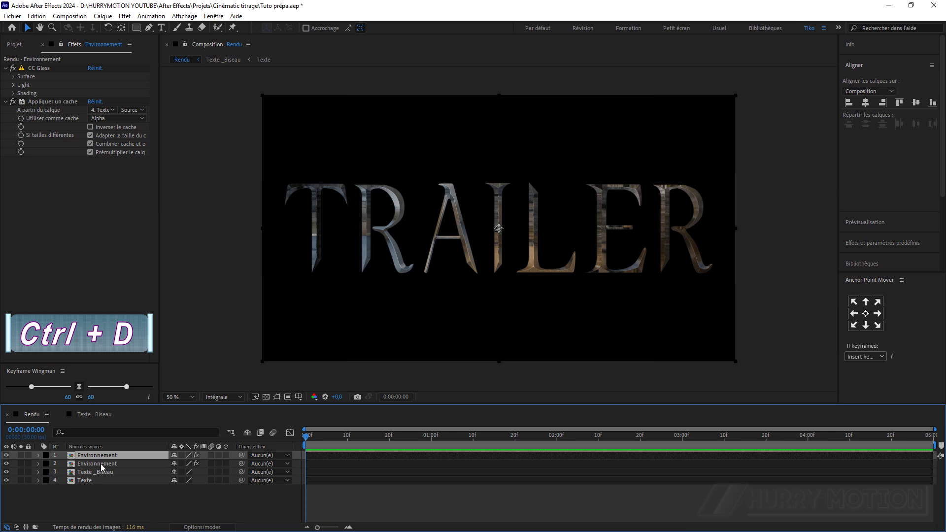
left_click(102, 464)
left_click(39, 70)
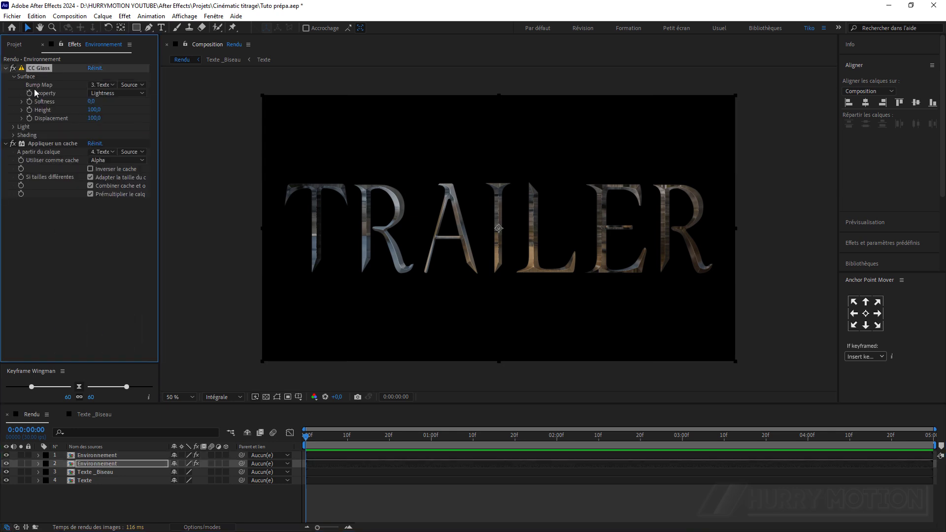
left_click(37, 145, "ctrl")
key("Delete")
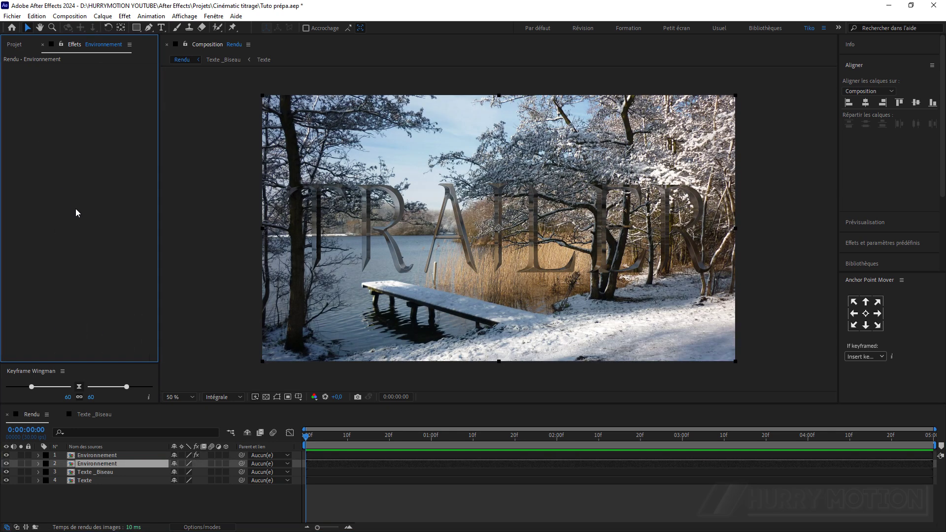
Compare the two Environnement layers by briefly hiding each one and showing it again
left_click(6, 464)
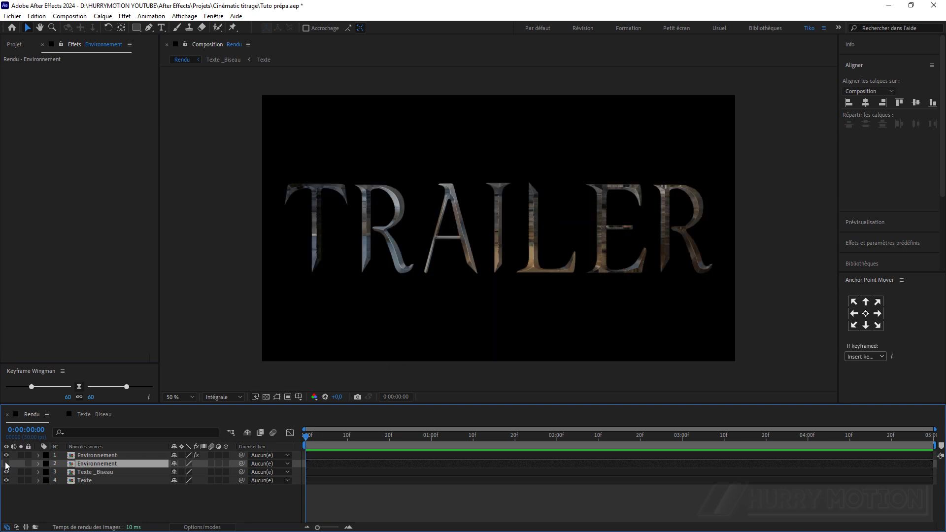
left_click(6, 464)
left_click(6, 455)
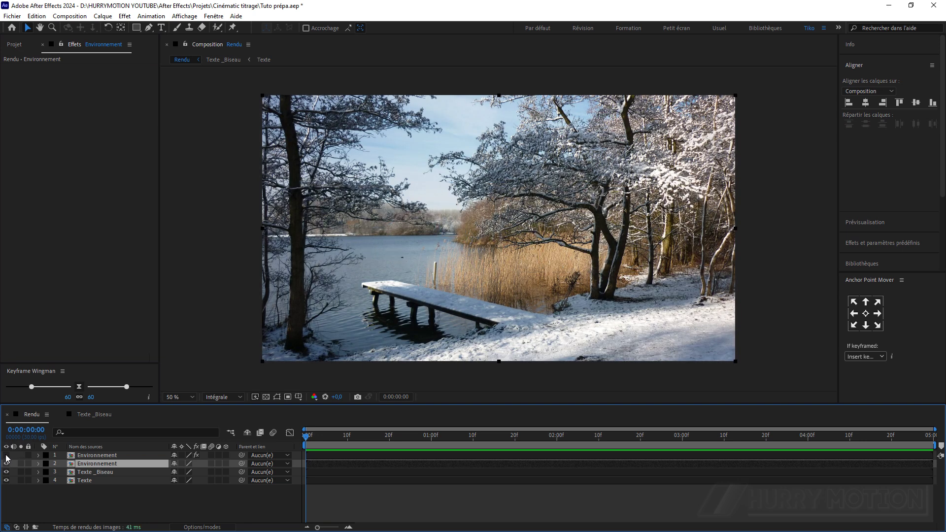
left_click(5, 455)
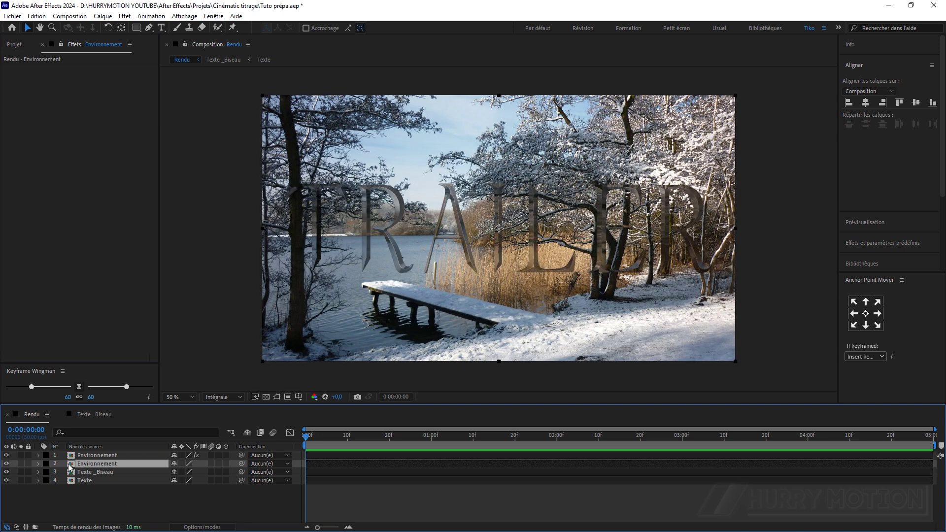
Rename the upper Environnement layer as Titre principale and give it a red (Rouge) label
left_click(100, 455)
key("Return")
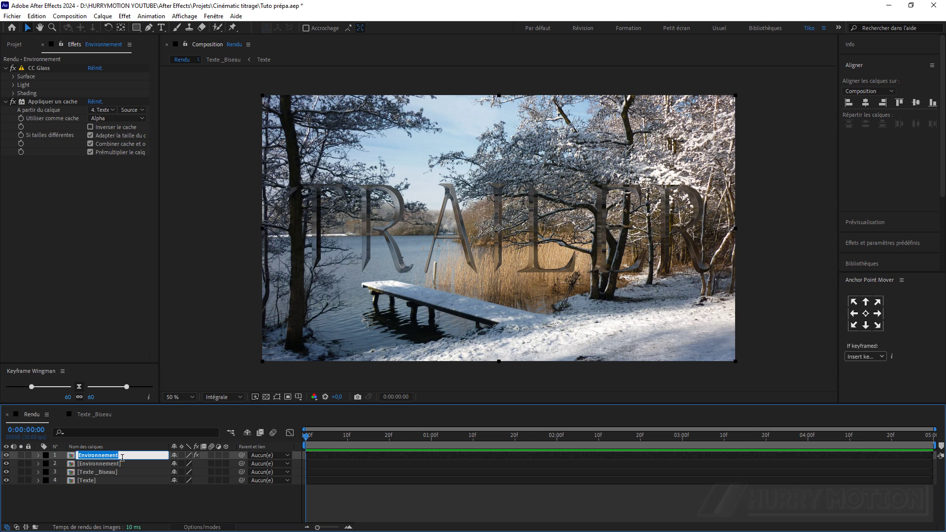
type("Texte")
key("BackSpace")
key("BackSpace")
type("itre principale")
left_click(45, 455)
left_click(82, 291)
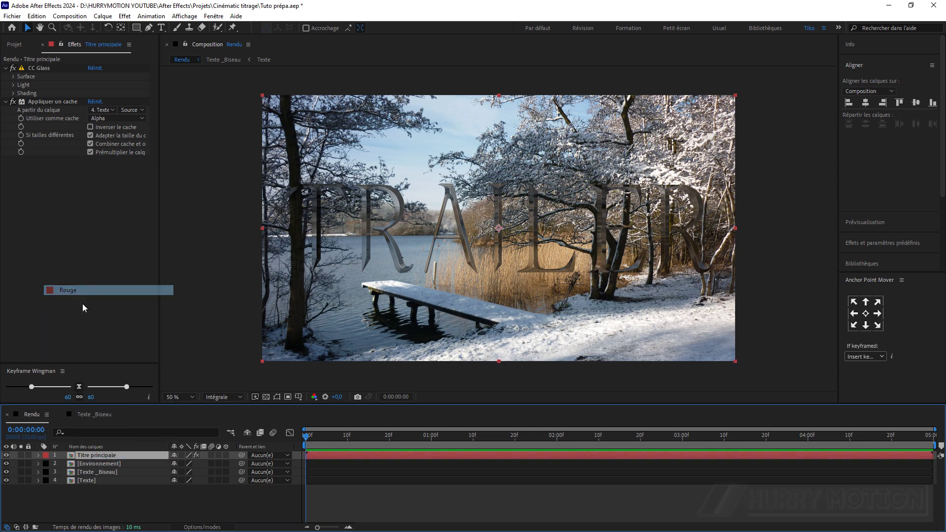
Rename the lower Environnement layer as BG and give it a green (Vert) label
left_click(84, 464)
key("Return")
type("BG")
left_click(45, 464)
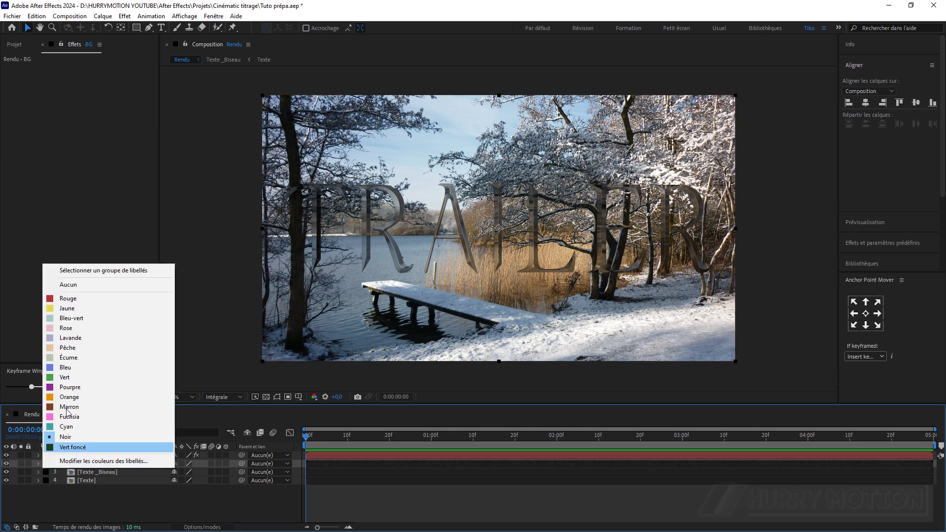
left_click(74, 377)
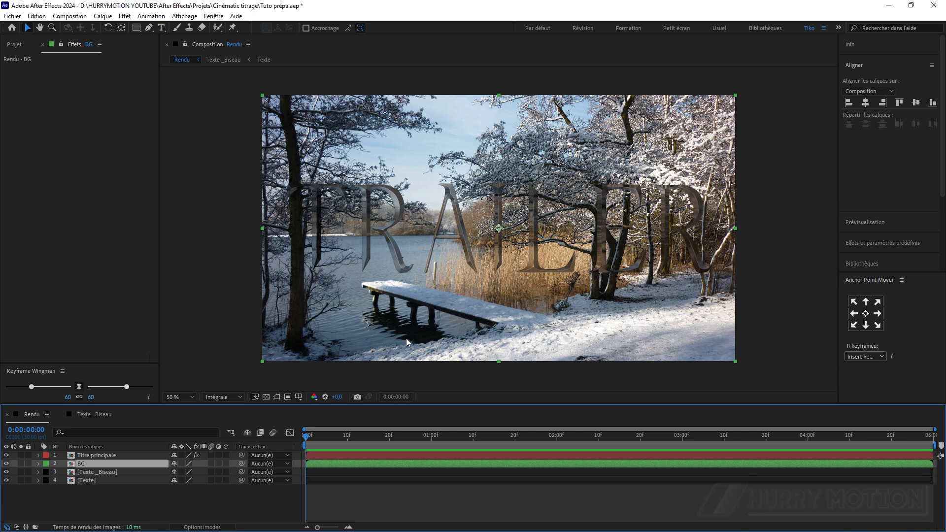
Inspect how the Titre principale lettering stands out against the BG landscape at several magnifications, collapsing its Appliquer un cache settings
key("slash")
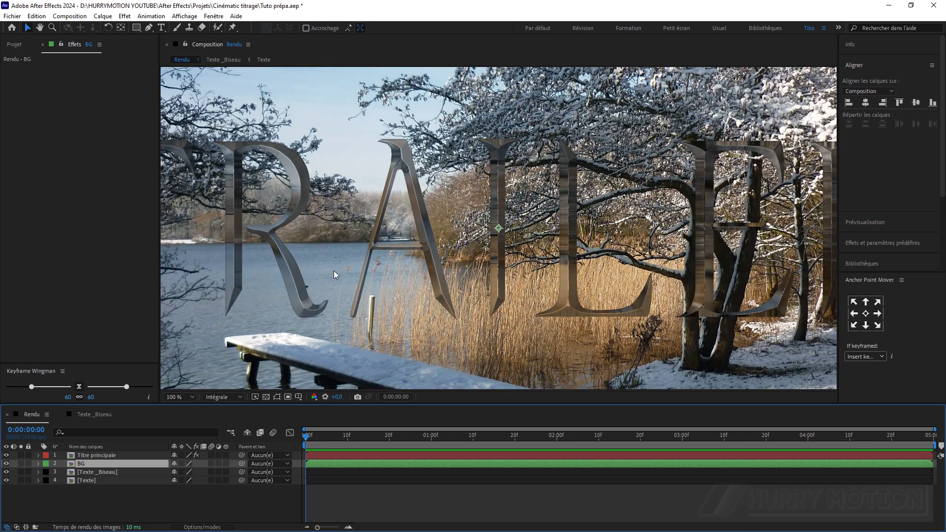
key("period")
key("comma")
key("period")
key("comma")
left_click(95, 455)
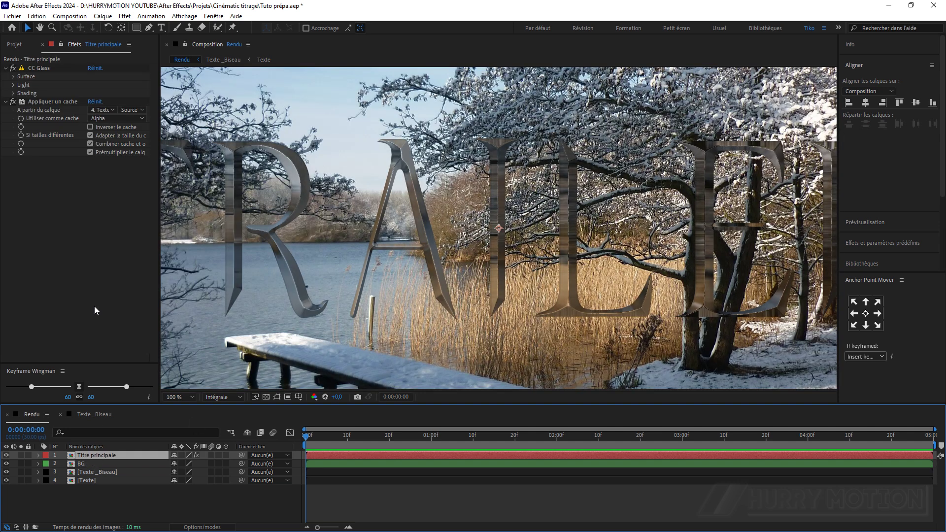
left_click(6, 101)
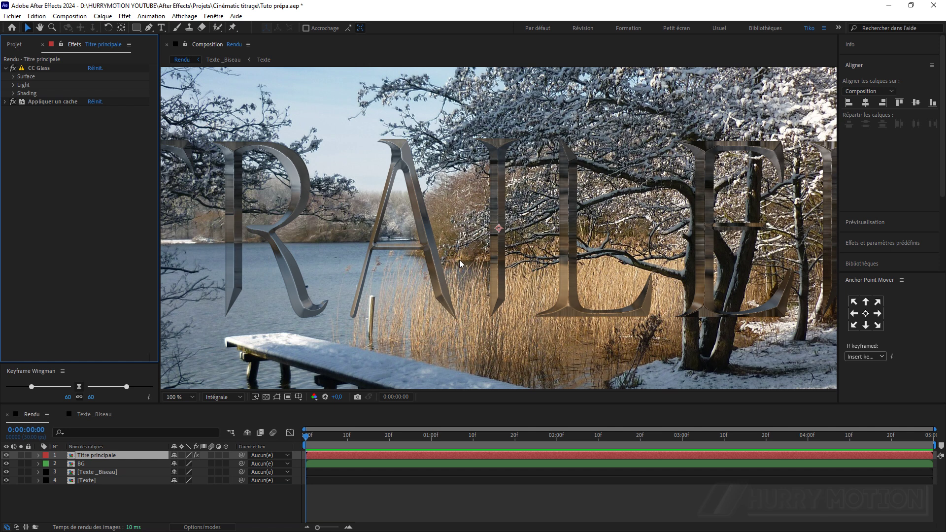
key("comma")
key("period")
key("period")
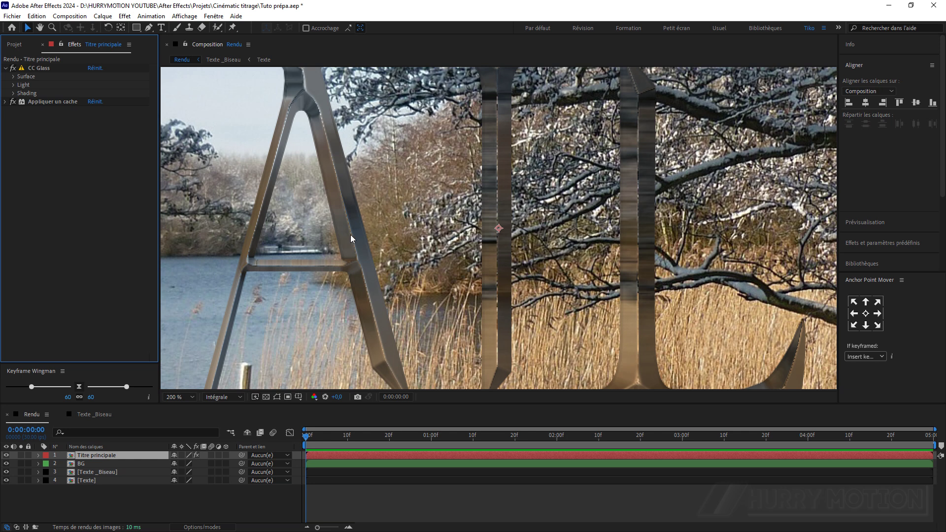
key("comma")
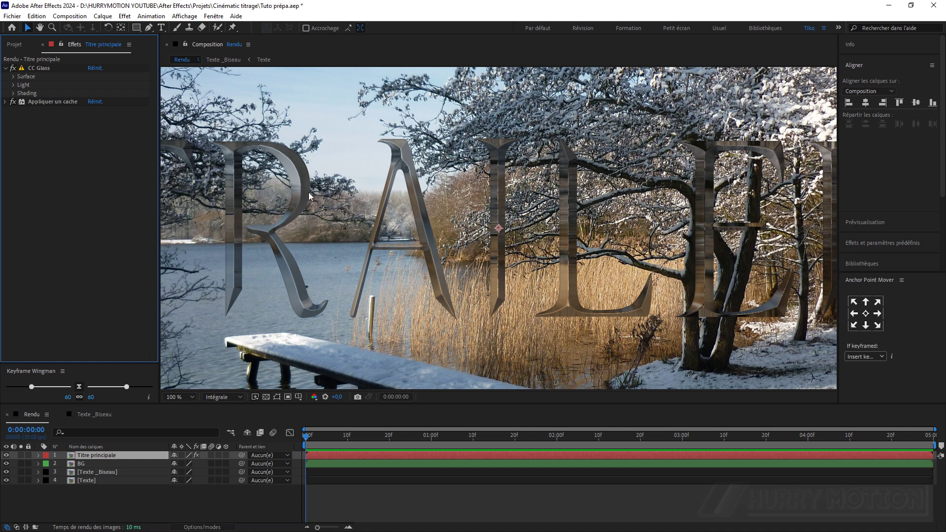
Preview the images in the Texture grunge folder and add grunge-texture-4.jpg as the topmost layer of Rendu
left_click(19, 45)
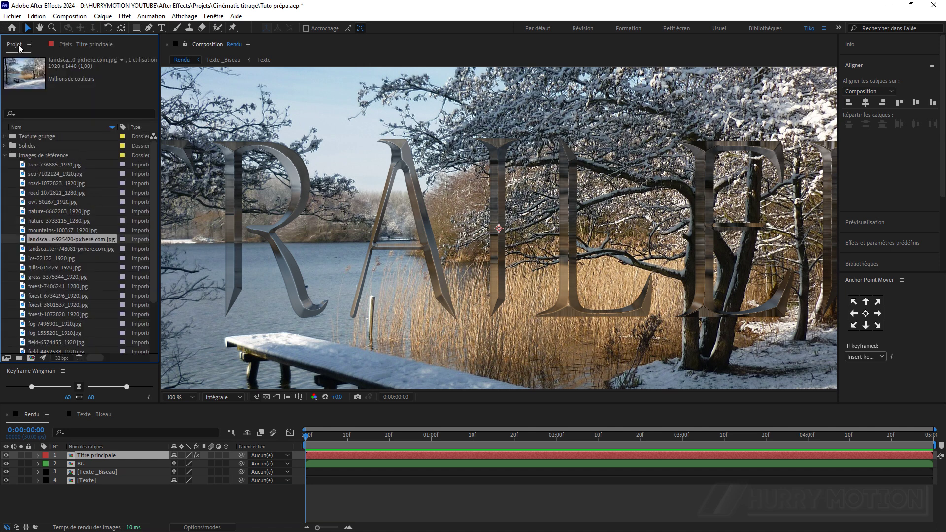
left_click(5, 155)
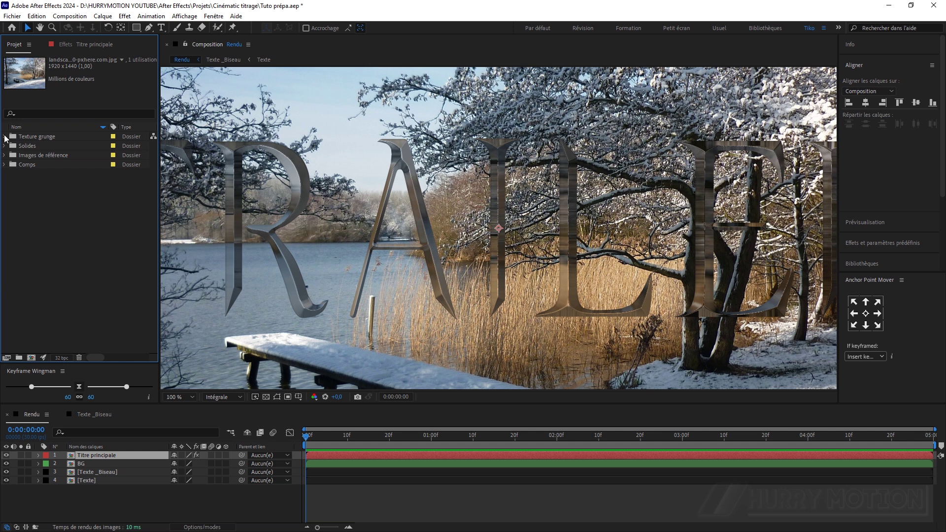
left_click(6, 137)
left_click(37, 155)
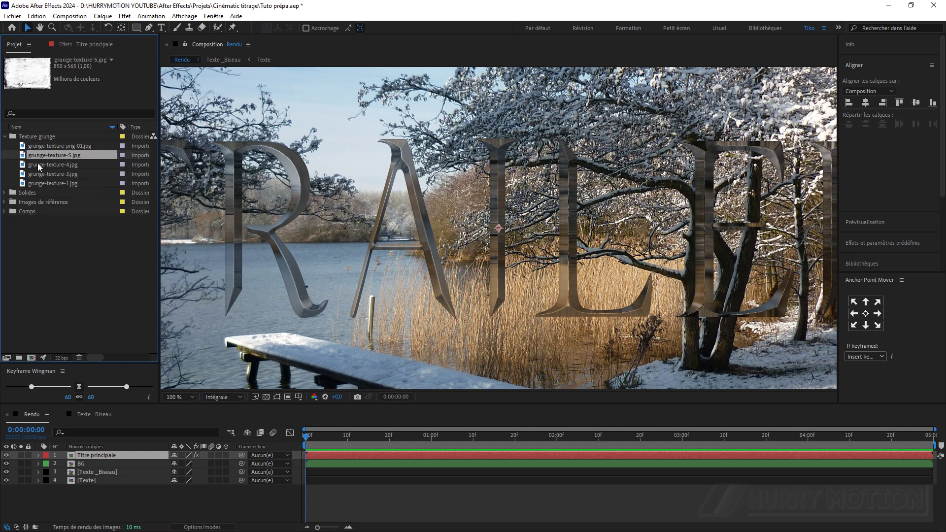
left_click(37, 164)
left_click(43, 173)
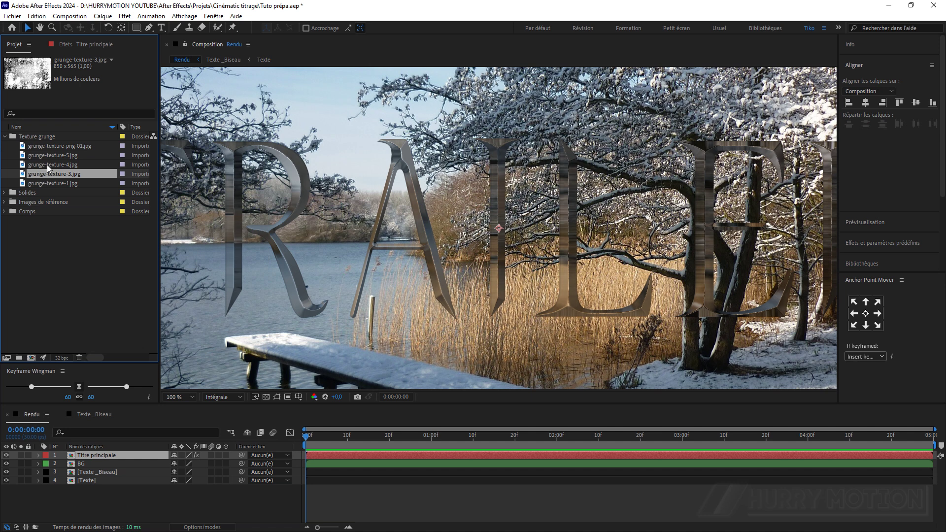
left_click(50, 181)
left_click(52, 166)
left_click_drag(52, 166, 126, 451)
left_click_drag(46, 167, 121, 451)
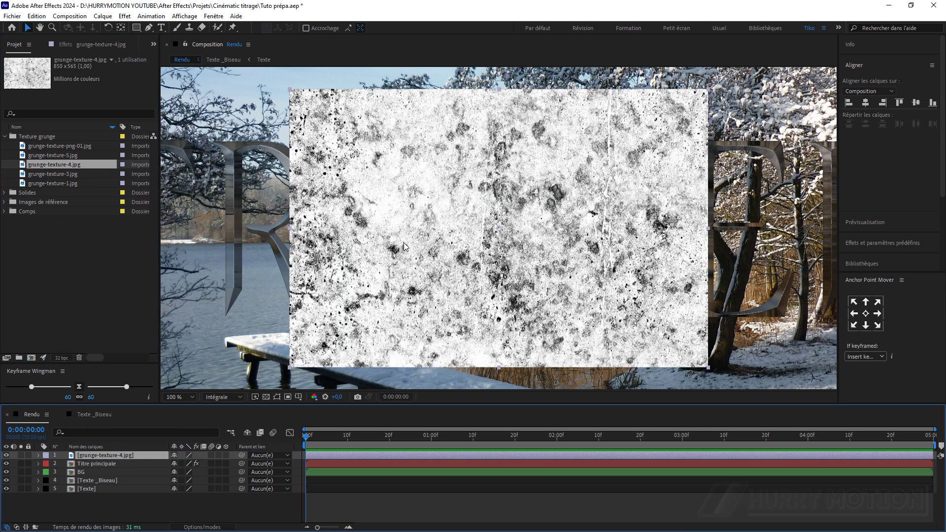
Fit the grunge-texture-4.jpg layer to the full composition size
left_click(410, 227)
scroll(410, 228, "down", 1)
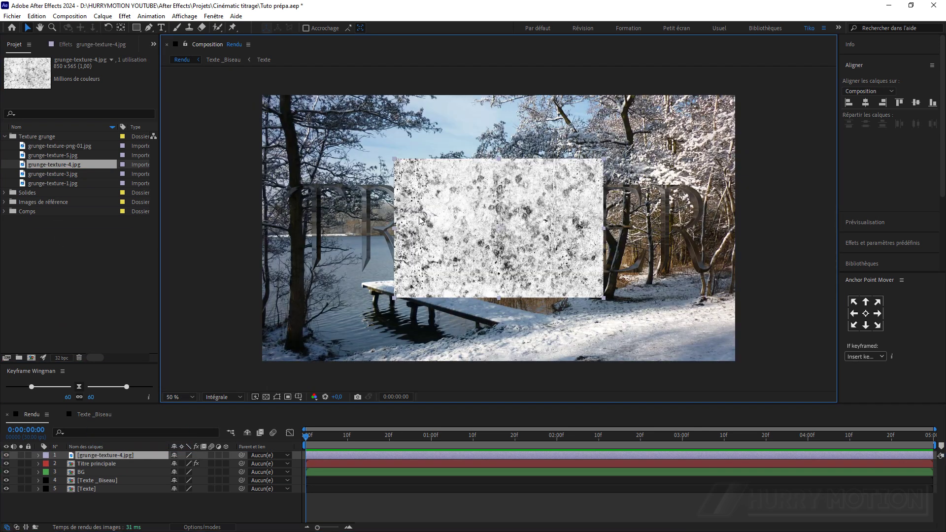
right_click(419, 217)
mouse_move(472, 265)
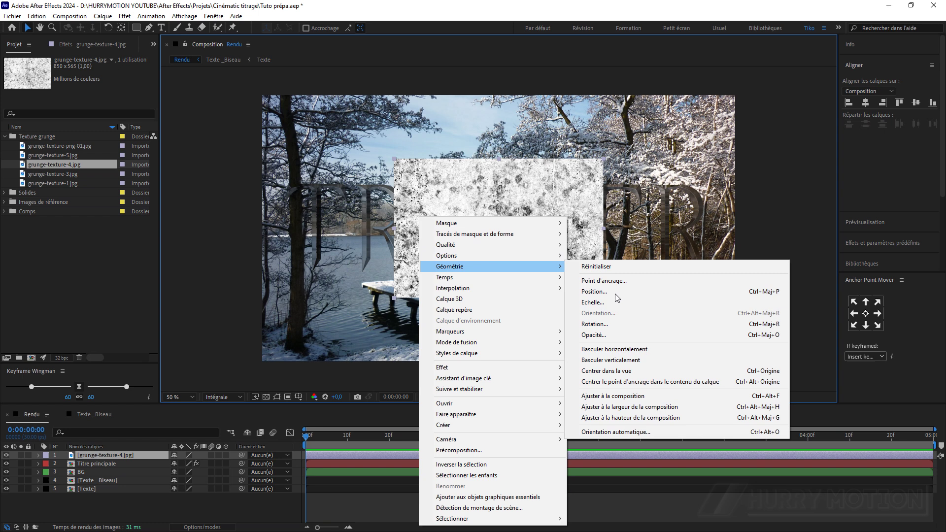
left_click(634, 395)
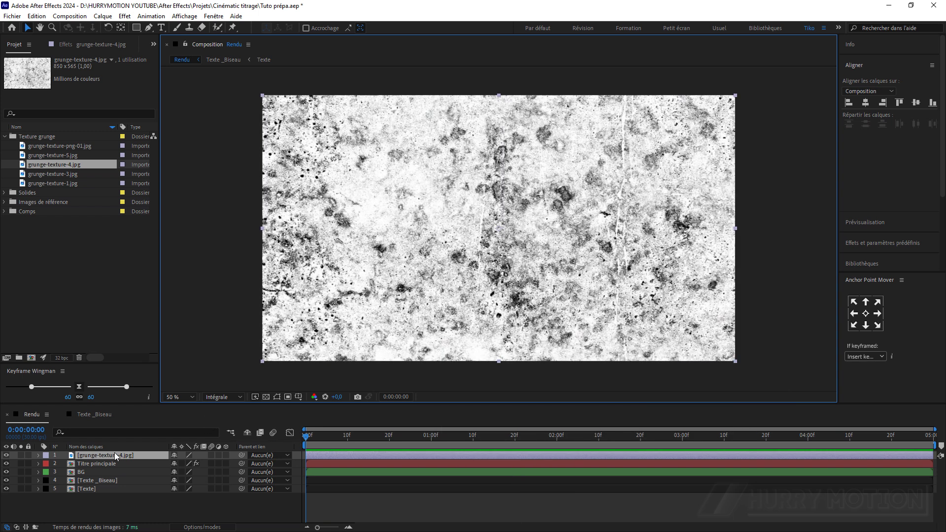
Precompose grunge-texture-4.jpg as Texture Grunge with all attributes transferred, and place it hidden at the bottom of the Rendu layers
right_click(117, 457)
left_click(165, 393)
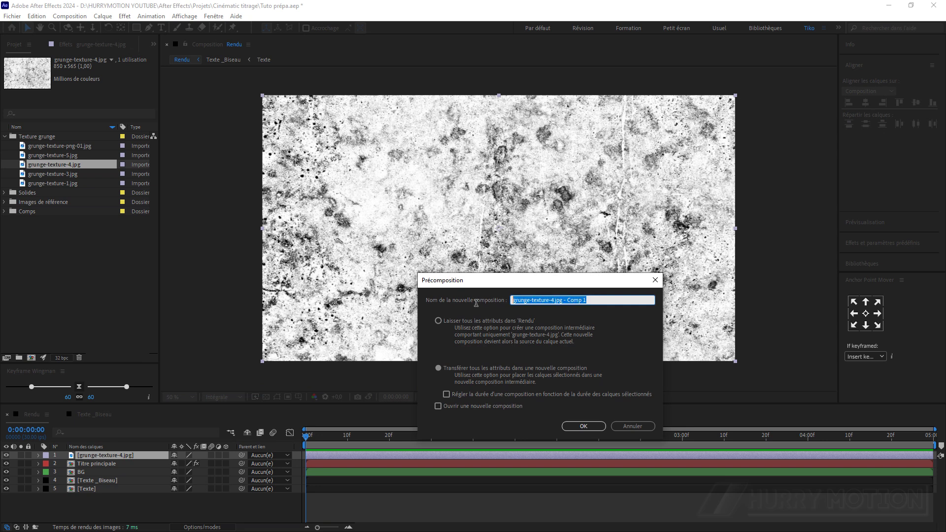
type("Texture Grunge")
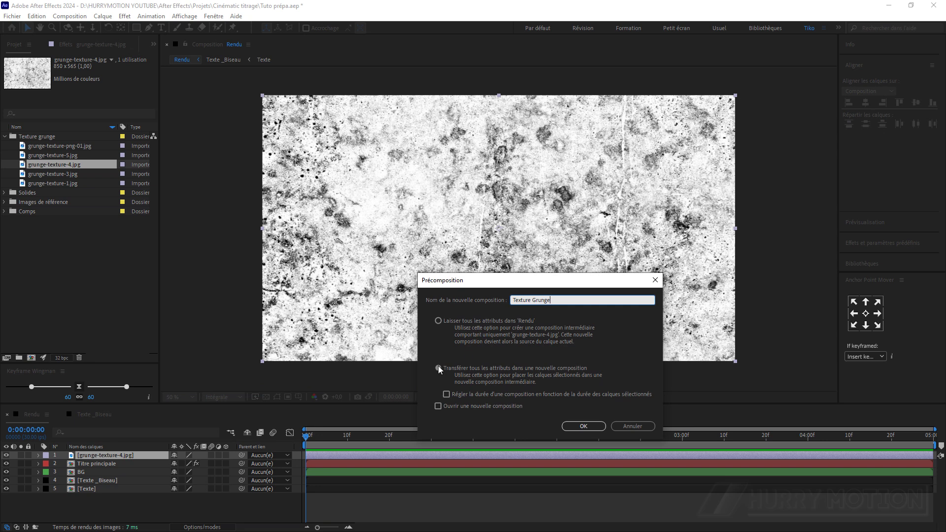
left_click(582, 426)
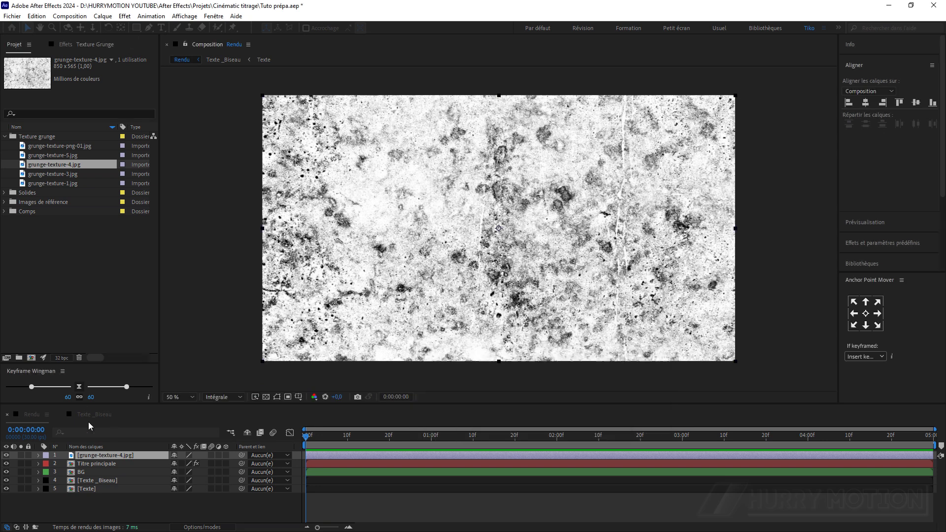
left_click_drag(101, 455, 73, 495)
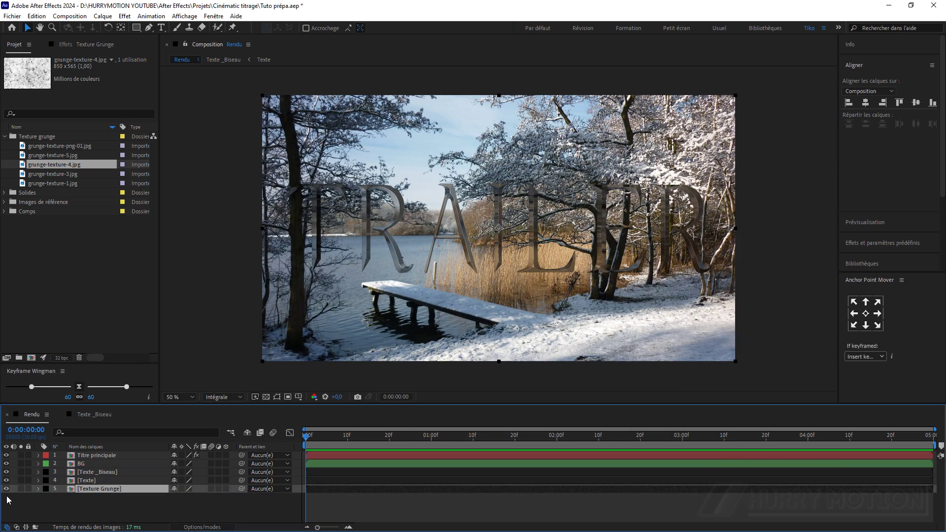
left_click(7, 489)
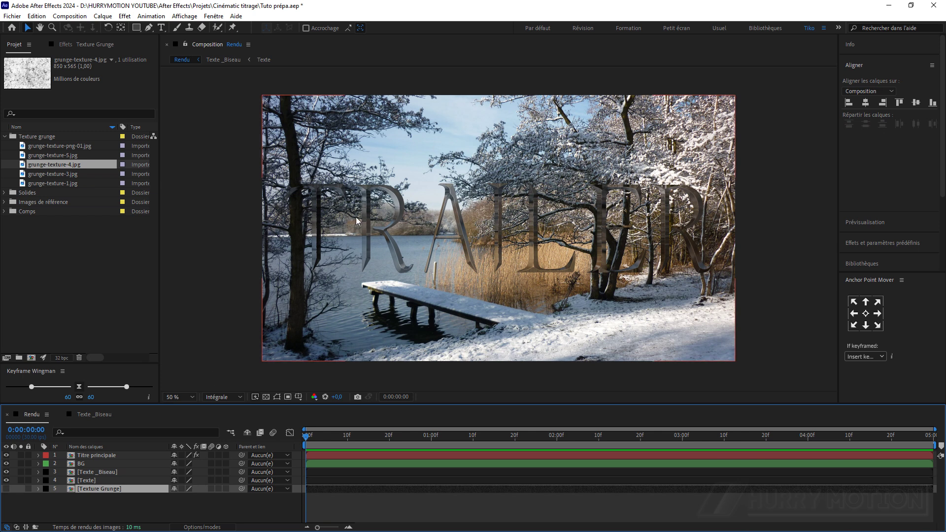
Apply the Flou composite effect to the Titre principale layer
left_click(107, 456)
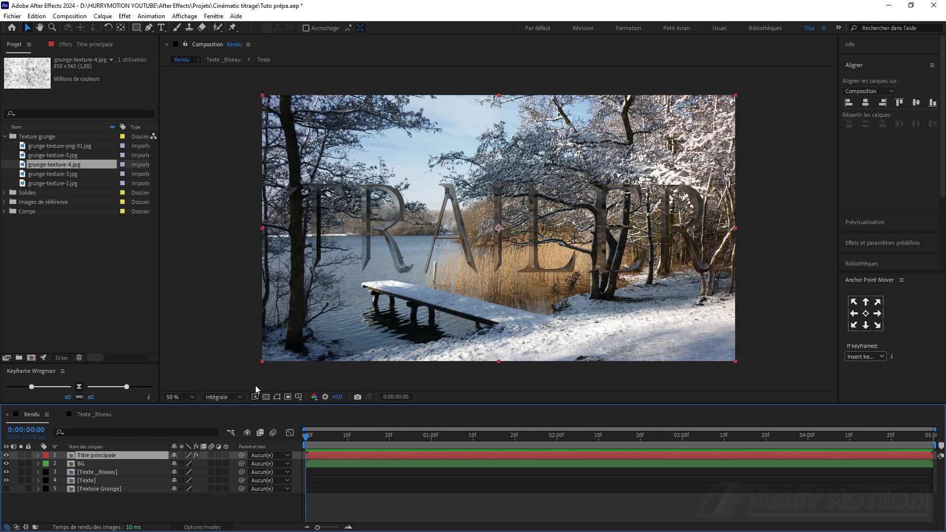
left_click(64, 45)
key("ctrl+space")
type("flou")
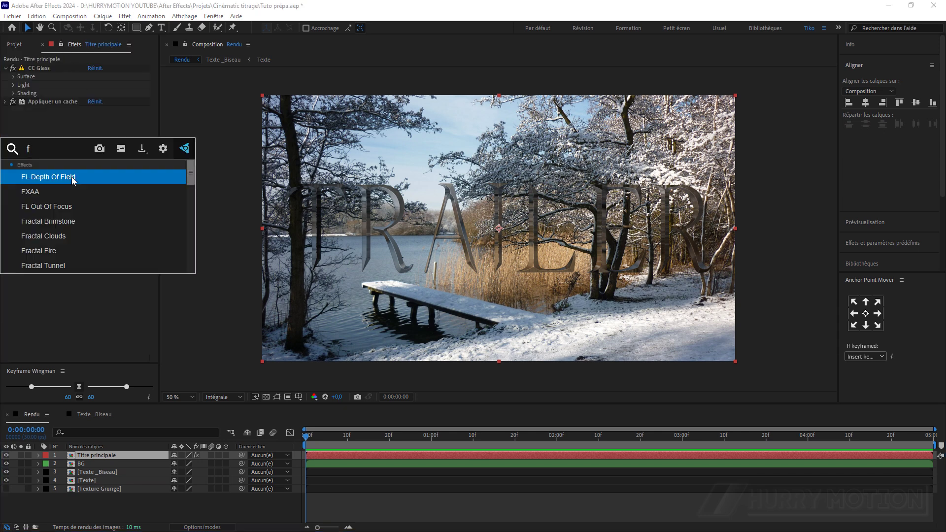
left_click(66, 225)
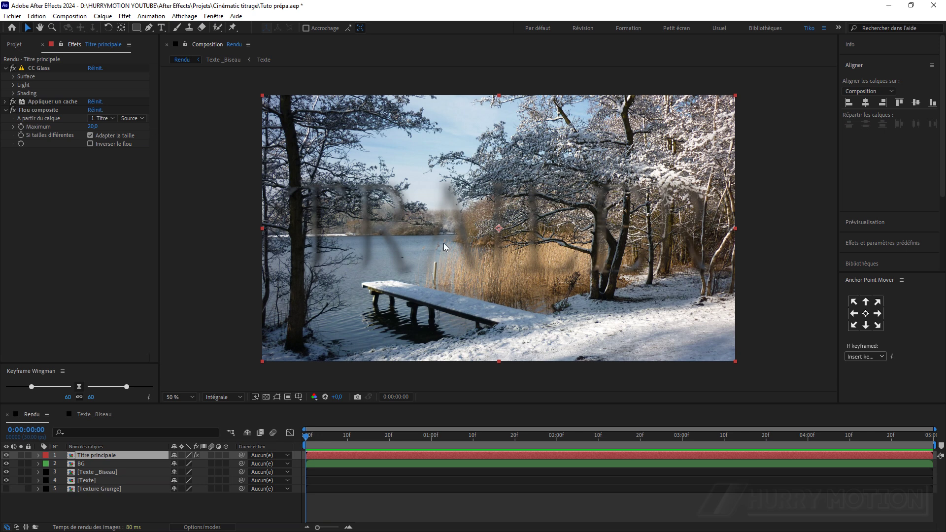
Place Flou composite before Appliquer un cache and set its Maximum to 55, with the BG layer hidden
key("period")
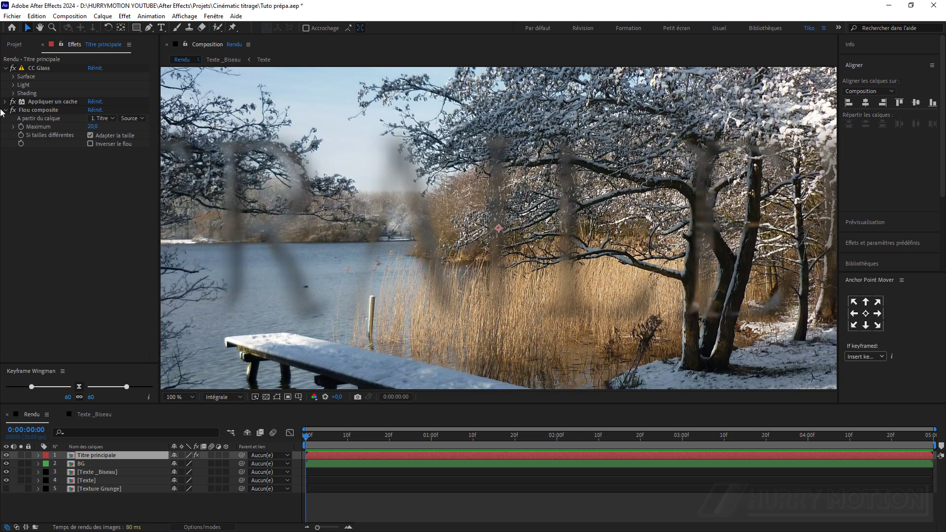
left_click_drag(28, 110, 38, 100)
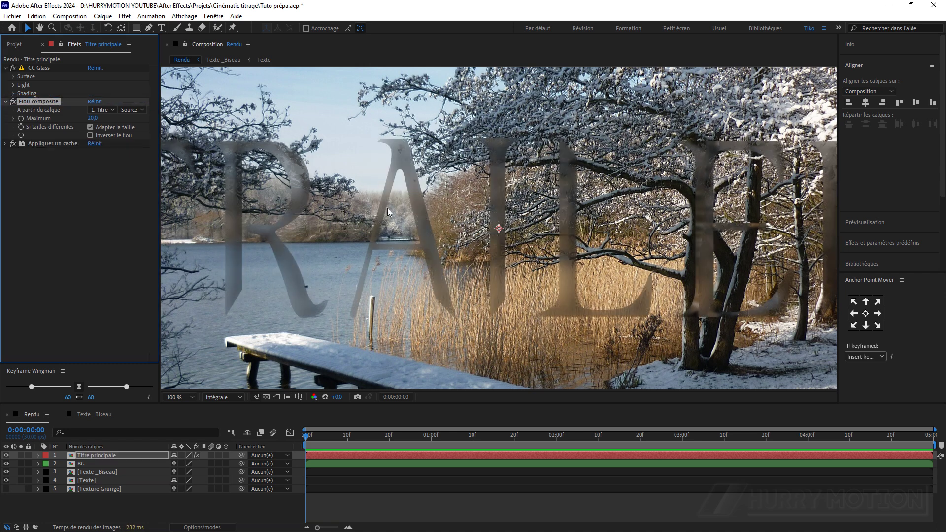
left_click(6, 464)
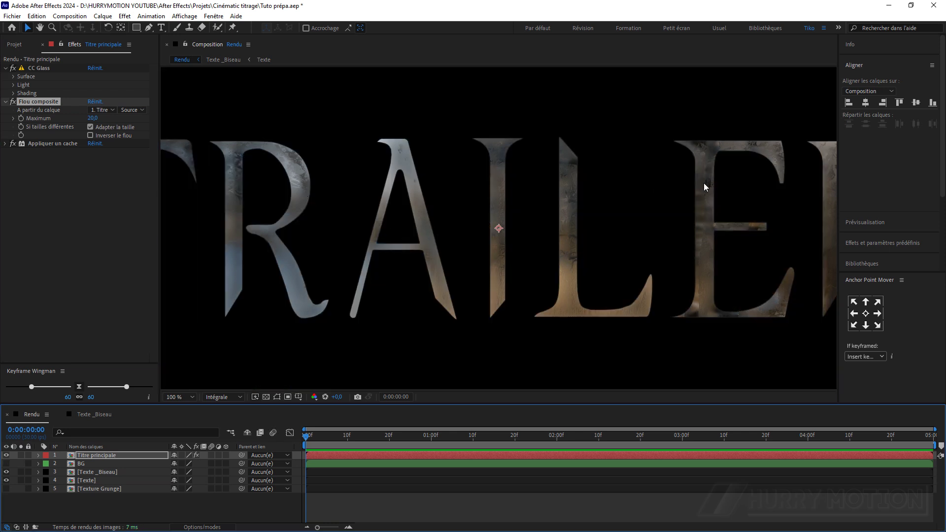
mouse_move(93, 118)
left_mouse_down()
mouse_move(123, 118)
mouse_move(81, 122)
mouse_move(109, 121)
mouse_move(99, 118)
left_mouse_up()
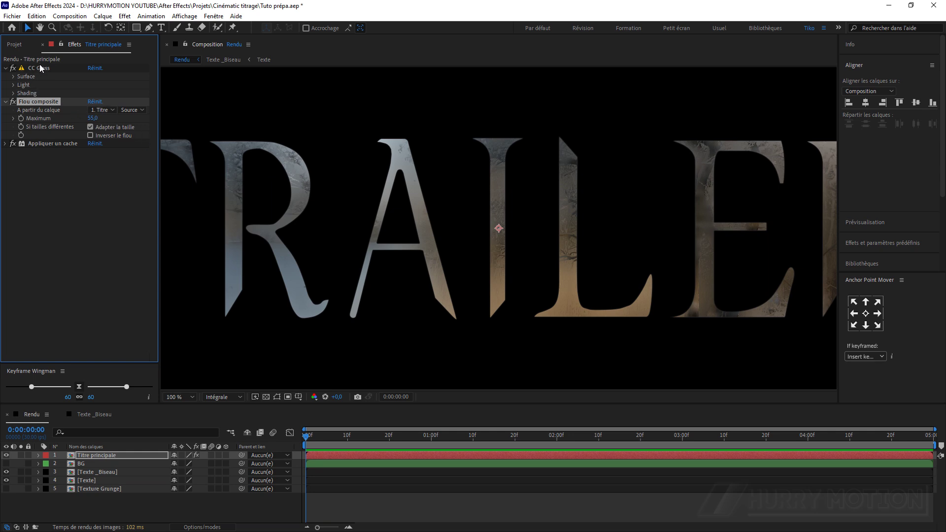
Set the CC Glass Shading on Titre principale to Ambient 100, Diffuse 0, Specular 0, Roughness 0,001 and Metal 0
left_click(14, 93)
left_click(93, 101)
type("100")
key("Tab")
type("0")
key("Tab")
type("0")
key("Tab")
type("0,001")
key("Tab")
type("0")
left_click(113, 244)
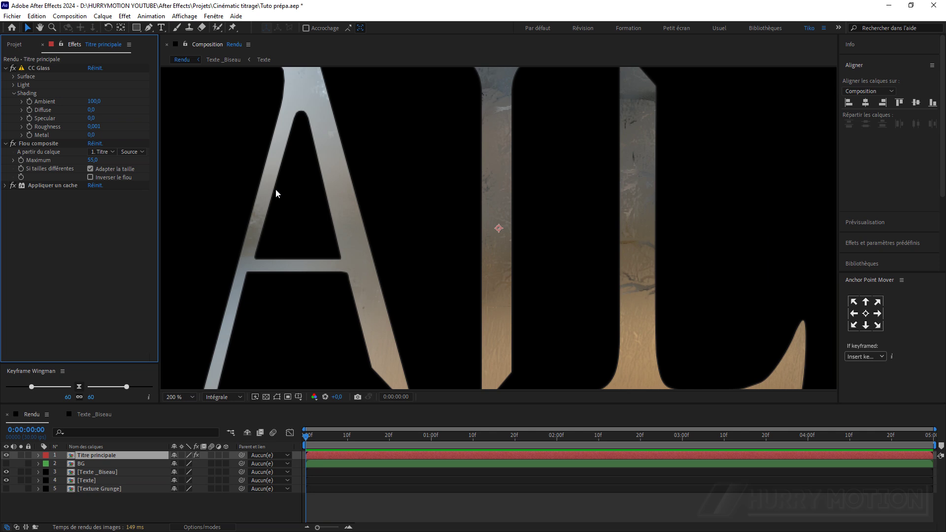
Add a second CC Glass effect to Titre principale and place it between Flou composite and Appliquer un cache
scroll(282, 188, "down", 2)
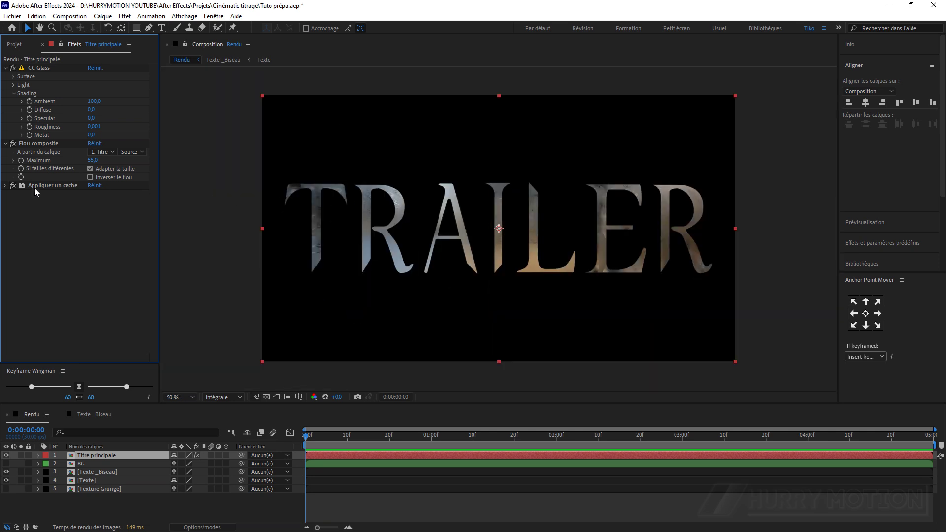
key("ctrl+space")
type("cc")
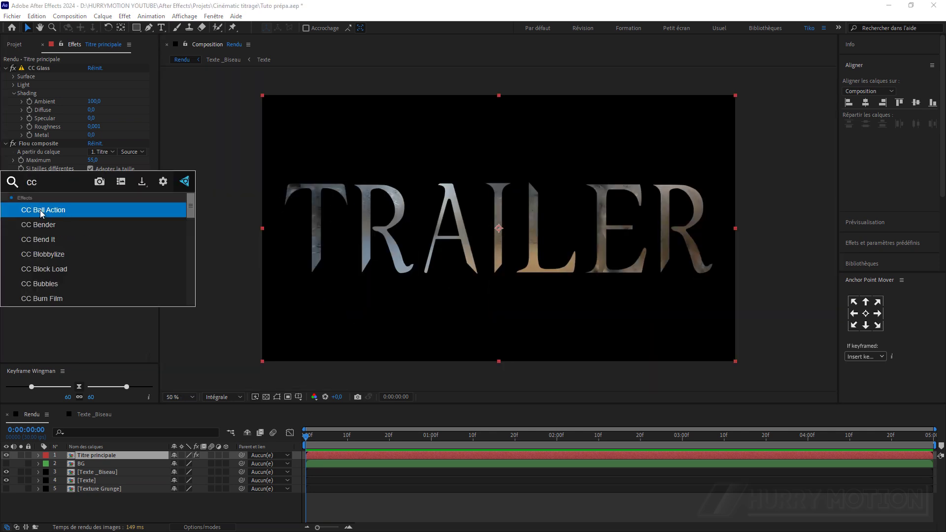
type(" g")
key("Return")
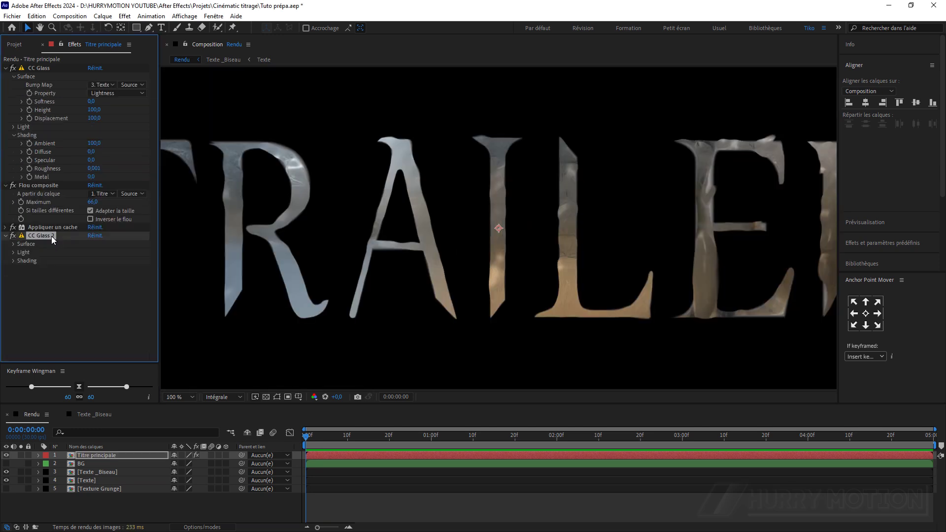
mouse_move(52, 236)
left_mouse_down()
mouse_move(55, 185)
mouse_move(56, 253)
left_mouse_up()
Set the CC Glass 2 Surface to use layer 3, Texte _Biseau, as Bump Map, with Softness 0, Height 100 and Displacement 0
left_click(13, 235)
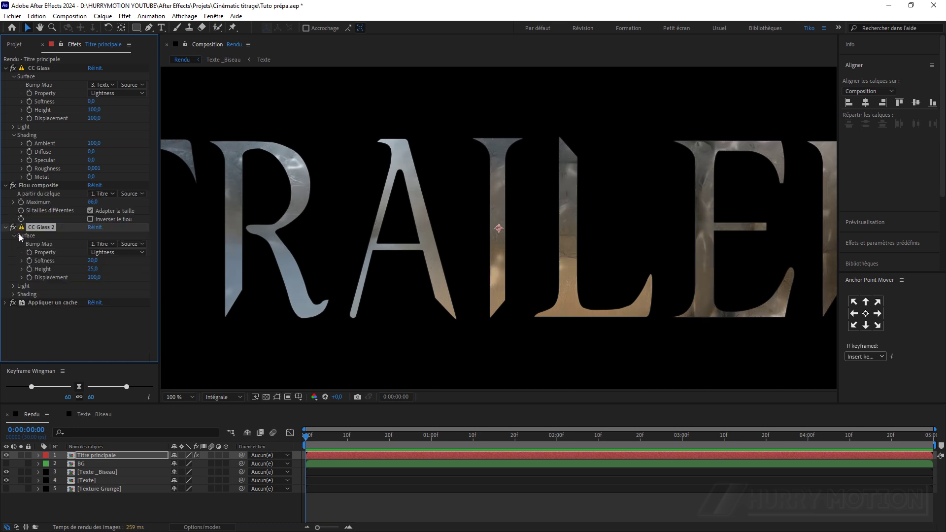
left_click(111, 244)
left_click(131, 290)
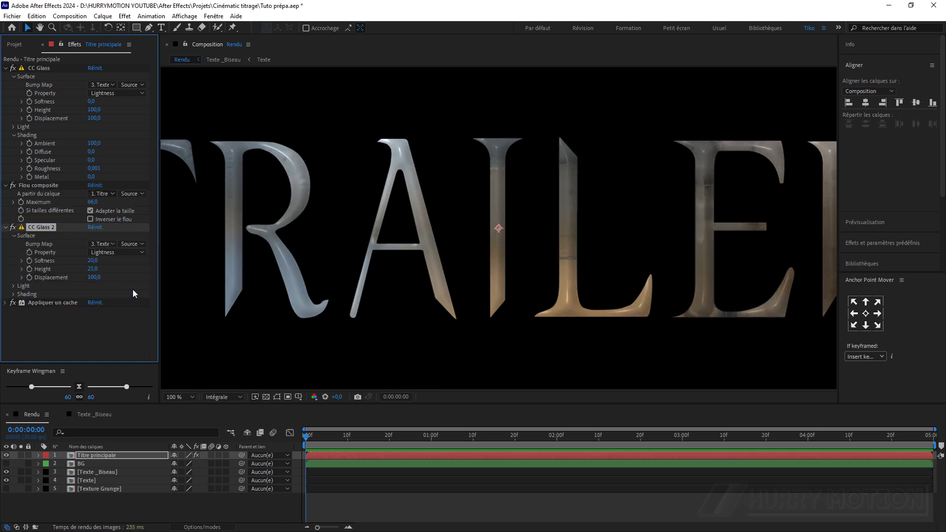
left_click(92, 261)
type("0")
key("Tab")
type("100")
key("Tab")
type("0")
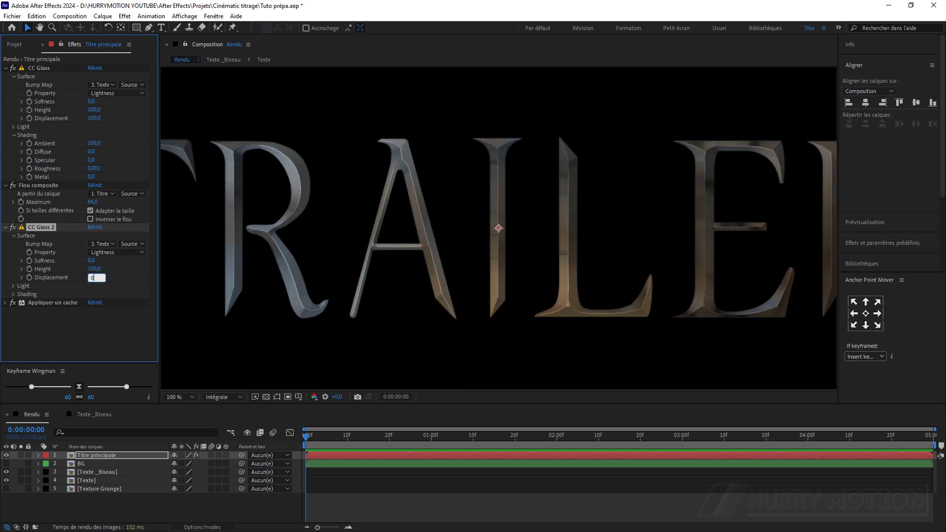
key("Return")
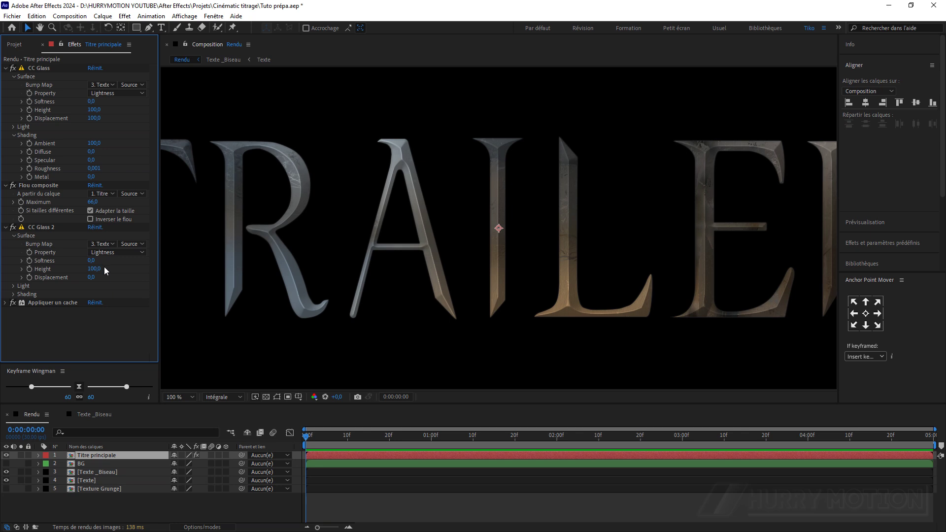
Examine the bevelled edges and surface texture of the TRAILER letters up close and at full view
key("period")
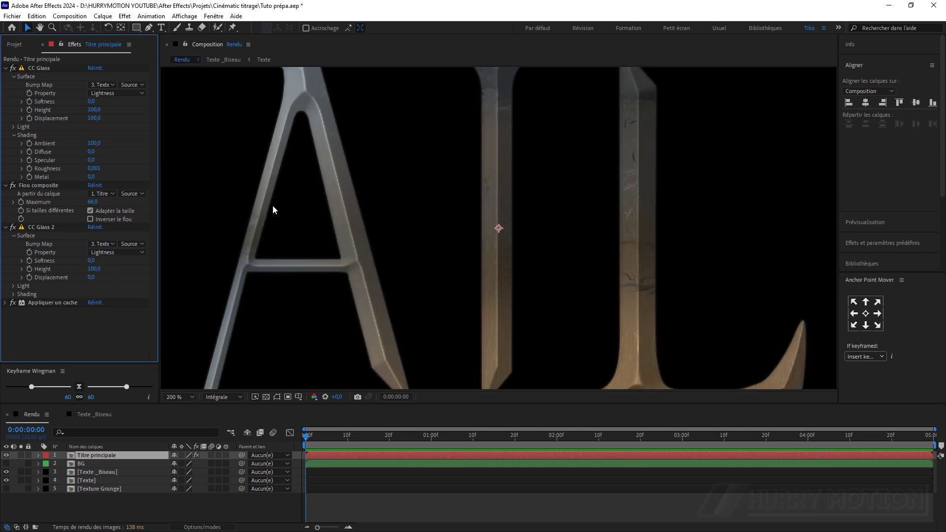
key("h")
left_click_drag(271, 205, 501, 246)
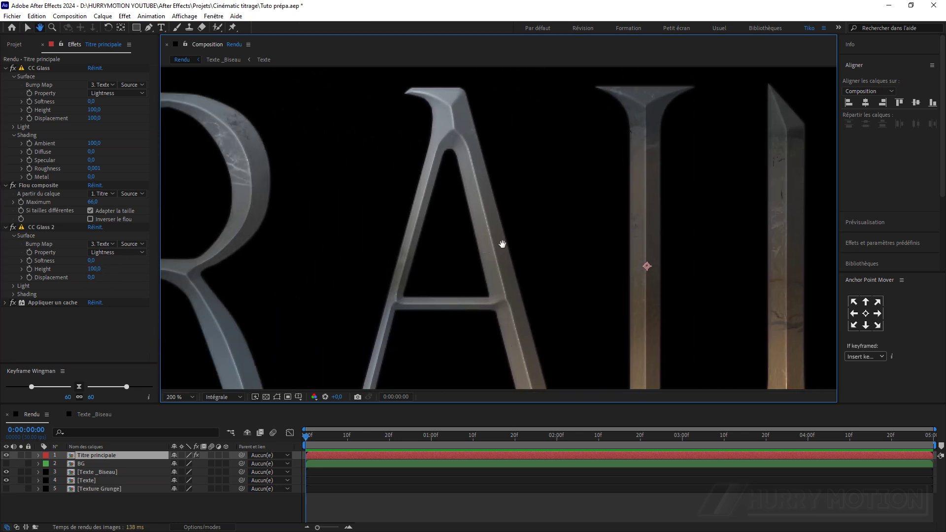
key("v")
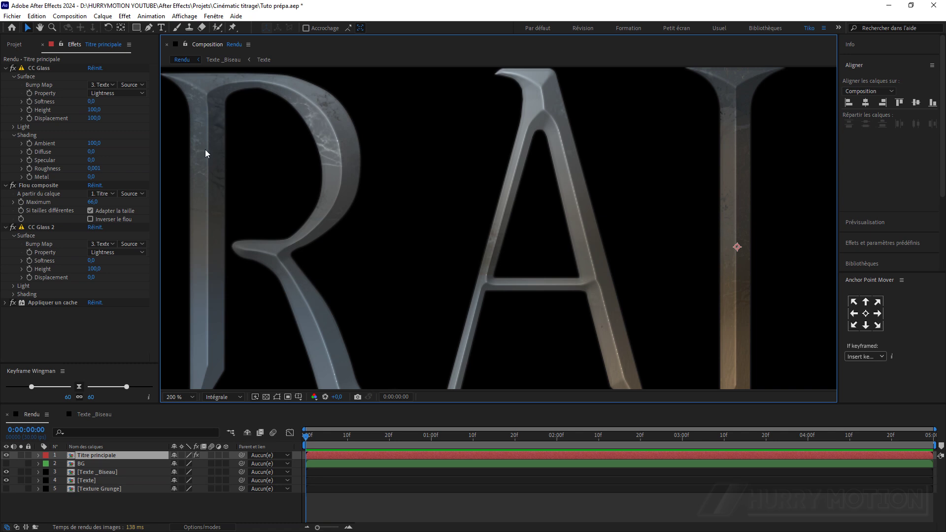
key("space")
left_click_drag(578, 211, 382, 200)
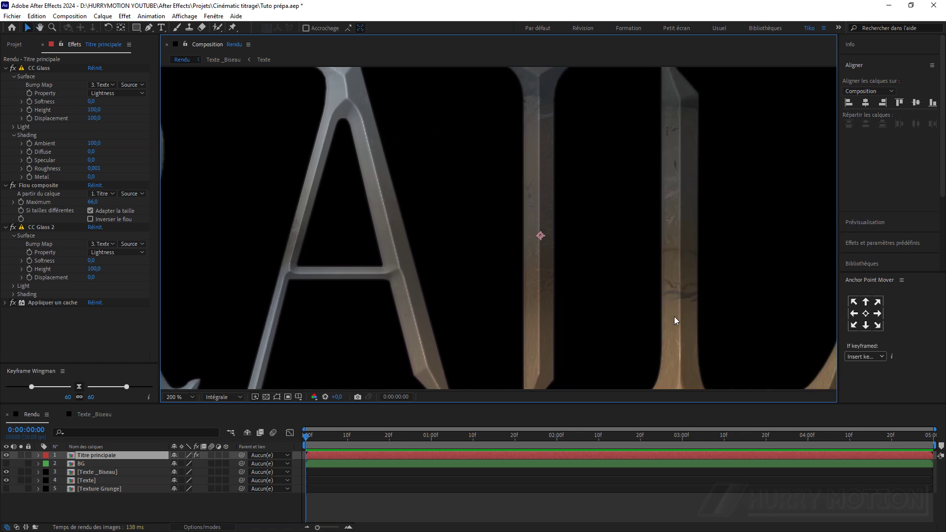
key("space")
left_click_drag(593, 245, 625, 230)
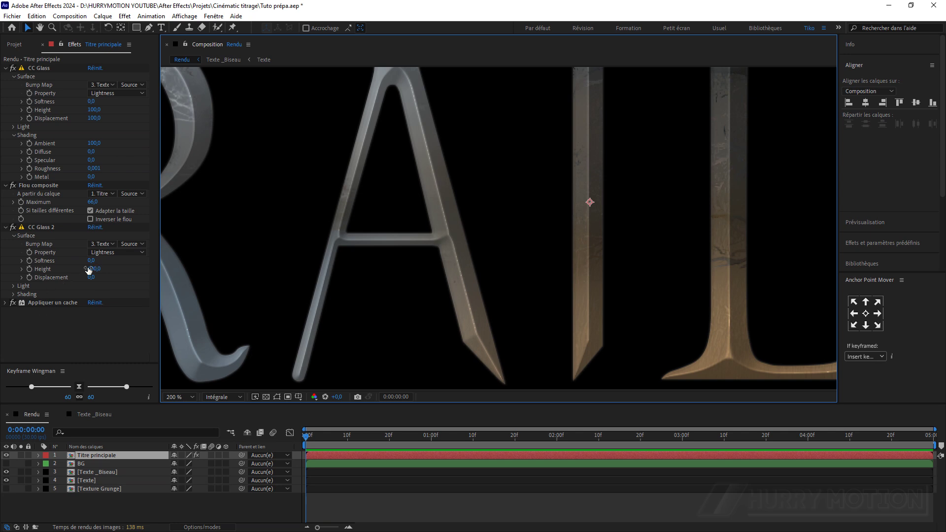
key("comma")
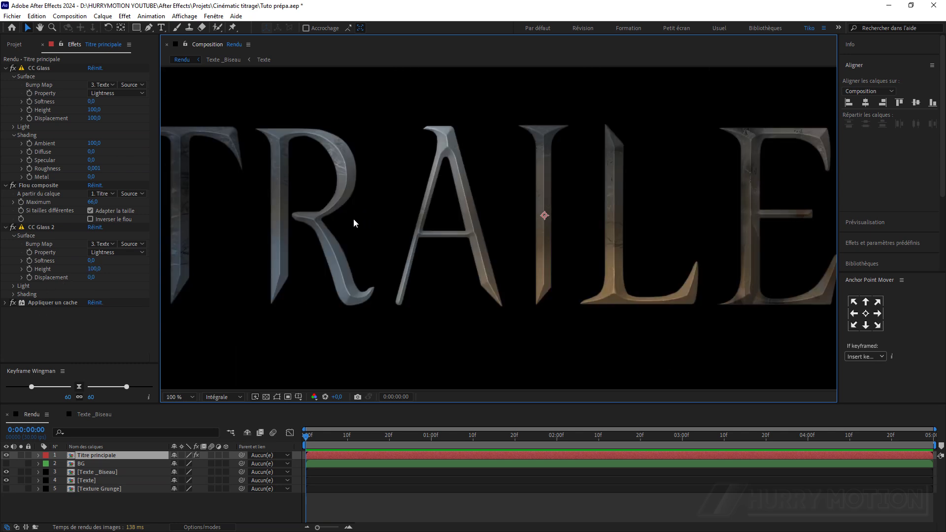
key("comma")
Create a white ambient (Ambiante) light in Rendu with an intensity of 50 %
right_click(173, 508)
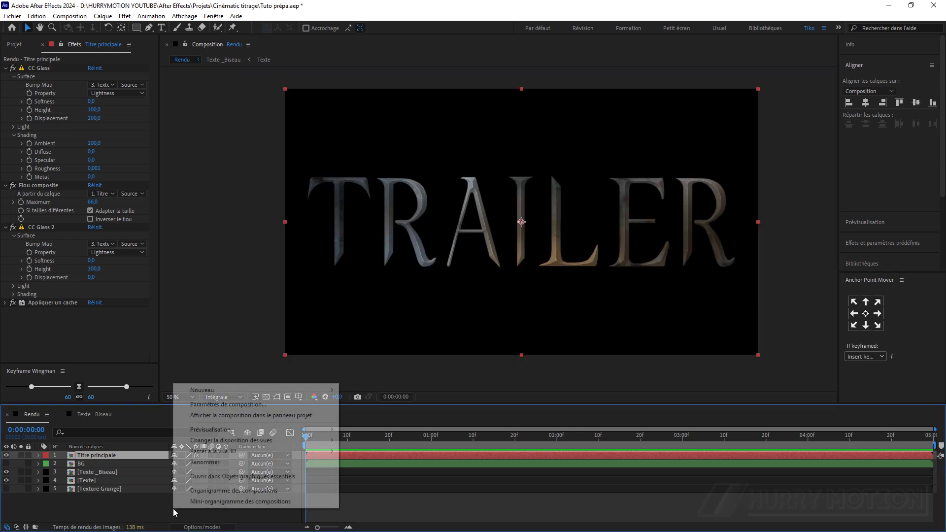
mouse_move(314, 392)
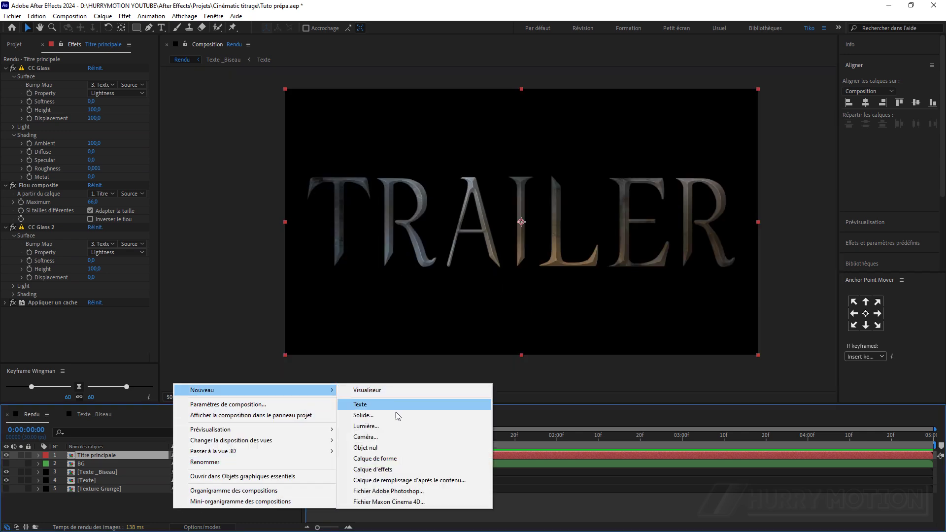
left_click(401, 425)
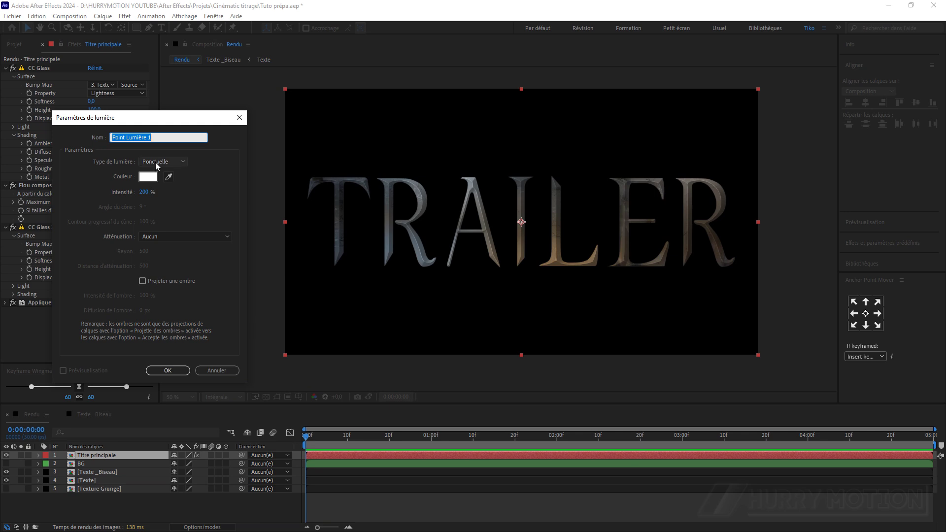
left_click(155, 162)
left_click(165, 204)
left_click(150, 192)
type("50")
left_click(163, 370)
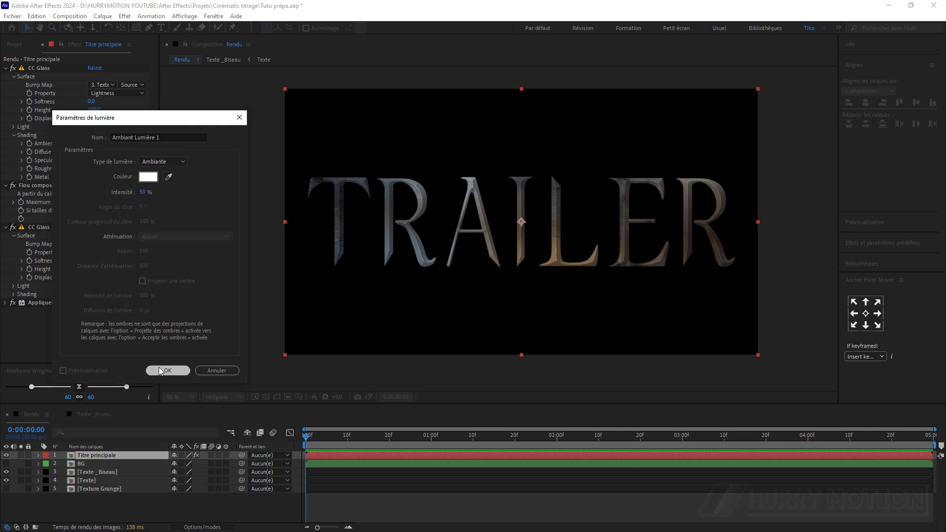
Create a white point (Ponctuelle) light in Rendu with an intensity of 300 % and no attenuation
right_click(195, 515)
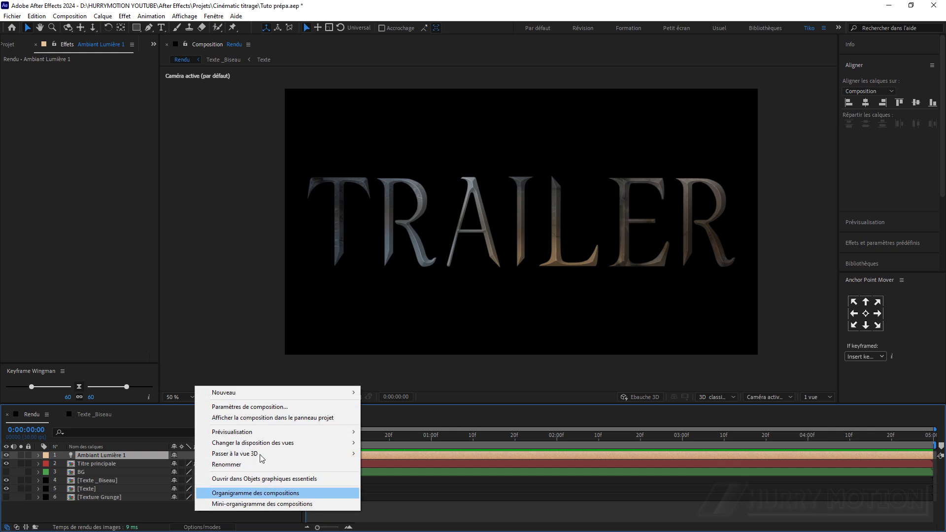
mouse_move(263, 399)
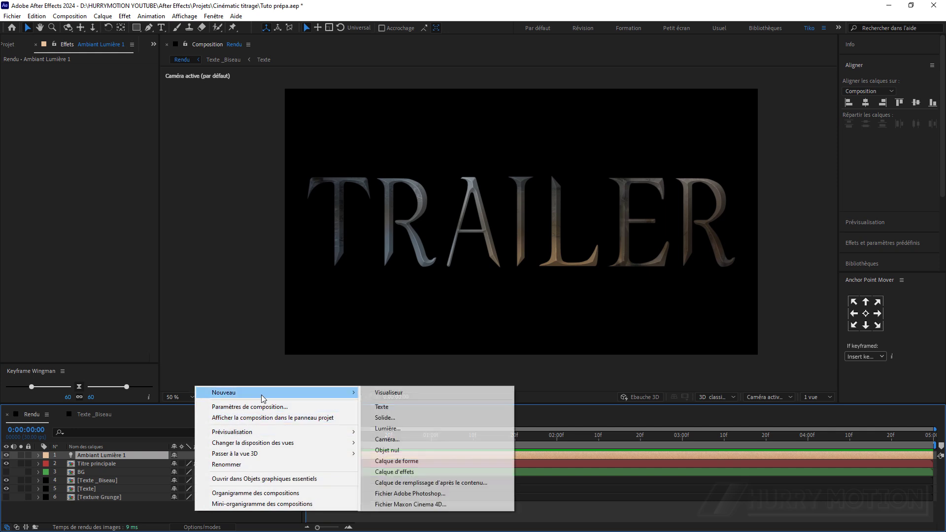
left_click(416, 428)
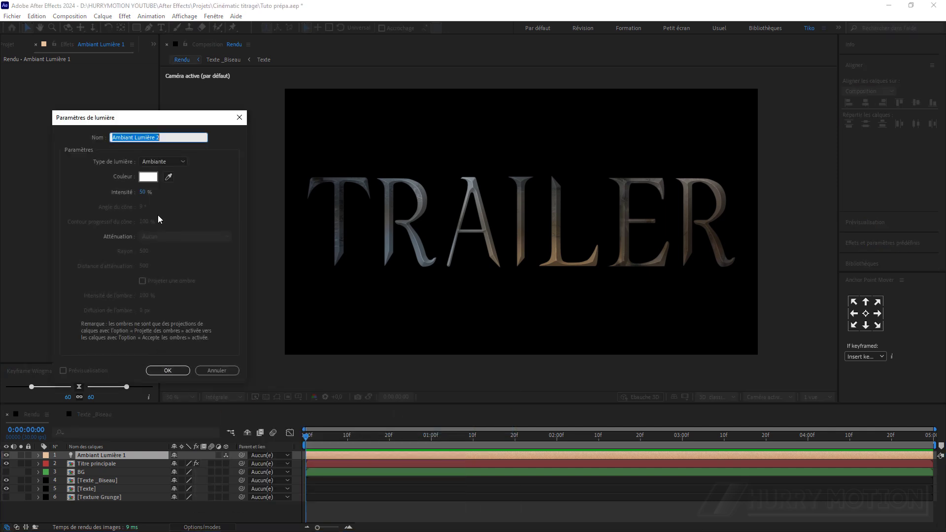
left_click(165, 162)
left_click(178, 183)
left_click(144, 192)
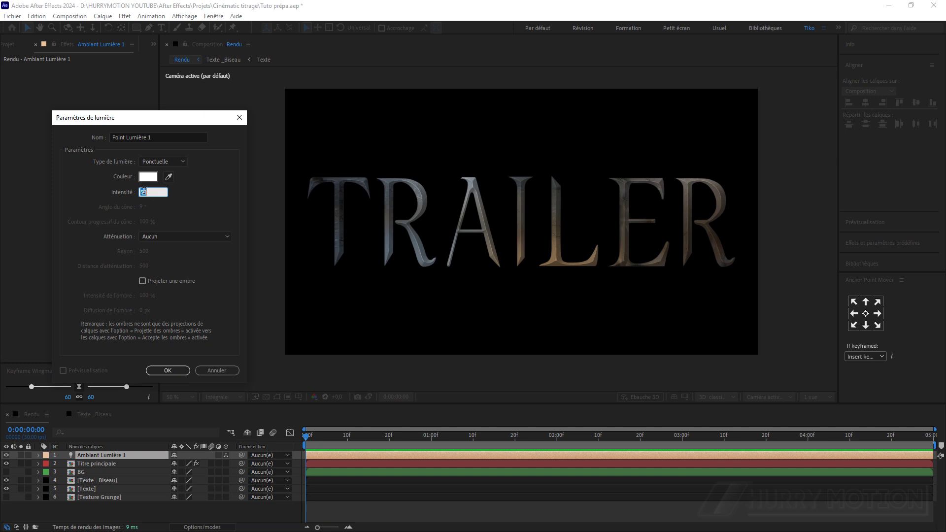
type("300")
left_click(167, 372)
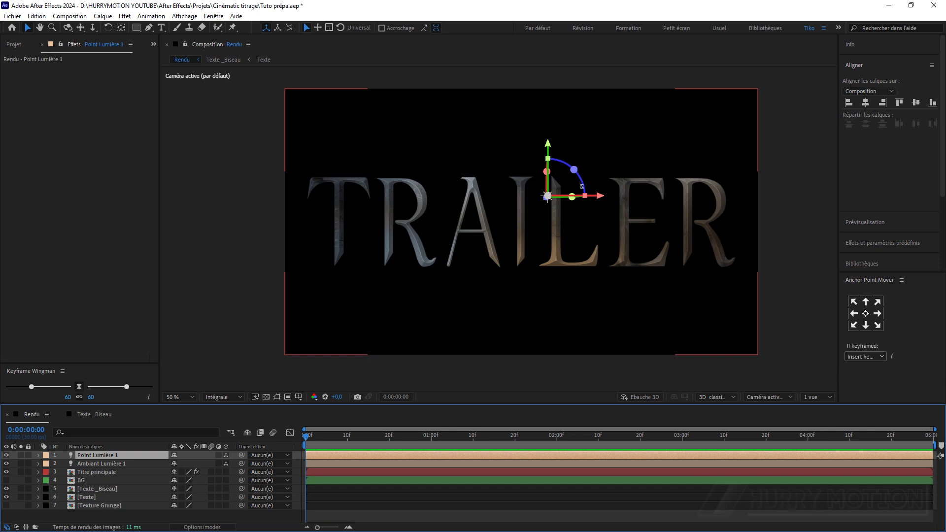
Switch the CC Glass 2 lighting on Titre principale to AE Lights and place the point light just above the frame, near the letter E
left_click_drag(548, 196, 661, 149)
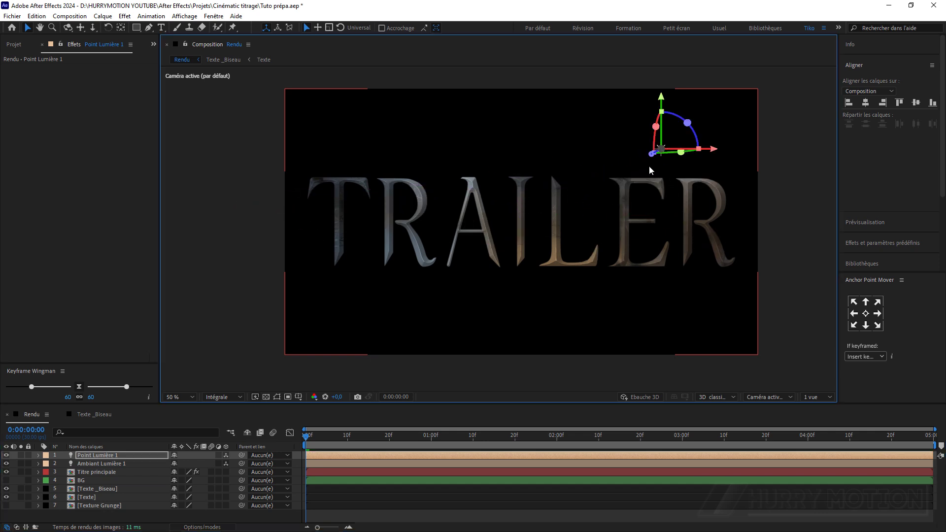
left_click(98, 472)
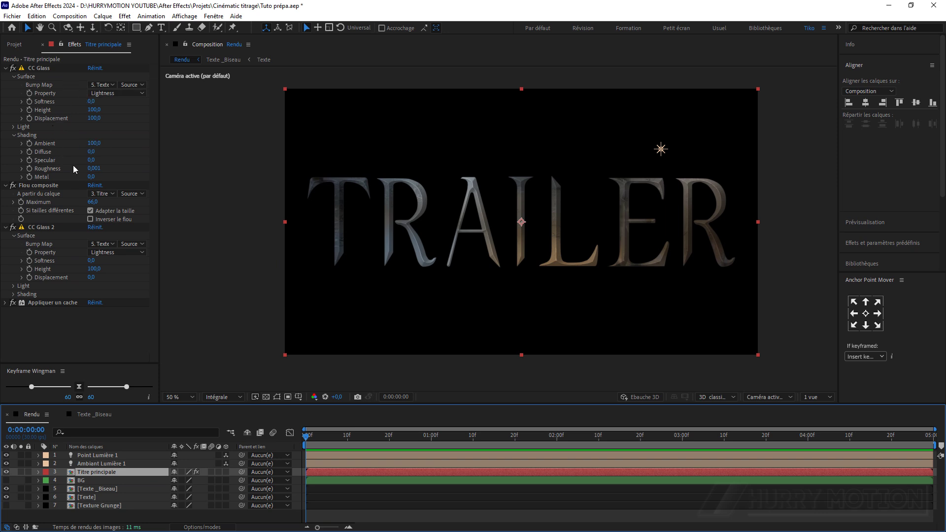
left_click(14, 135)
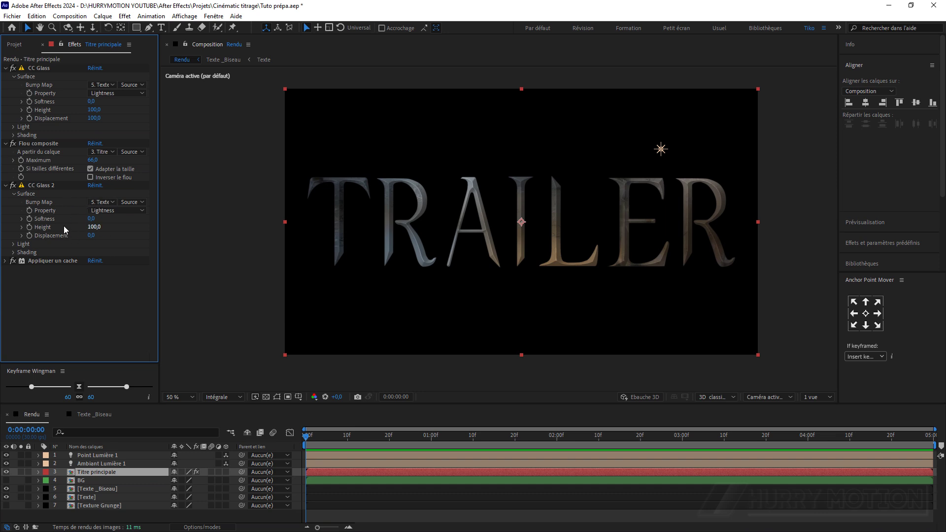
left_click(13, 244)
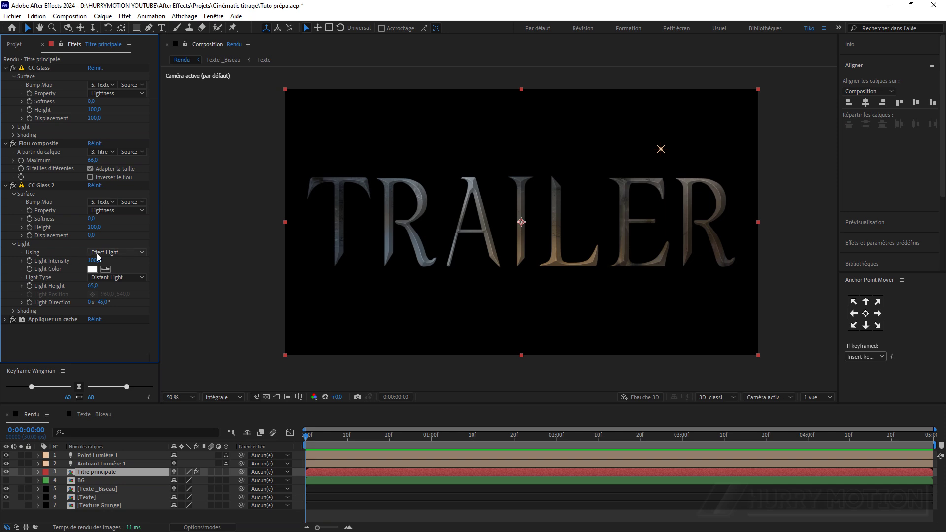
left_click(128, 253)
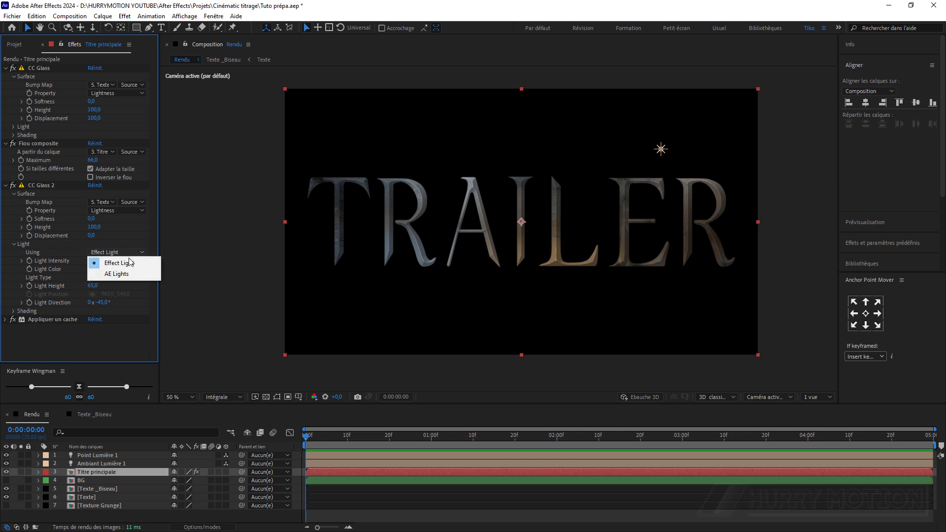
left_click(126, 274)
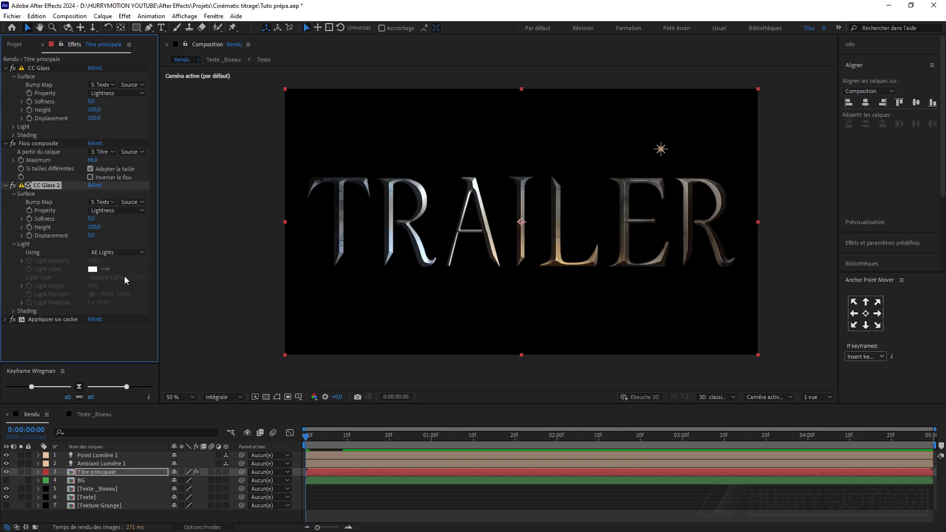
left_click(661, 149)
left_click_drag(661, 150, 669, 76)
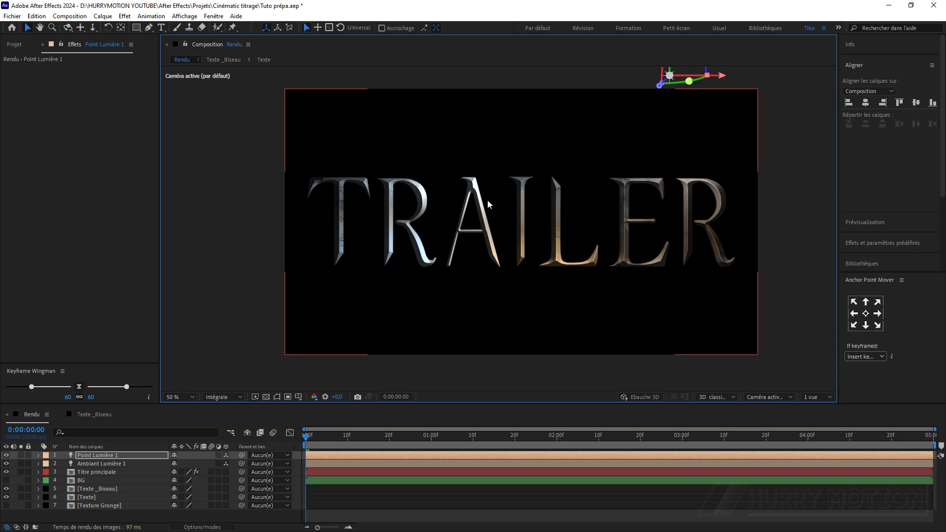
Set the CC Glass 2 Shading on Titre principale to Ambient 88, Diffuse 31, Specular 72 and Roughness 0,113
left_click(103, 471)
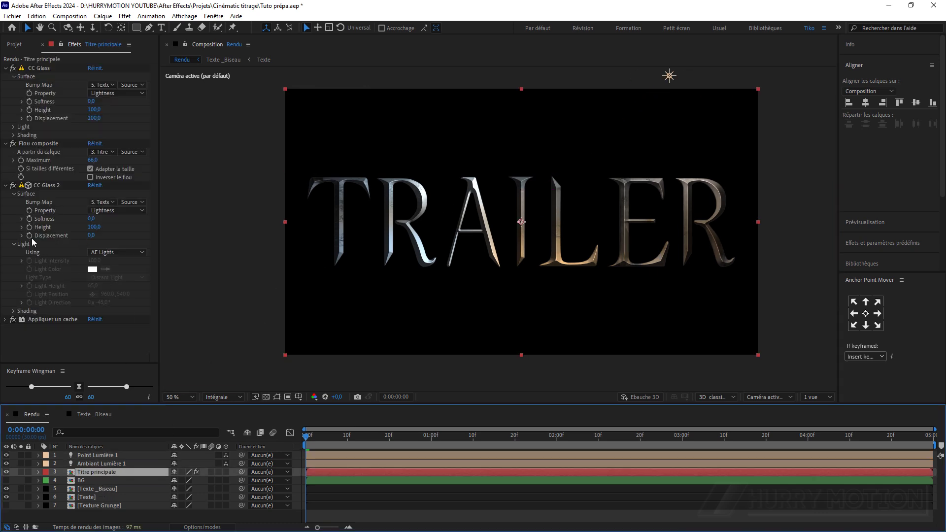
left_click(13, 311)
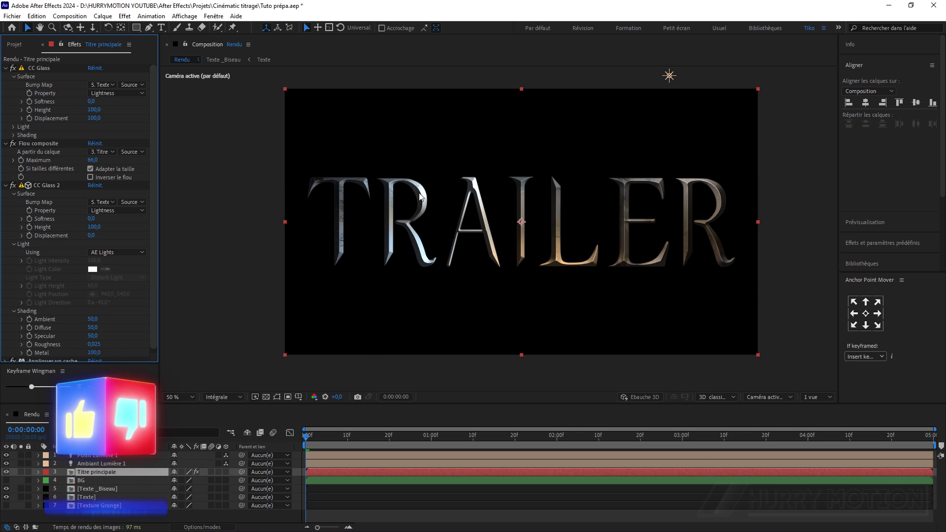
key("period")
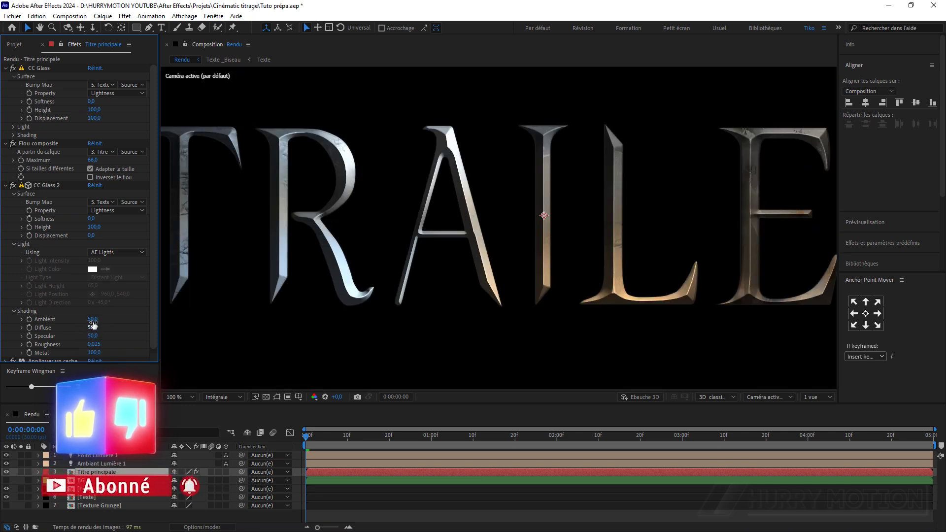
mouse_move(93, 324)
left_mouse_down()
mouse_move(110, 319)
mouse_move(84, 330)
left_mouse_up()
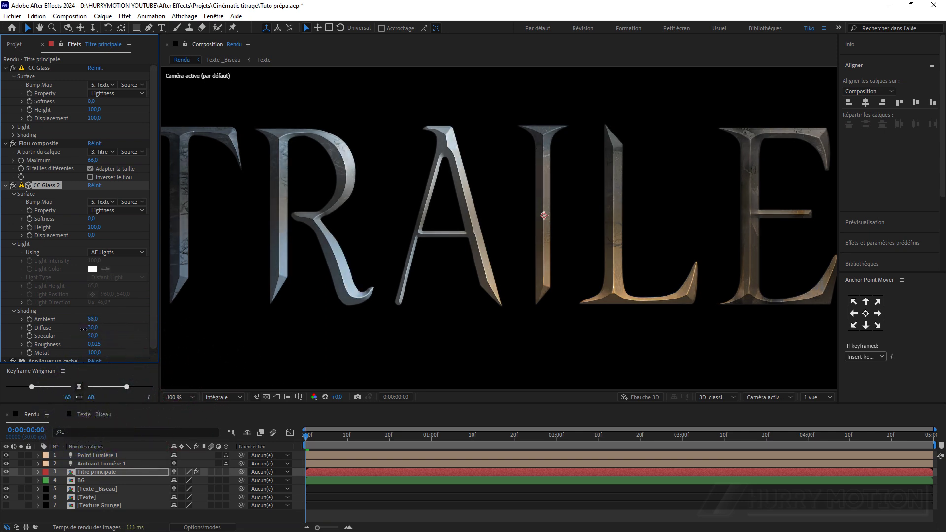
left_click_drag(92, 336, 129, 338)
scroll(133, 344, "down", 1)
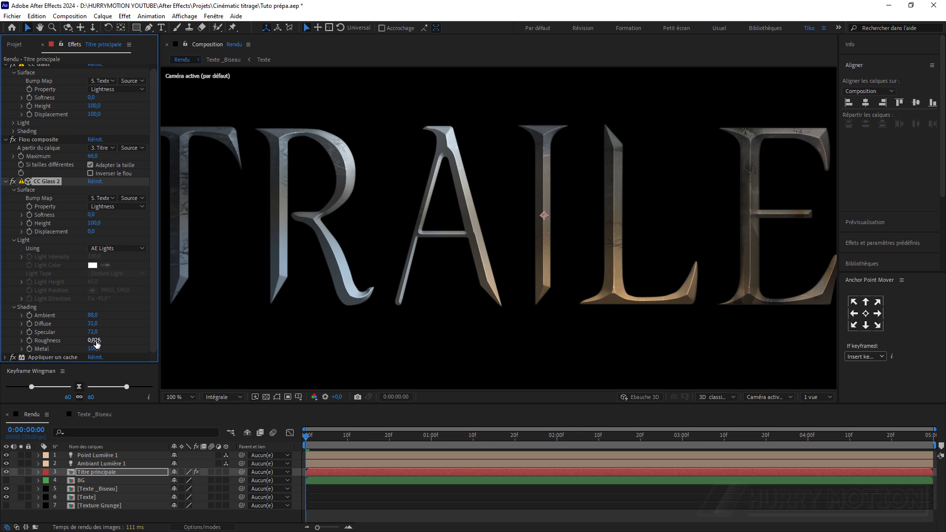
left_click_drag(127, 338, 131, 338)
scroll(376, 259, "down", 1)
scroll(376, 258, "up", 1)
scroll(377, 261, "down", 1)
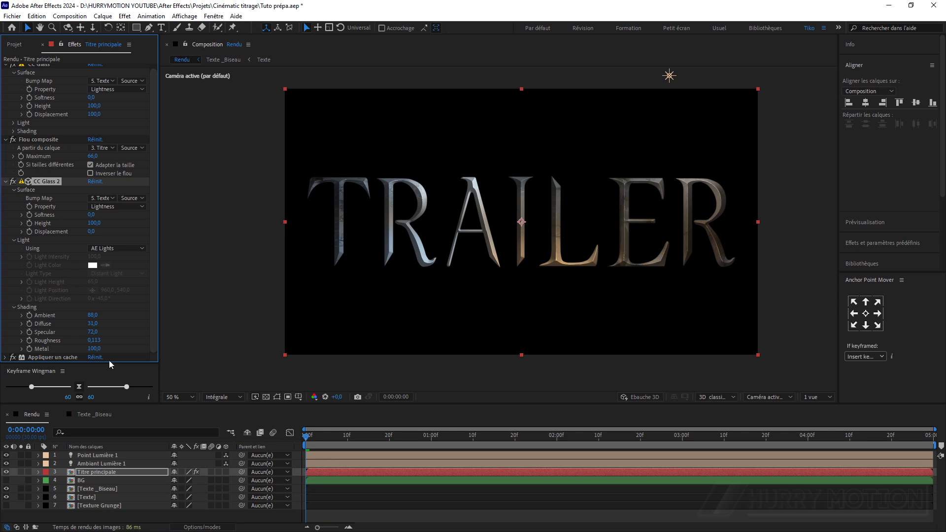
Duplicate the point light and place the copy below the frame, beneath the letter A
left_click(99, 463)
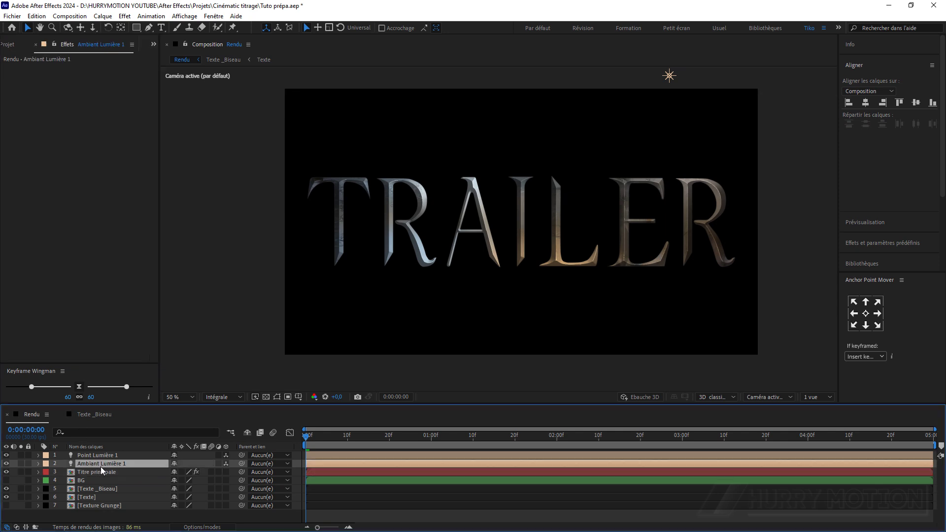
left_click(104, 455)
key("ctrl+d")
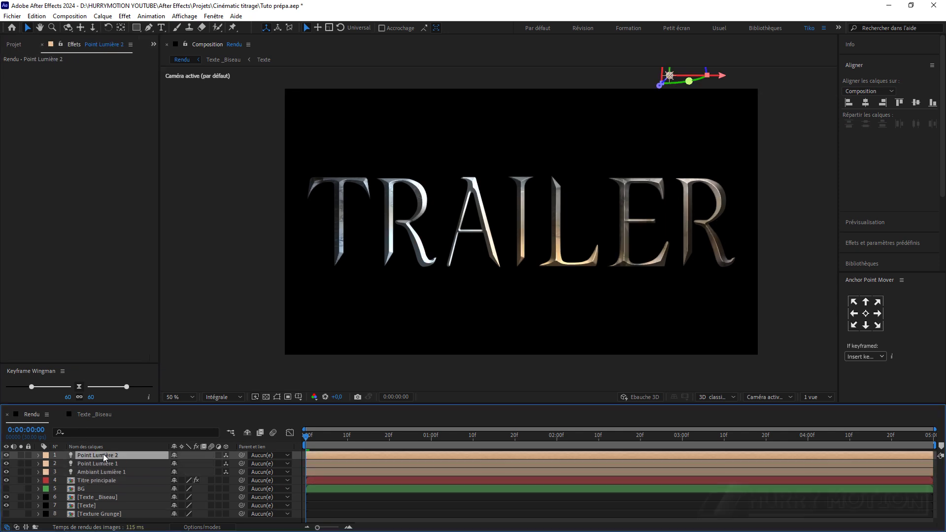
key("comma")
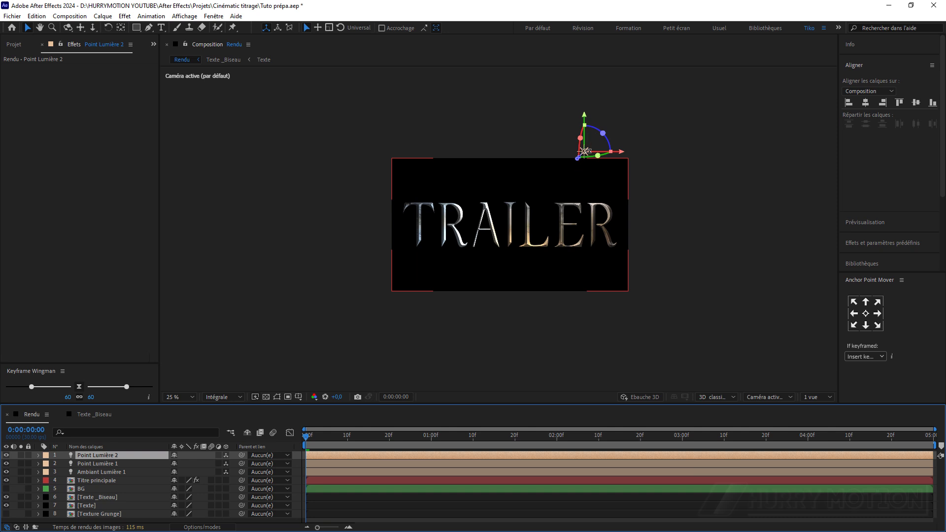
left_click_drag(584, 151, 489, 316)
key("period")
key("period")
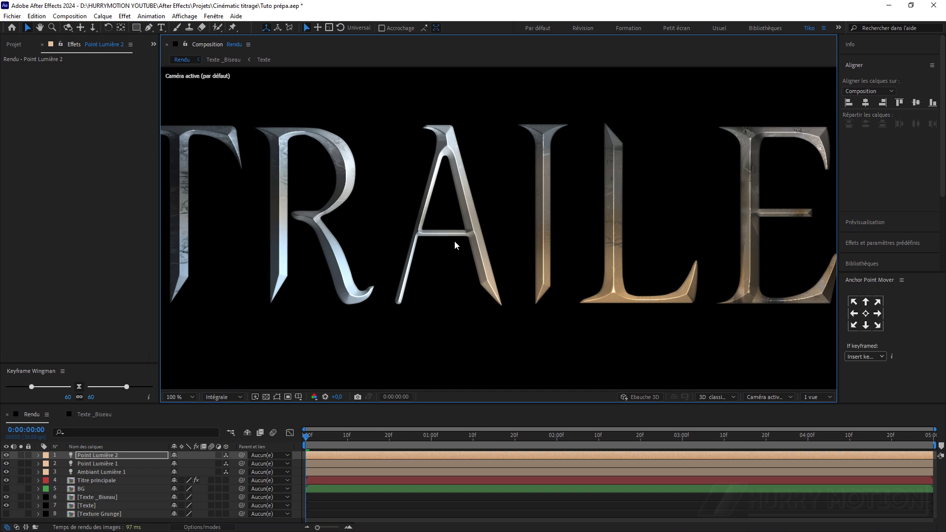
key("h")
left_click_drag(452, 240, 525, 187)
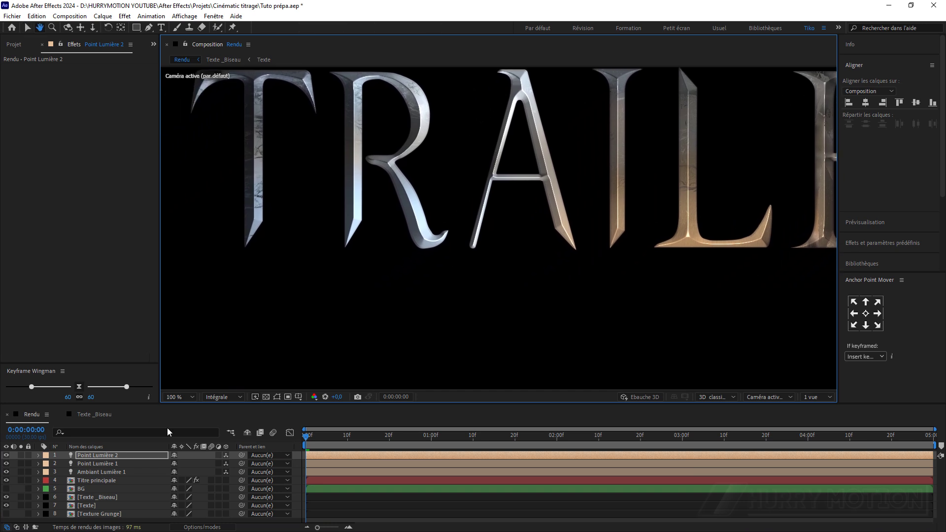
Show the BG layer to view the landscape behind the TRAILER letters
key("v")
left_click(6, 489)
key("comma")
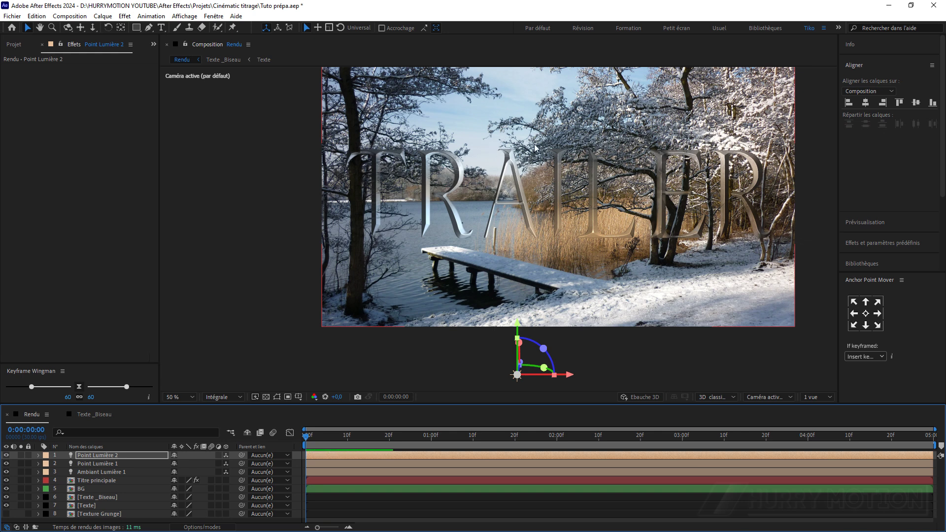
Add the Juxtaposition directionnelle effect to Titre principale and place it first in the effect stack, above CC Glass
left_click(93, 481)
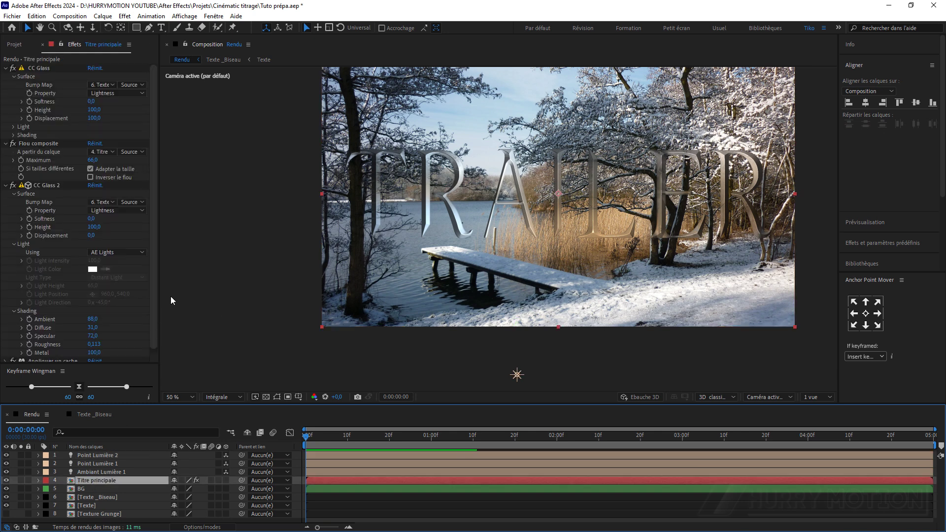
scroll(142, 258, "down", 1)
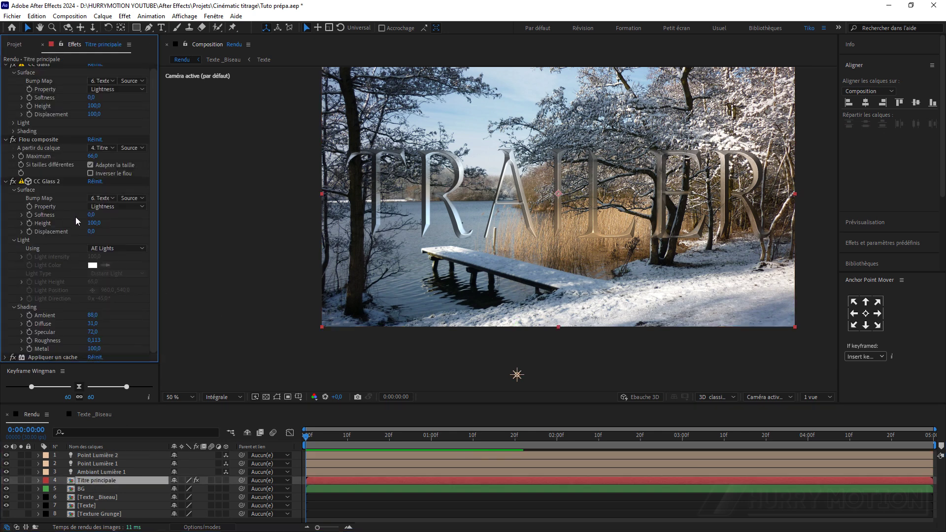
key("ctrl+a")
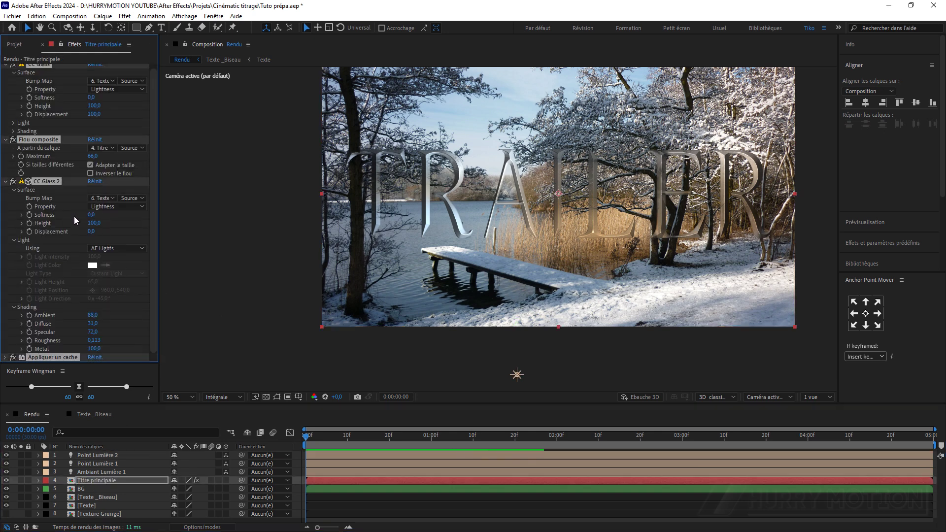
left_click(6, 181)
left_click(36, 199)
key("ctrl+space")
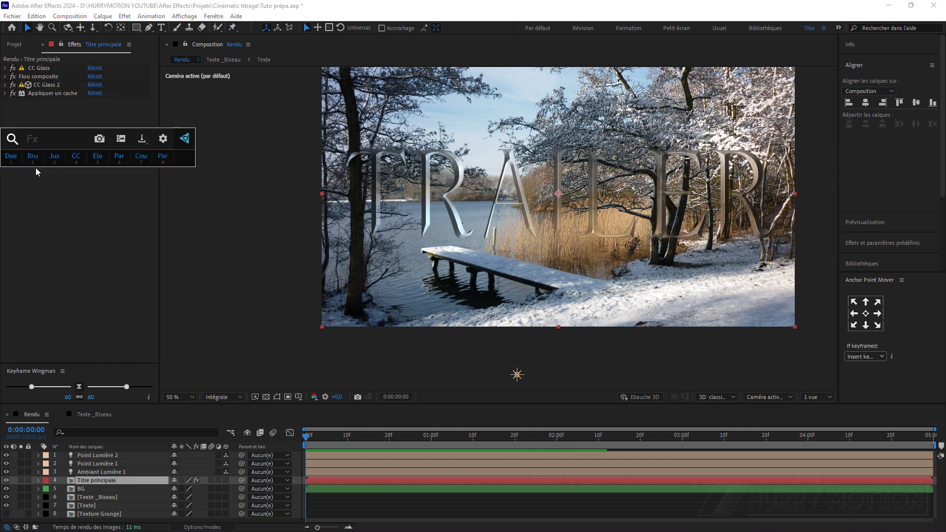
left_click(55, 155)
left_click_drag(49, 101, 48, 64)
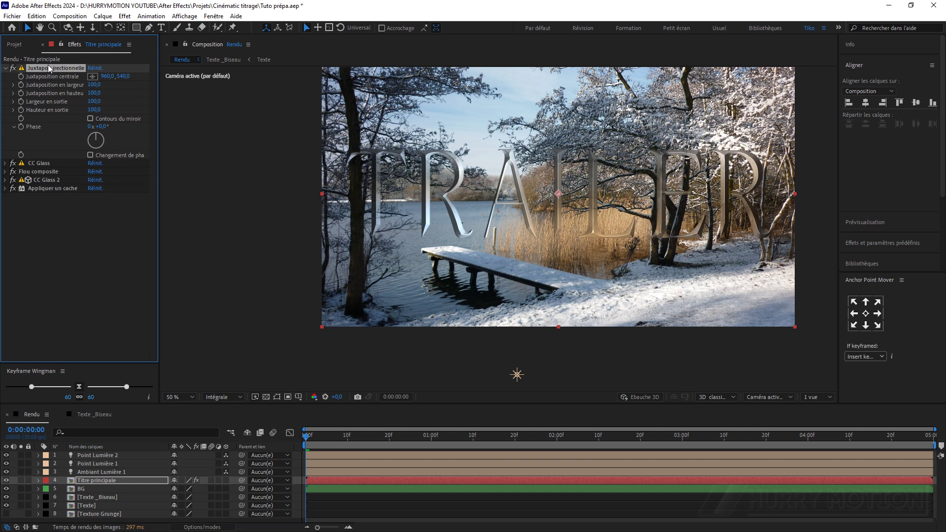
Hide the BG layer and disable CC Glass, Flou composite, CC Glass 2 and Appliquer un cache on Titre principale
left_click(6, 488)
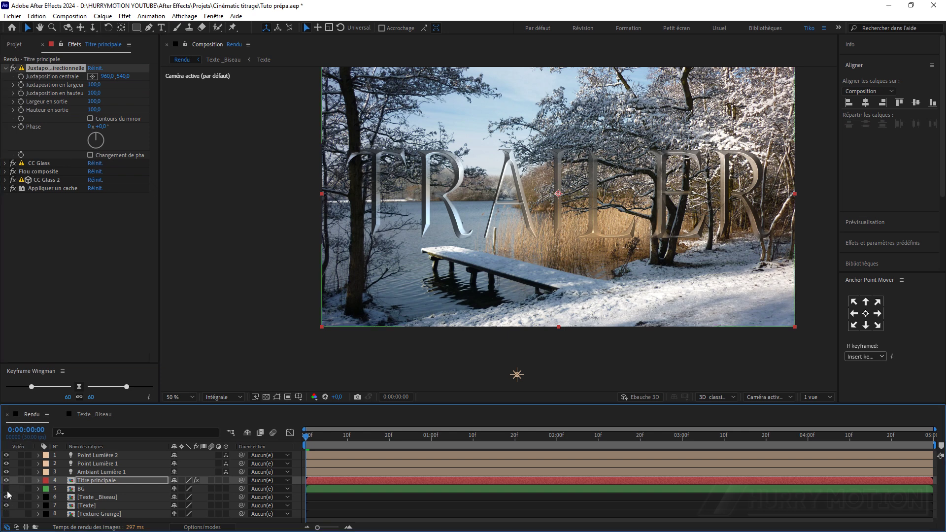
left_click(13, 174)
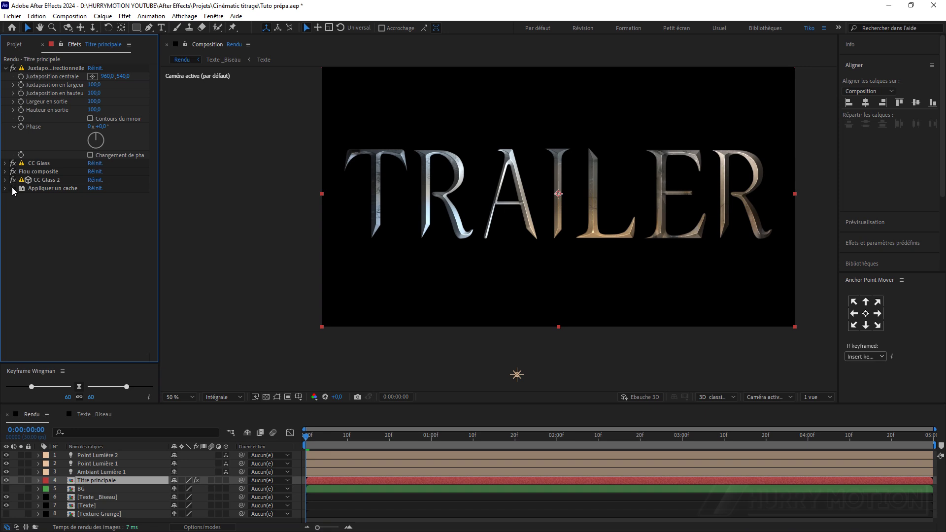
left_click(14, 188)
left_click(13, 180)
left_click(13, 171)
left_click(13, 163)
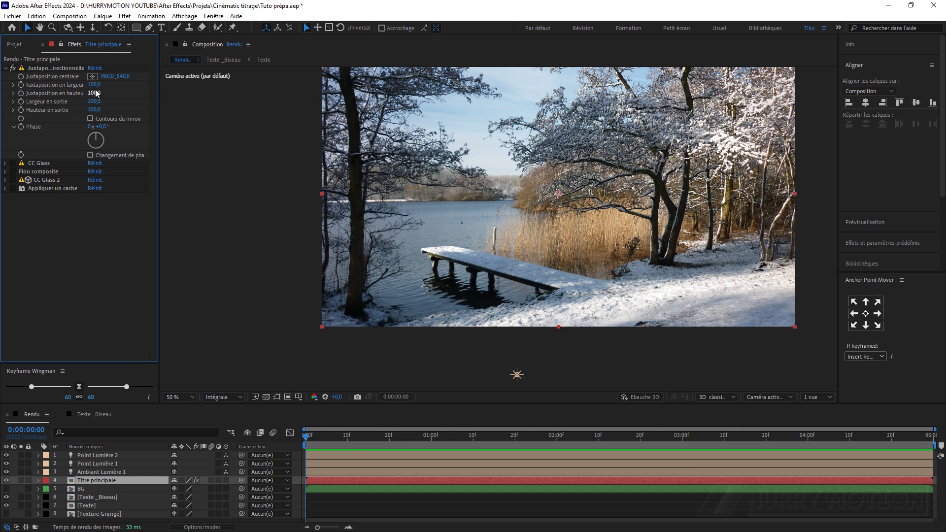
Set Juxtaposition directionnelle to width 37 and height 85 with Contours du miroir on, and re-enable the other effects on Titre principale
left_click_drag(93, 85, 61, 126)
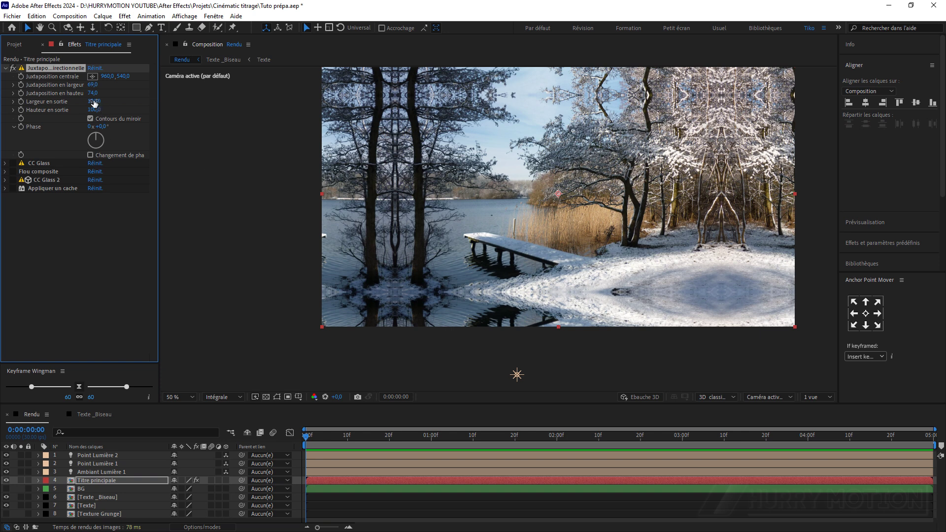
left_click_drag(92, 85, 123, 88)
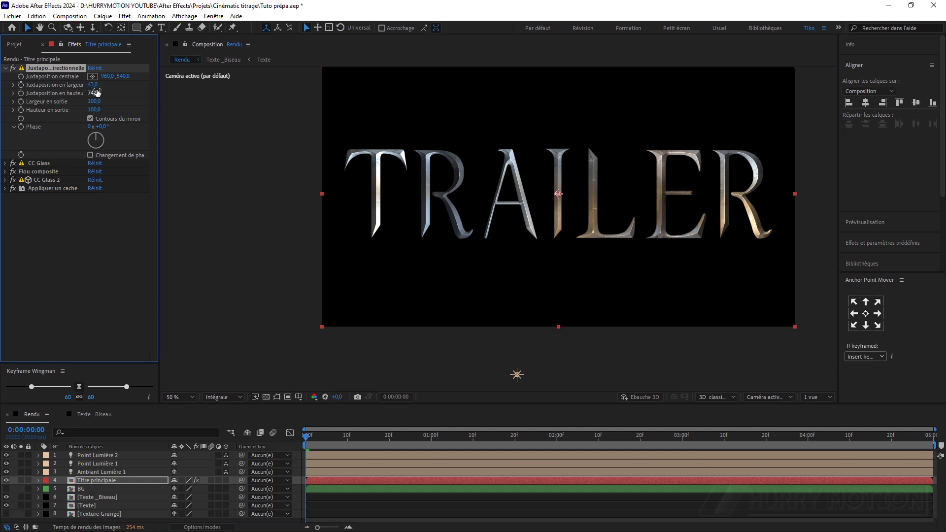
mouse_move(93, 85)
left_mouse_down()
mouse_move(117, 87)
mouse_move(93, 87)
left_mouse_up()
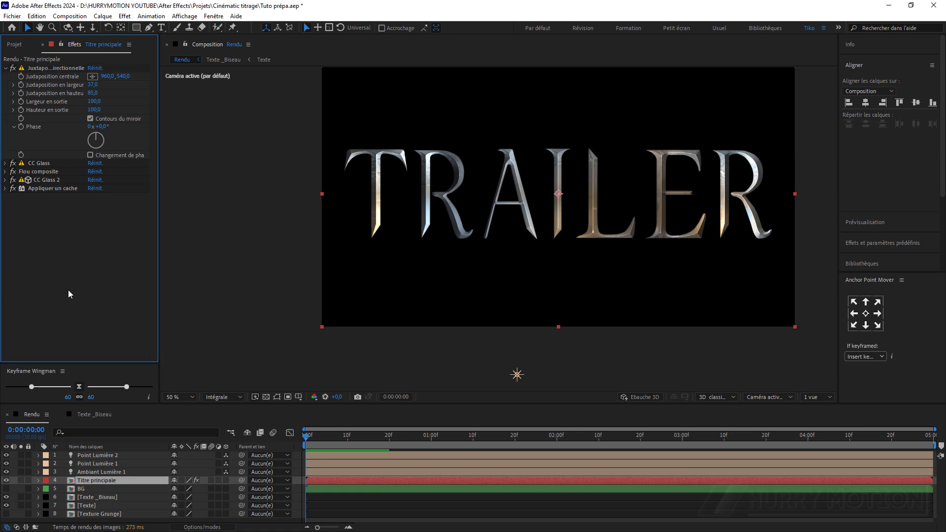
Add a Courbes effect to Titre principale and place it between Juxtaposition directionnelle and CC Glass
key("ctrl+space")
left_click(140, 278)
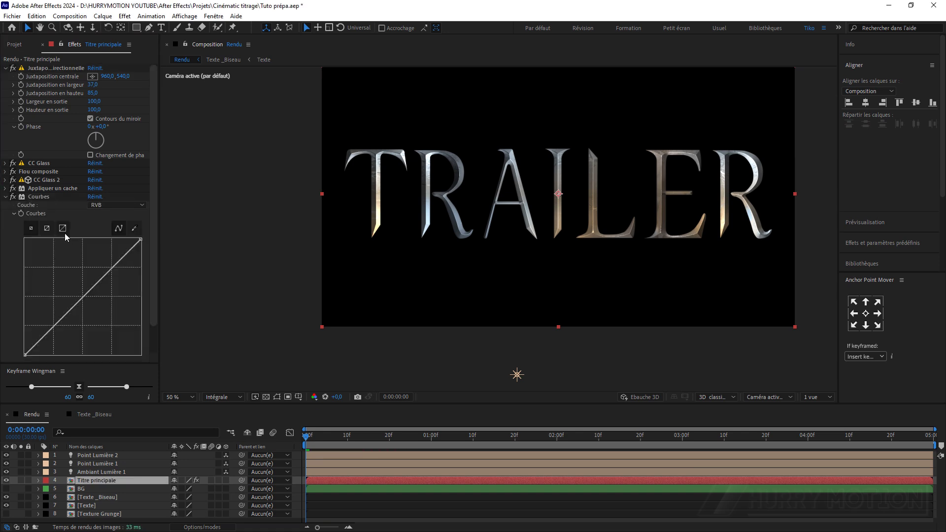
left_click_drag(37, 198, 36, 127)
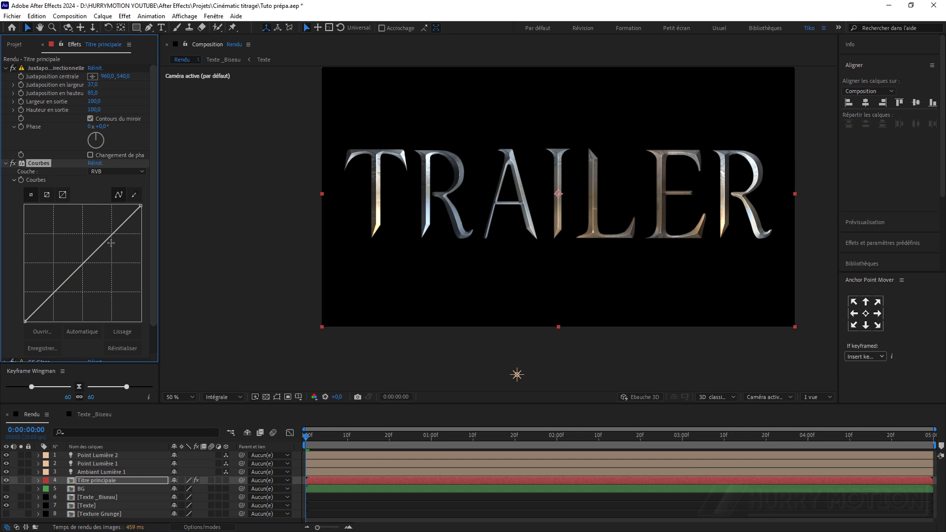
Darken the reflections with the RVB curve by lowering its highlight end to about 75 % and pulling the midtones down
key("slash")
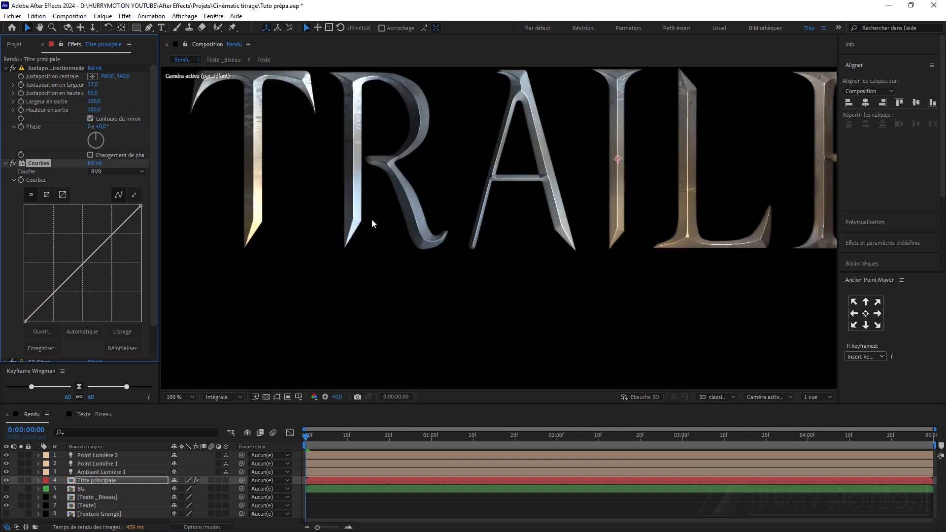
left_click_drag(141, 206, 142, 236)
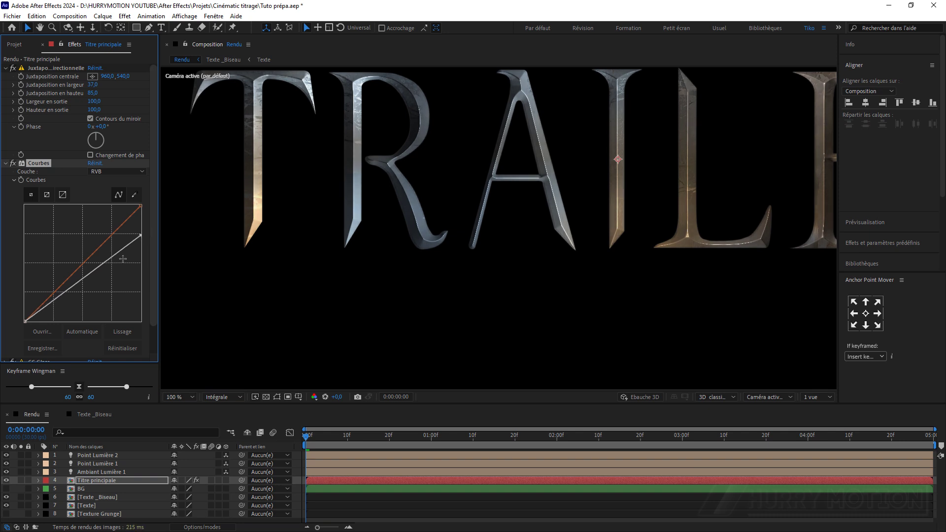
left_click_drag(83, 279, 86, 283)
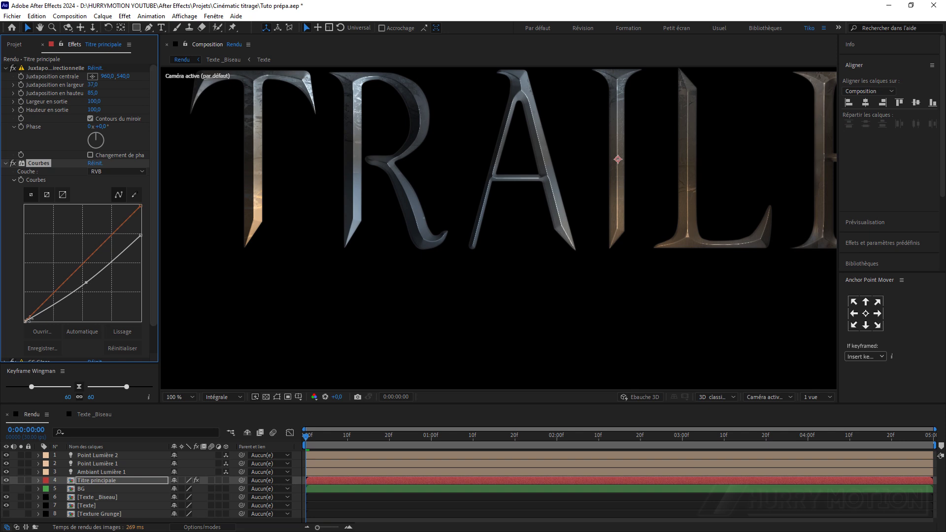
Slightly raise the black point and the highlight end of the RVB curve on Titre principale
left_click_drag(26, 318, 23, 314)
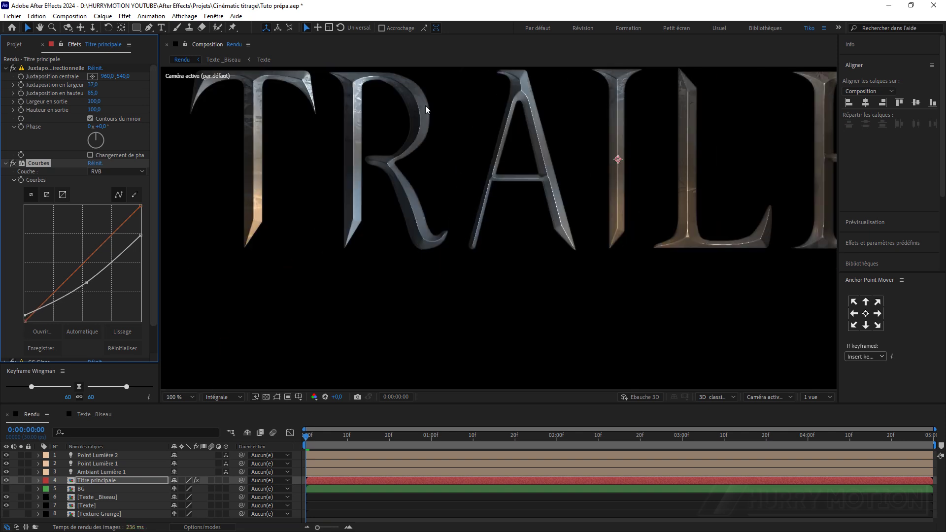
left_click_drag(141, 236, 140, 231)
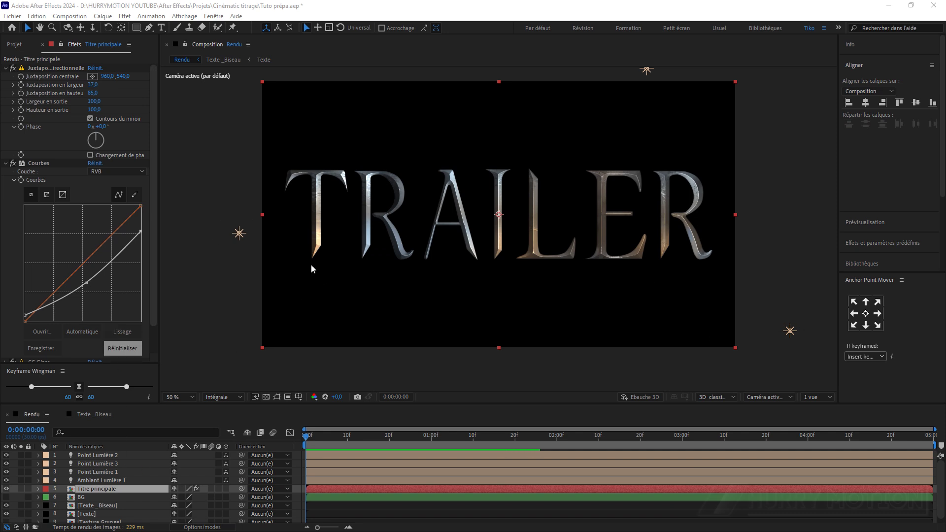
Try blue and magenta light colours on Point Lumière 2, and return it to white FFFFFF
double_click(114, 457)
left_click(146, 179)
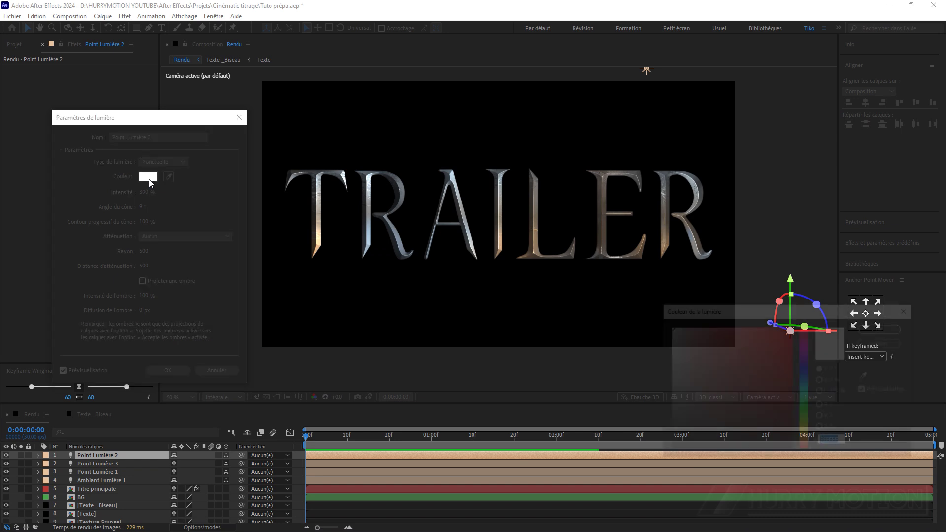
left_click(805, 376)
left_click_drag(782, 339, 792, 327)
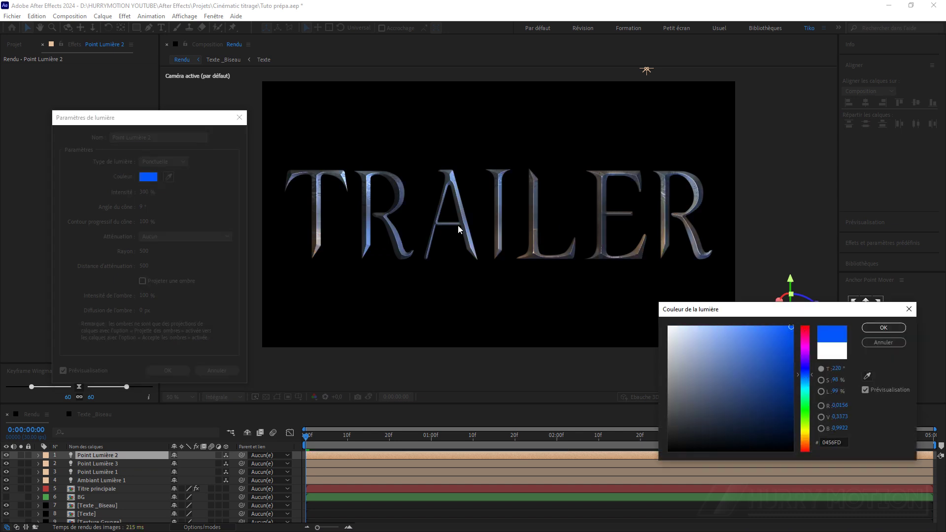
left_click(809, 348)
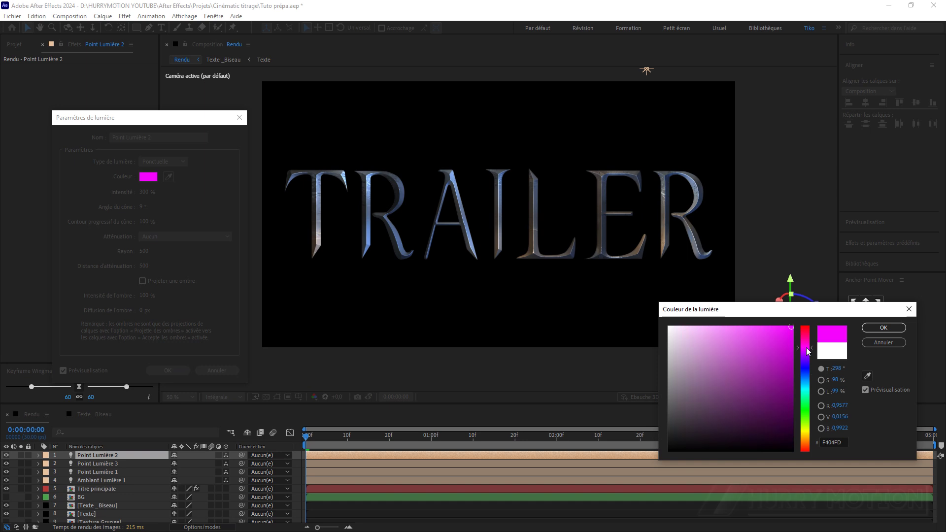
left_click(809, 331)
mouse_move(707, 351)
left_mouse_down()
mouse_move(682, 345)
mouse_move(663, 322)
left_mouse_up()
left_click(867, 328)
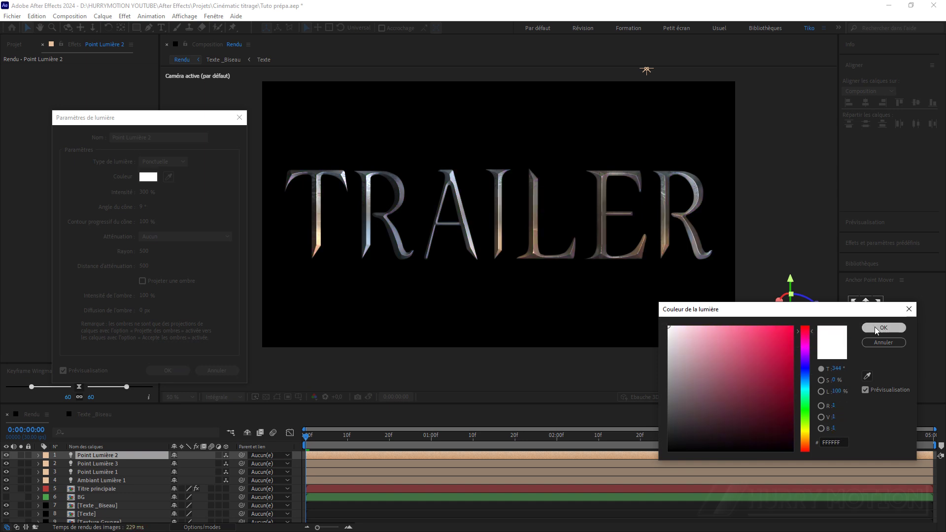
left_click(168, 370)
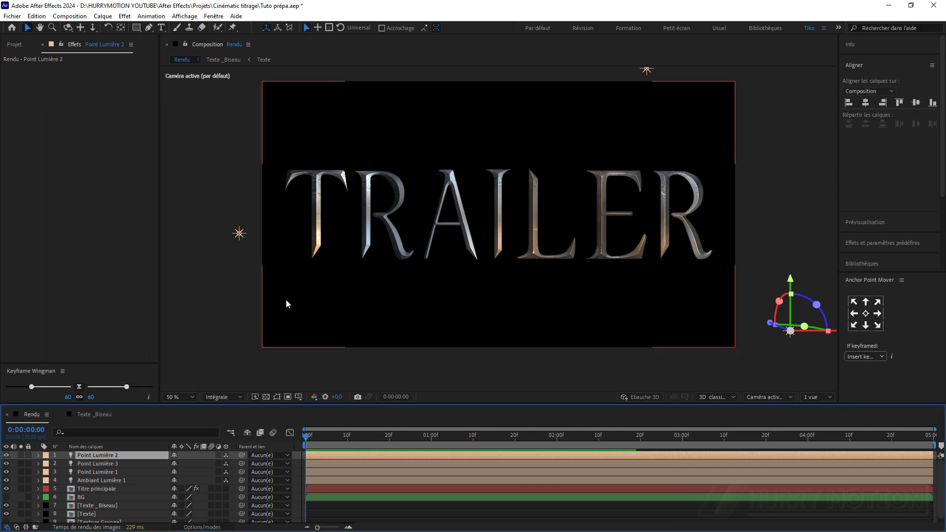
Collapse Courbes on Titre principale and enable keyframing for Juxtaposition centrale at the start of the composition
left_click(114, 489)
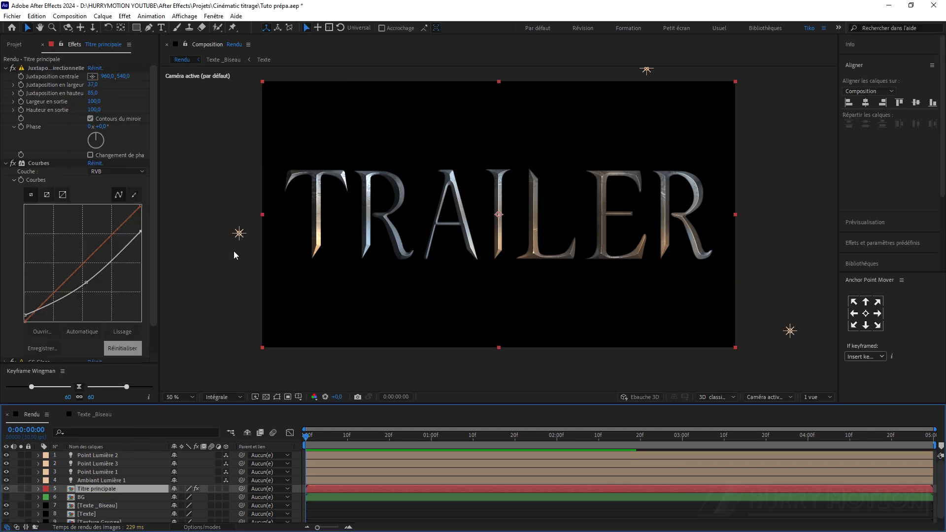
left_click(6, 163)
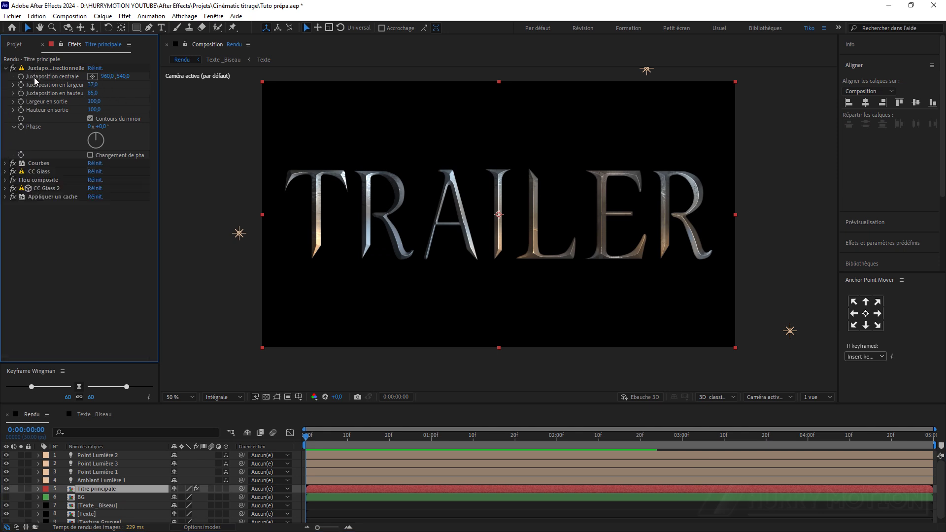
left_click(277, 436)
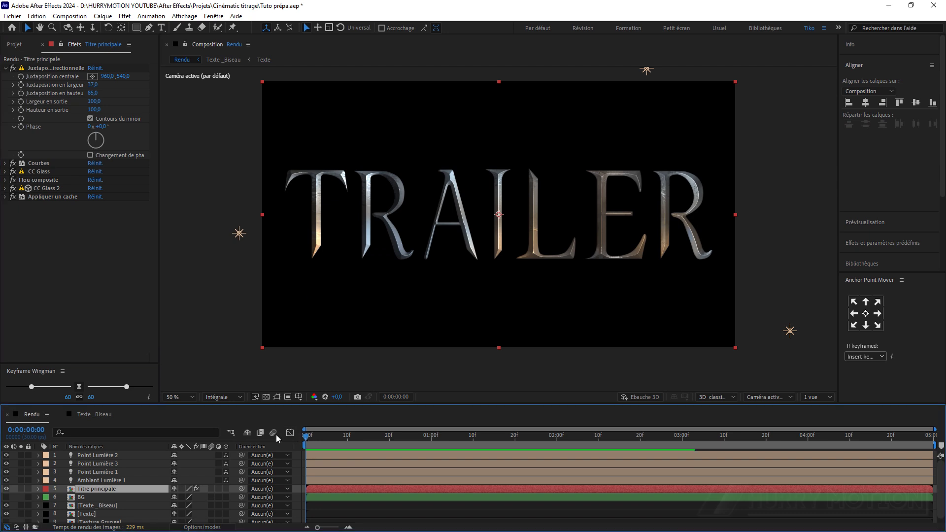
left_click(22, 78)
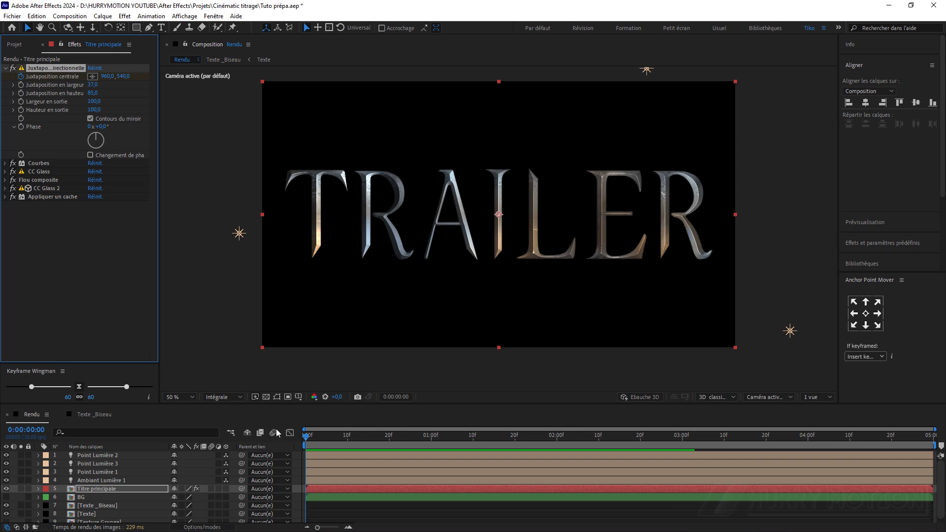
End the work area at 3 seconds and keyframe Juxtaposition centrale there at 2222, 540
left_click_drag(311, 436, 682, 456)
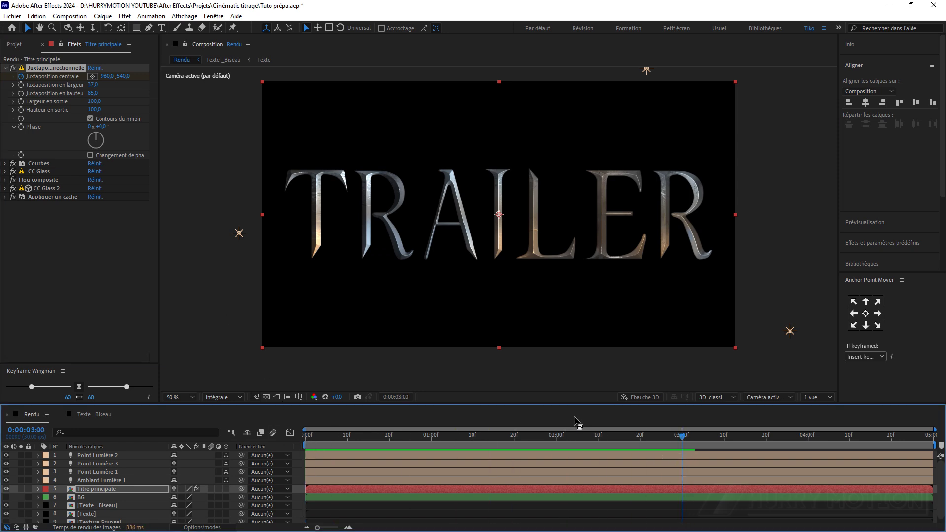
key("n")
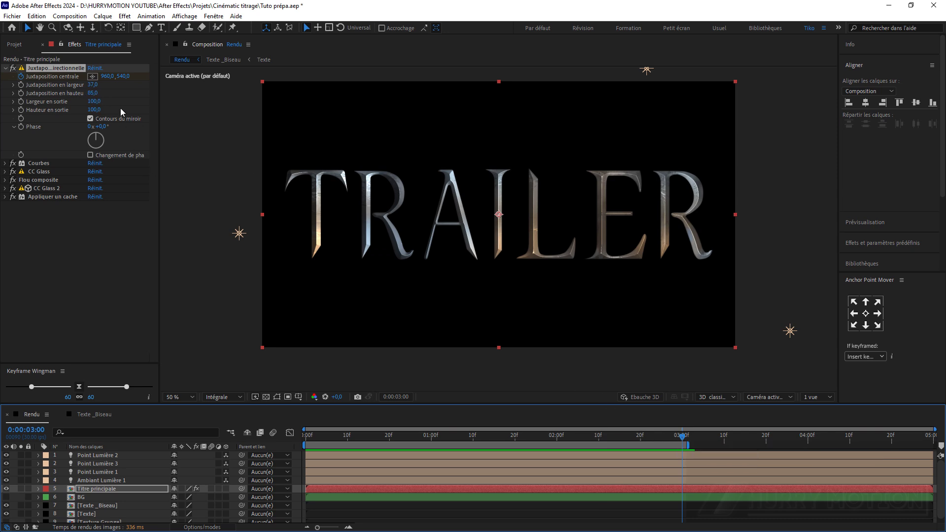
left_click_drag(104, 76, 810, 162)
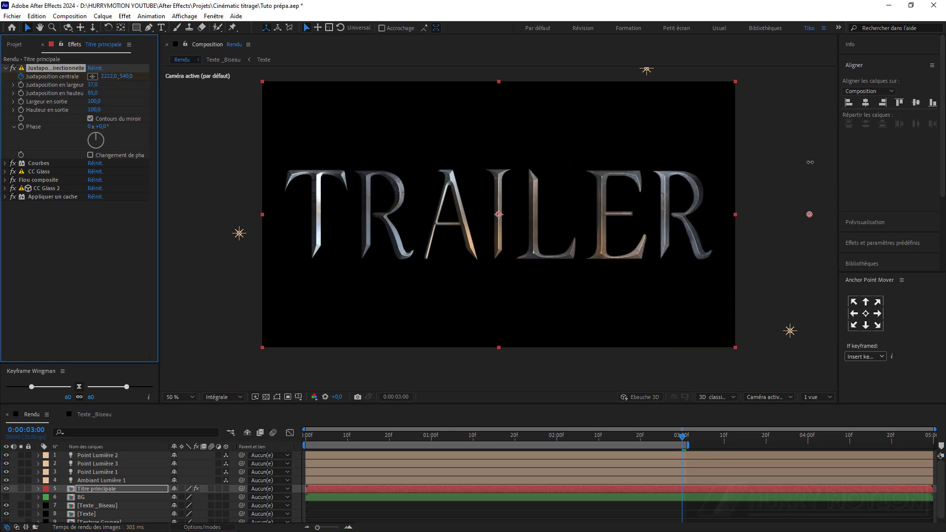
Preview the reflections moving across the TRAILER letters
left_click_drag(682, 437, 590, 468)
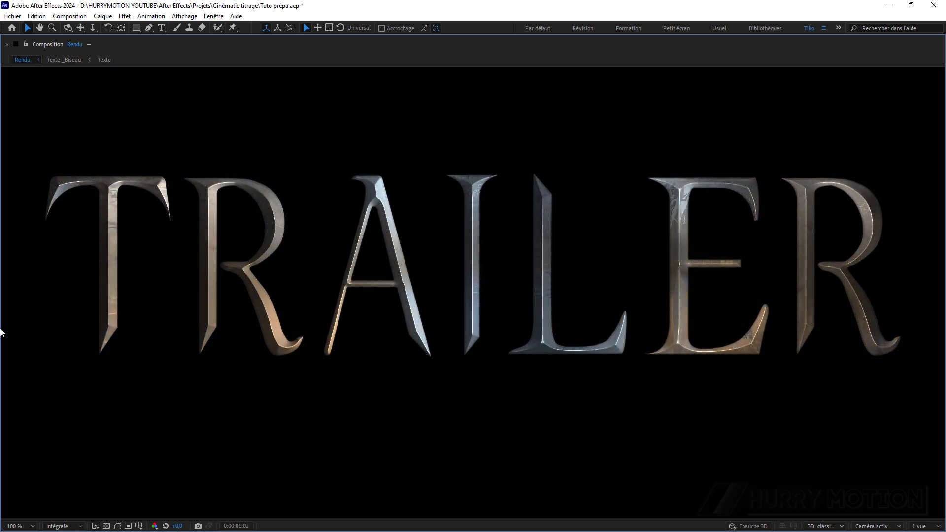
key("grave")
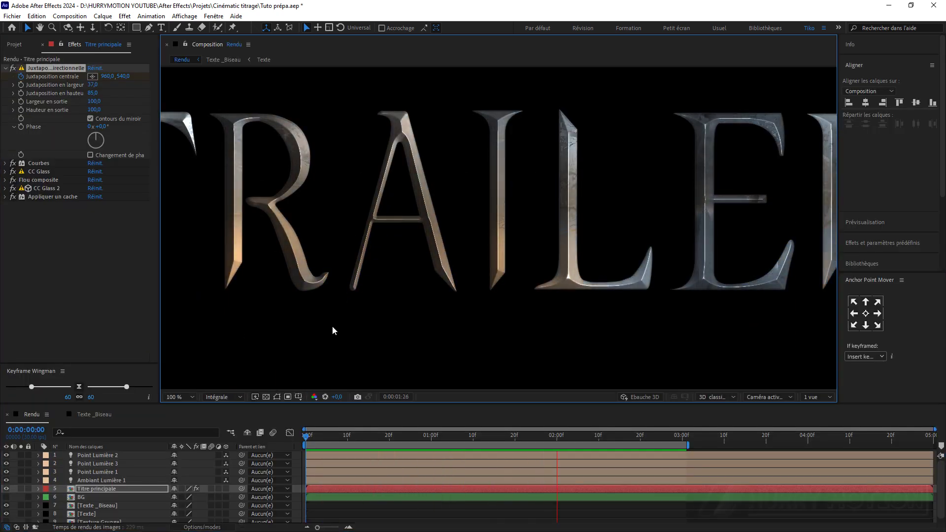
key("space")
scroll(347, 311, "down", 1)
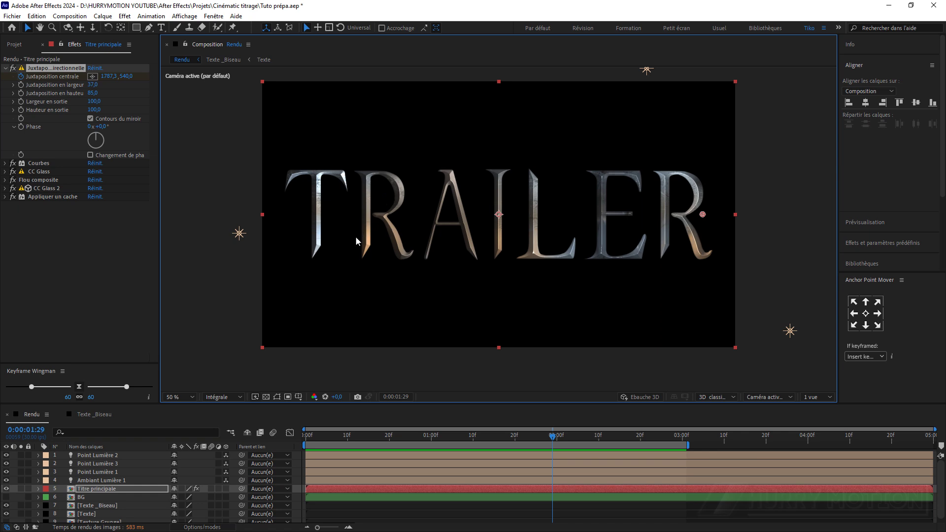
Duplicate Titre principale, keep a single copy below the original and rename it Titre Extrusion
left_click(96, 489)
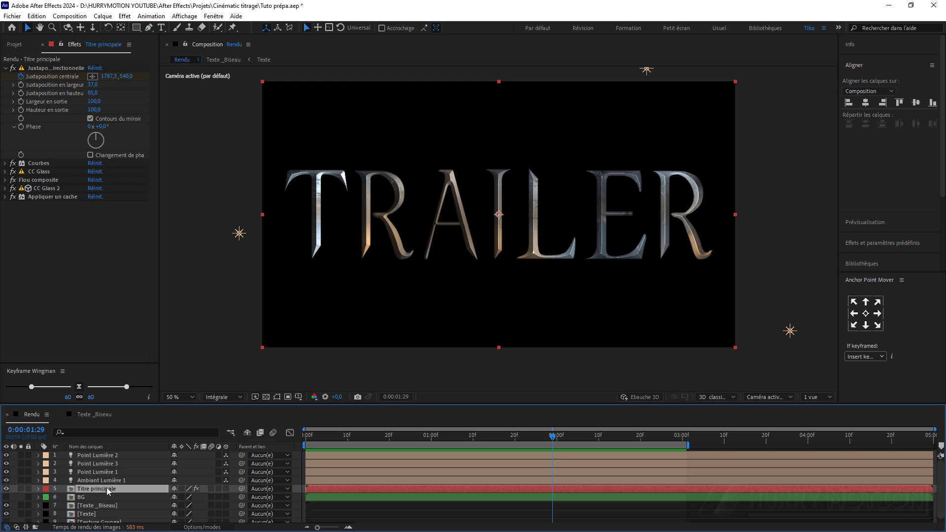
key("ctrl+d")
key("ctrl+d")
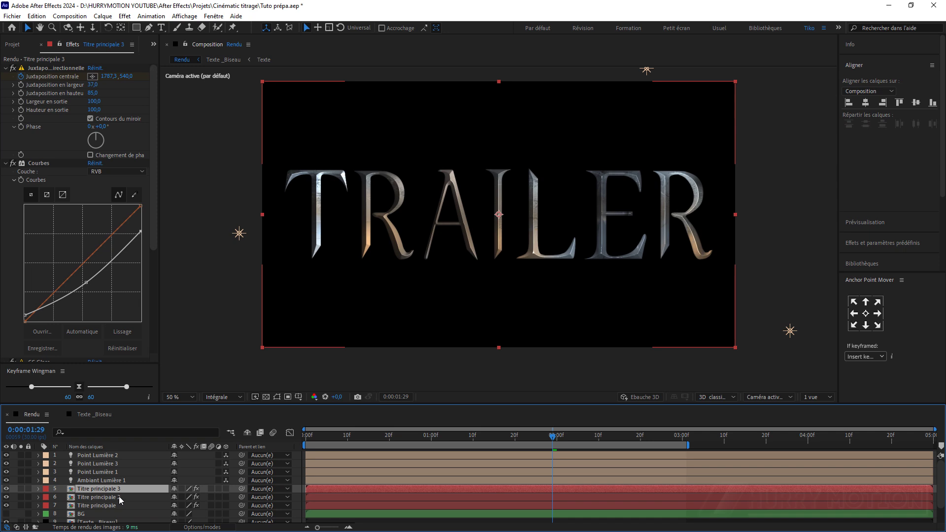
key("Delete")
left_click_drag(111, 489, 91, 501)
key("Return")
type("Extrus")
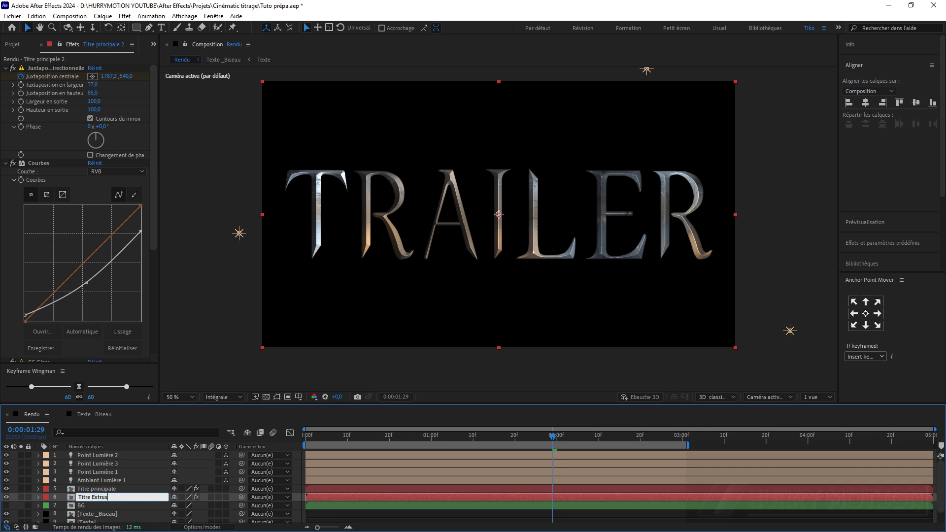
left_click(141, 482)
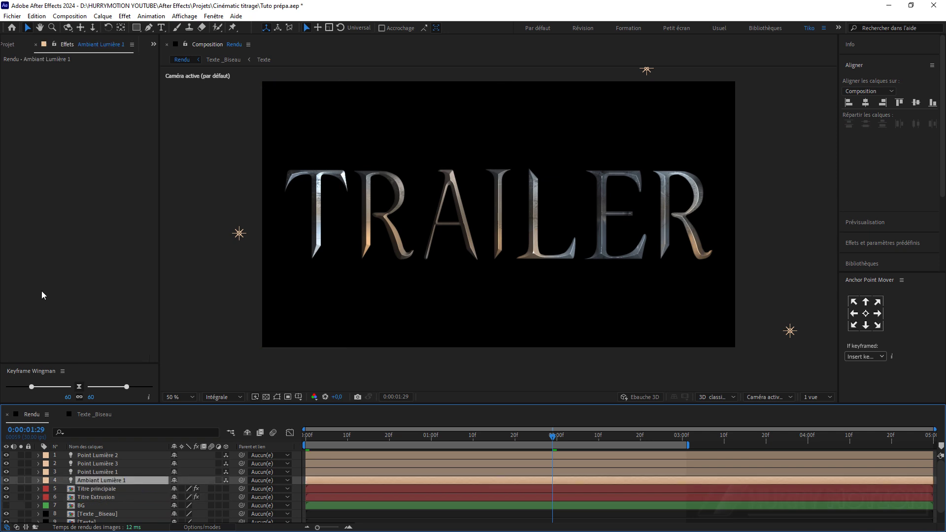
Collapse all effects on Titre Extrusion and disable its Juxtaposition directionnelle and CC Glass effects, keeping Courbes on
left_click(99, 497)
left_click(37, 163)
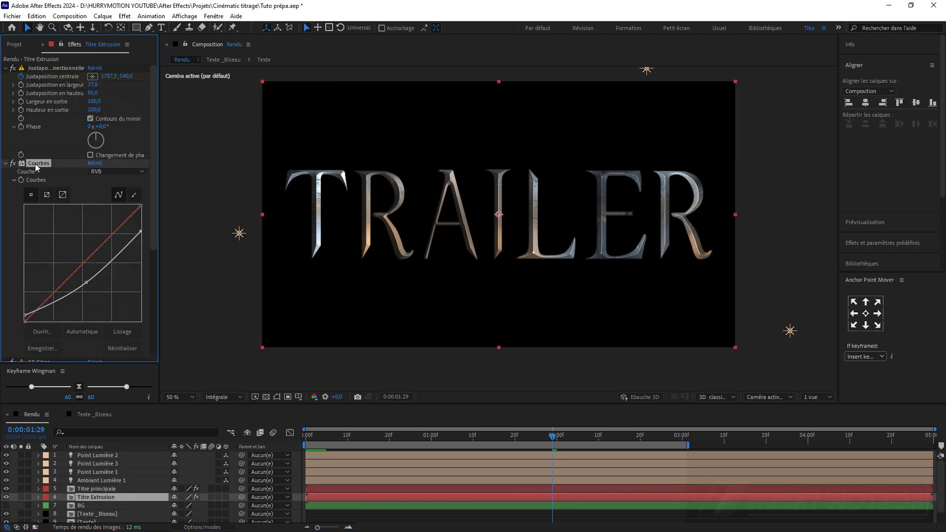
key("ctrl+a")
left_click(6, 163)
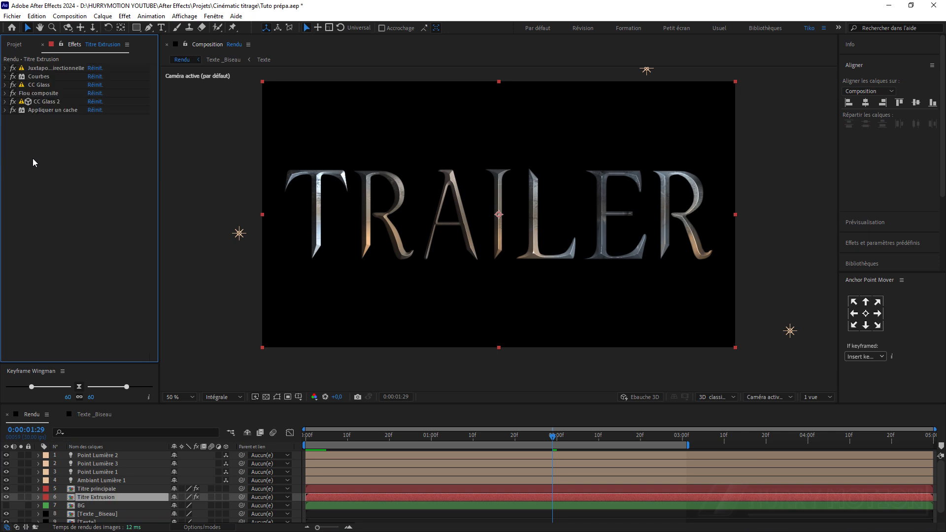
left_click(12, 68)
left_click(13, 77)
left_click(12, 77)
left_click(11, 86)
Add a CC Radial Blur effect to Titre Extrusion
key("ctrl+space")
type("cc r")
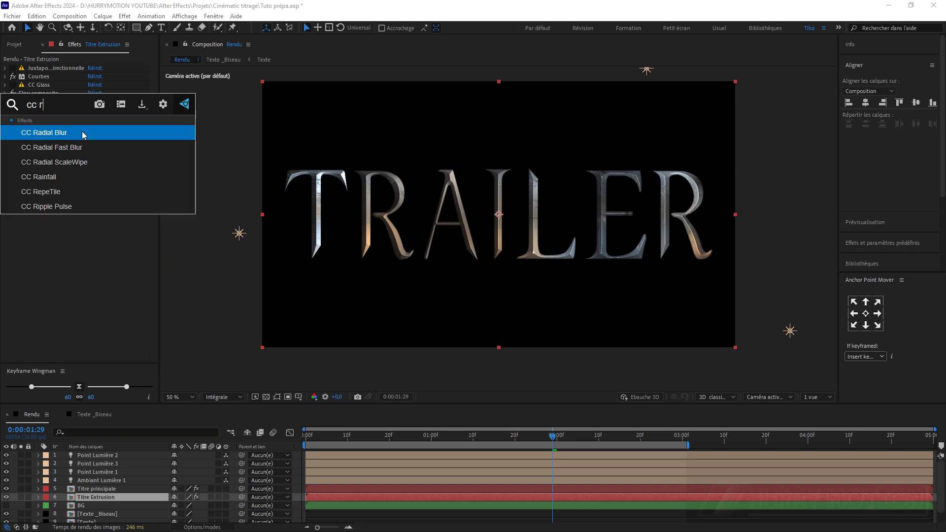
left_click(48, 134)
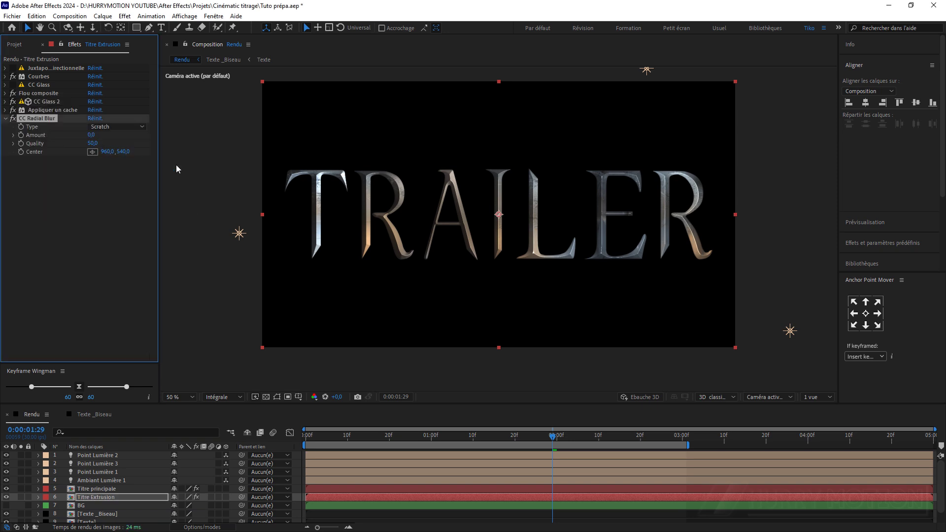
Try CC Radial Blur amounts of 46 and 19, and change its type to Fading Zoom
key("period")
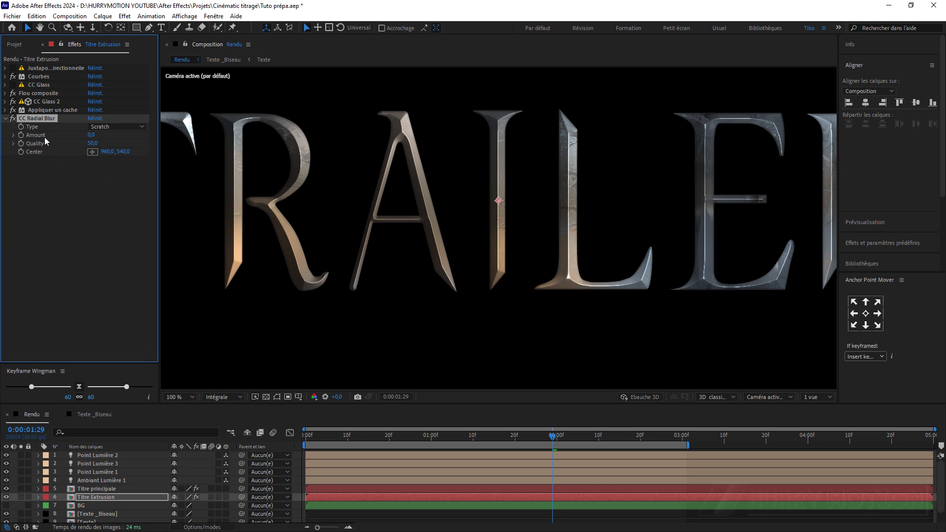
mouse_move(92, 134)
left_mouse_down()
mouse_move(72, 134)
mouse_move(124, 138)
mouse_move(114, 138)
left_mouse_up()
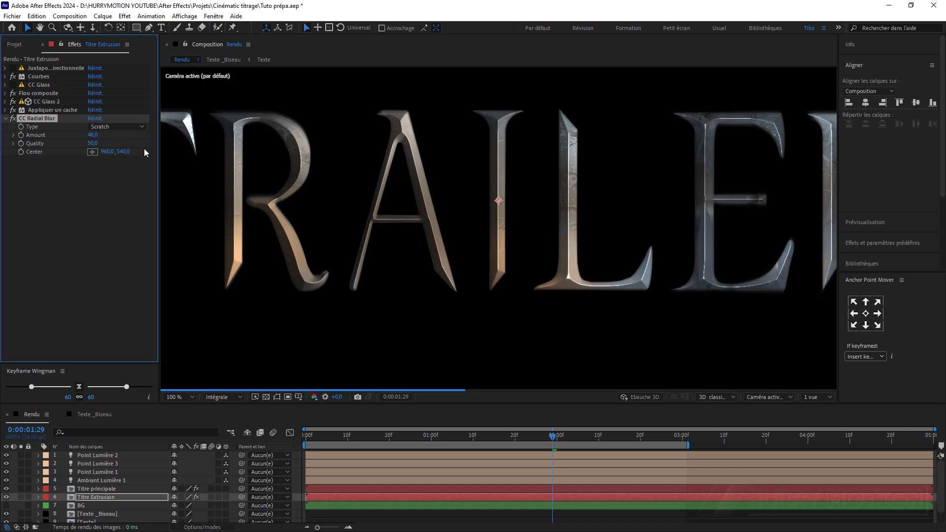
scroll(238, 174, "down", 2)
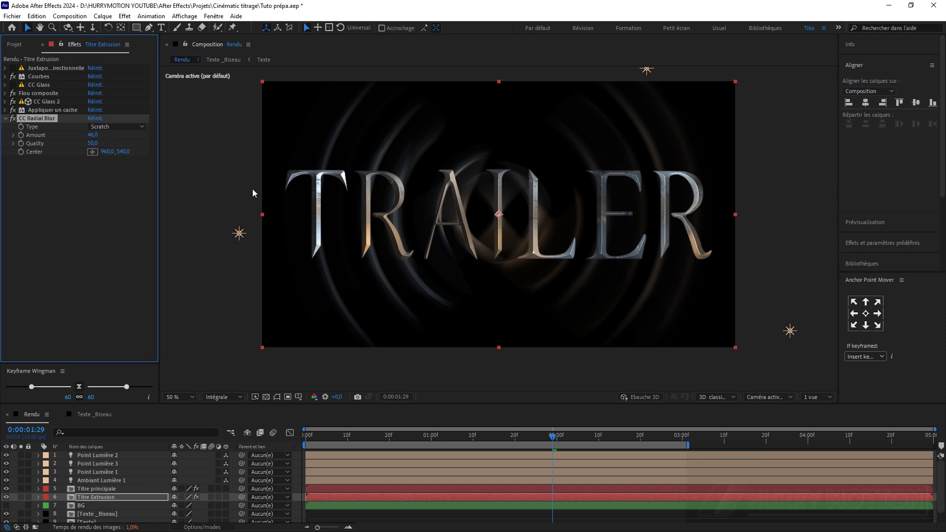
left_click_drag(93, 134, 103, 132)
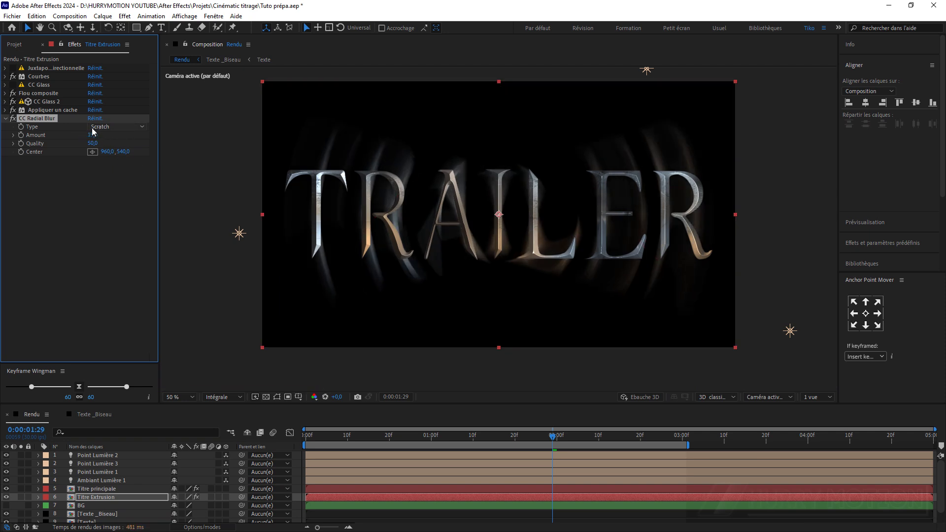
left_click(107, 127)
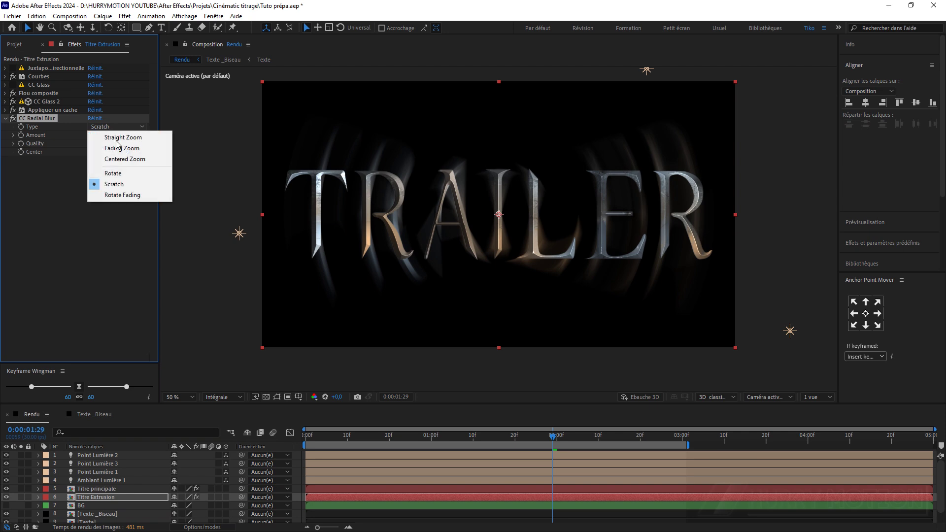
left_click(123, 149)
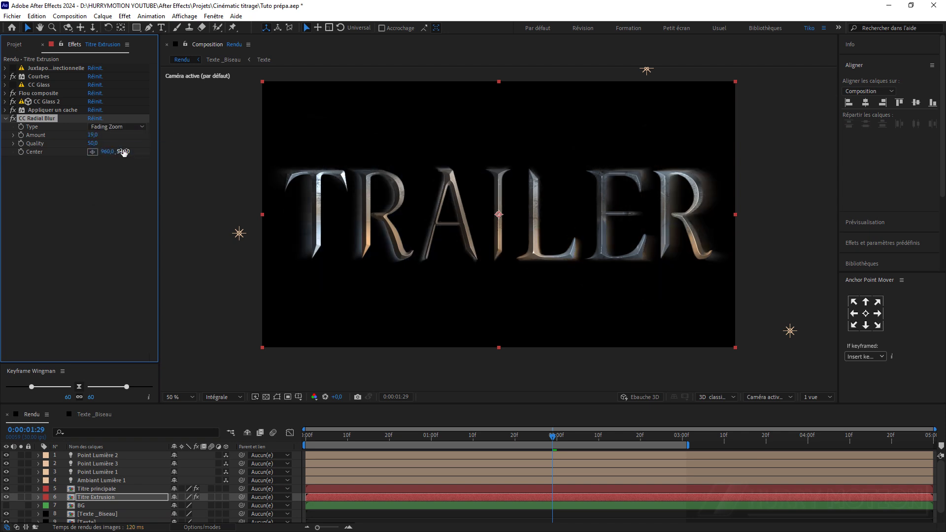
Set the CC Radial Blur amount on Titre Extrusion to -17
key("slash")
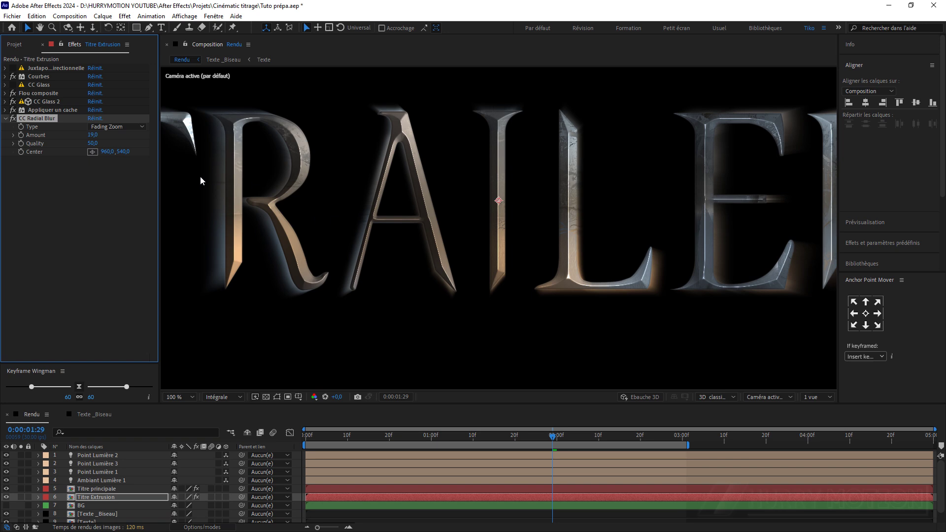
left_click_drag(98, 136, 80, 138)
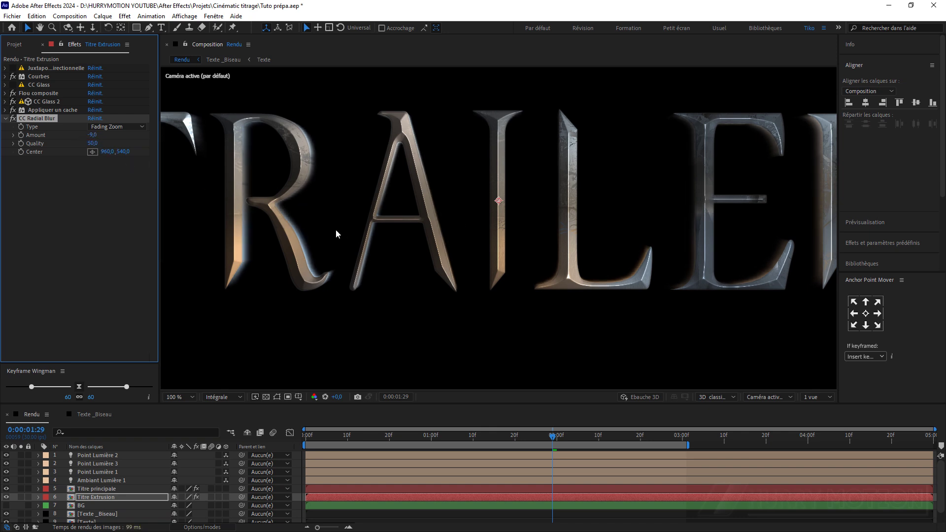
left_click_drag(87, 135, 84, 135)
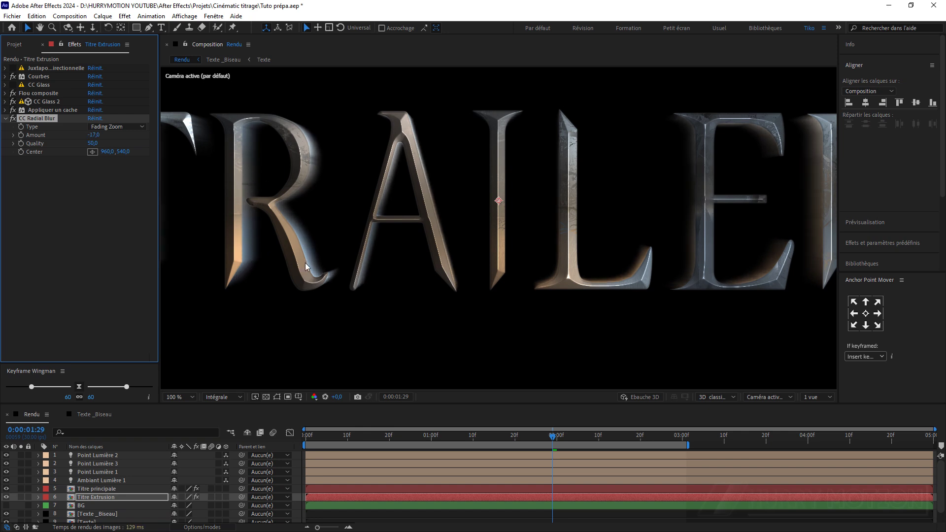
left_click(81, 239)
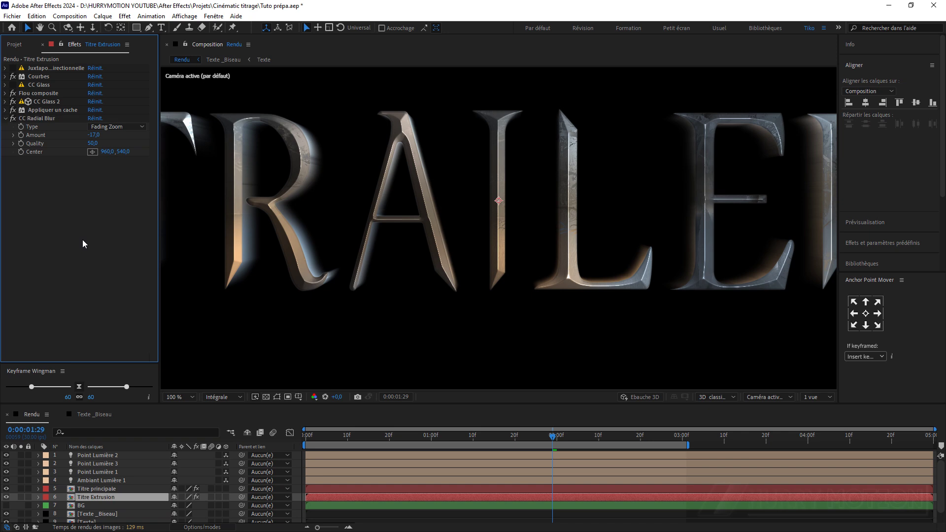
Add a second Courbes effect to Titre Extrusion and raise its Alpha curve steeply toward the upper-left corner of the graph
key("ctrl+space")
left_click(143, 230)
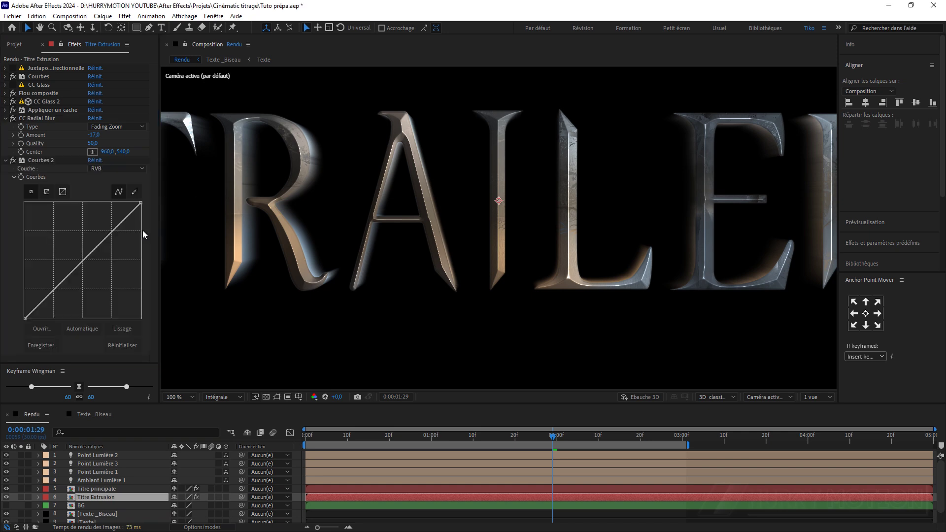
left_click(118, 170)
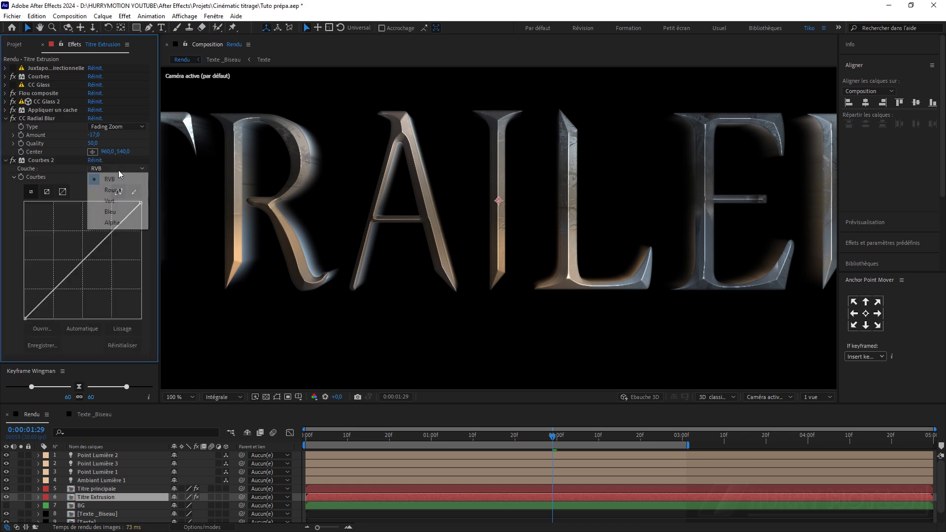
left_click(119, 223)
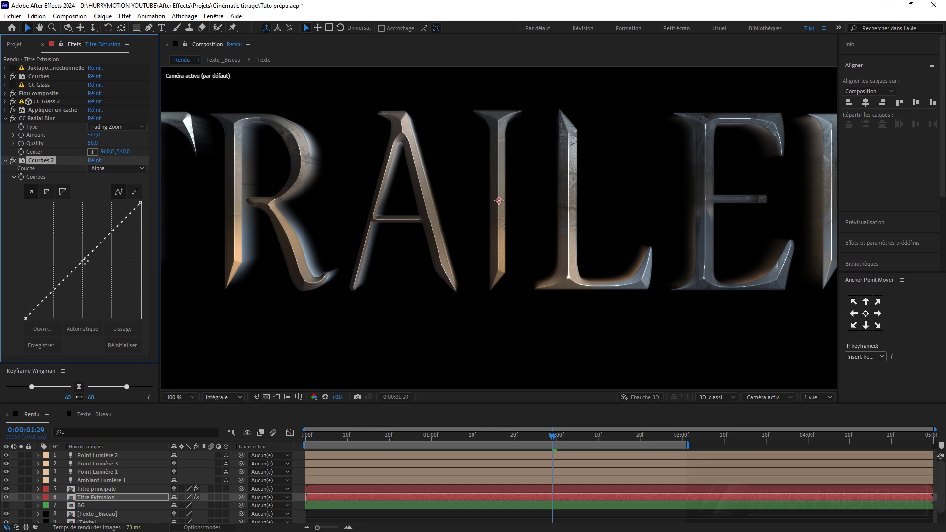
left_click_drag(84, 260, 32, 207)
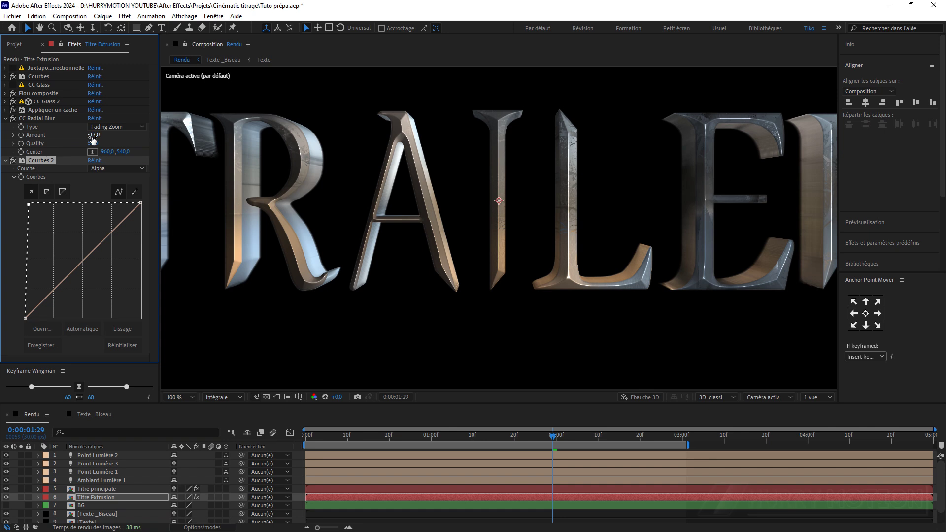
Try CC Radial Blur amounts of -7 and -10 on Titre Extrusion, and settle on -8
left_click_drag(93, 135, 97, 136)
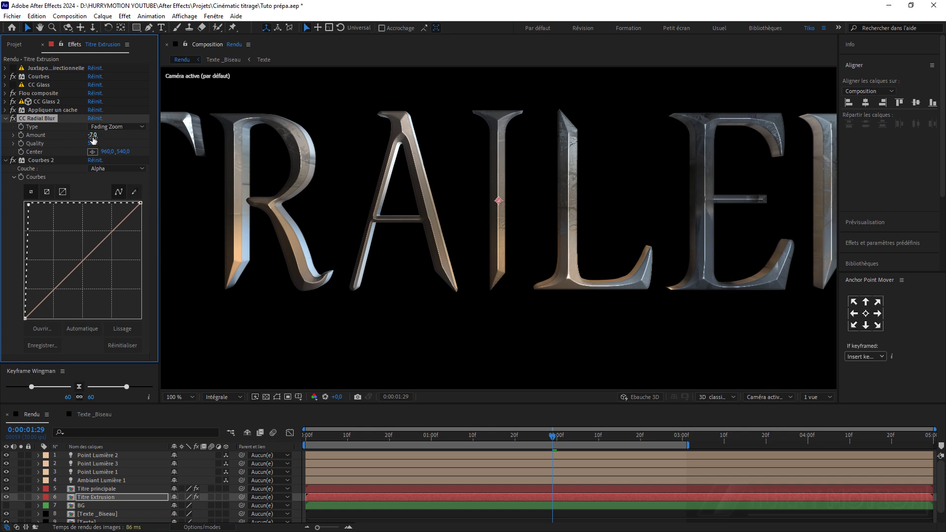
left_click(92, 136)
type("-10")
key("Return")
left_click(94, 135)
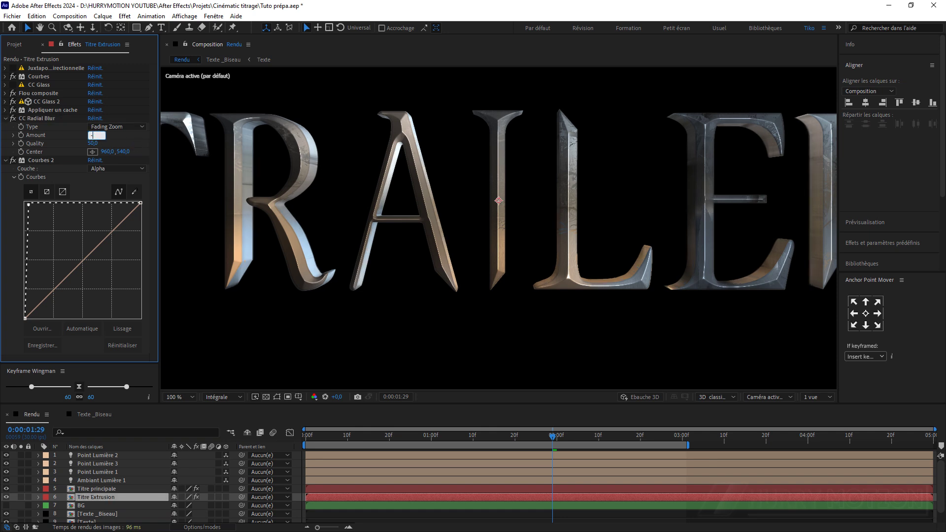
key("Return")
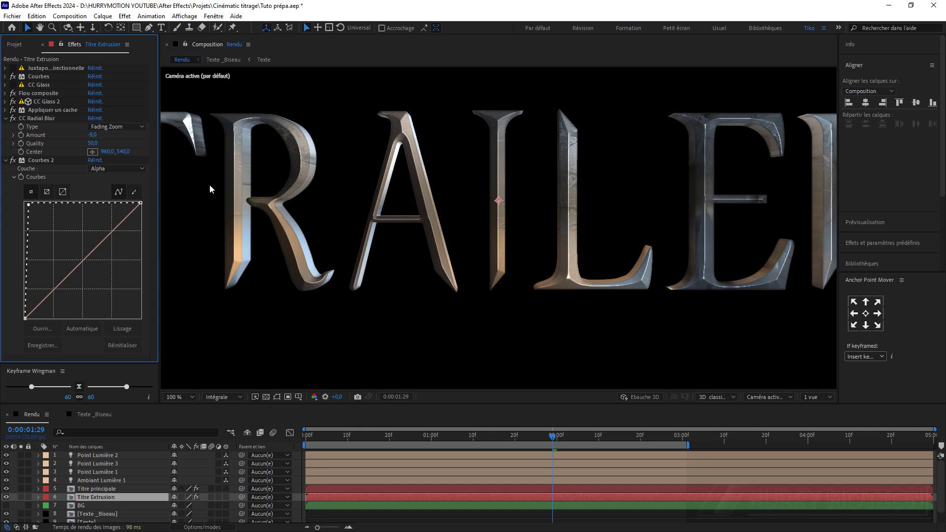
Darken Titre Extrusion with the RVB curve of Courbes 2 by lowering its midpoint and its white end point
left_click(112, 169)
left_click(106, 181)
left_click_drag(85, 261, 97, 278)
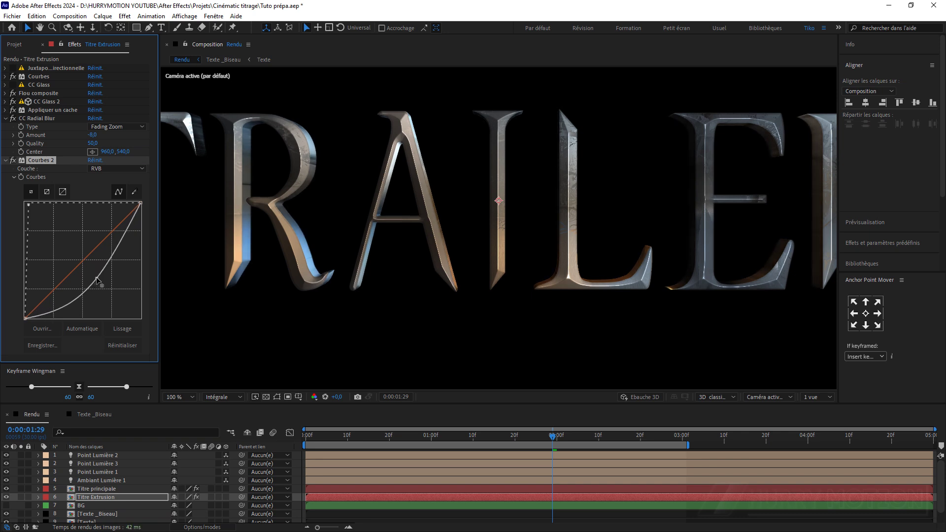
left_click_drag(141, 203, 147, 236)
left_click_drag(99, 280, 104, 287)
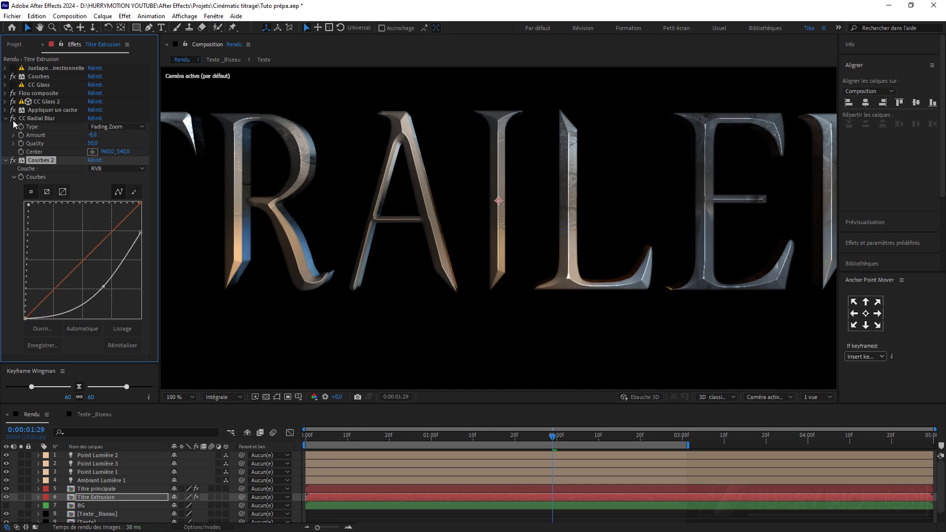
Collapse CC Radial Blur and Courbes 2, and set the Surface Height of CC Glass 2 on Titre Extrusion to -7
left_click(6, 119)
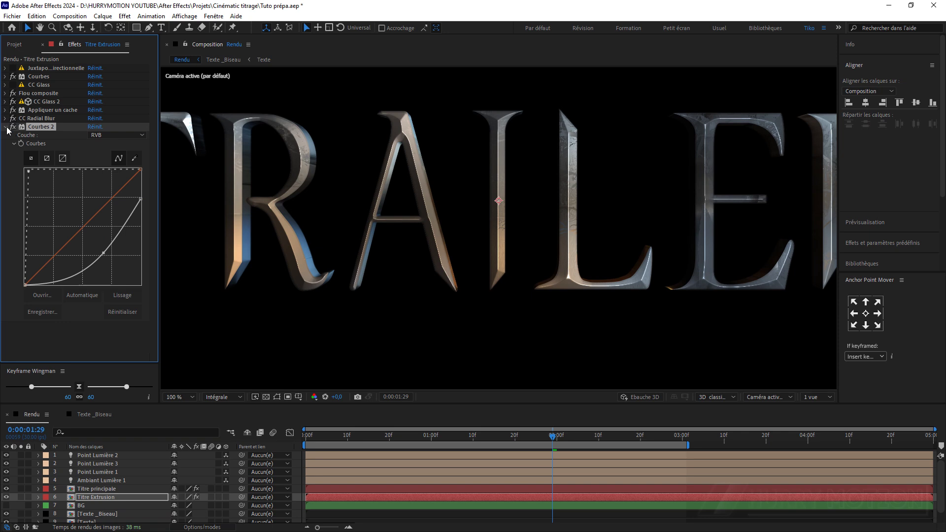
left_click(6, 128)
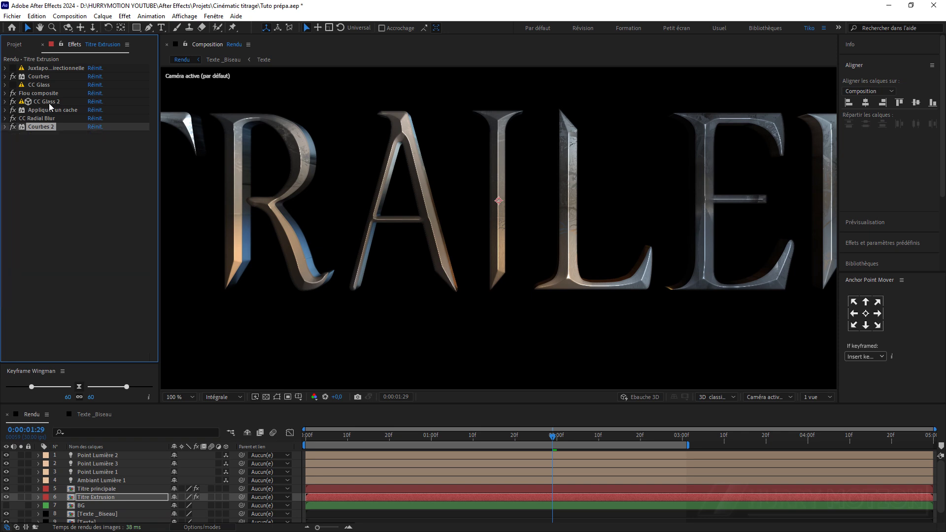
left_click(6, 102)
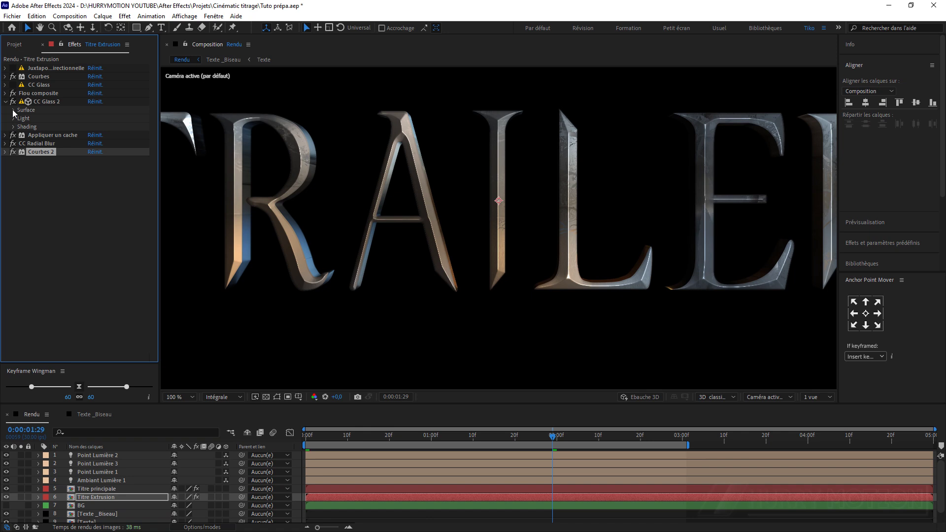
left_click(14, 110)
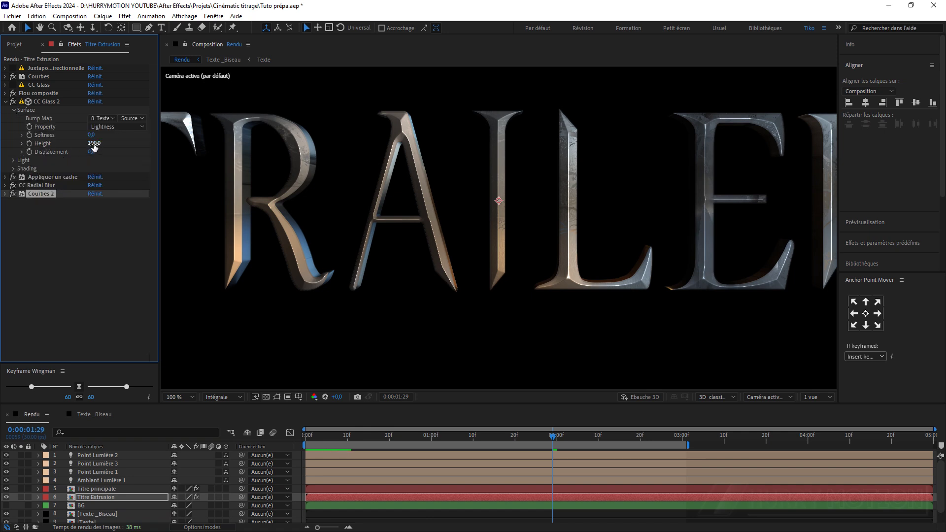
left_click_drag(94, 144, 41, 144)
Set the CC Radial Blur amount to -6 with the BG layer temporarily shown behind the title, and hide BG again
left_click(6, 505)
left_click(5, 185)
left_click_drag(93, 203, 94, 203)
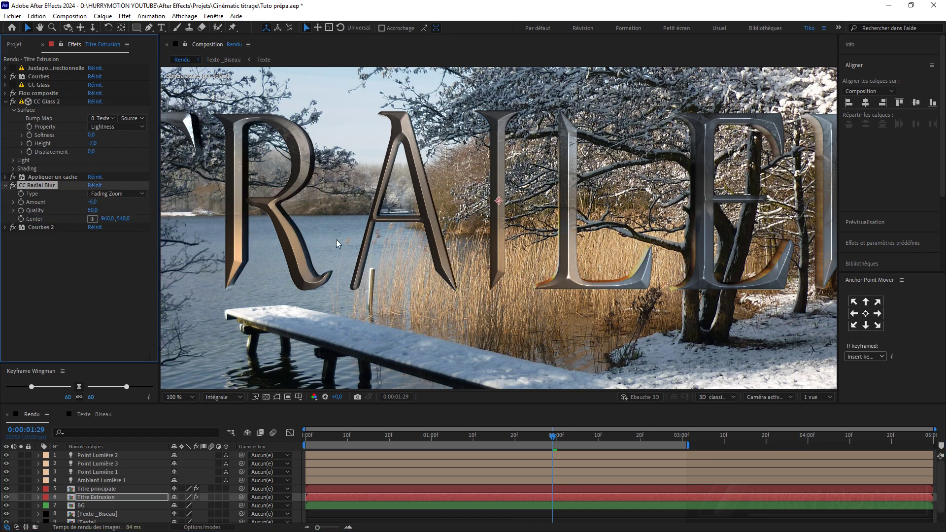
left_click(6, 506)
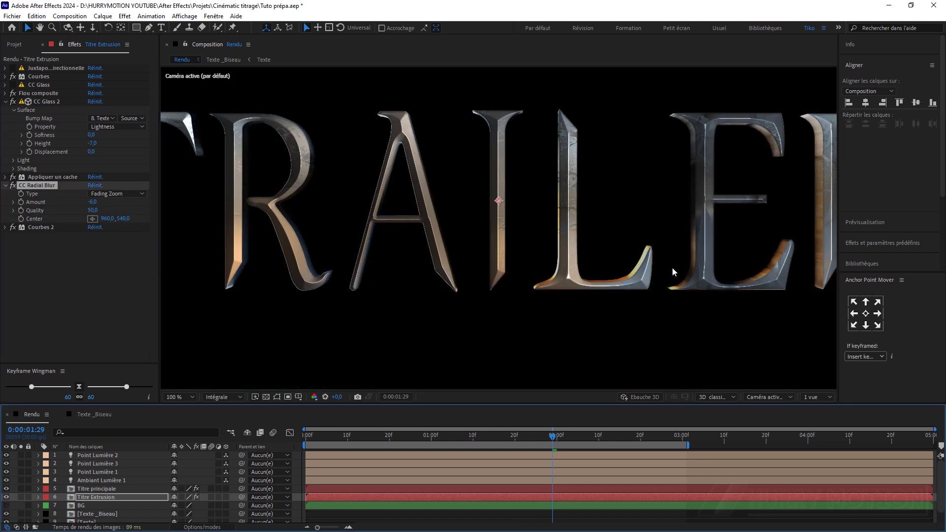
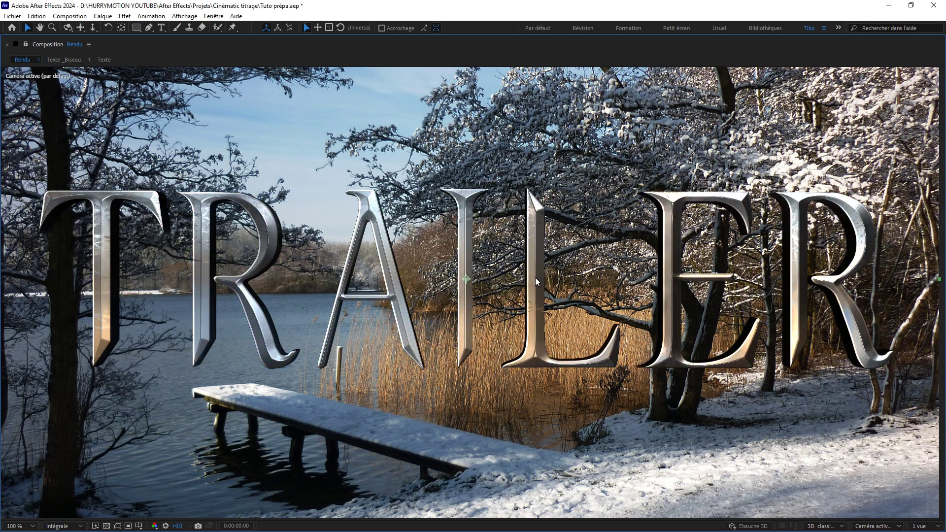
Leave the maximized preview with the BG layer hidden, and duplicate the Titre principale layer
key("space")
key("grave")
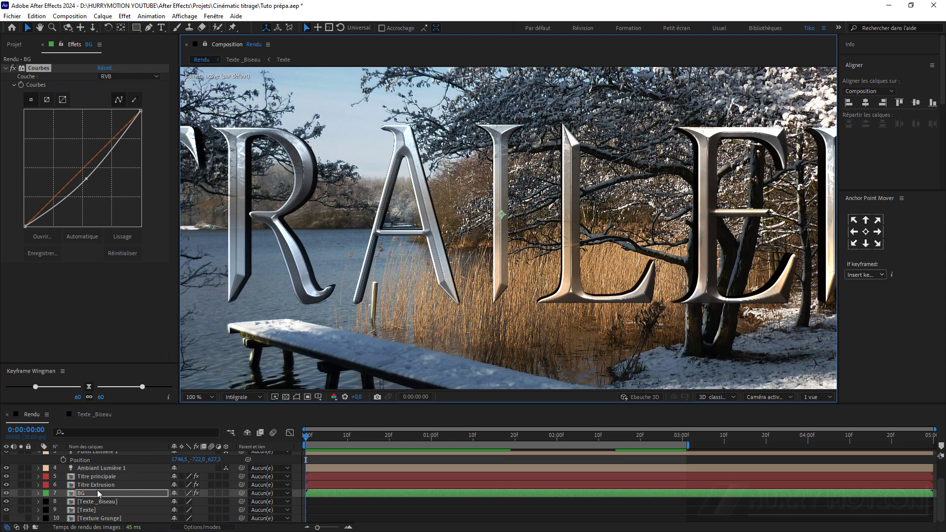
left_click(99, 476)
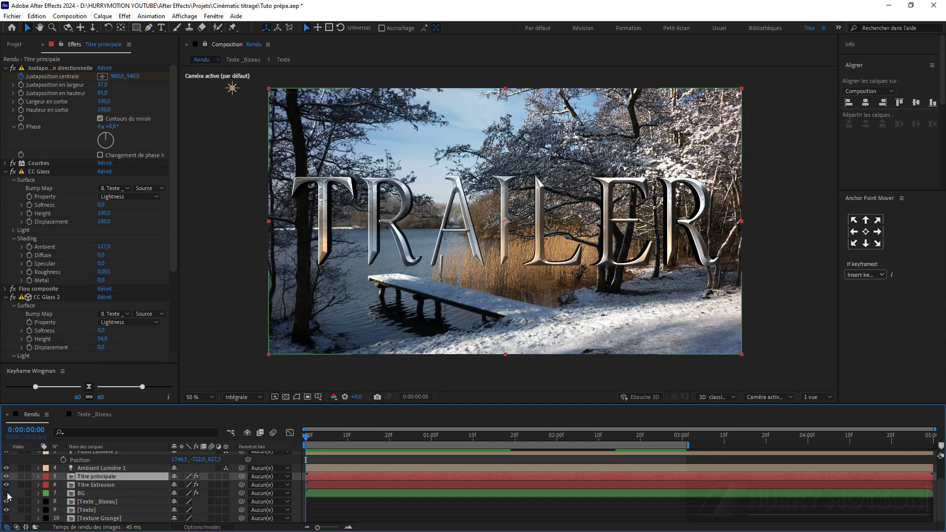
left_click(7, 493)
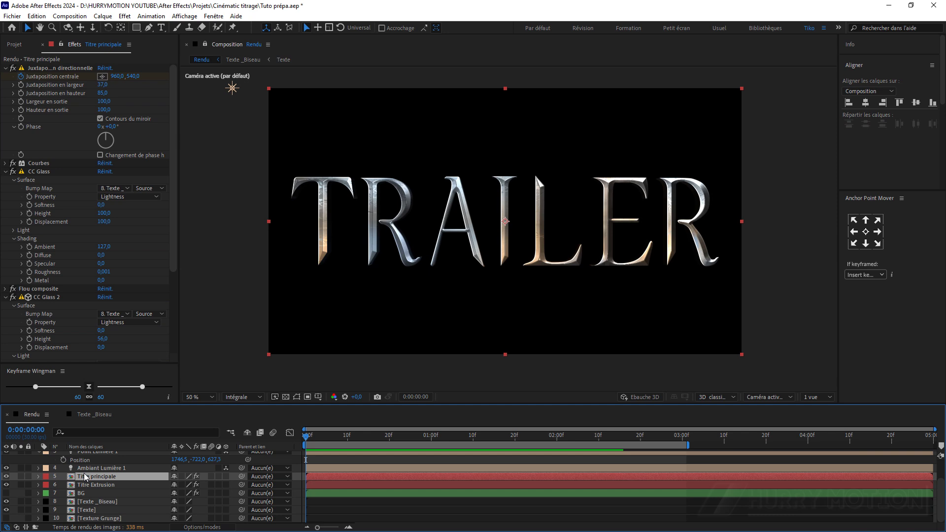
key("ctrl+d")
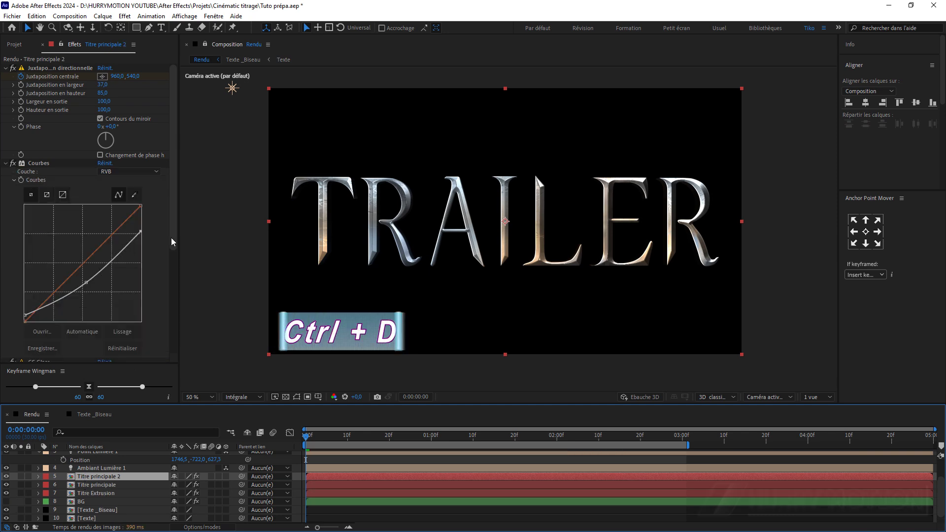
Collapse the settings of all effects on the Titre principale 2 layer
left_click(7, 164)
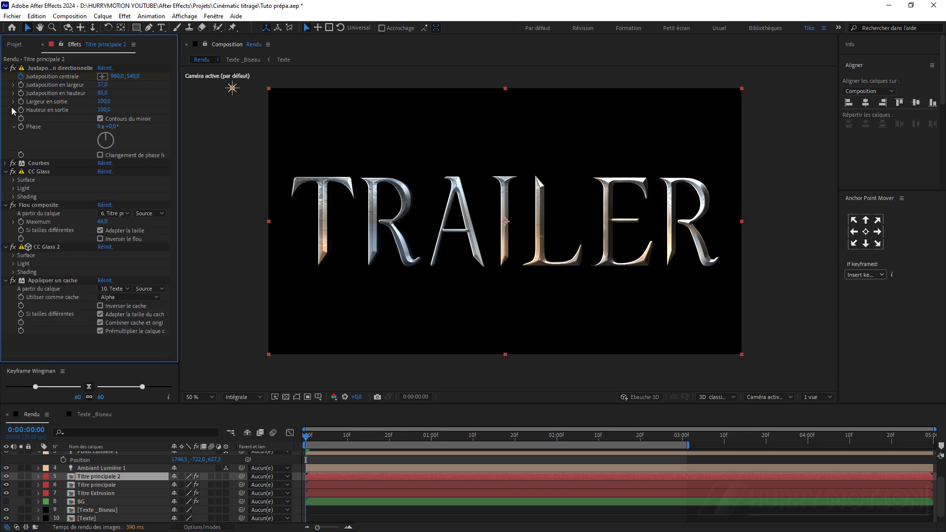
left_click(5, 69)
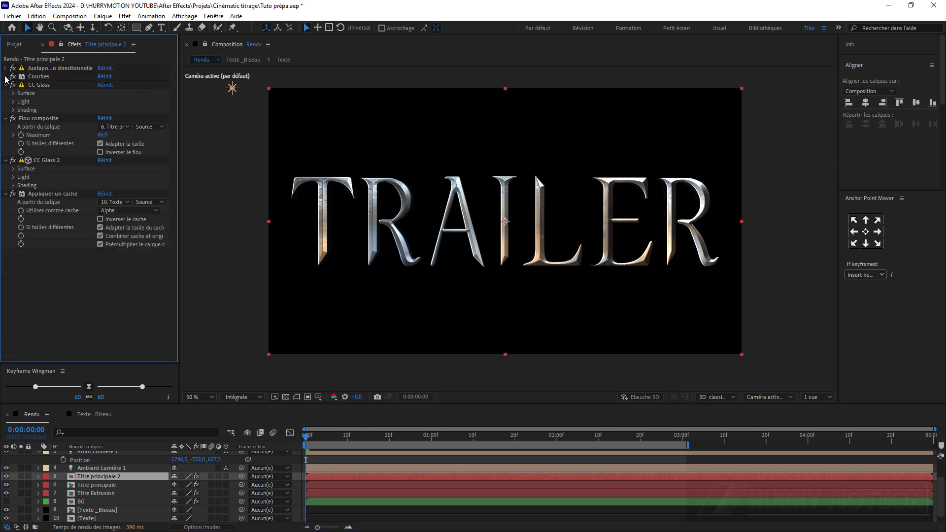
left_click(4, 85)
left_click(6, 93)
left_click(5, 101)
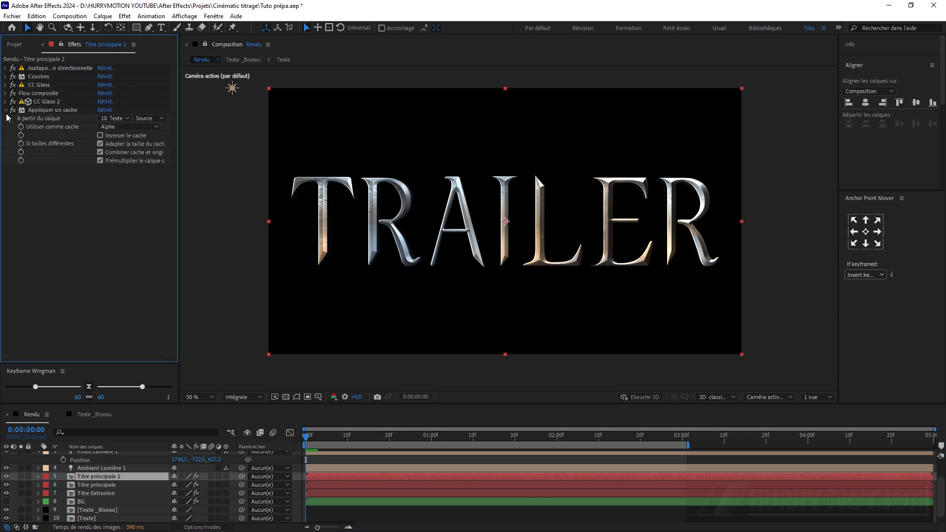
left_click(6, 111)
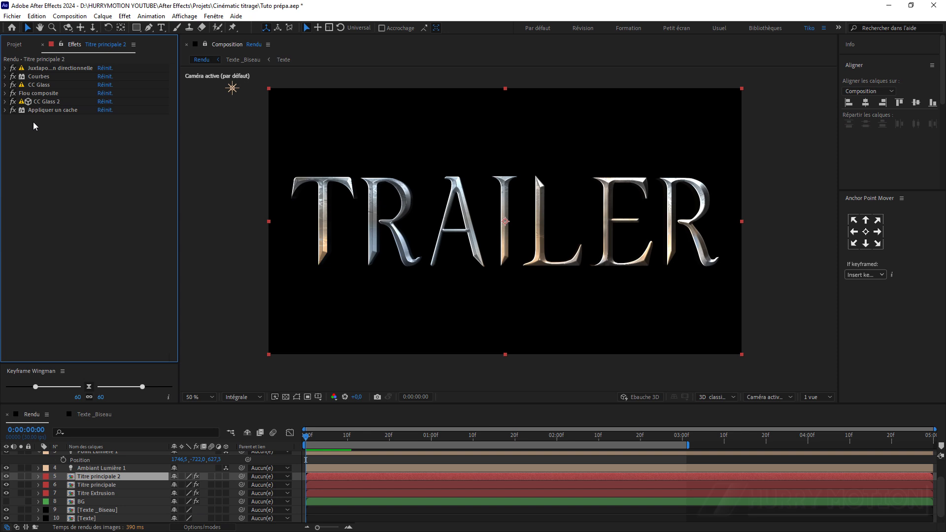
Set the Diffuse shading of CC Glass 2 on Titre principale 2 to 0
left_click(5, 101)
left_click(14, 126)
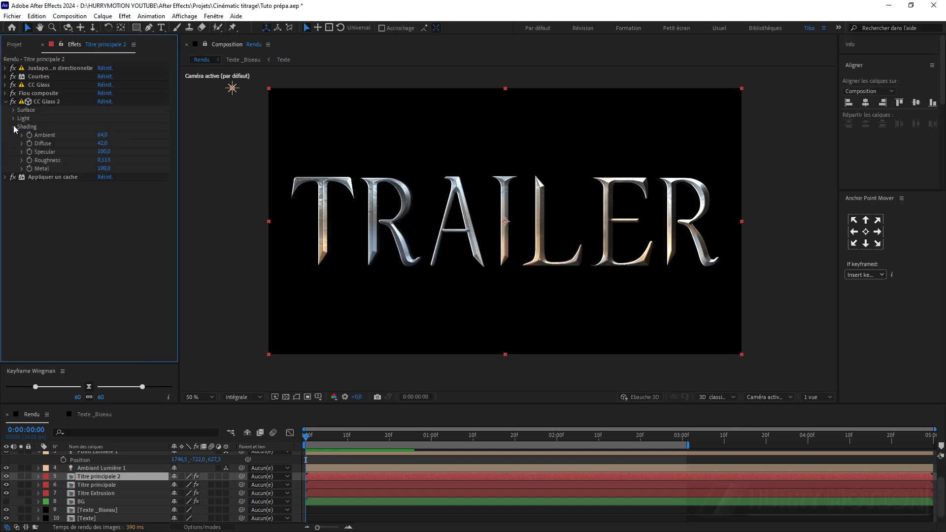
left_click(103, 142)
type("0")
key("Tab")
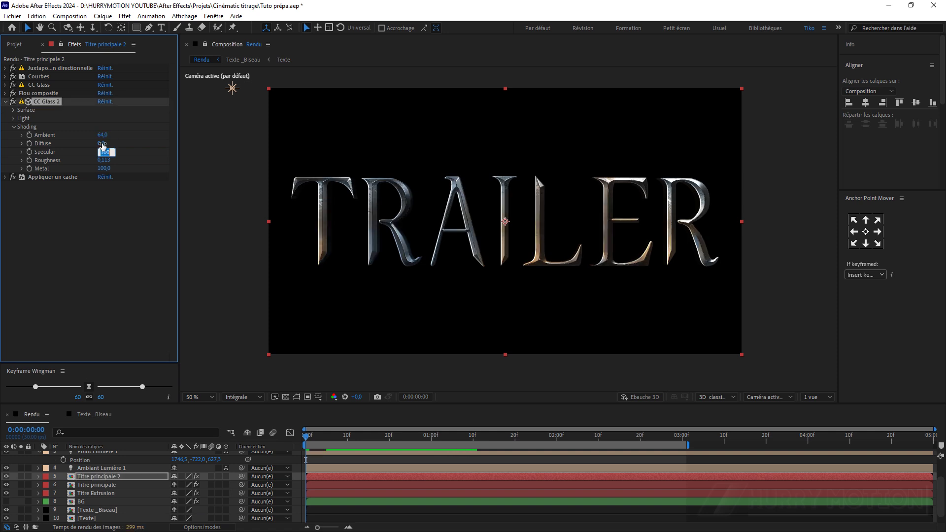
Set CC Glass 2's Specular to 0 and add a second Courbes effect to Titre principale 2
type("0")
key("Return")
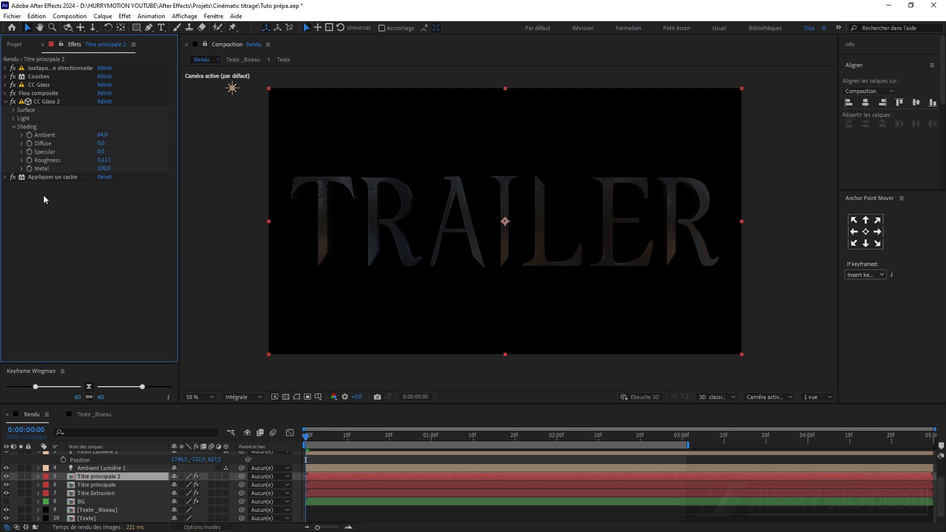
key("ctrl+space")
left_click(144, 187)
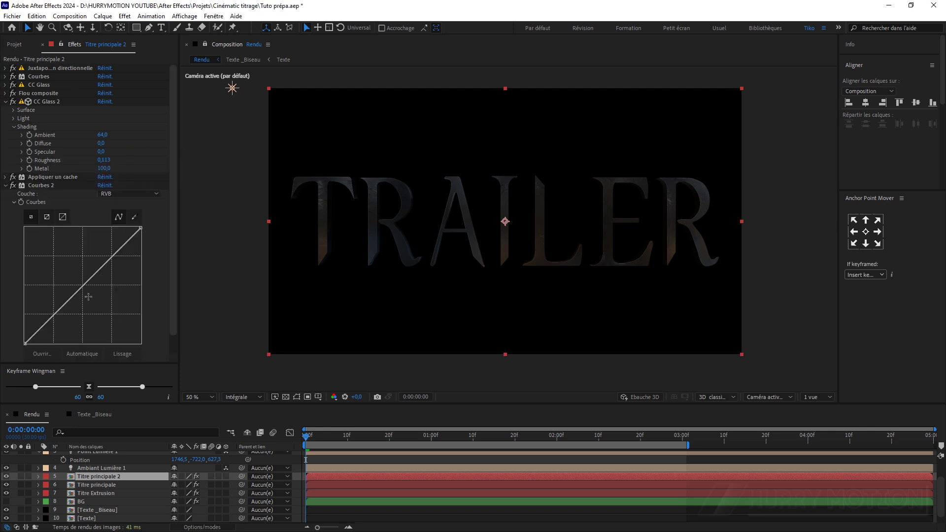
Steepen the Courbes 2 RVB curve by pulling its white point inward and placing extra points along the slope
left_click_drag(140, 227, 76, 227)
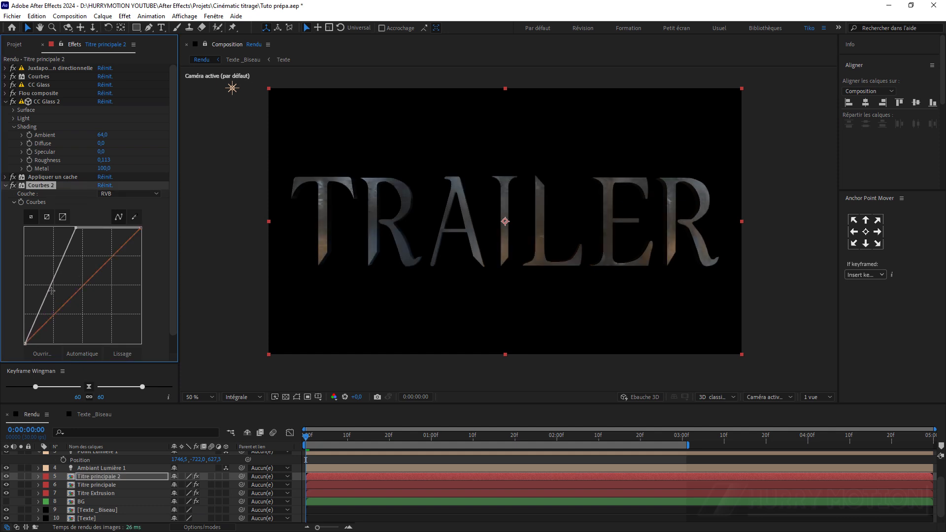
left_click_drag(48, 292, 56, 298)
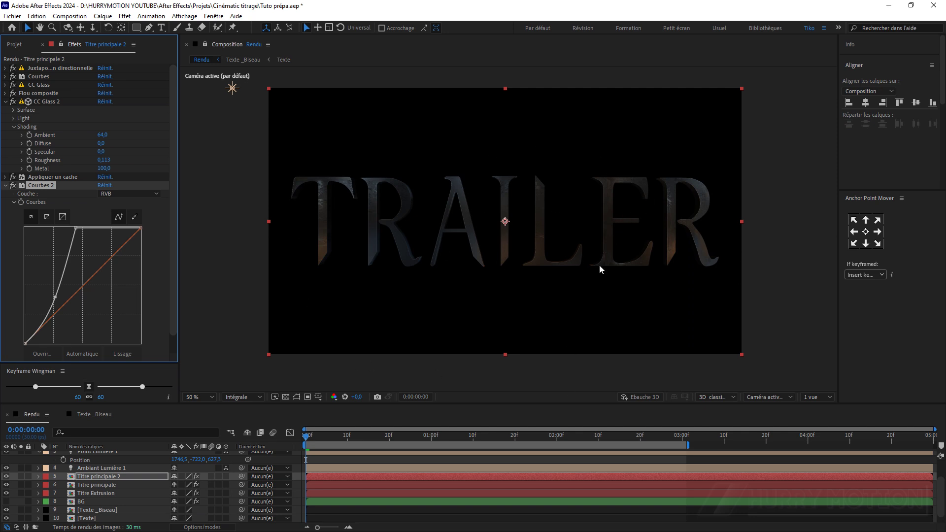
left_click(5, 76)
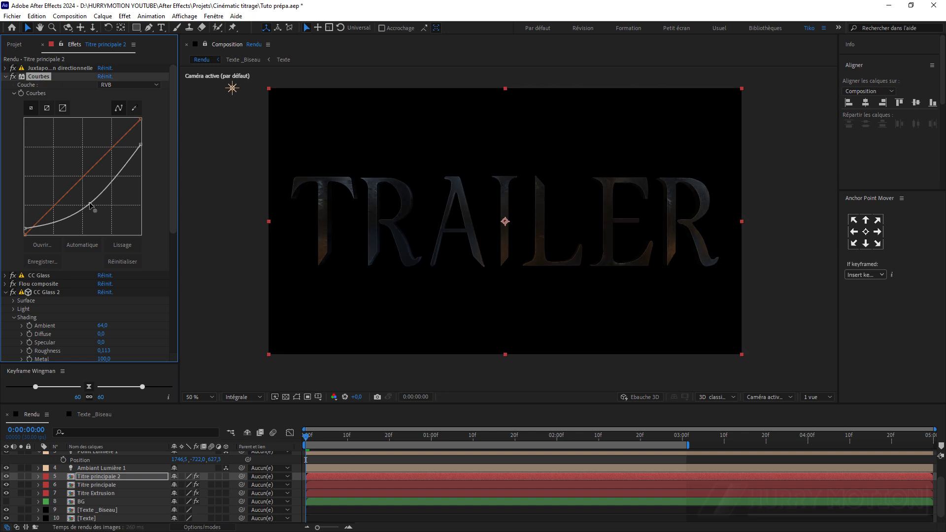
left_click(5, 76)
left_click_drag(60, 304, 41, 316)
left_click_drag(64, 273, 52, 294)
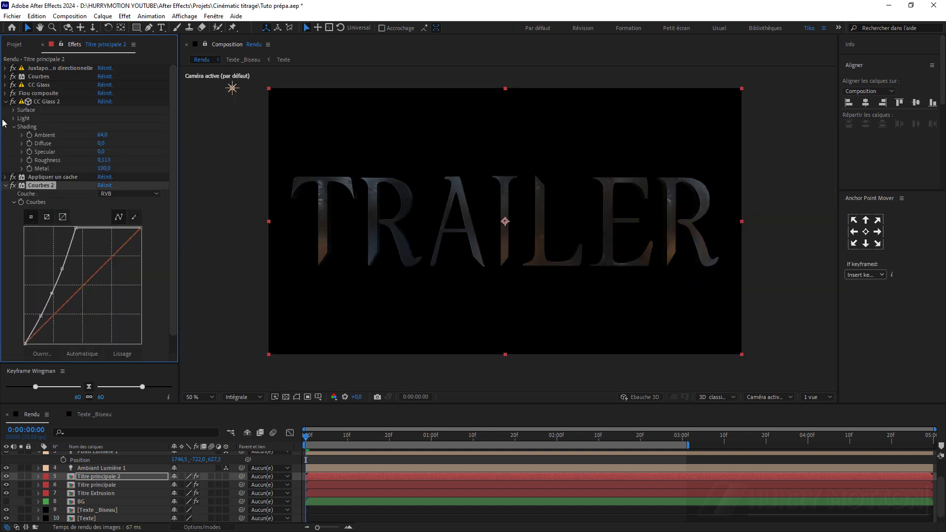
At 3:00, move Titre principale 2's keyframed Juxtaposition centrale point beyond the upper-left corner of the frame
left_click(5, 102)
left_click(34, 70)
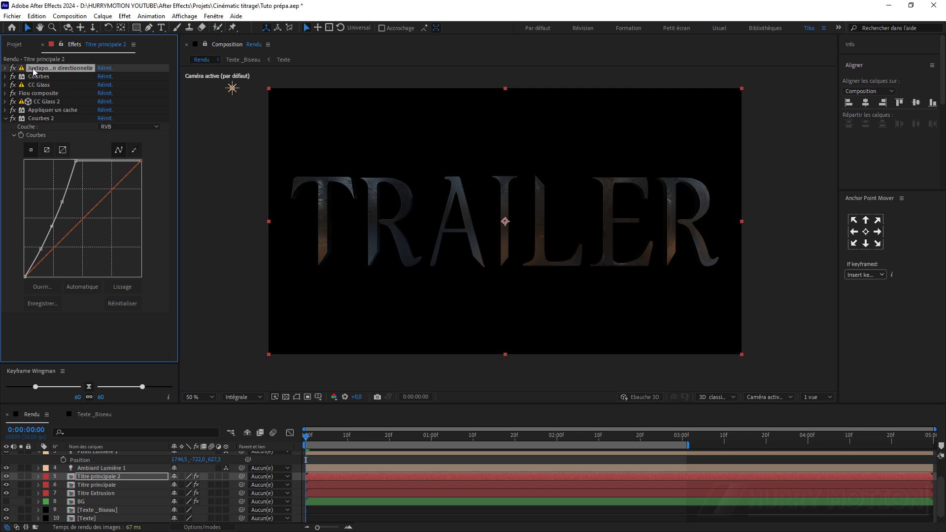
left_click(5, 68)
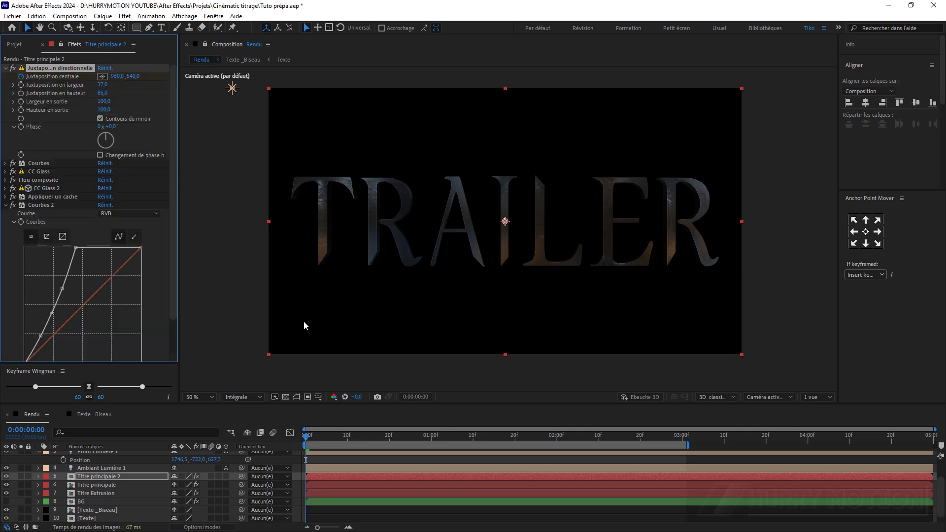
key("u")
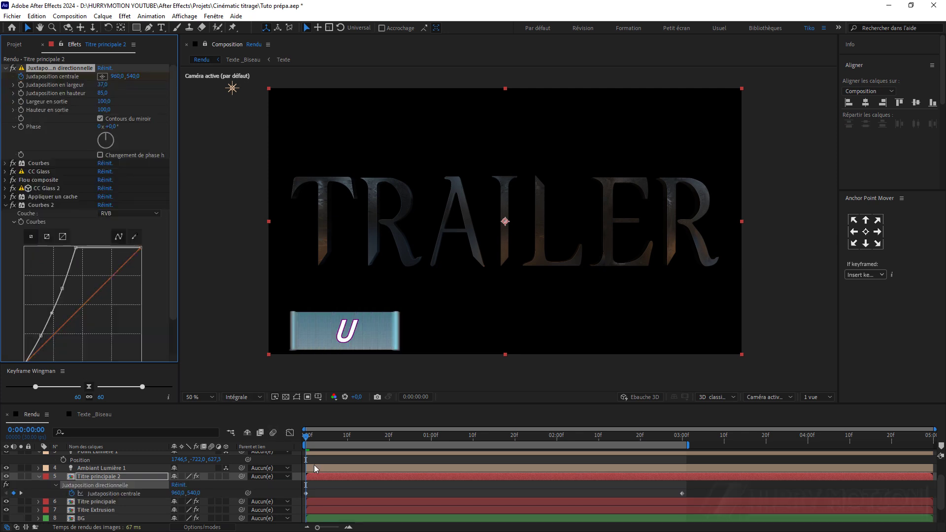
left_click_drag(309, 442, 682, 465)
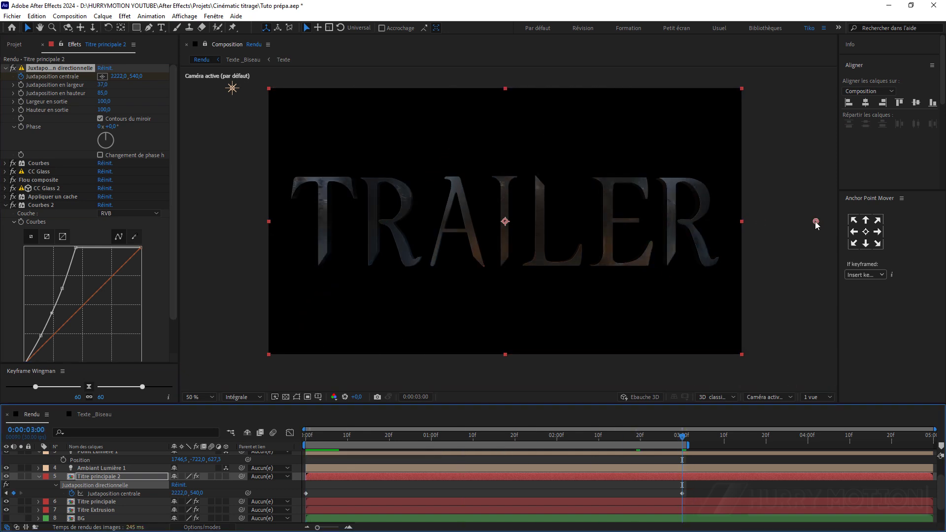
left_click_drag(816, 223, 384, 146)
left_click_drag(299, 111, 190, 19)
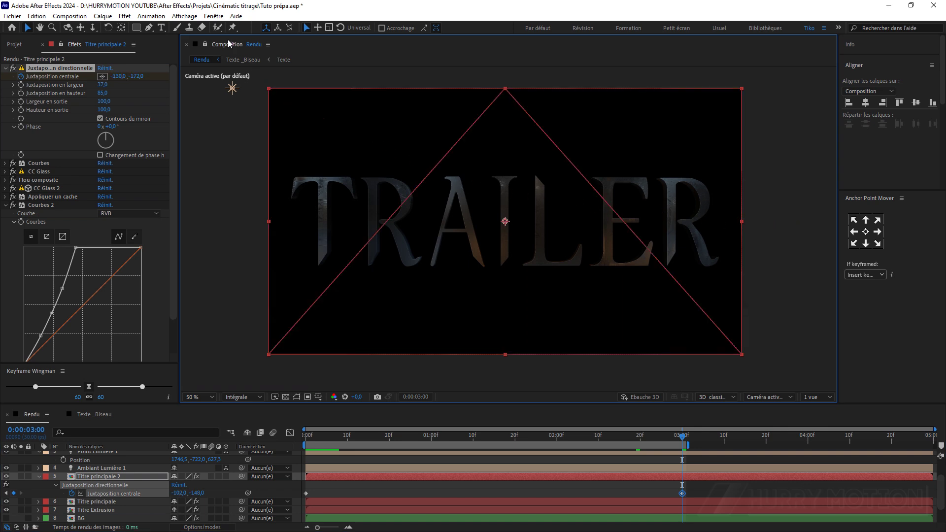
Preview the sliding texture animation from the start of the composition
left_click_drag(684, 441, 306, 418)
key("space")
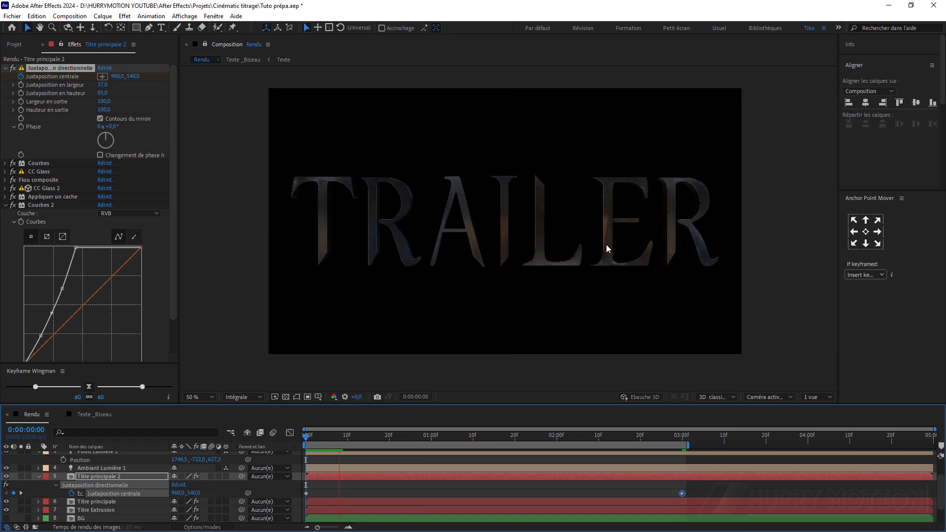
key("space")
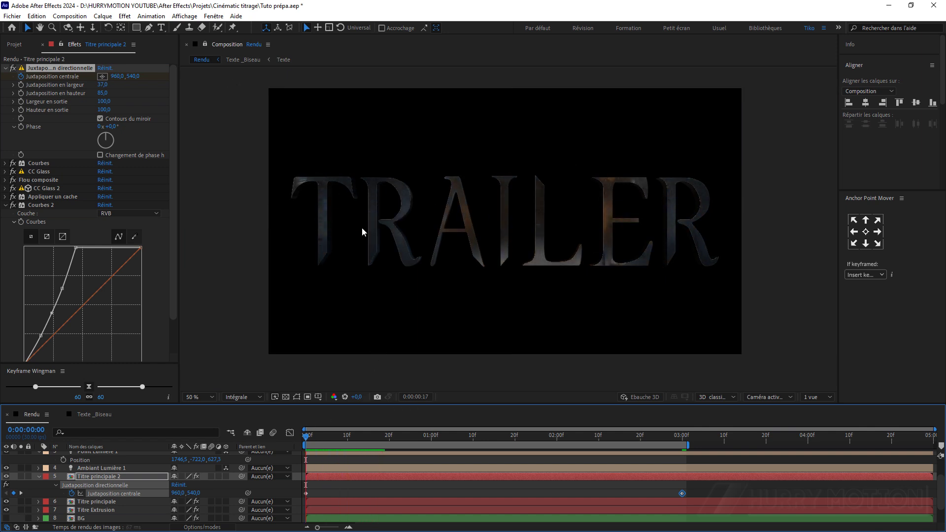
key("space")
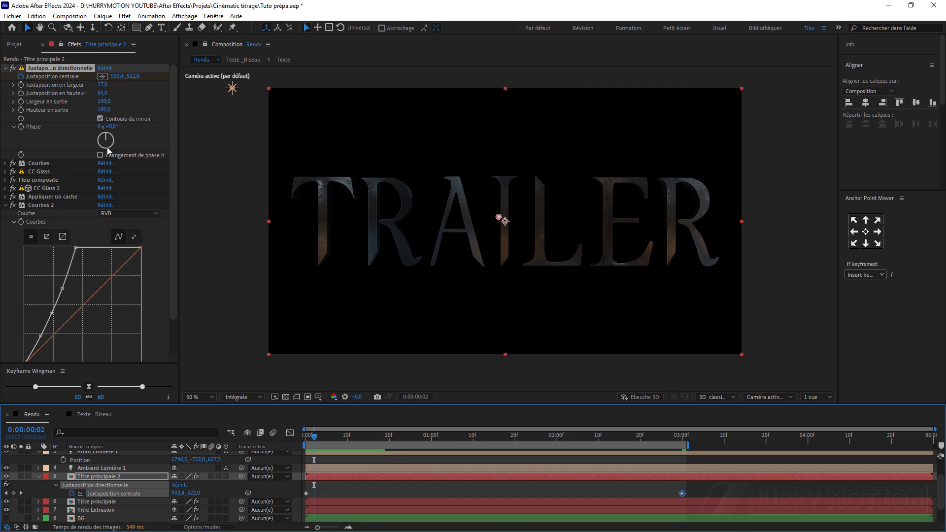
Set Juxtaposition en largeur to 33 and Juxtaposition en hauteur to 91 on Titre principale 2
left_click(5, 68)
left_click(6, 68)
mouse_move(104, 94)
left_mouse_down()
mouse_move(115, 92)
mouse_move(99, 85)
left_mouse_up()
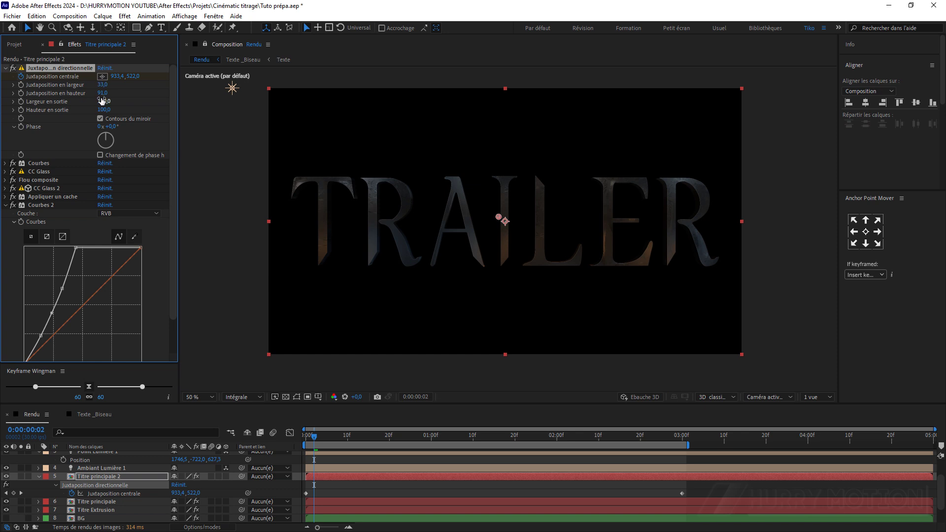
Set CC Glass 2's surface Height to 83, Ambient to 100, Diffuse to 6 and Specular to 9
left_click(6, 188)
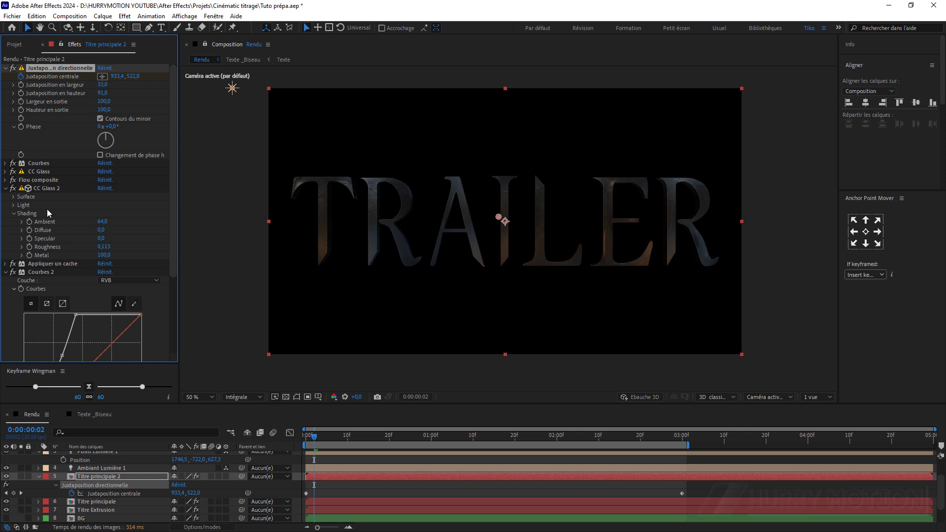
scroll(47, 209, "down", 1)
left_click_drag(104, 195, 114, 193)
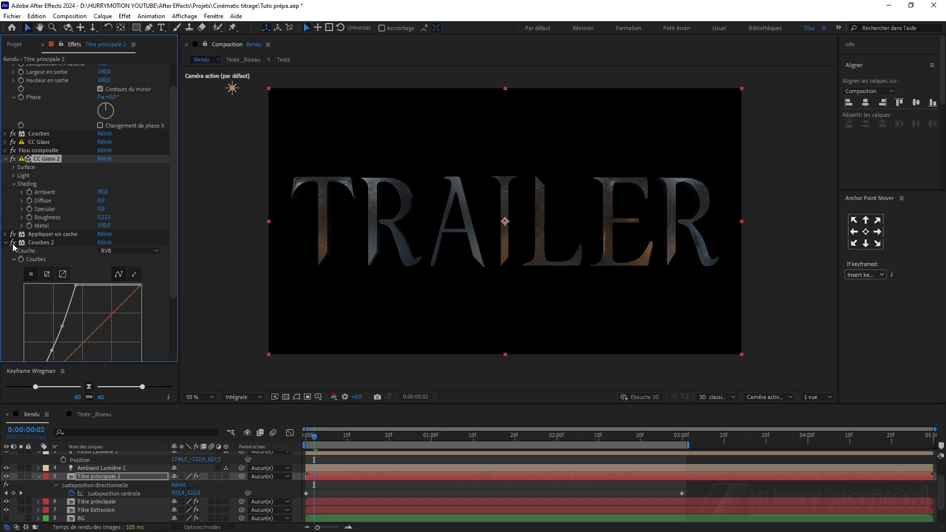
scroll(21, 246, "down", 2)
scroll(22, 244, "down", 1)
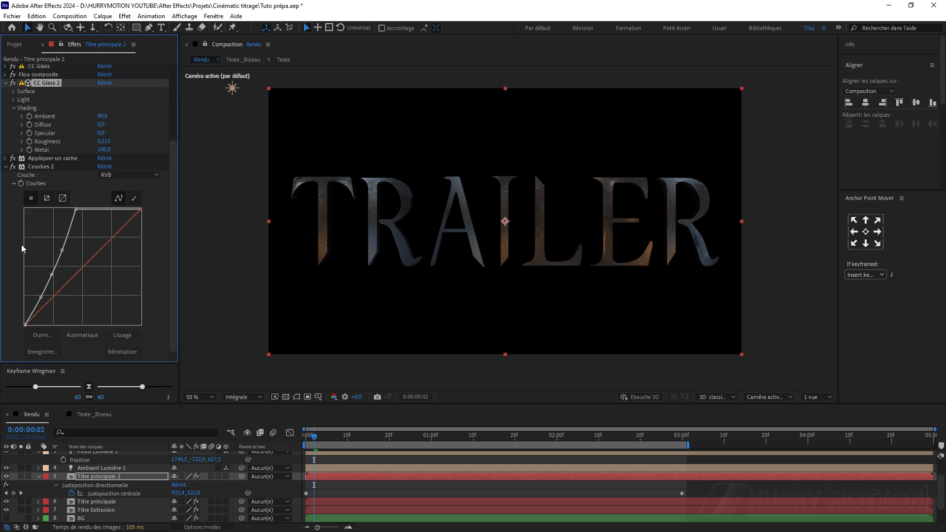
left_click(6, 167)
left_click(15, 197)
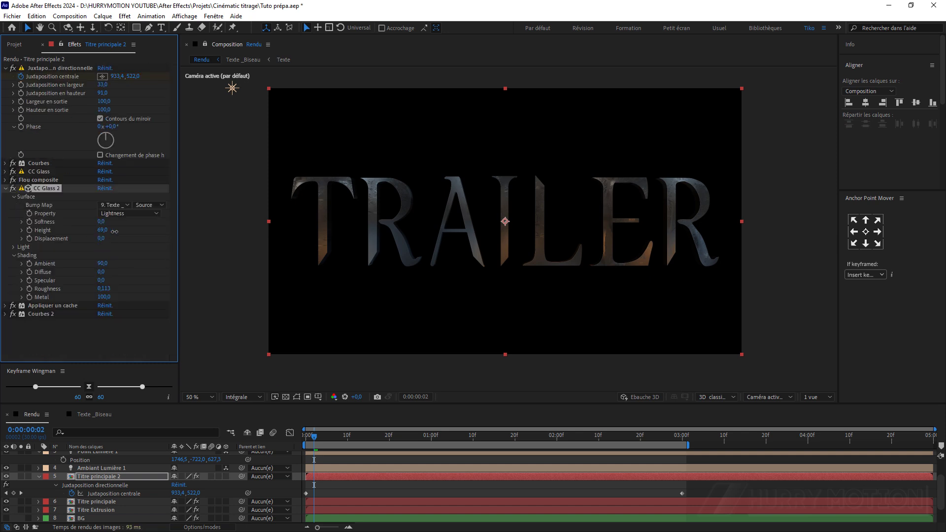
left_click_drag(107, 265, 107, 273)
left_click_drag(102, 281, 106, 281)
Show the blending mode options and set Titre principale 2 to the additive blending mode
left_click(146, 476)
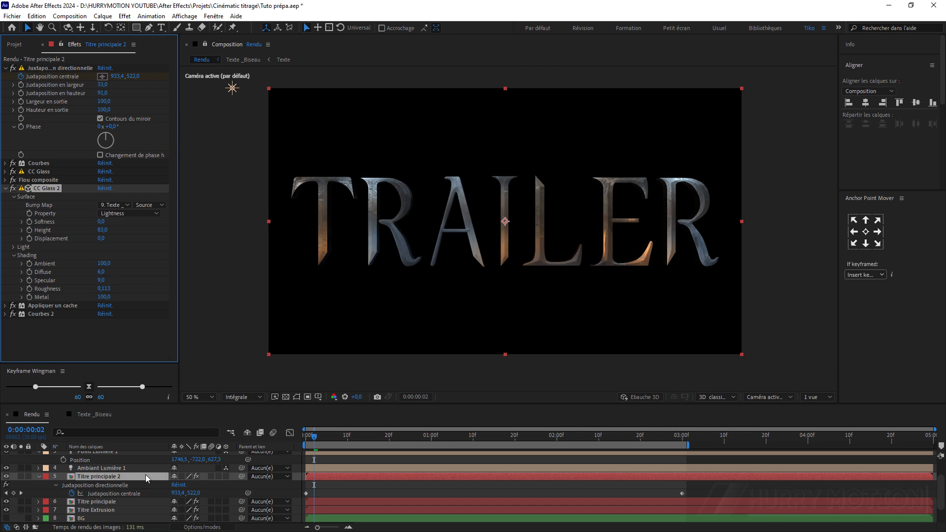
left_click(204, 527)
left_click(182, 477)
left_click(213, 145)
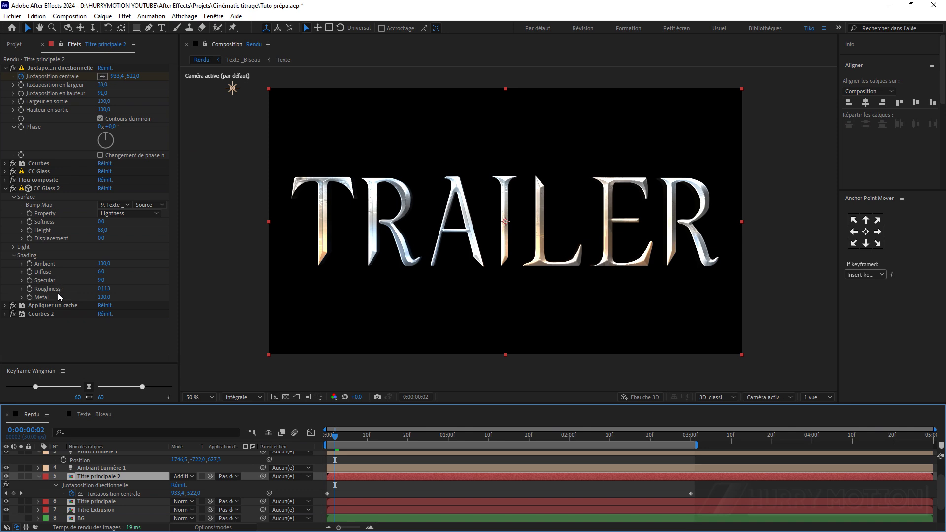
Set CC Glass 2's Ambient to 51 and Diffuse to 18, and reset the Courbes 2 curve
left_click(5, 314)
scroll(30, 305, "down", 5)
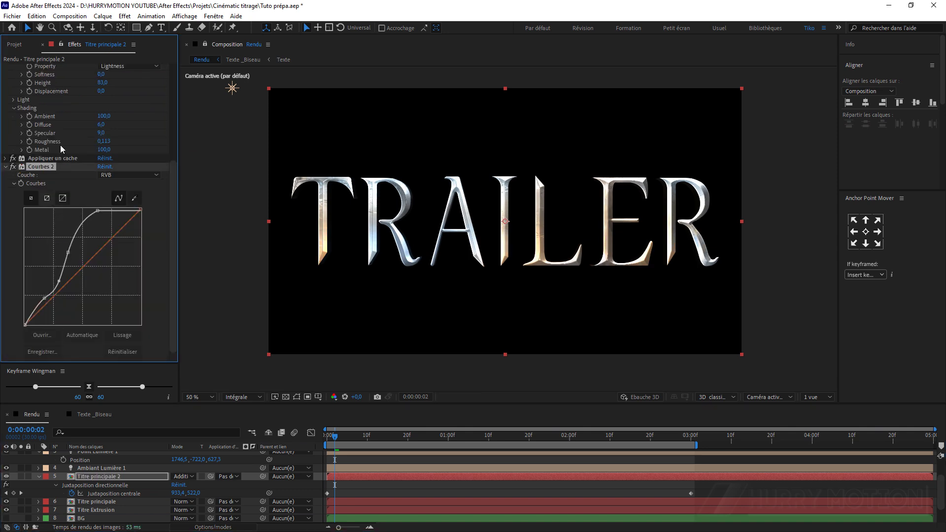
key("slash")
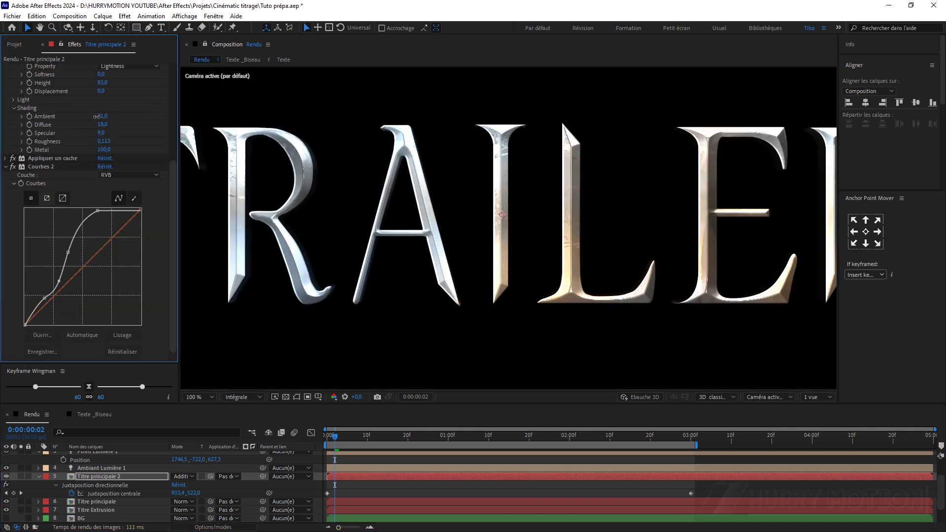
left_click(97, 213)
left_click(123, 352)
Preview the animated metallic title from the start in a maximized composition view
key("comma")
key("space")
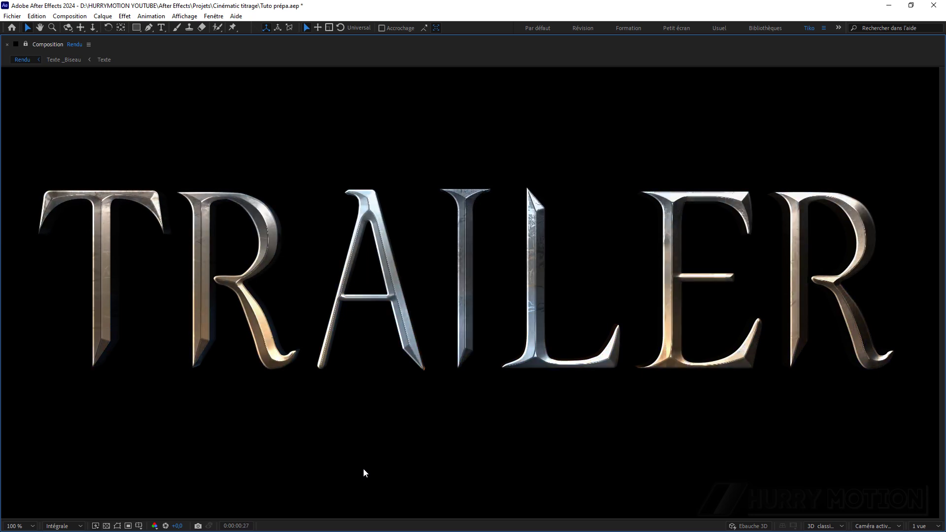
key("grave")
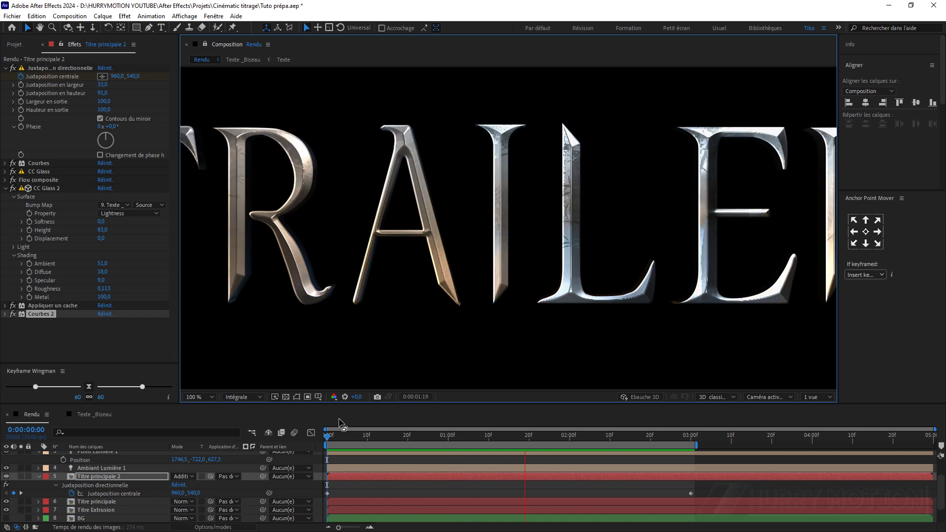
key("space")
scroll(420, 309, "down", 1)
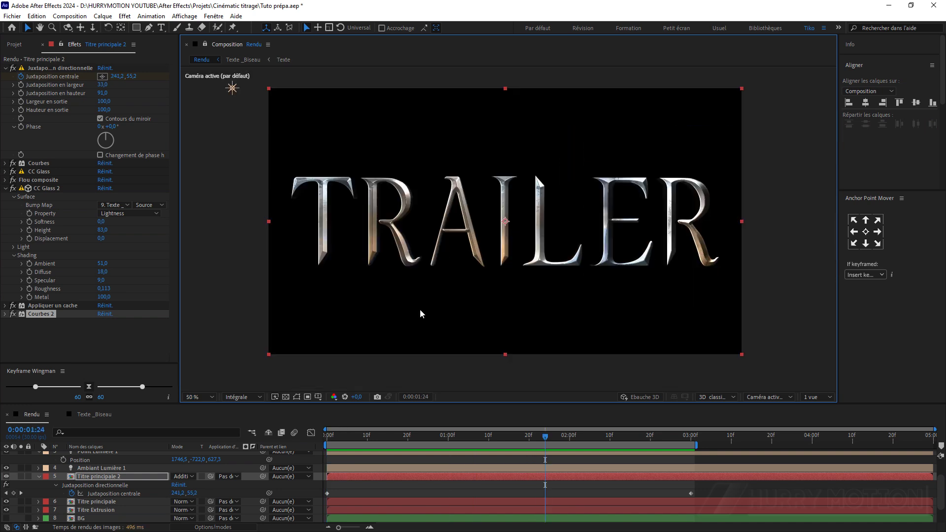
Collapse the expanded properties of Titre principale 2 and the Point Lumière layers in the timeline
scroll(420, 309, "down", 1)
scroll(420, 309, "up", 1)
scroll(315, 267, "down", 1)
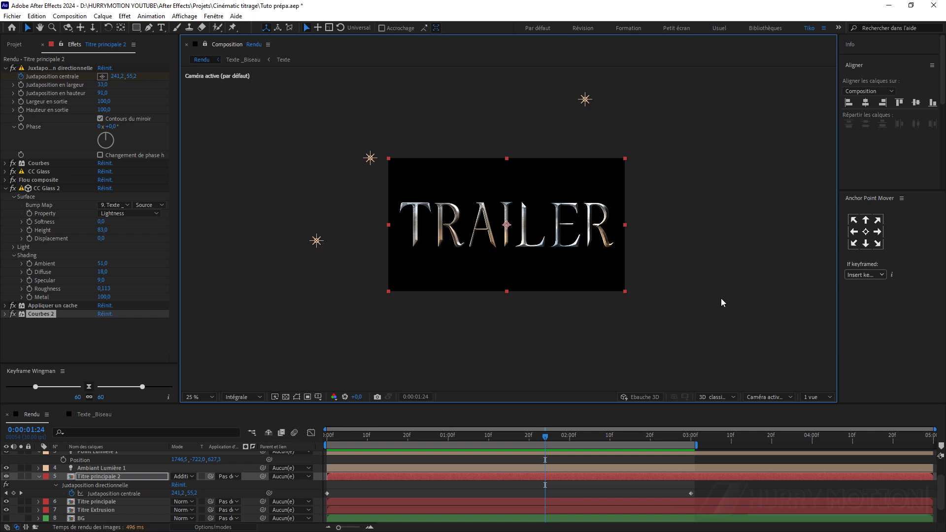
left_click(39, 477)
scroll(39, 478, "up", 2)
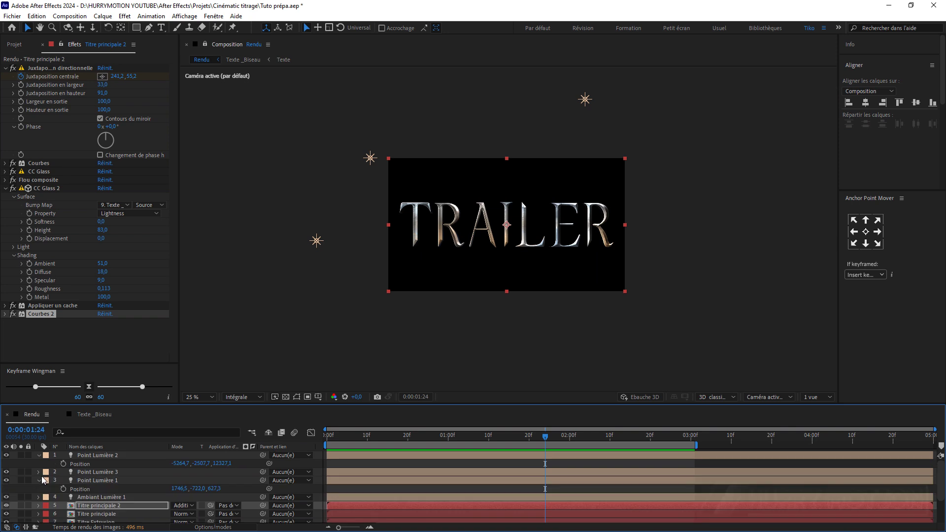
left_click(40, 480)
left_click(39, 472)
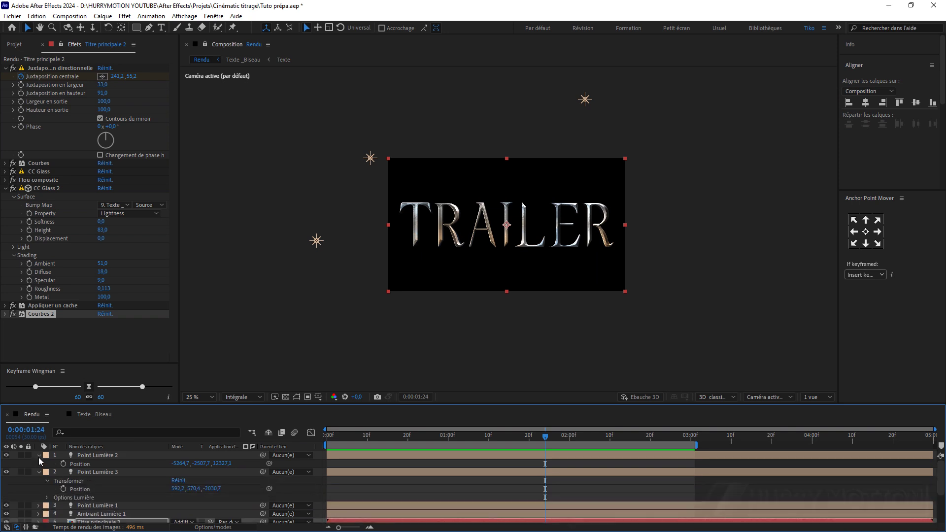
left_click(39, 455)
left_click(39, 464)
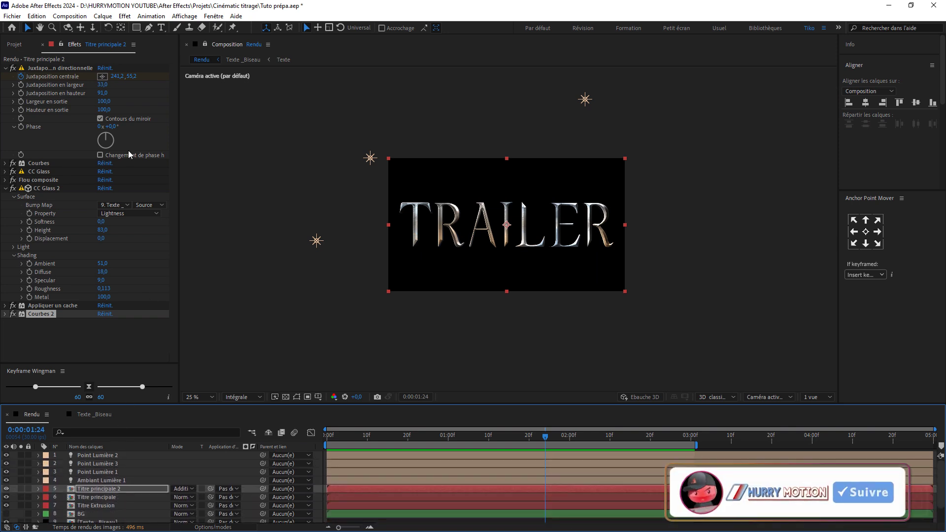
Add a null object and place it at the top of the layer stack
left_click(102, 17)
mouse_move(123, 28)
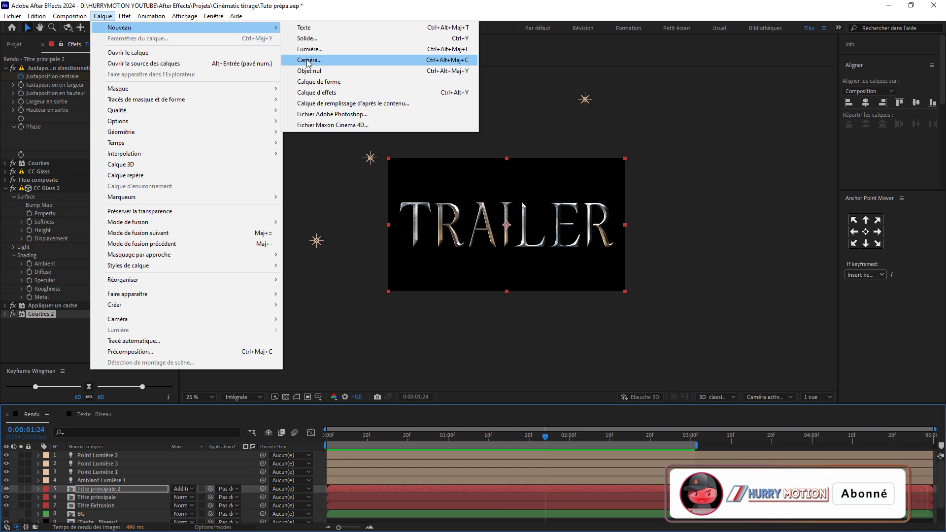
left_click(318, 72)
left_click_drag(92, 491, 104, 452)
Parent Point Lumière 1, 2 and 3 to the null object, then select the null
left_click(99, 467)
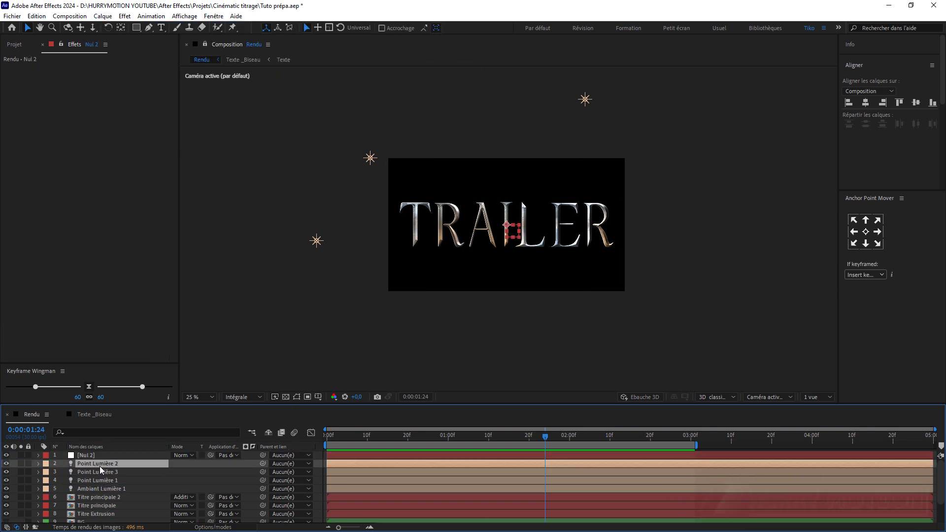
left_click(100, 480, "shift")
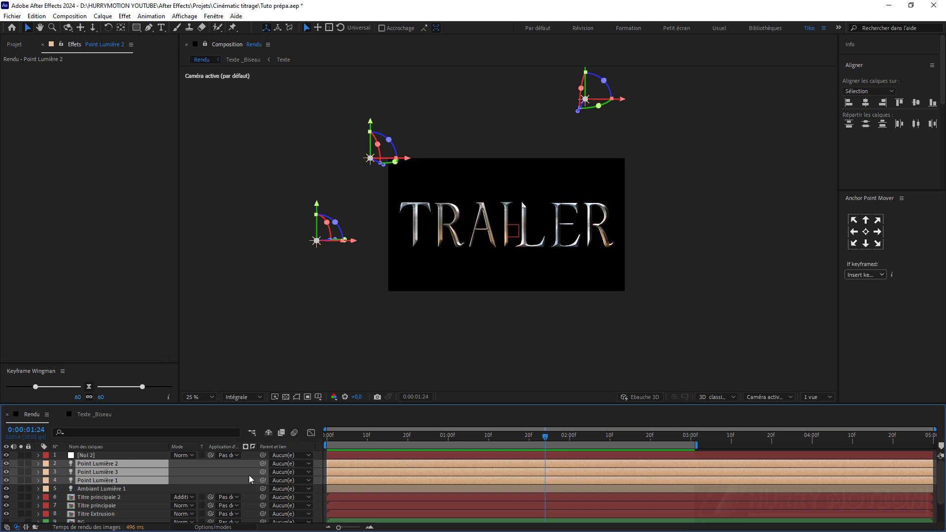
left_click_drag(263, 472, 128, 455)
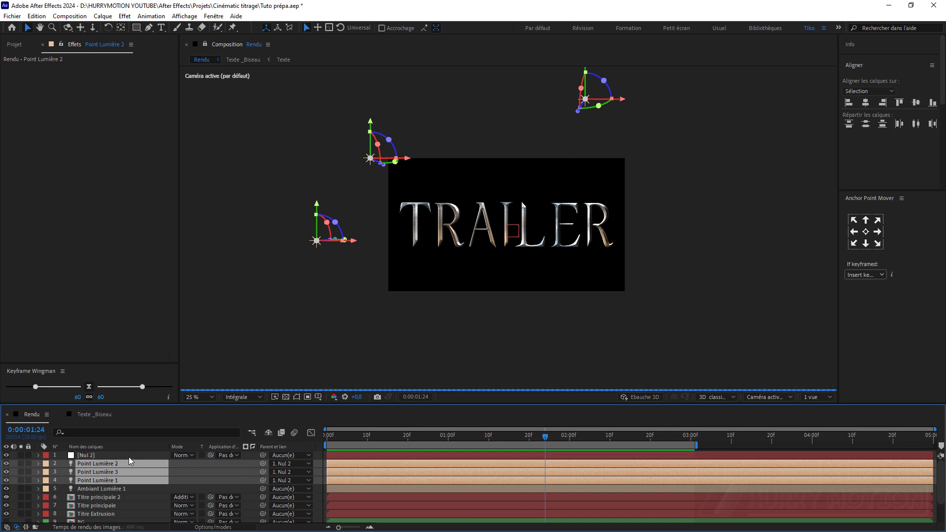
left_click(121, 455)
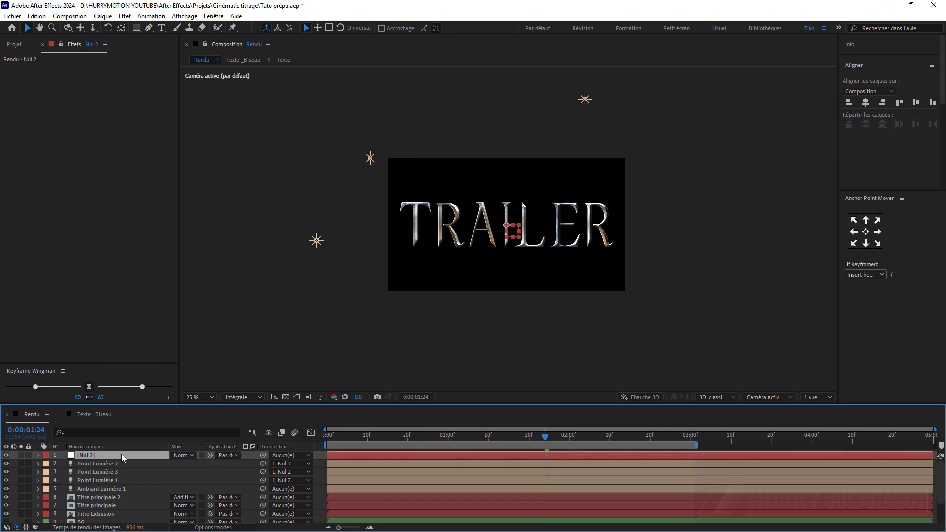
Make the null object a 3D layer and test swinging the parented lights around the title with its Z rotation
left_click(212, 528)
left_click(226, 455)
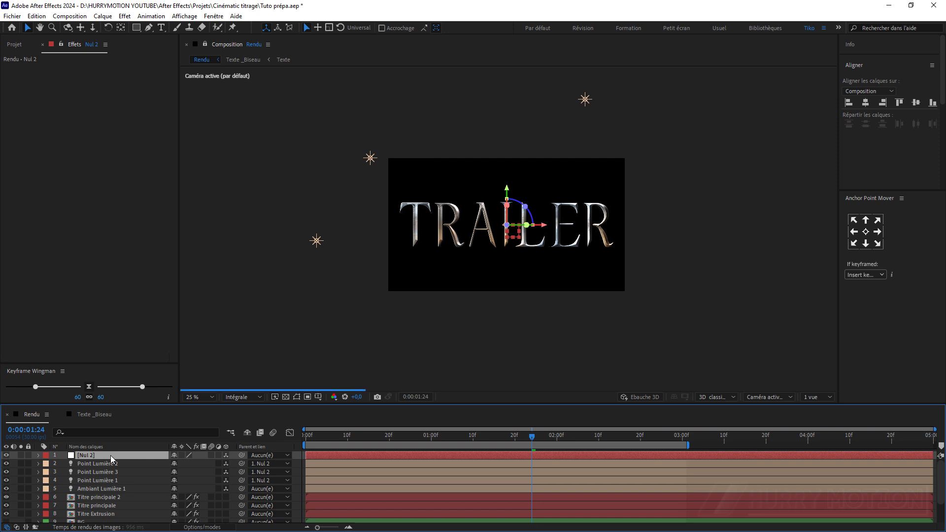
key("r")
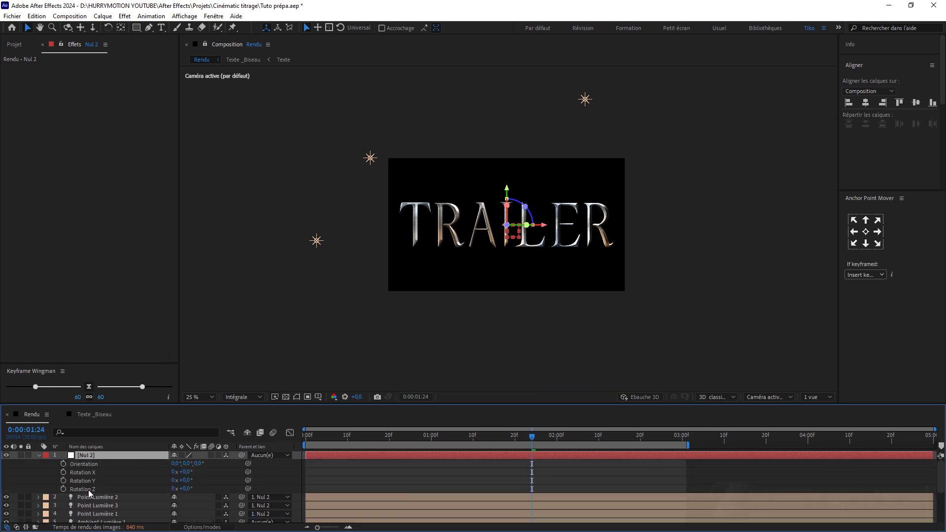
left_click_drag(187, 487, 271, 483)
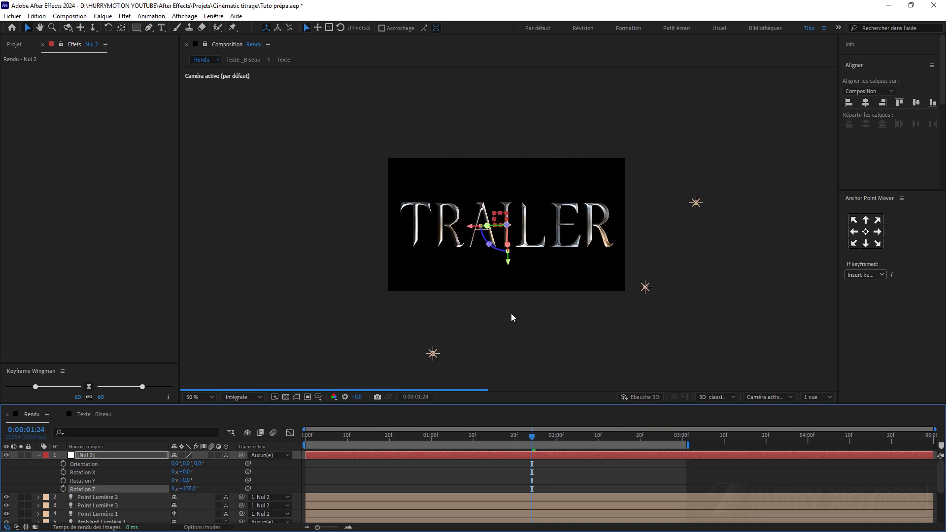
left_click_drag(190, 488, 231, 488)
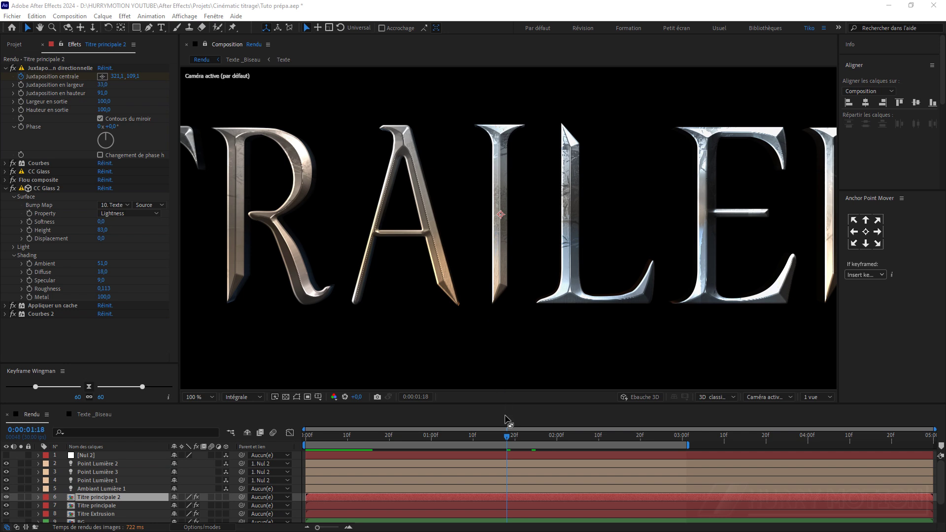
Go to 0:00:01:13 and open Texte_Biseau in a second viewer beside a locked, enlarged view of Rendu
left_click_drag(509, 439, 486, 438)
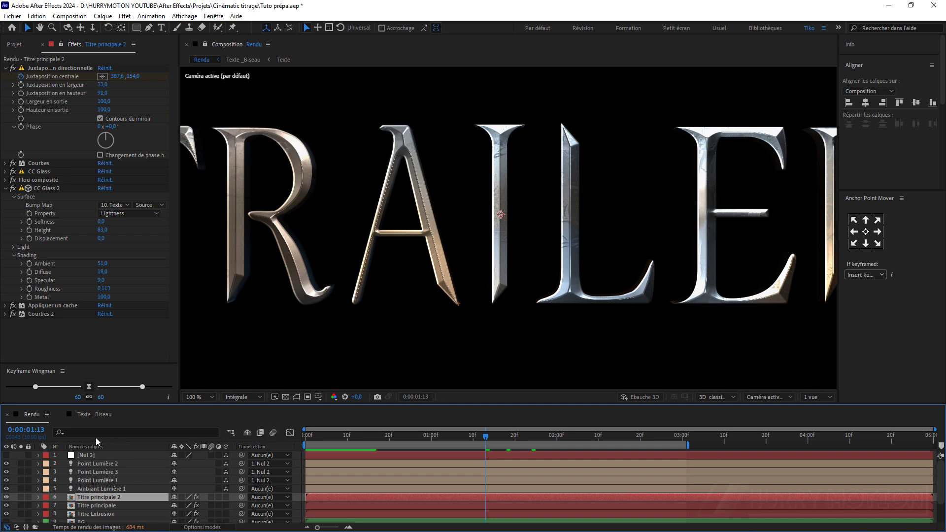
left_click(94, 415)
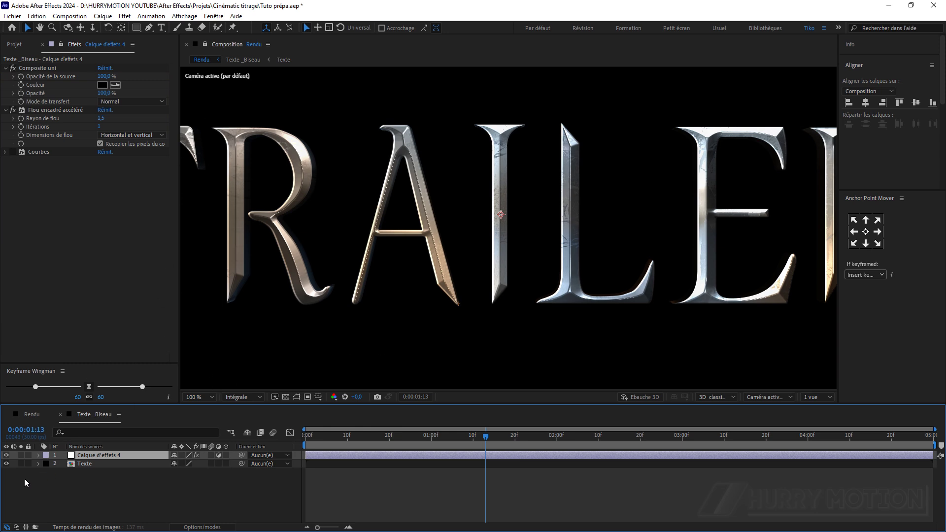
left_click(257, 63)
key("period")
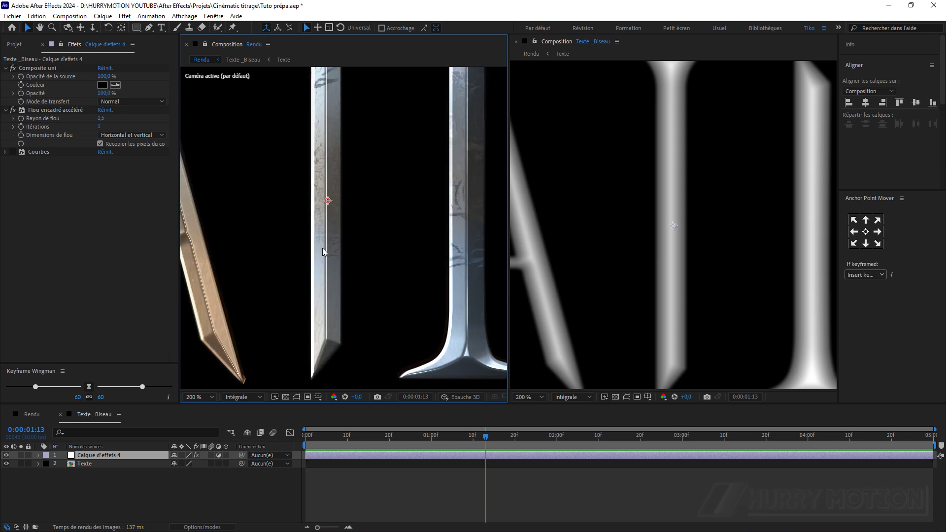
Create a black 1920 × 1080 px solid named Usures above Calque d'effets 4 in Texte_Biseau
left_click(91, 457)
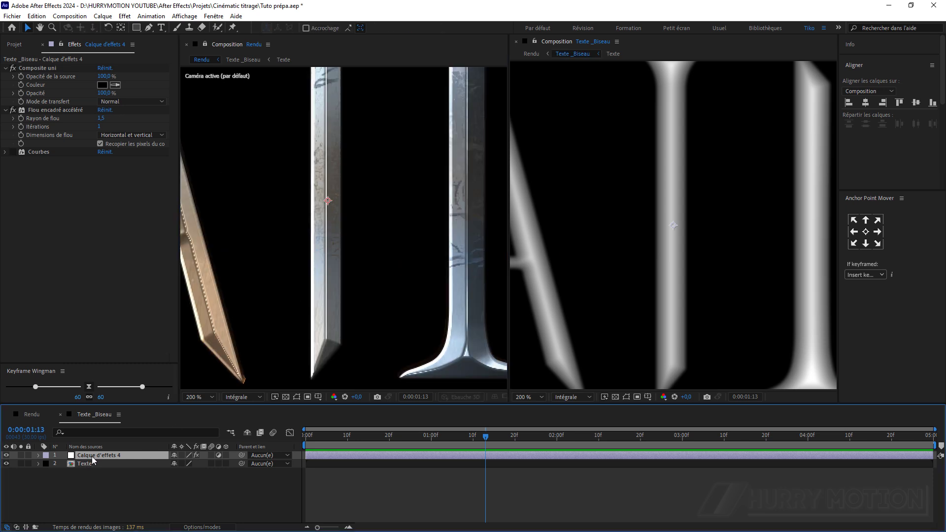
key("ctrl+y")
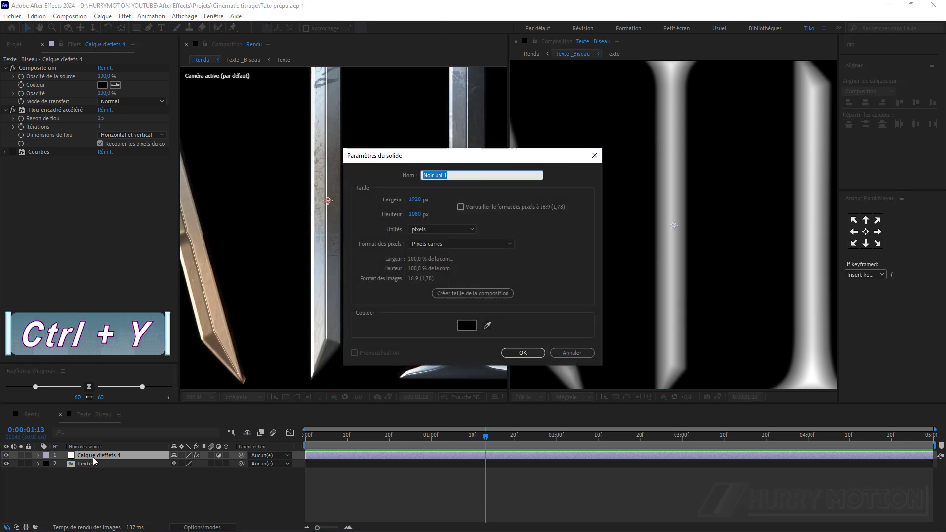
type("Usures")
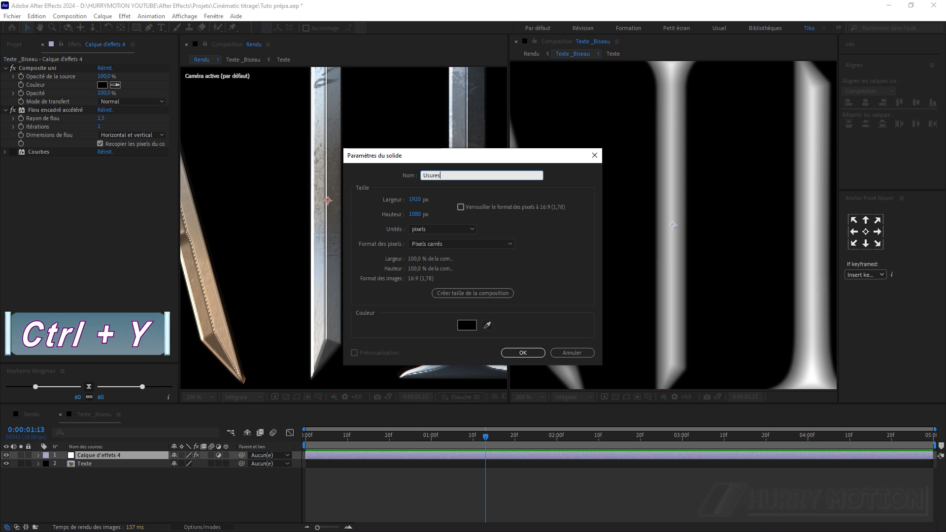
left_click(513, 355)
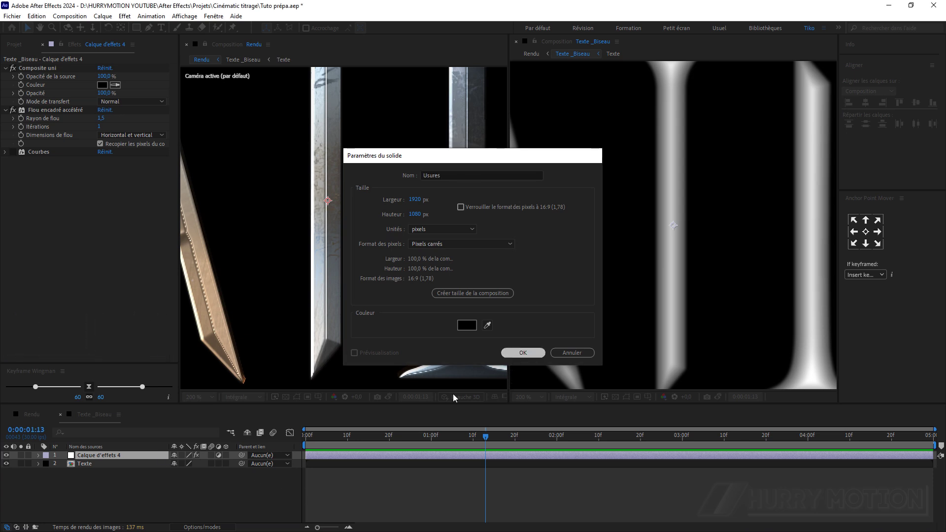
Apply the Bruit fractal effect to the Usures solid and expand its Transformation settings
key("ctrl+space")
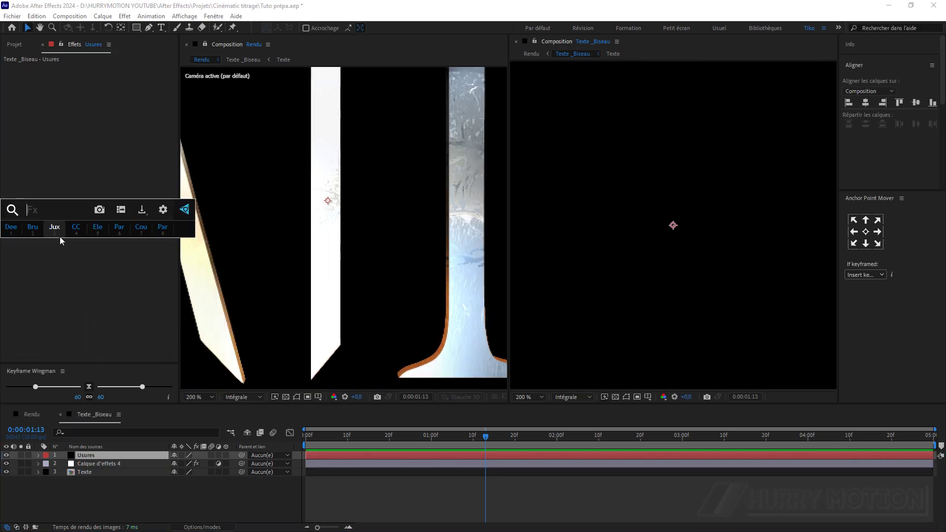
left_click(32, 228)
scroll(315, 227, "down", 1)
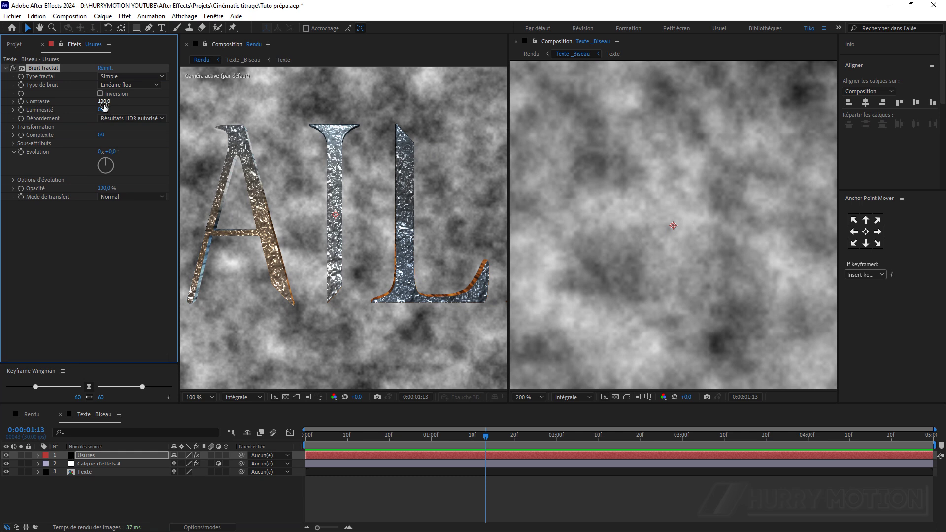
left_click(14, 127)
Set the blending mode of the Usures layer to Obscurcir
left_click(121, 455)
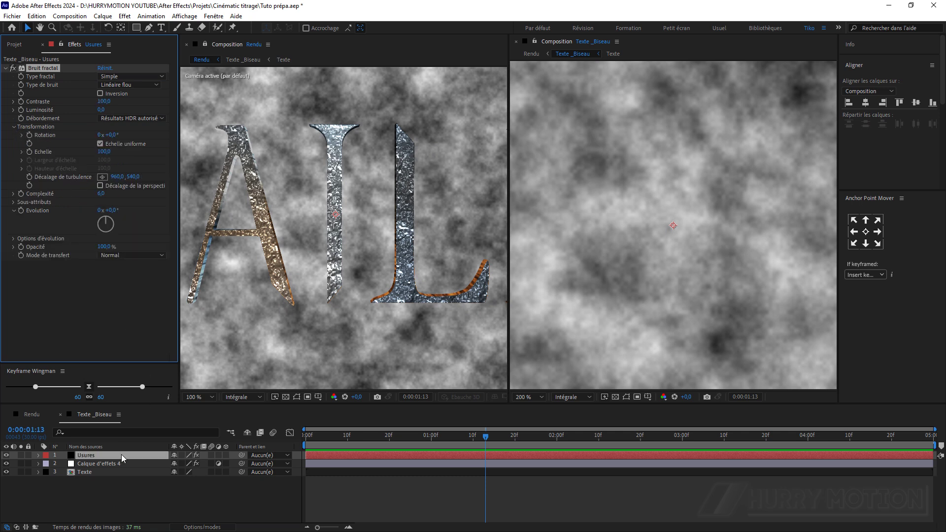
left_click(199, 528)
left_click(182, 456)
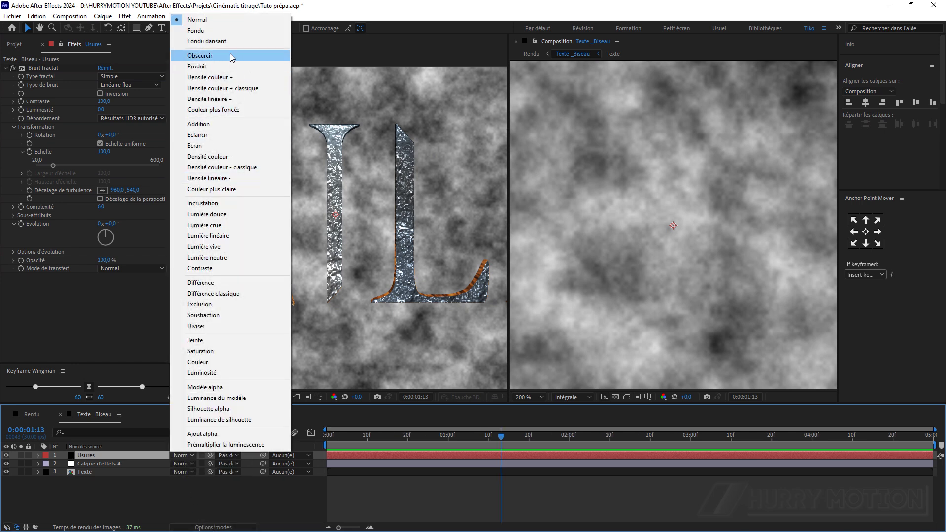
left_click(231, 55)
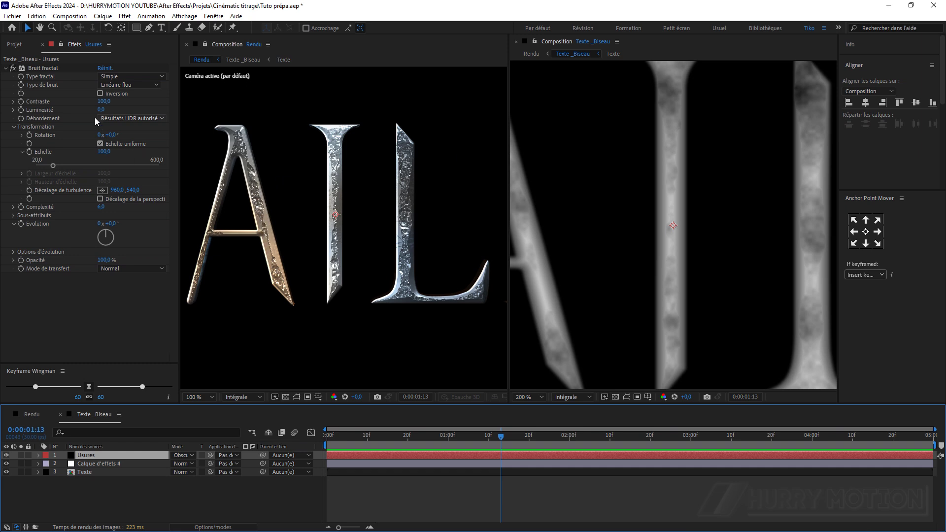
Set the fractal noise's Luminosité to 35 and its Echelle to 41
left_click_drag(101, 110, 109, 109)
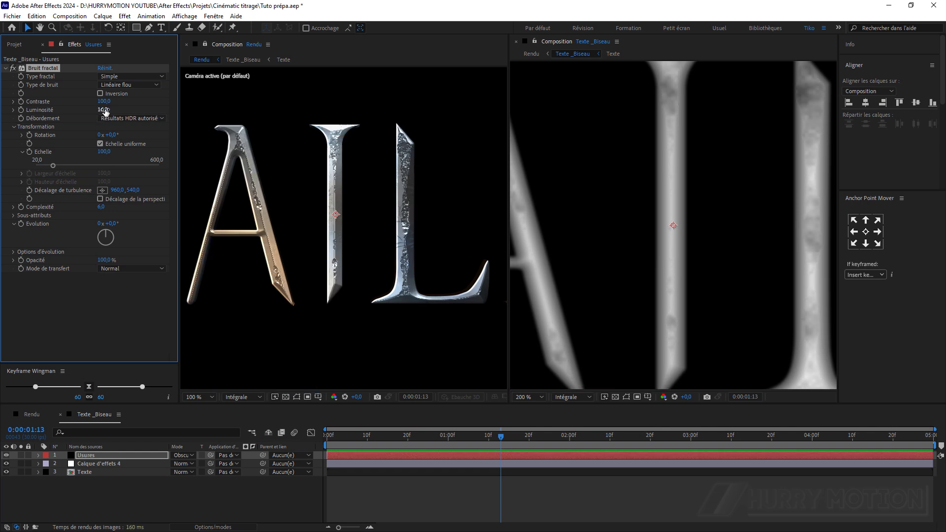
left_click_drag(105, 111, 105, 112)
left_click_drag(103, 152, 76, 155)
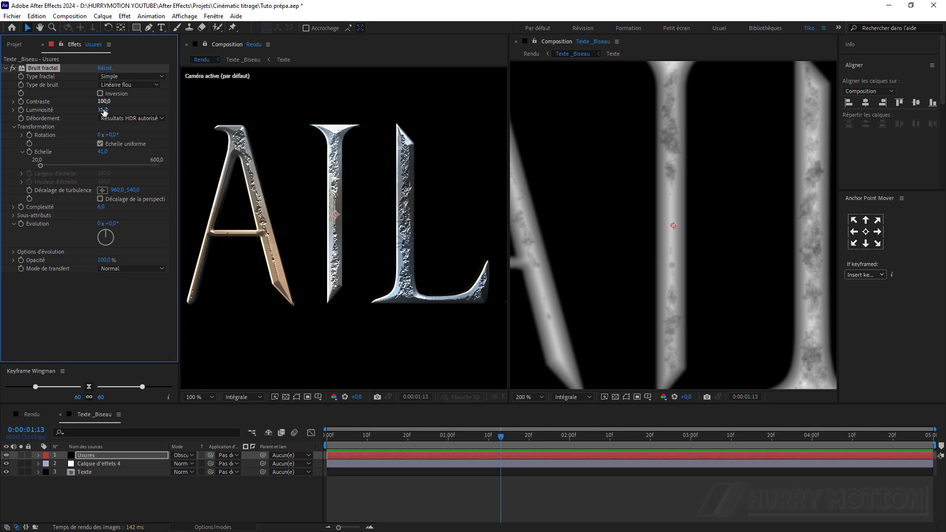
left_click_drag(108, 110, 104, 110)
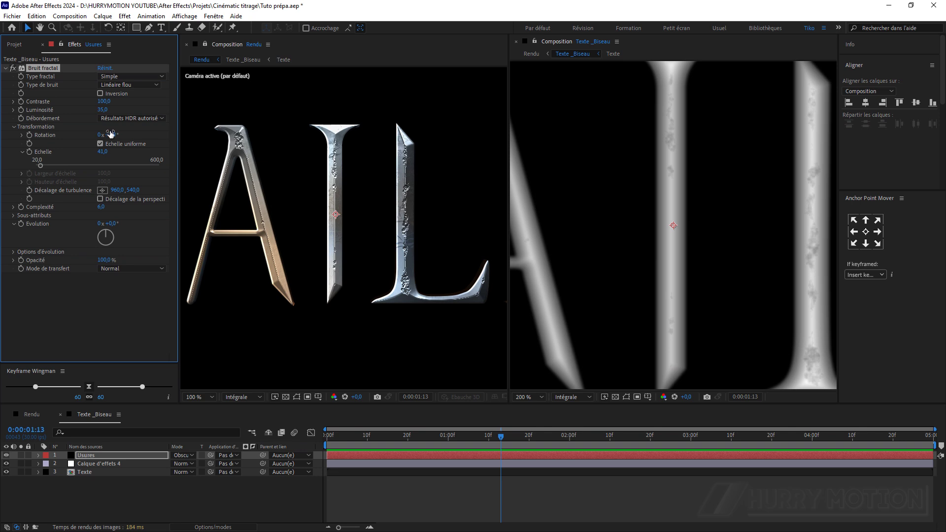
Lower the opacity of the Usures layer to 50%
left_click(134, 455)
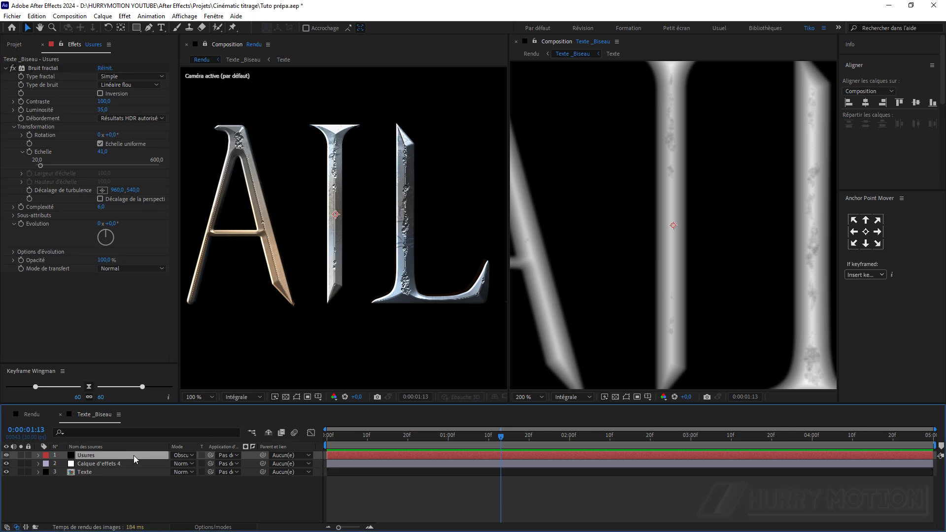
key("t")
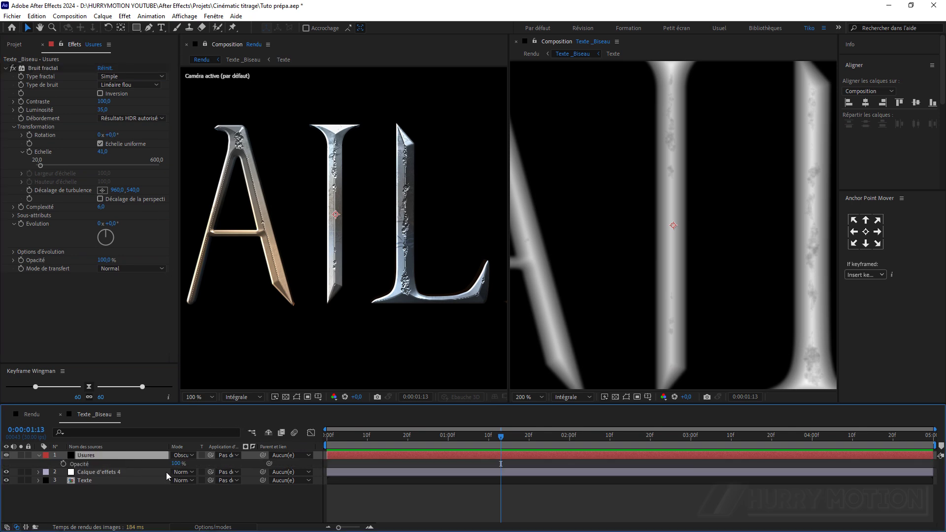
left_click_drag(176, 464, 158, 465)
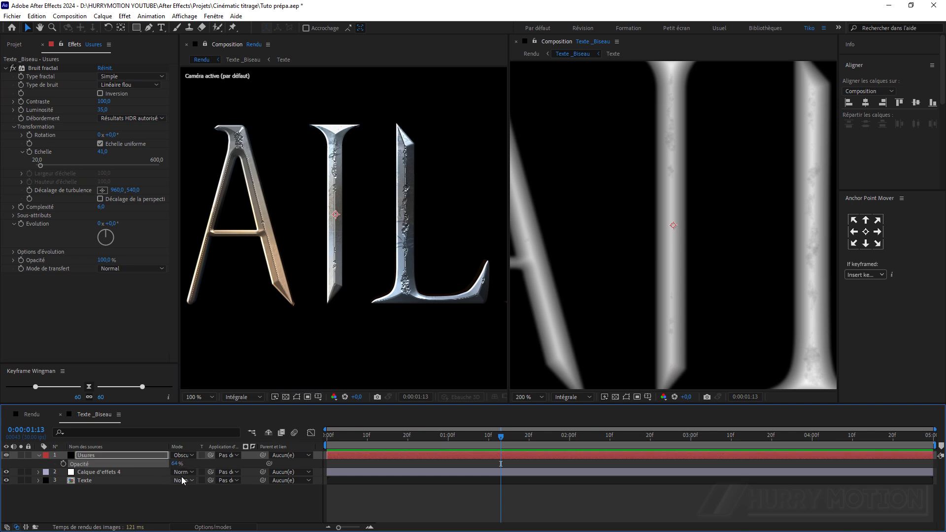
left_click(177, 463)
left_click(179, 489)
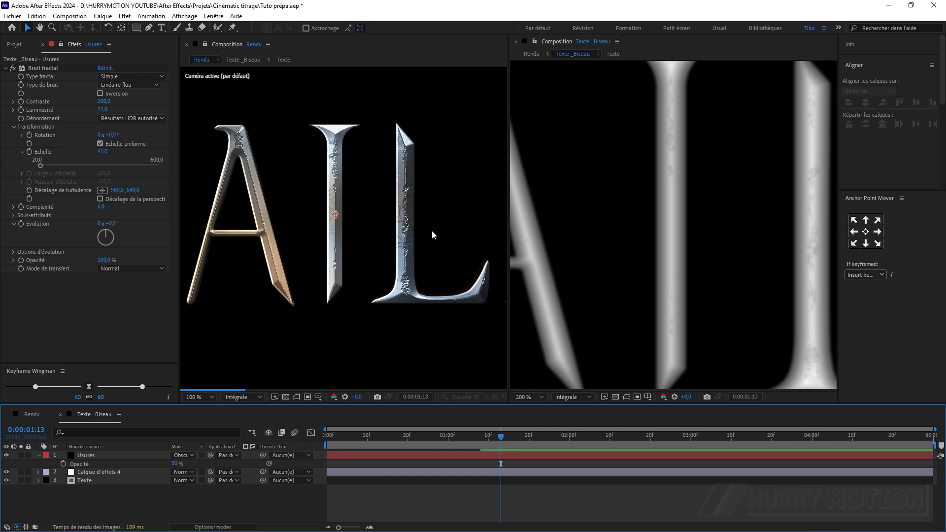
Refine the wear on the letters by setting the fractal noise's Luminosité to 46 and Contraste to 110
key("period")
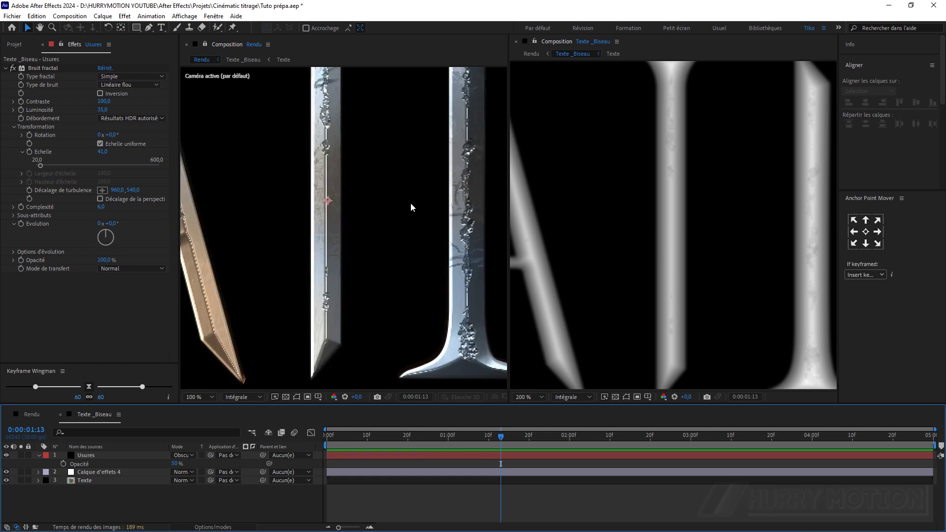
key("comma")
mouse_move(104, 101)
left_mouse_down()
mouse_move(115, 104)
mouse_move(109, 115)
left_mouse_up()
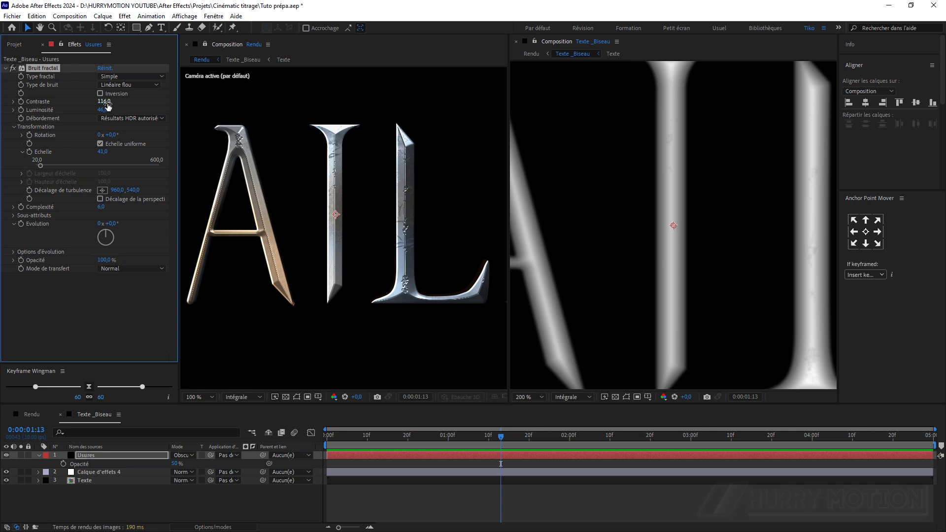
left_click_drag(106, 105, 103, 104)
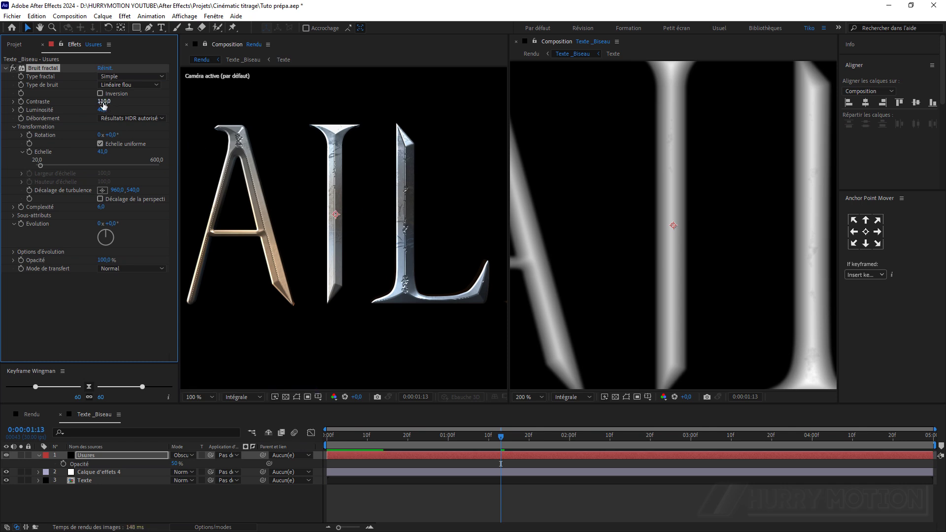
Check the whole title, restore a single unlocked viewer, and return to the Rendu composition at 0:00:01:01
scroll(413, 247, "down", 2)
scroll(413, 246, "down", 1)
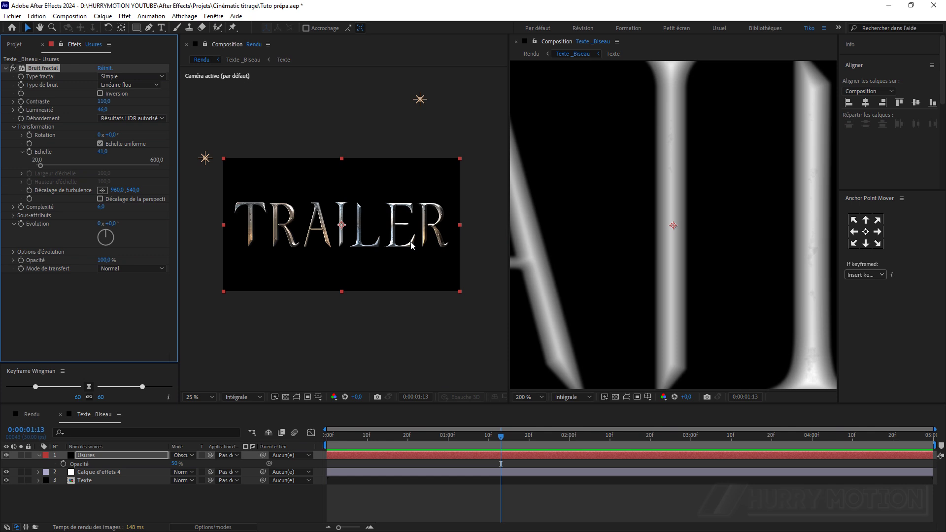
scroll(413, 245, "up", 1)
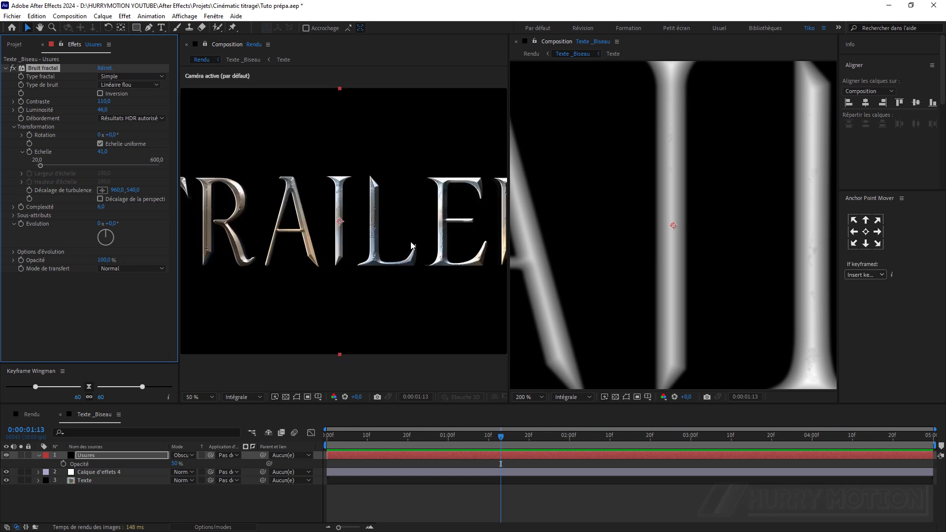
left_click(517, 41)
left_click(205, 44)
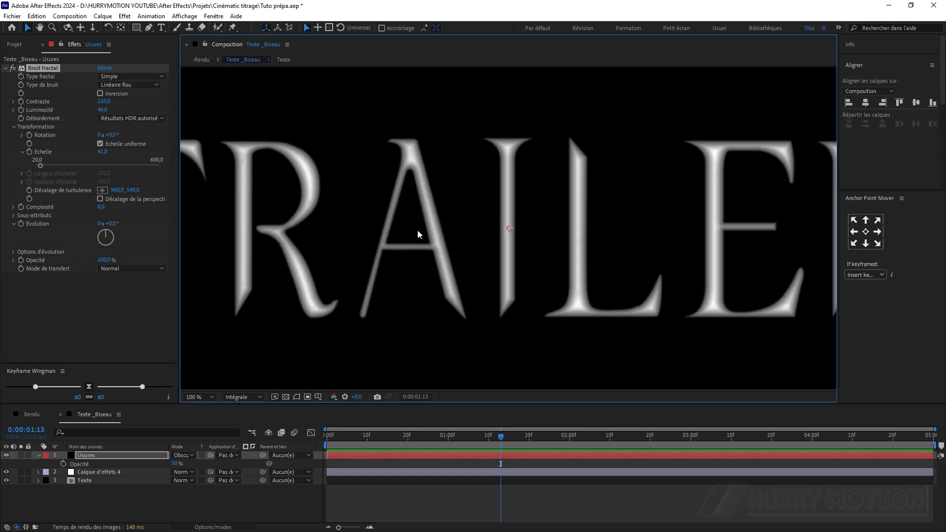
left_click(29, 416)
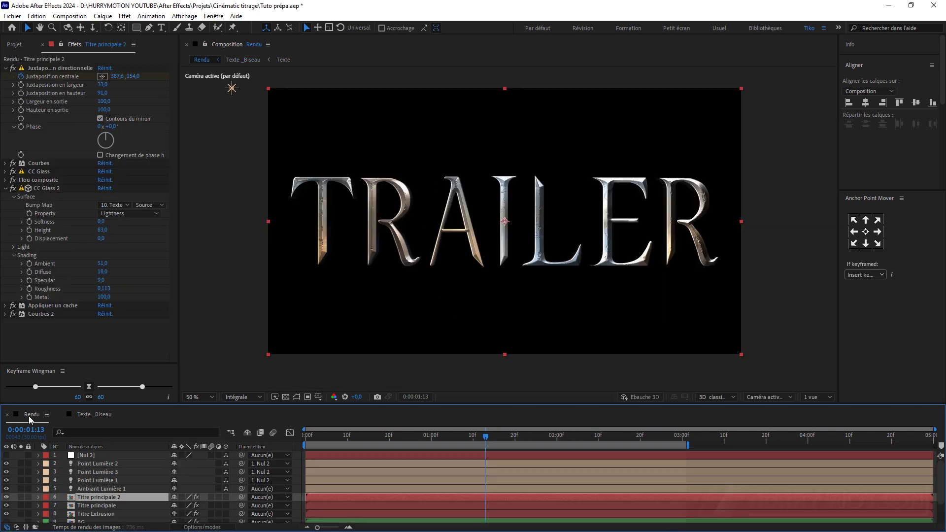
left_click_drag(485, 438, 494, 438)
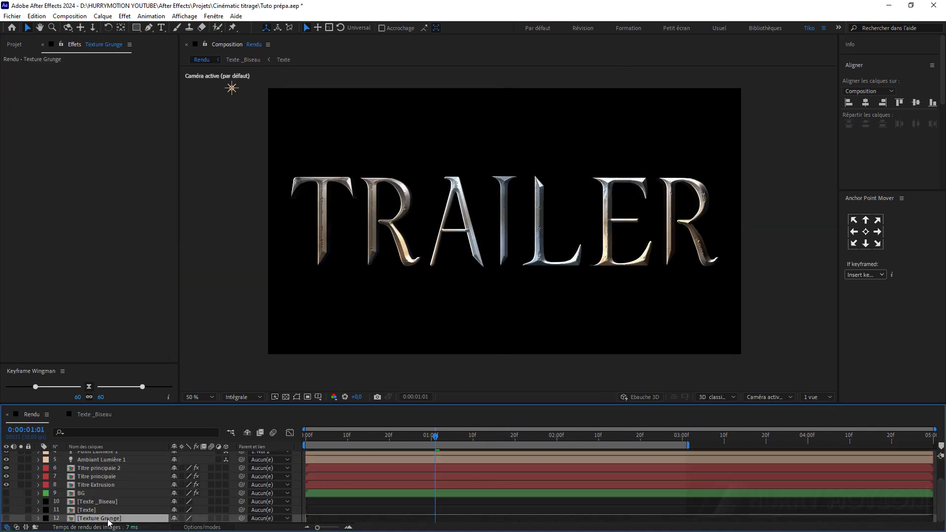
Precompose all layers of Rendu into a composition named Titre cinématique, transferring all attributes
scroll(111, 510, "up", 3)
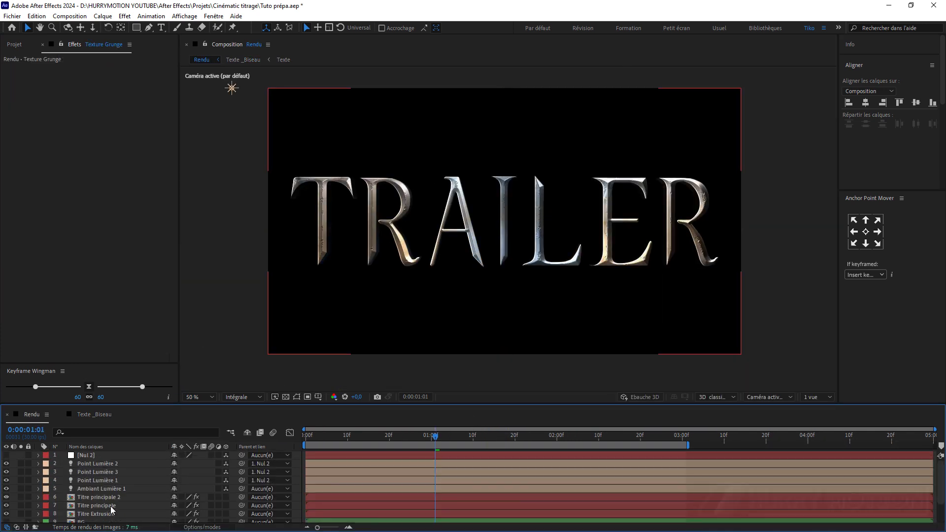
key("ctrl+a")
right_click(103, 454)
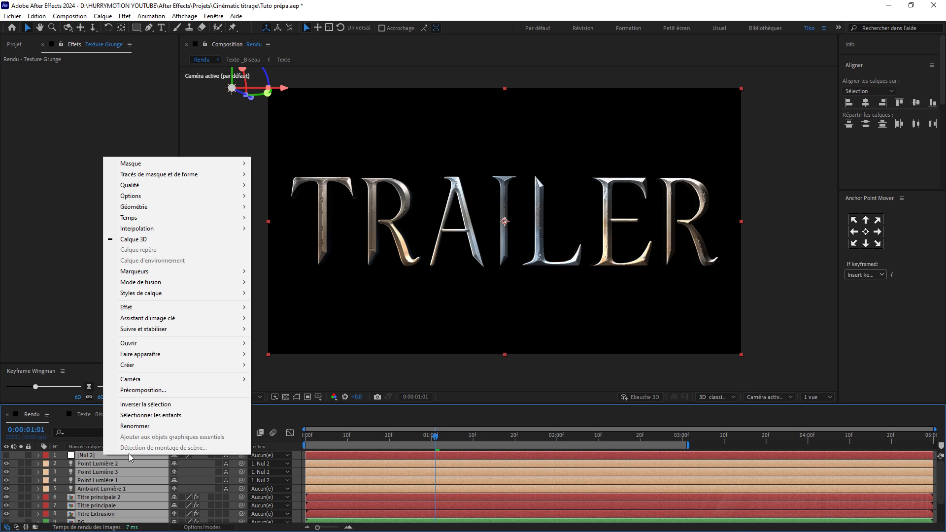
left_click(205, 390)
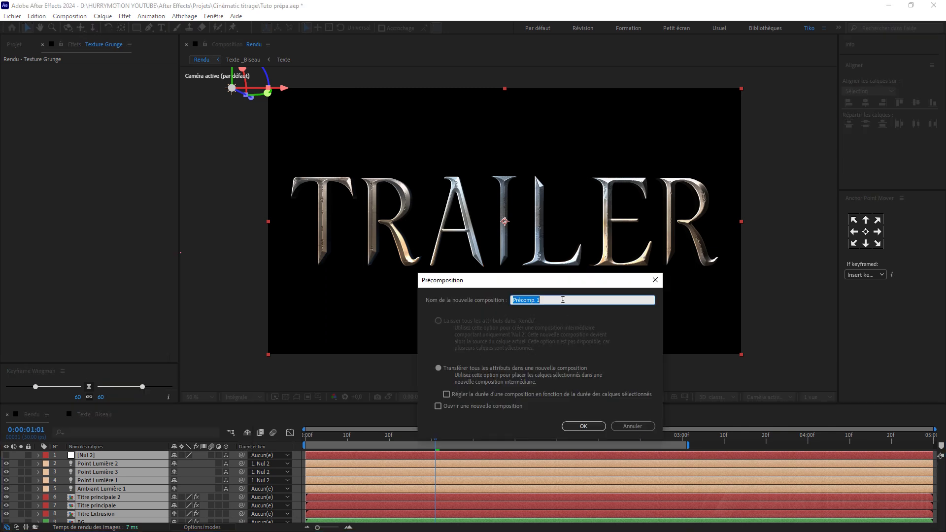
type("Titre cinématique")
left_click(437, 368)
left_click(577, 426)
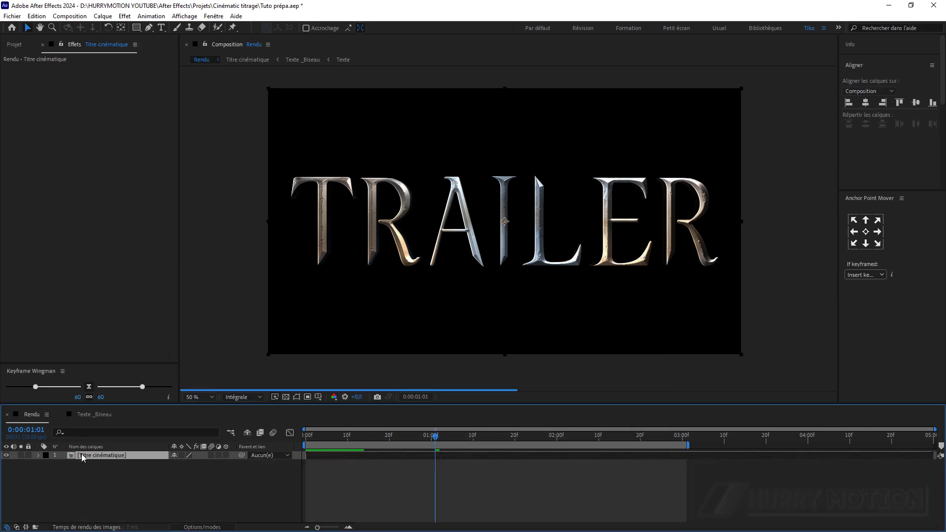
Make the Titre cinématique layer 3D, push it back to Z 1843, and add a Position keyframe at 0:00:02:00
left_click(107, 475)
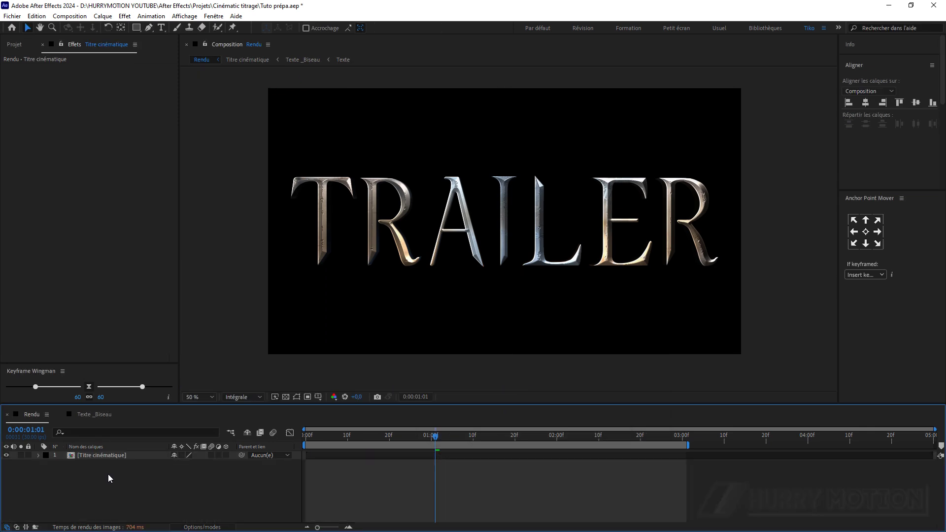
left_click(225, 455)
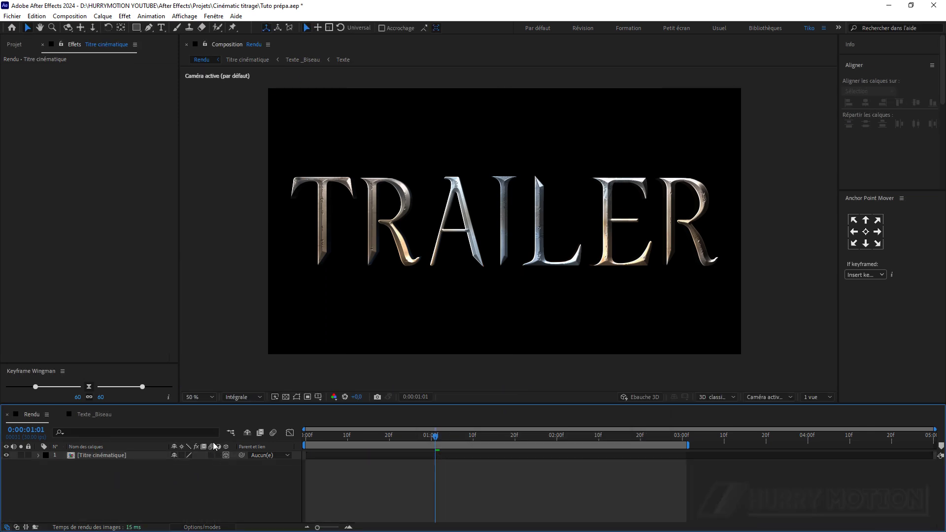
left_click_drag(433, 441, 558, 447)
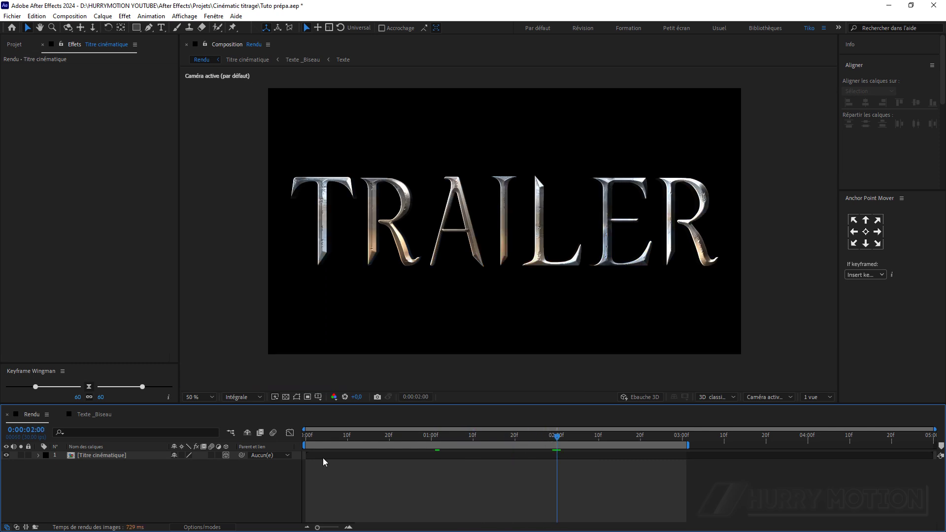
key("p")
left_click_drag(208, 463, 236, 462)
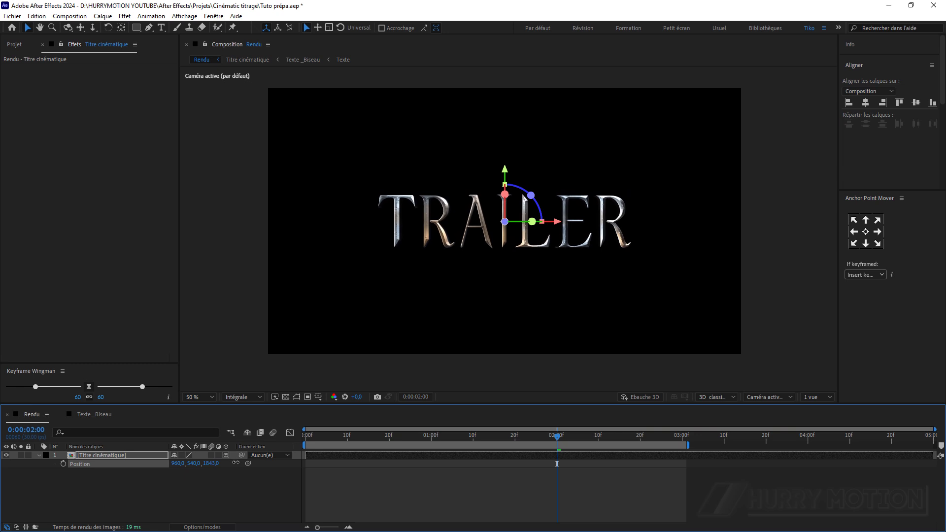
left_click(63, 464)
Set the title's Z position to -2672 at 0:00:00:00 so it starts behind the viewer
left_click_drag(538, 437, 306, 436)
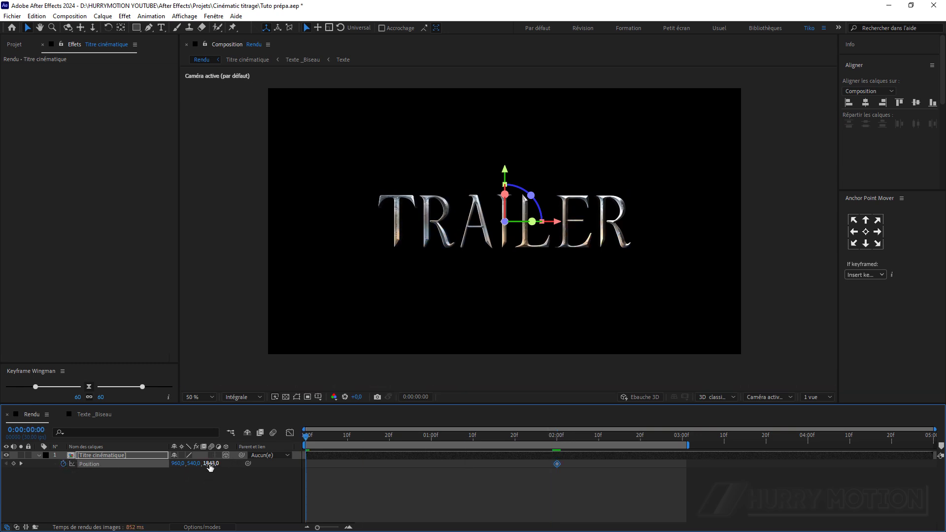
left_click(210, 464)
type("-1010")
key("Return")
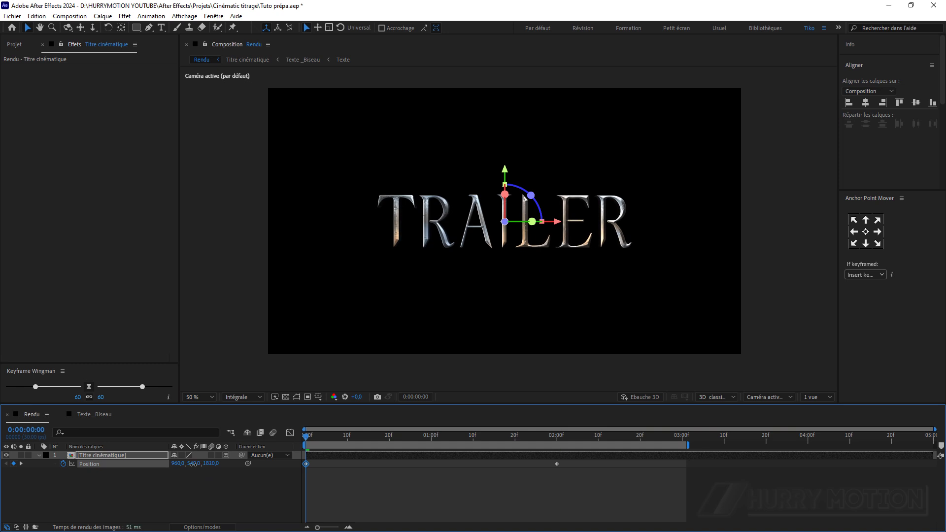
left_click_drag(212, 463, 143, 472)
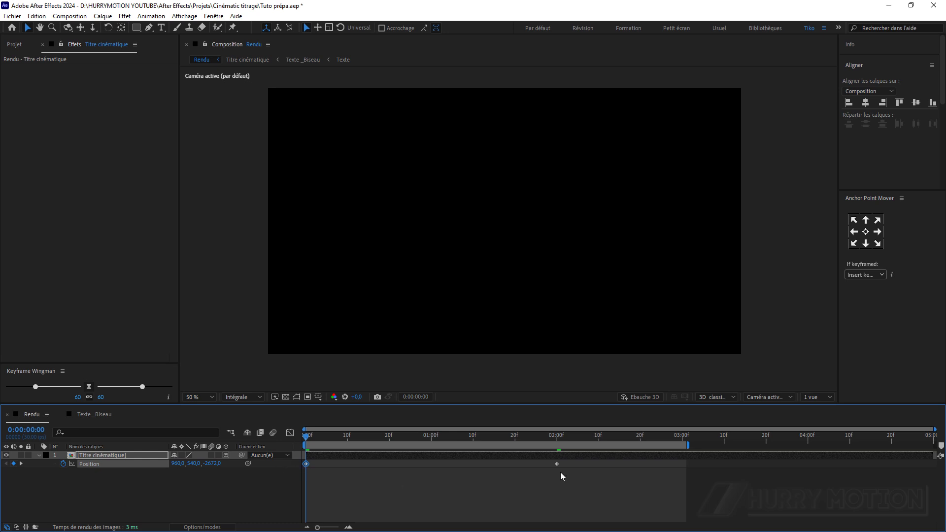
Apply Lissage de vitesse easing to both Position keyframes of Titre cinématique
left_click_drag(459, 480, 291, 476)
key("F9")
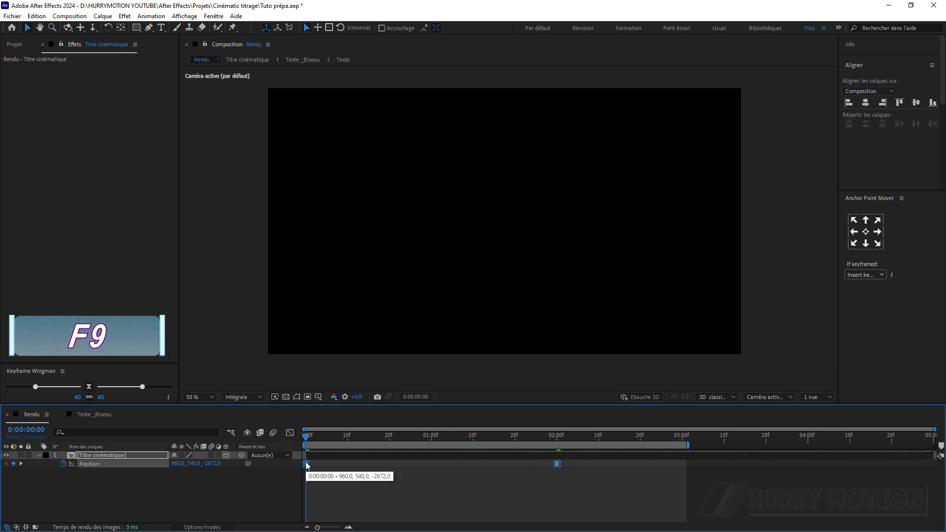
right_click(306, 465)
mouse_move(459, 455)
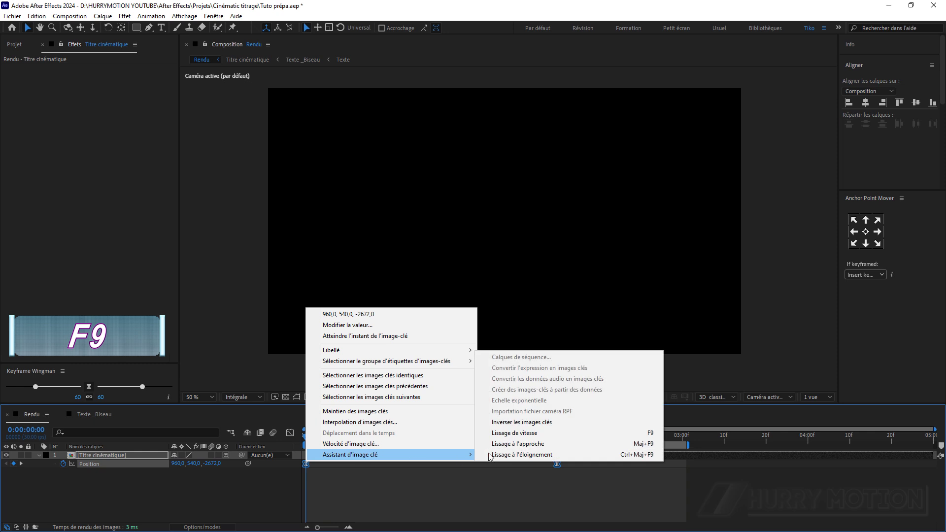
left_click(568, 485)
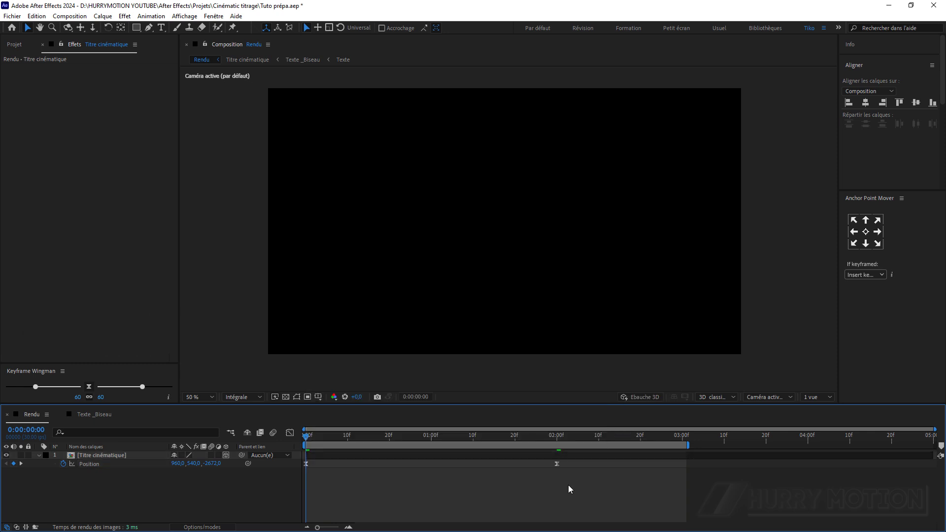
Turn the first Position keyframe back to linear and check the movement's speed curve in the graph editor
mouse_move(306, 465)
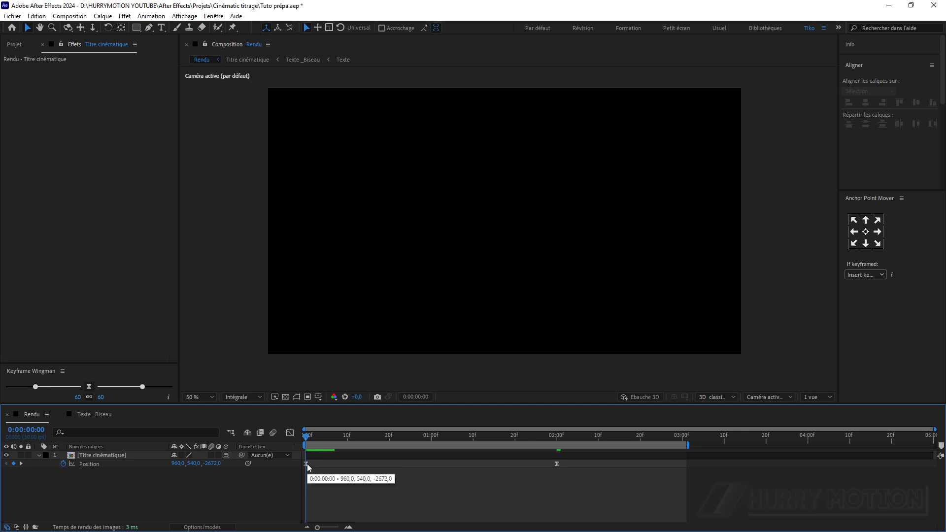
left_click(307, 464)
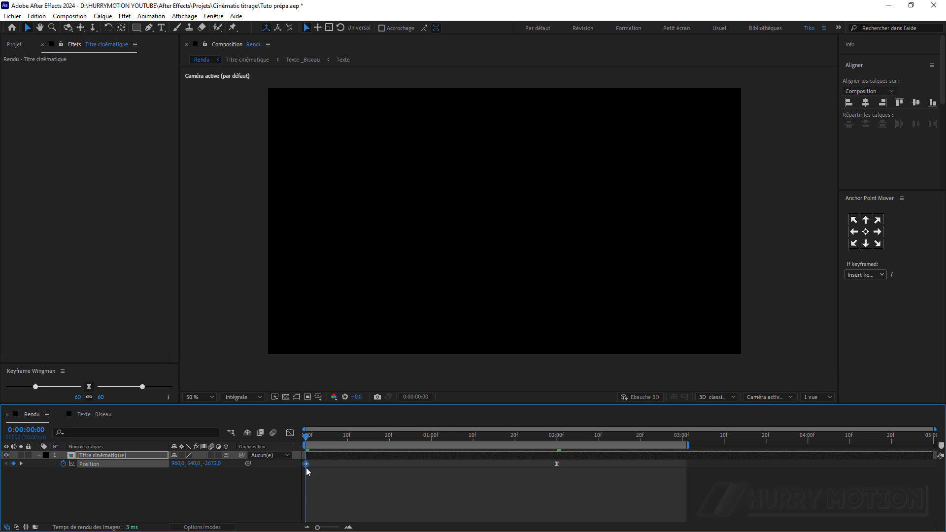
left_click_drag(586, 466, 294, 469)
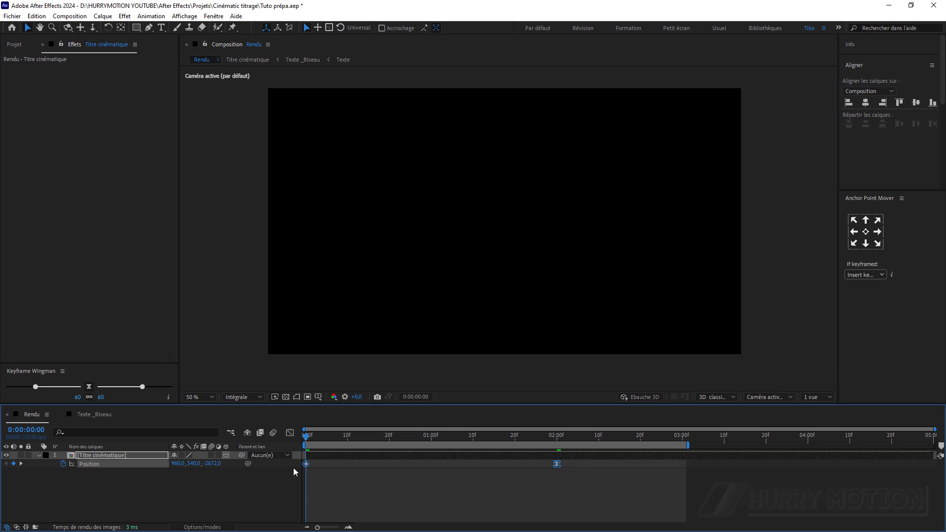
left_click(291, 432)
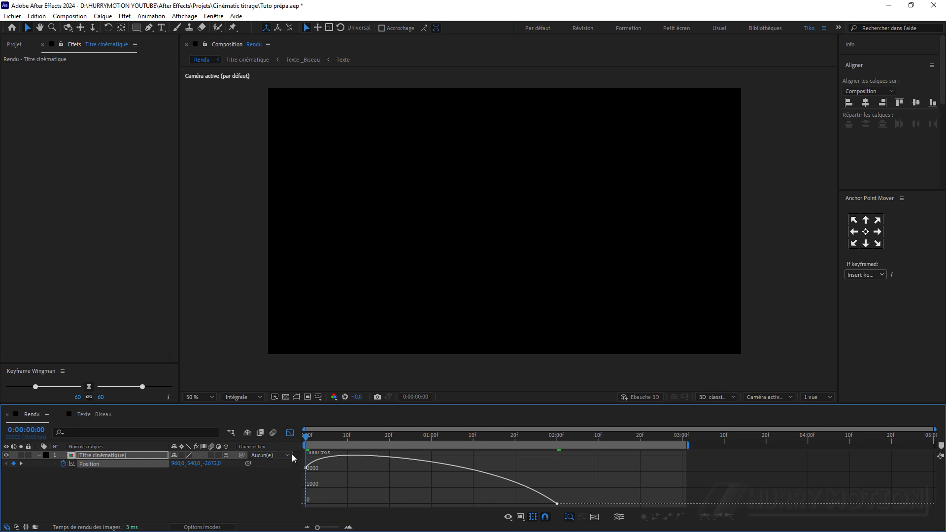
left_click(290, 433)
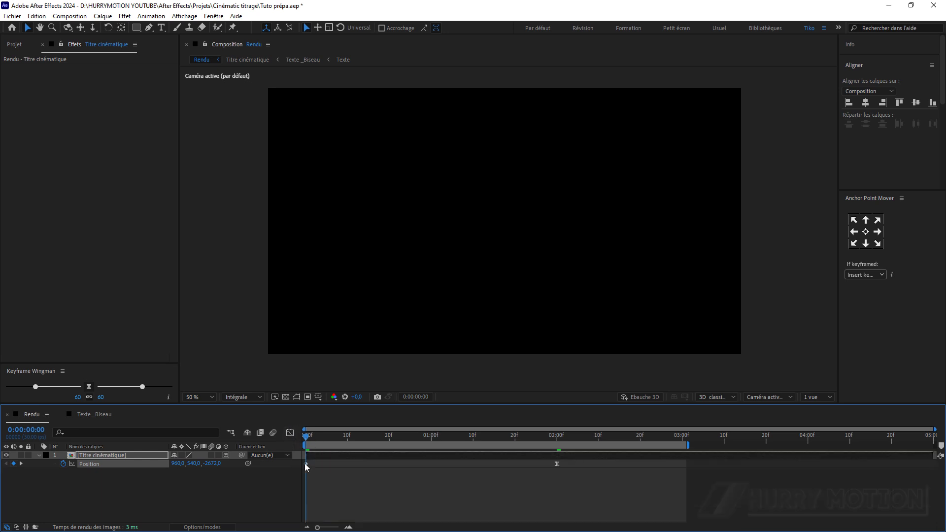
Apply Lissage à l'approche to the first Position keyframe, check the speed curve, and preview the title animation
right_click(306, 463)
mouse_move(393, 460)
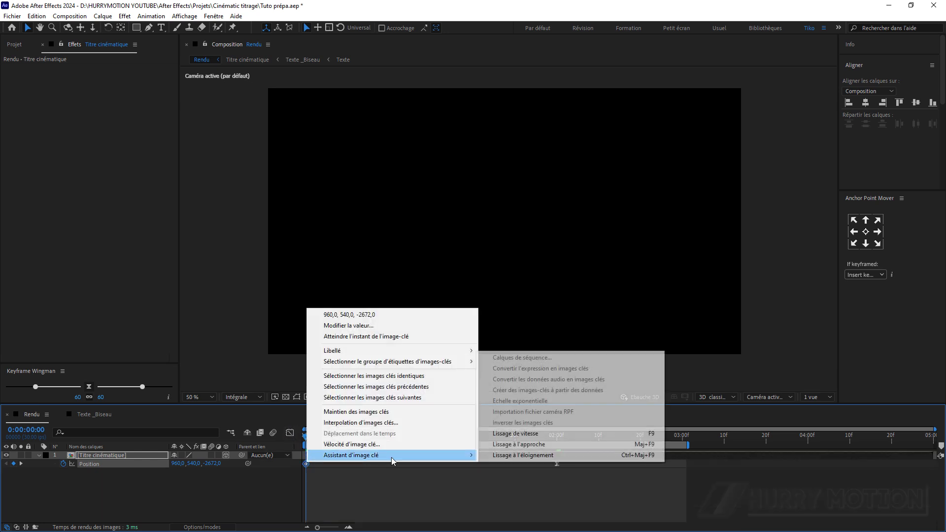
left_click(540, 445)
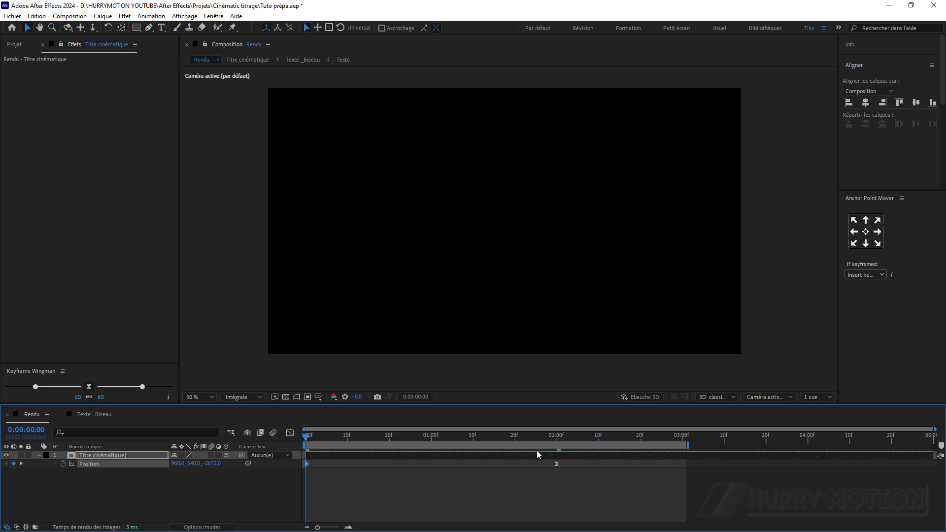
left_click(289, 432)
left_click(290, 433)
key("space")
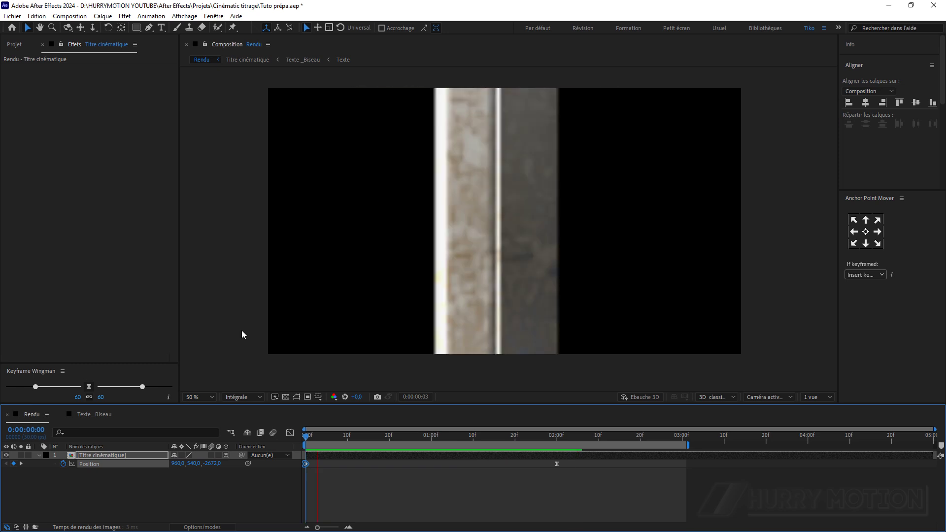
key("space")
Enable motion blur on Titre cinématique and preview the animation with its starting Z position at -2746
left_click(211, 455)
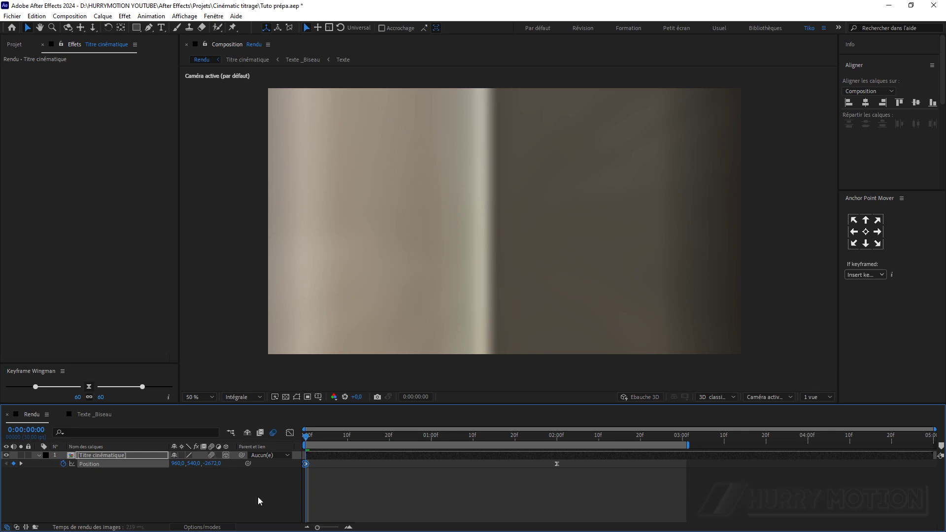
key("space")
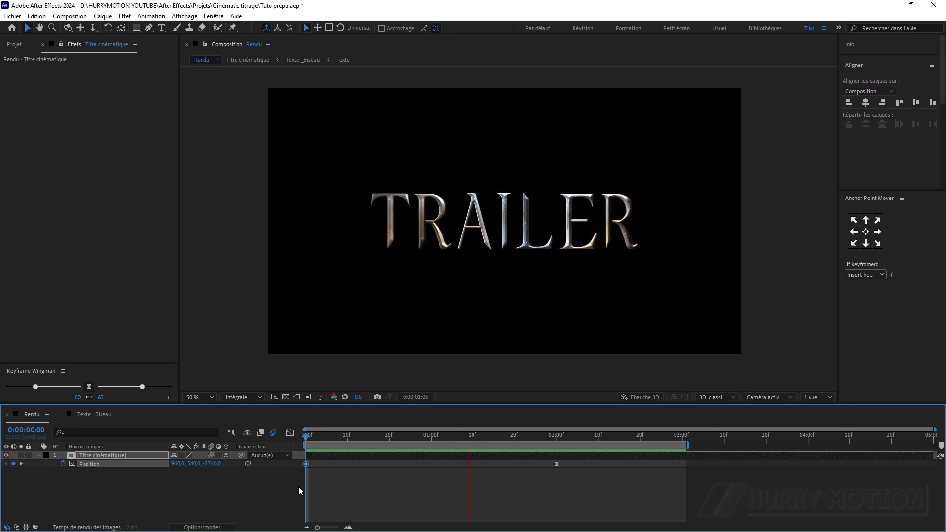
key("space")
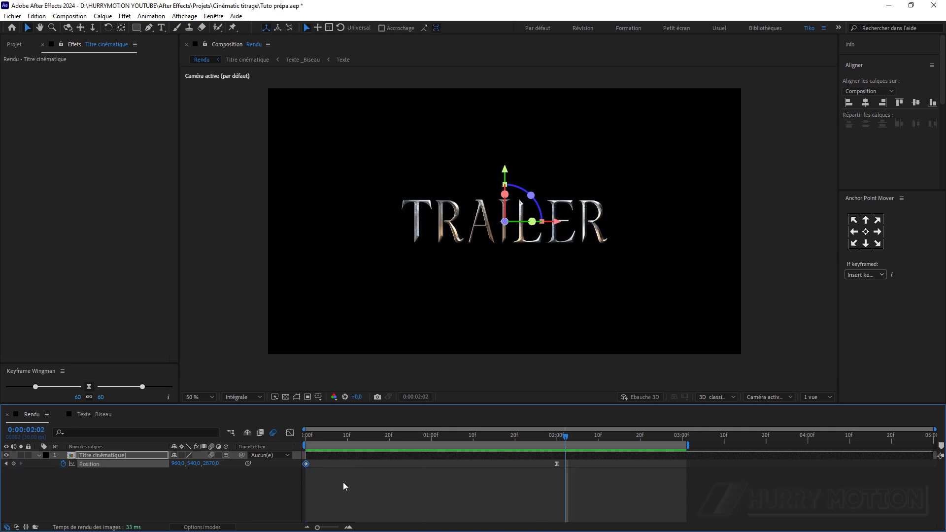
Add a two-node camera named Caméra 1 to the Rendu composition using the 24 mm preset
left_click(39, 456)
right_click(114, 477)
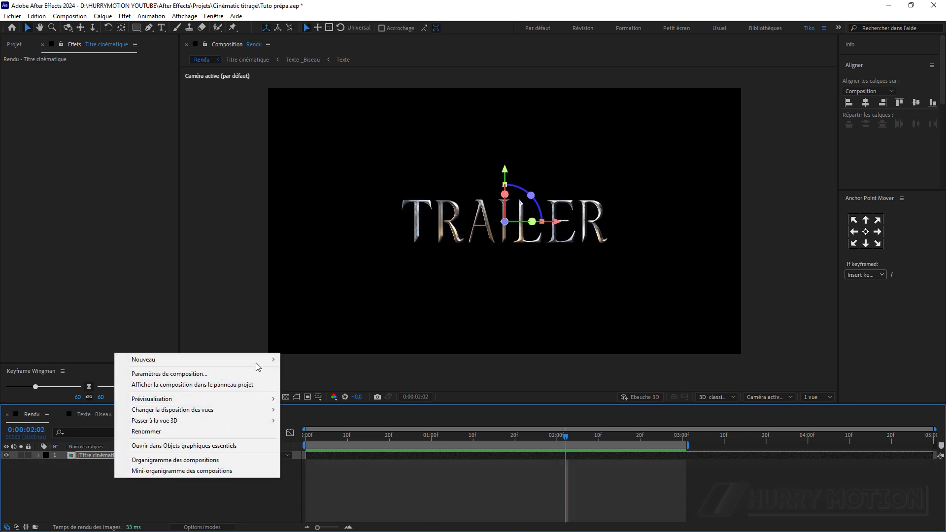
mouse_move(259, 360)
left_click(346, 405)
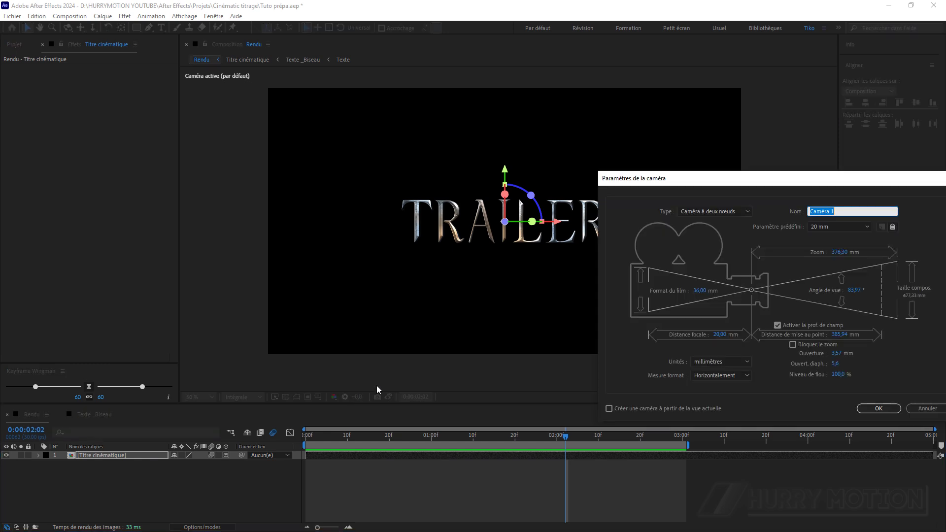
left_click(826, 228)
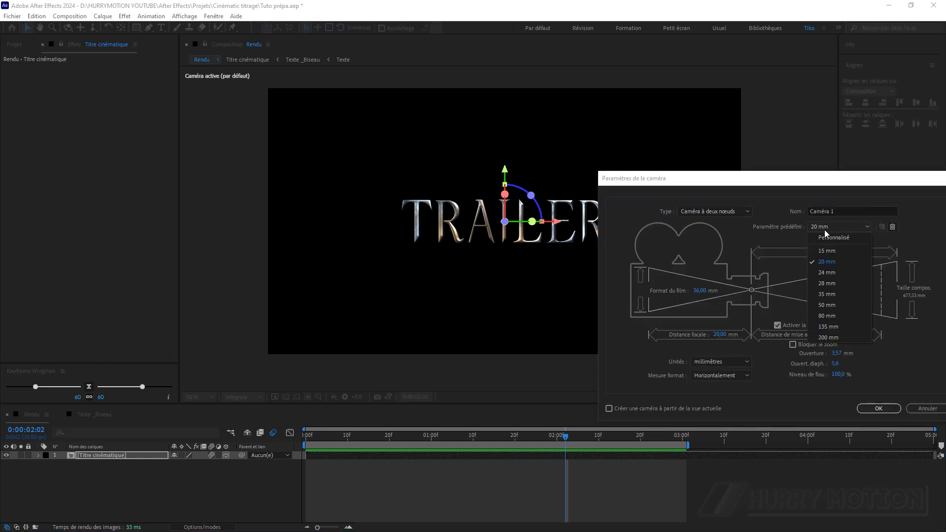
left_click(829, 274)
left_click(882, 408)
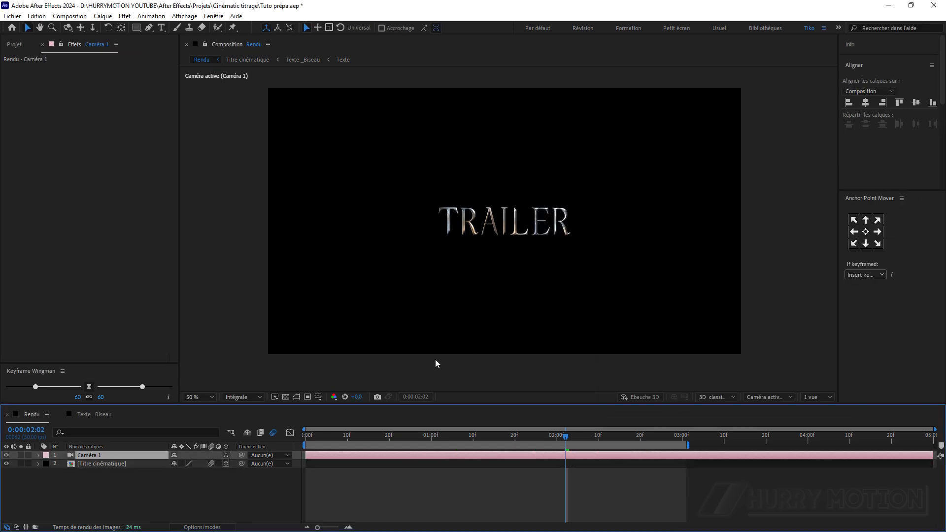
Bring the title closer by setting the Z of its Position keyframe at 0:00:02:00 to 1334
left_click(114, 463)
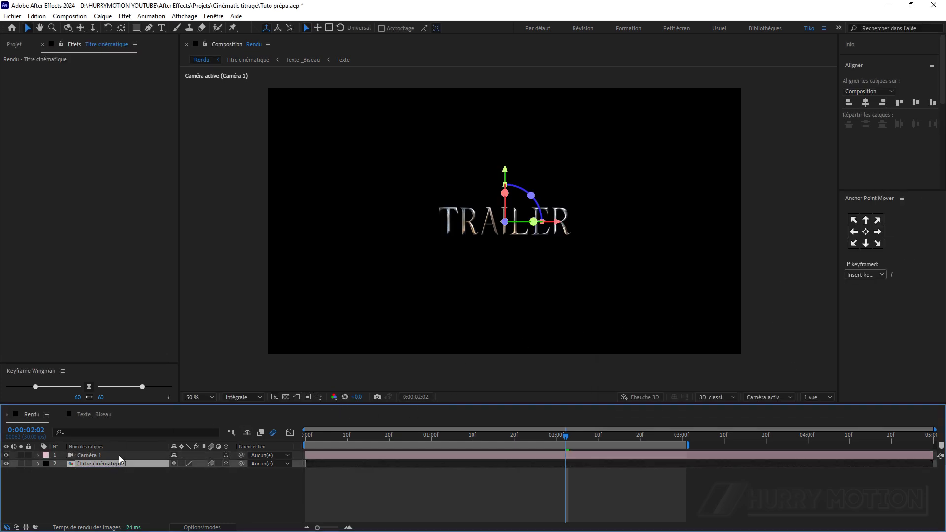
key("p")
left_click_drag(565, 439, 551, 441)
left_click_drag(215, 476, 151, 476)
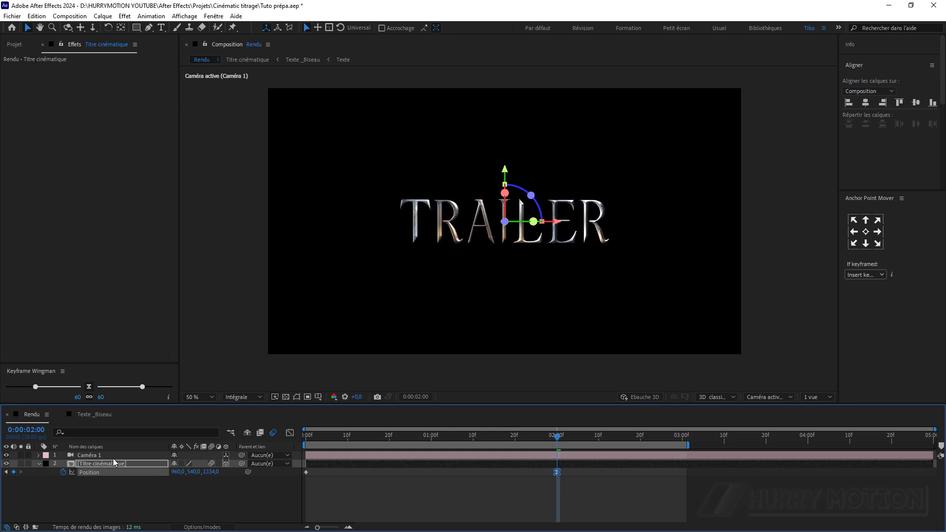
Add a Position keyframe to Caméra 1 at 0:00:01:10, keeping the camera at its current position
left_click_drag(567, 439, 473, 451)
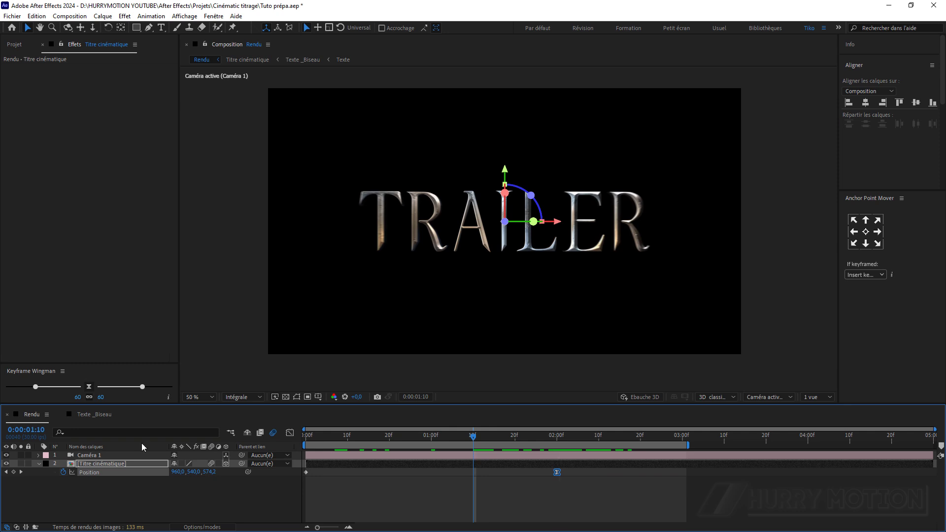
left_click(90, 455)
key("p")
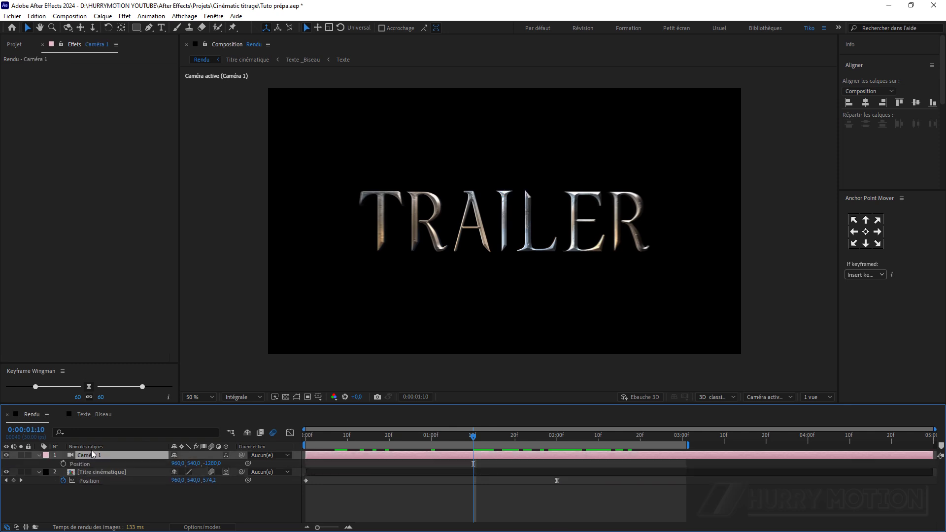
left_click(64, 464)
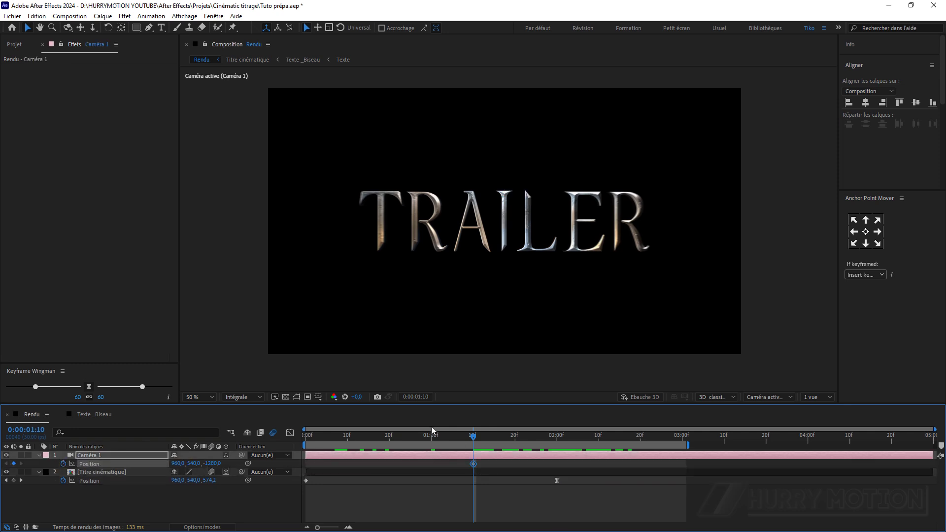
Move Caméra 1 along Z at 0:00:02:20 and apply Lissage de vitesse to both camera Position keyframes
left_click_drag(475, 438, 643, 446)
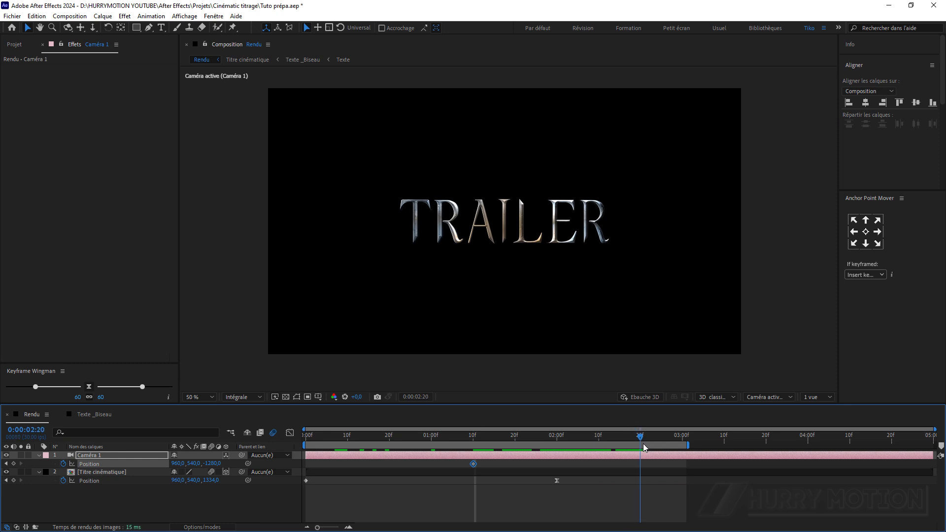
left_click_drag(212, 464, 118, 459)
left_click_drag(658, 463, 443, 469)
key("F9")
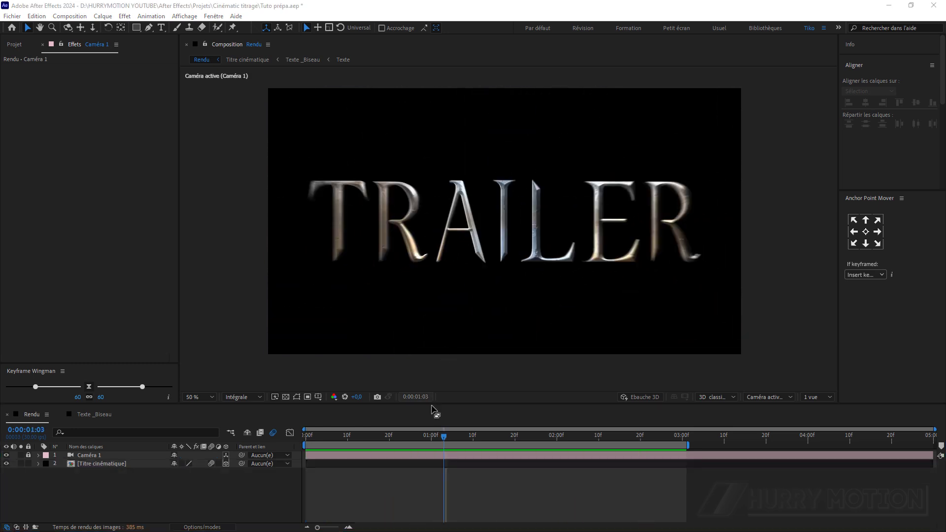
Draw a closed four-point Pen mask around the final R on the Titre cinématique layer at 0:00:01:03
mouse_move(443, 436)
left_mouse_down()
mouse_move(395, 436)
mouse_move(458, 438)
mouse_move(407, 437)
mouse_move(449, 437)
mouse_move(440, 436)
left_mouse_up()
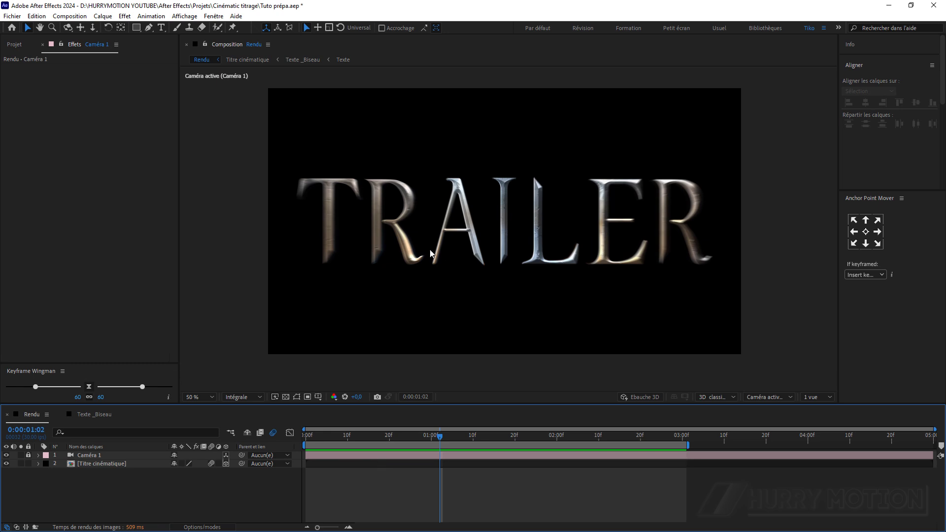
mouse_move(437, 436)
left_mouse_down()
mouse_move(429, 436)
mouse_move(444, 437)
left_mouse_up()
left_click(115, 463)
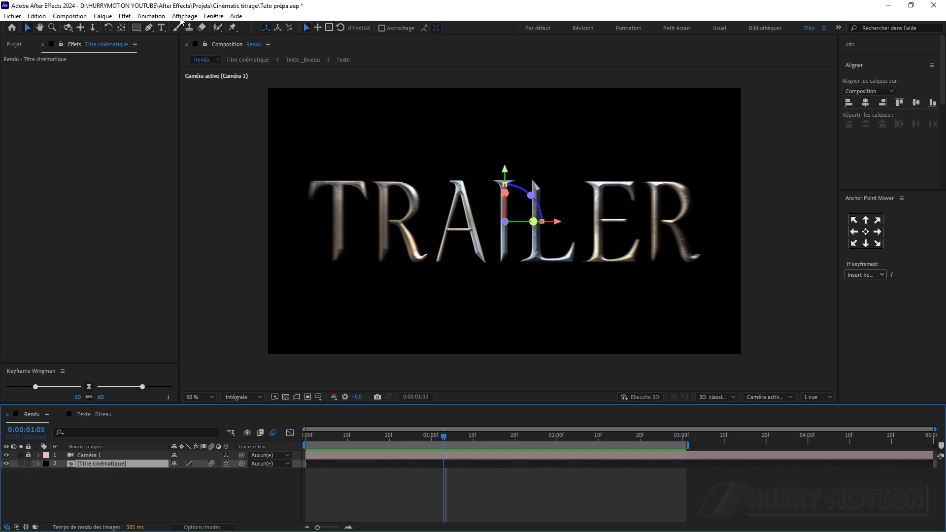
left_click(148, 30)
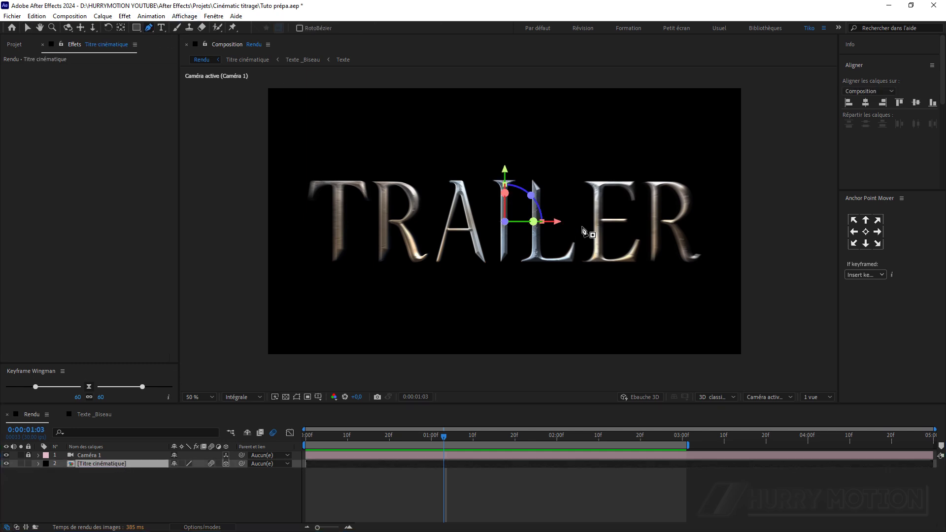
left_click(642, 161)
left_click(646, 270)
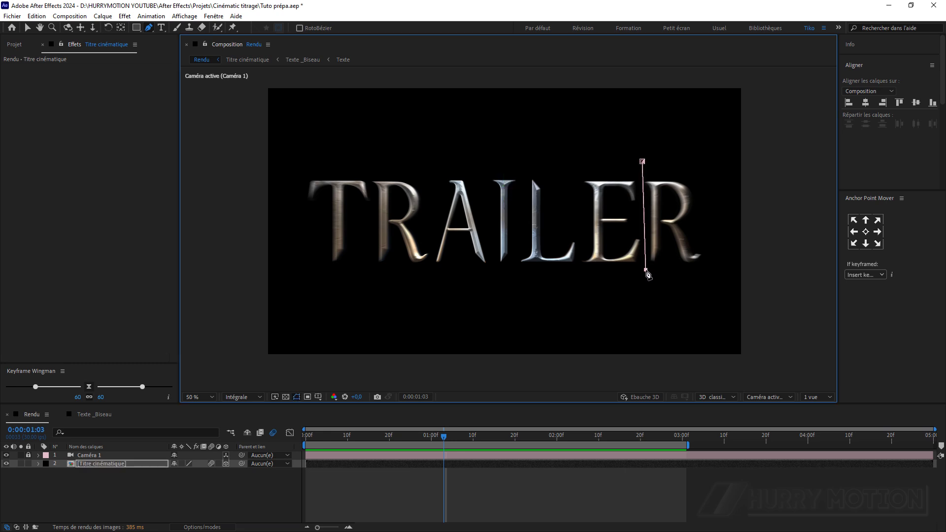
left_click(716, 274)
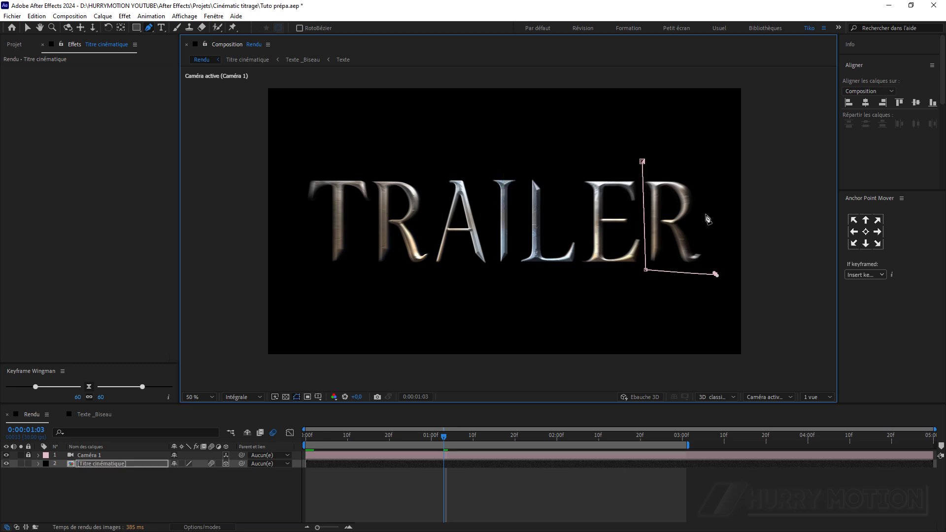
left_click(706, 163)
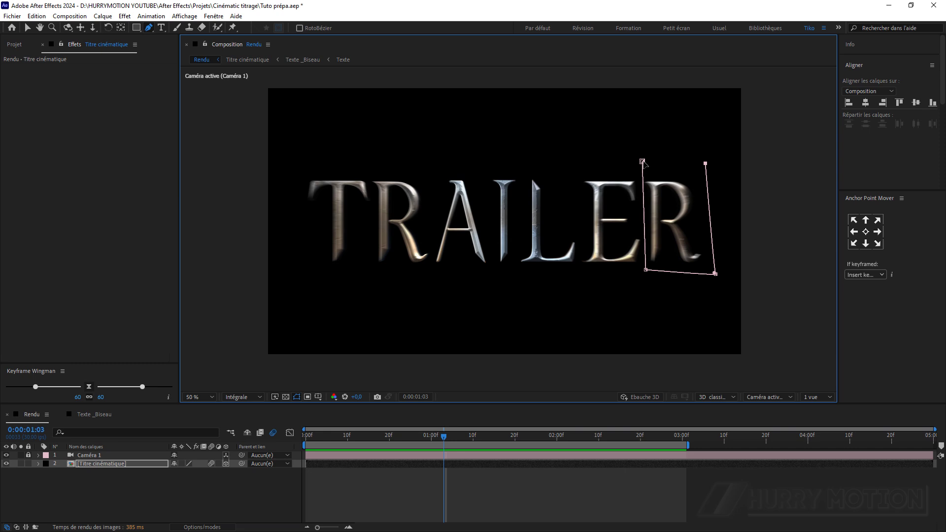
left_click(642, 162)
Duplicate the masked Titre cinématique layer and invert the mask on the upper copy
left_click(105, 463)
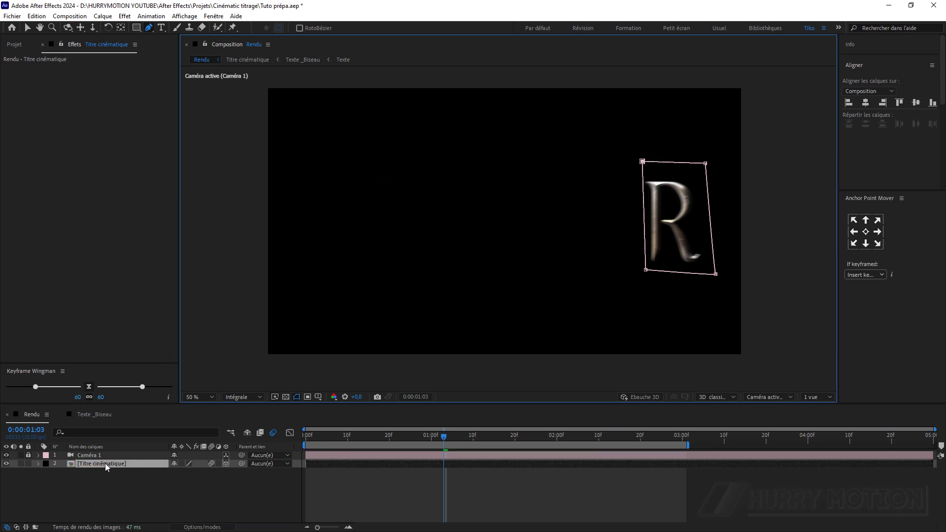
key("ctrl+d")
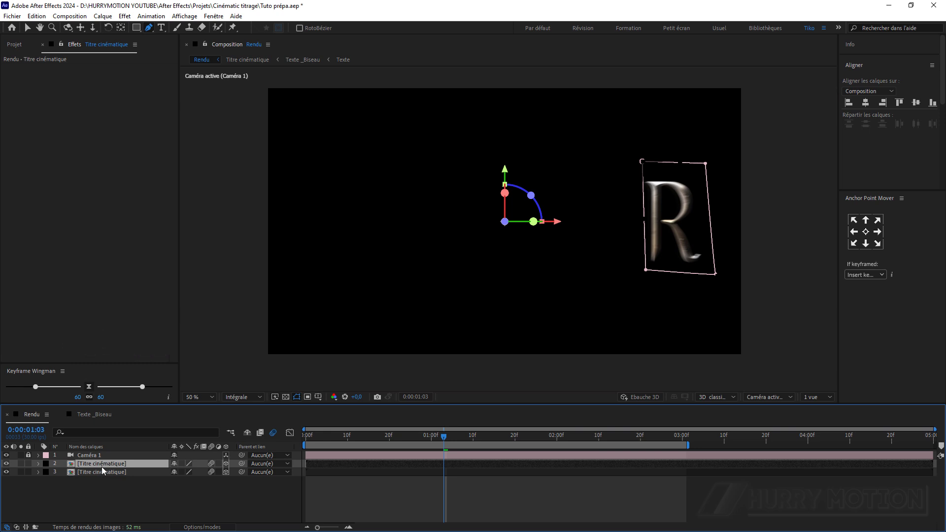
key("m")
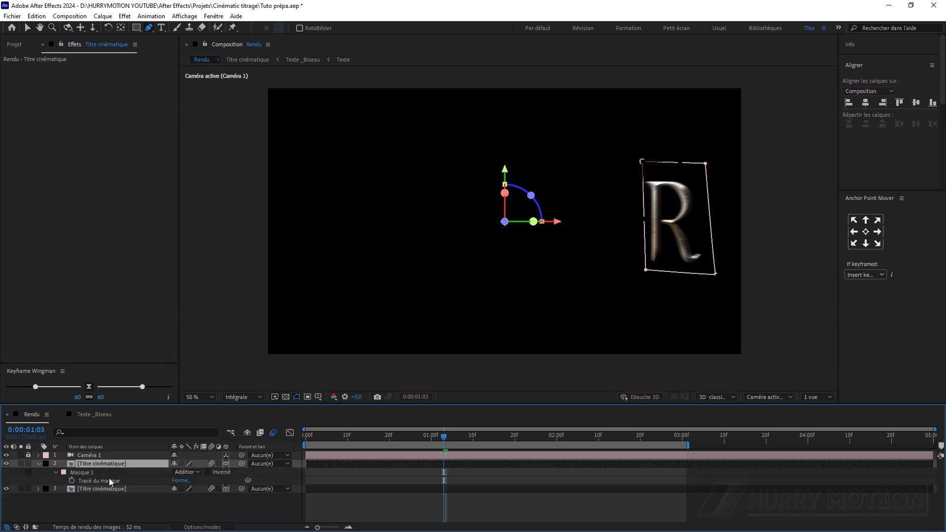
left_click(208, 470)
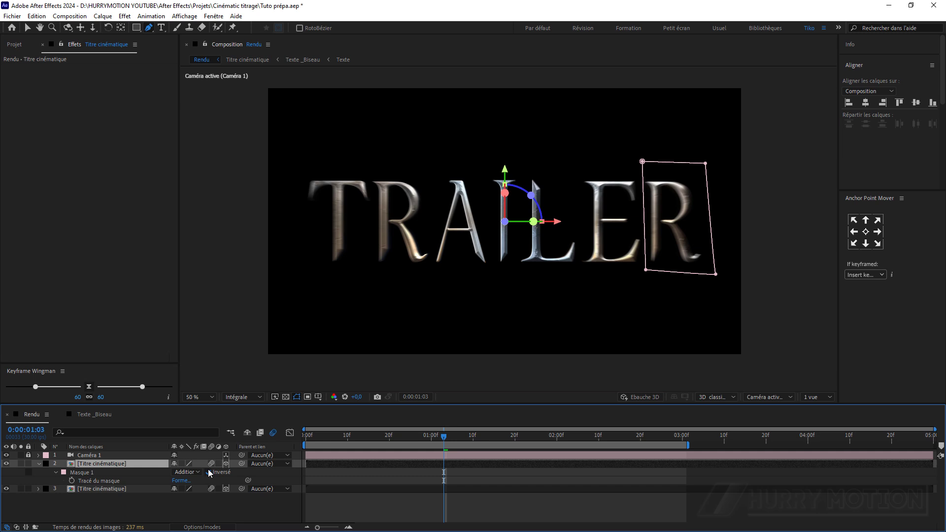
key("Return")
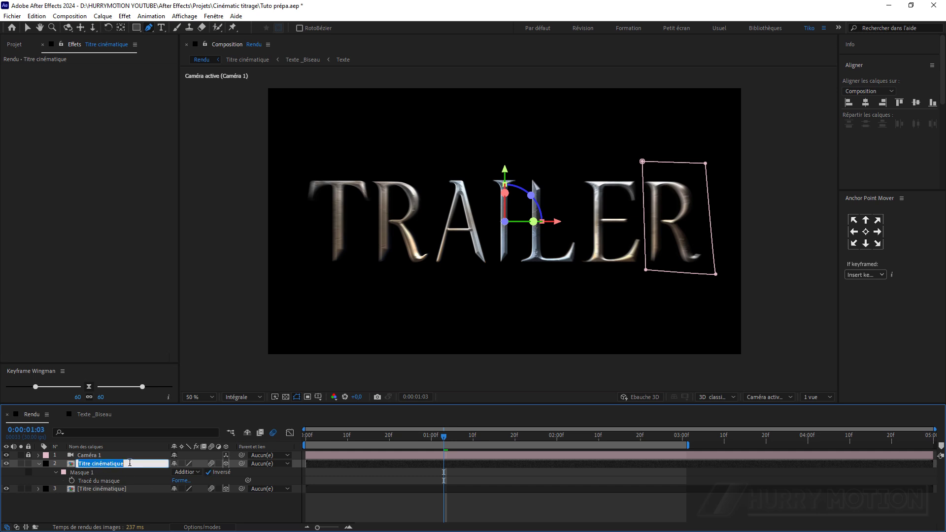
type("R")
key("Return")
left_click(39, 465)
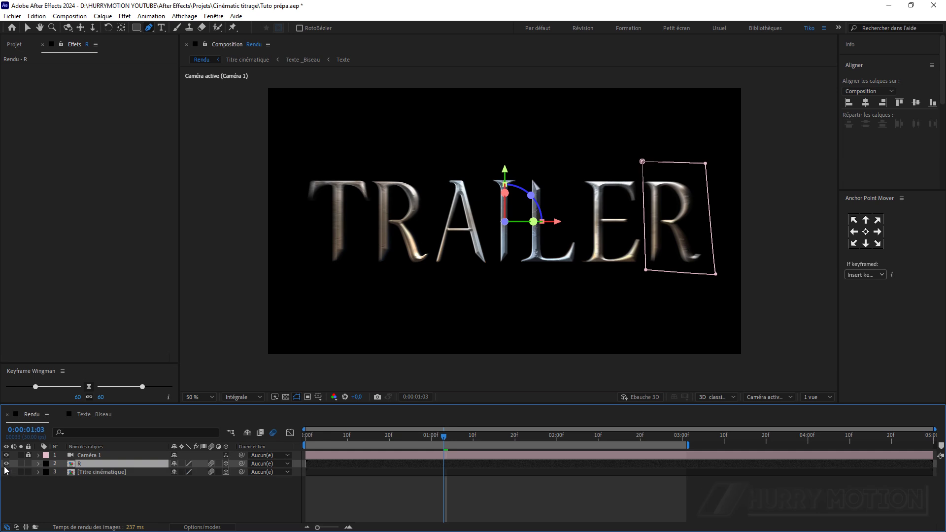
left_click(6, 472)
left_click(7, 472)
left_click(6, 464)
left_click(7, 464)
left_click(7, 464)
left_click(6, 464)
left_click(7, 472)
key("ctrl+z")
key("ctrl+z")
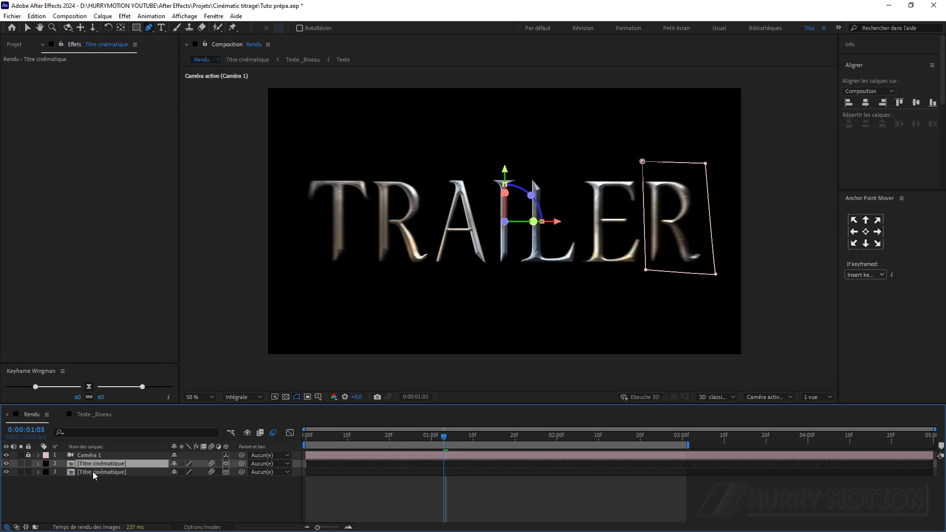
Rename the lower Titre cinématique layer, which holds the isolated last letter, as R
left_click(94, 473)
key("Return")
type("R")
left_click(99, 491)
Delay the R layer's first Position keyframe to about 0:00:00:17 and preview the animation from the start
left_click(93, 468)
key("p")
left_click_drag(445, 438, 348, 436)
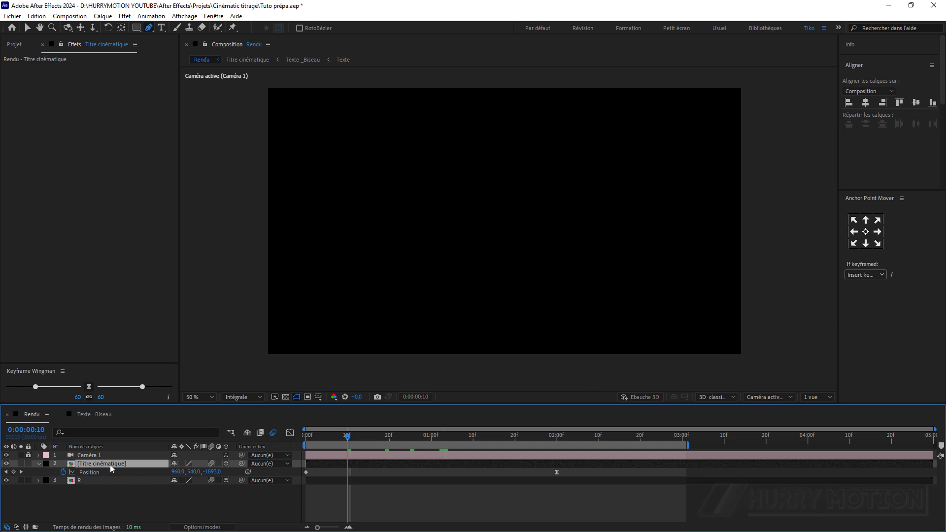
left_click(102, 481)
key("p")
left_click(306, 489)
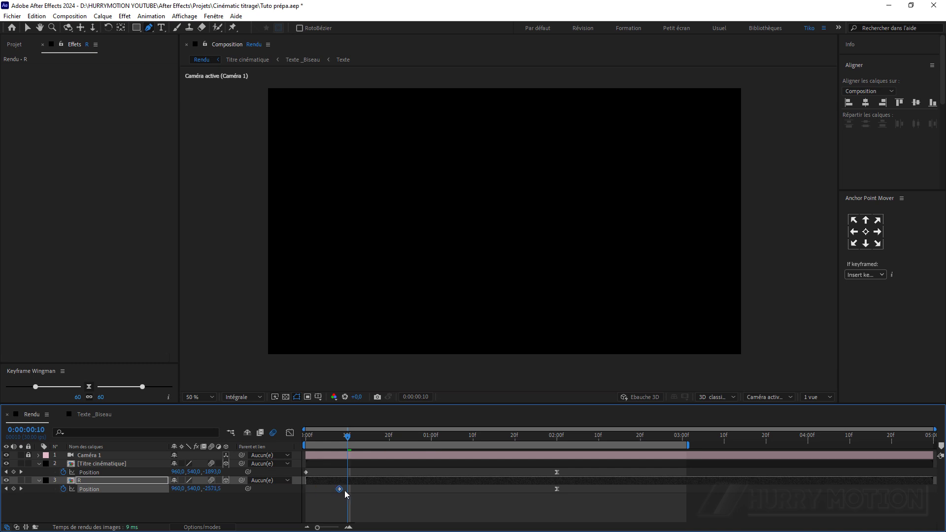
left_click_drag(344, 490, 353, 491)
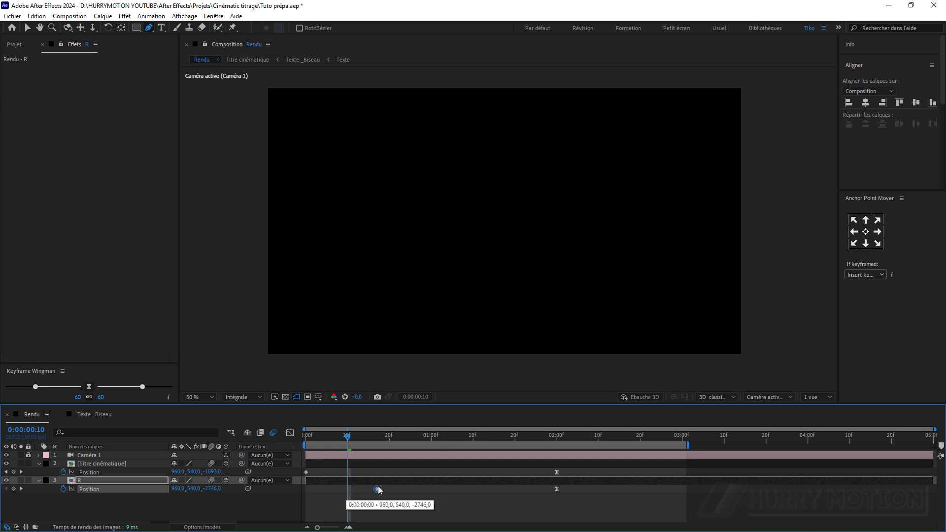
key("Home")
key("space")
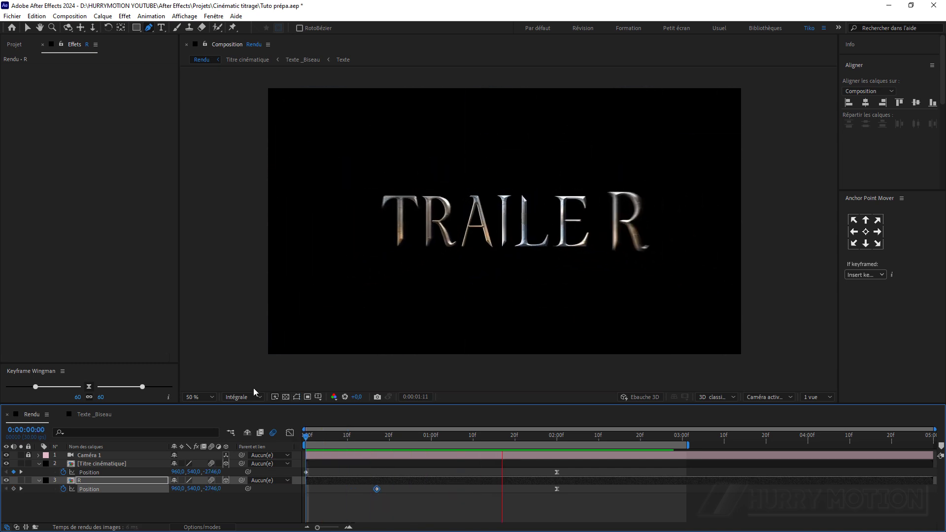
key("space")
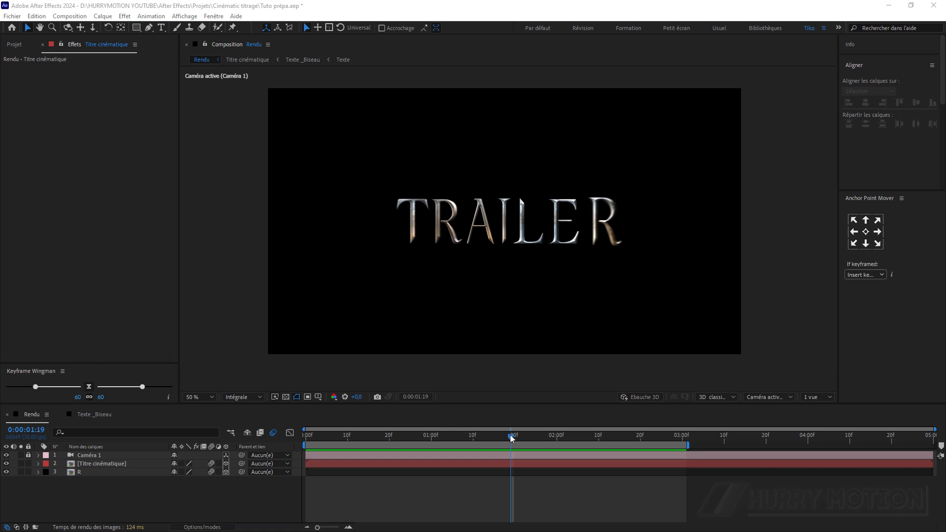
Separate the first letter at 0:00:01:17 into its own layer named T, mask it on Titre cinématique, and preview the result
mouse_move(512, 436)
left_mouse_down()
mouse_move(554, 433)
mouse_move(466, 432)
mouse_move(510, 433)
mouse_move(503, 433)
left_mouse_up()
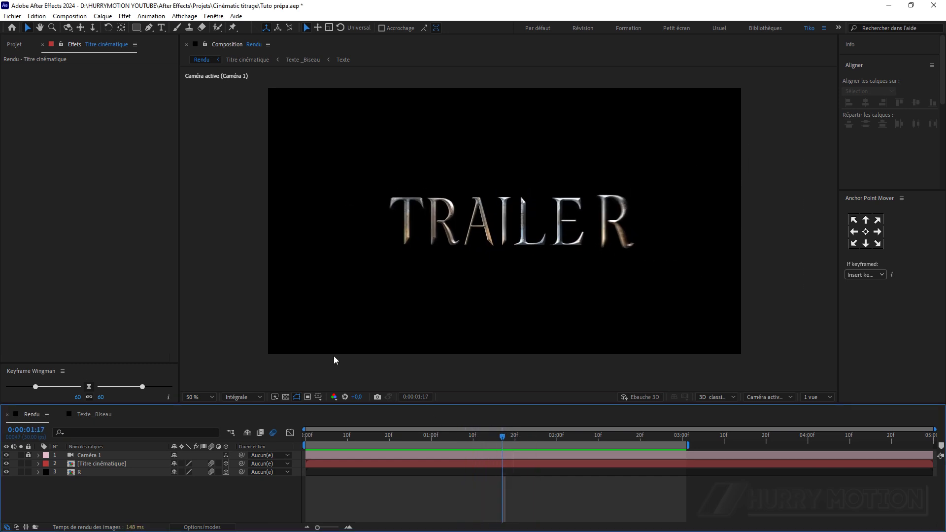
left_click(98, 463)
left_click(89, 472)
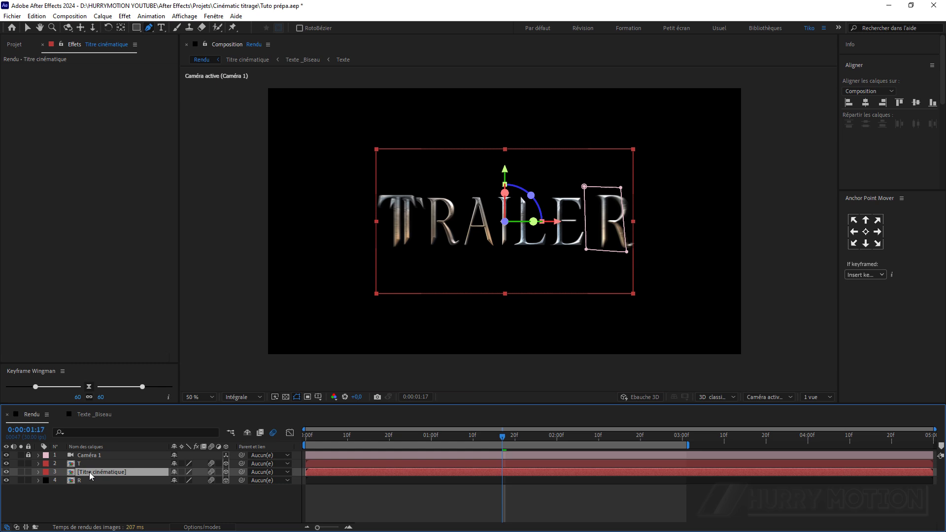
left_click(69, 498)
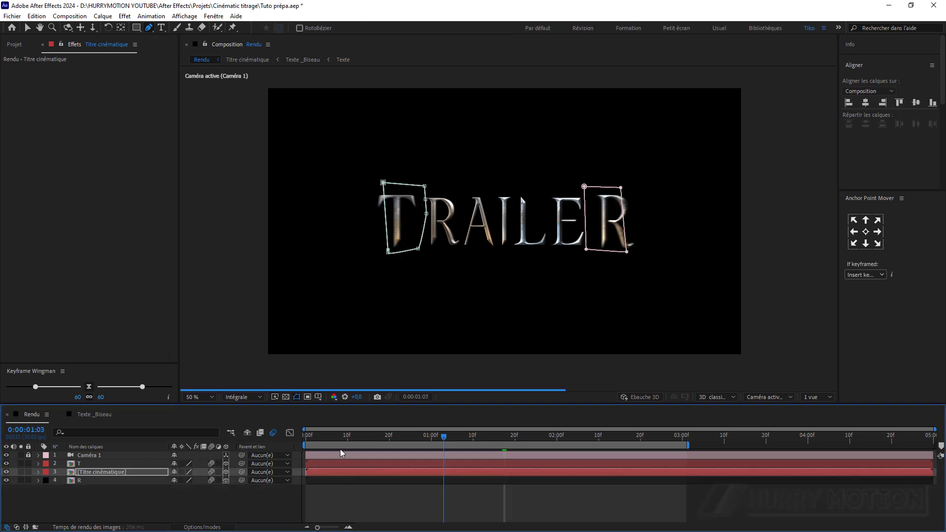
key("space")
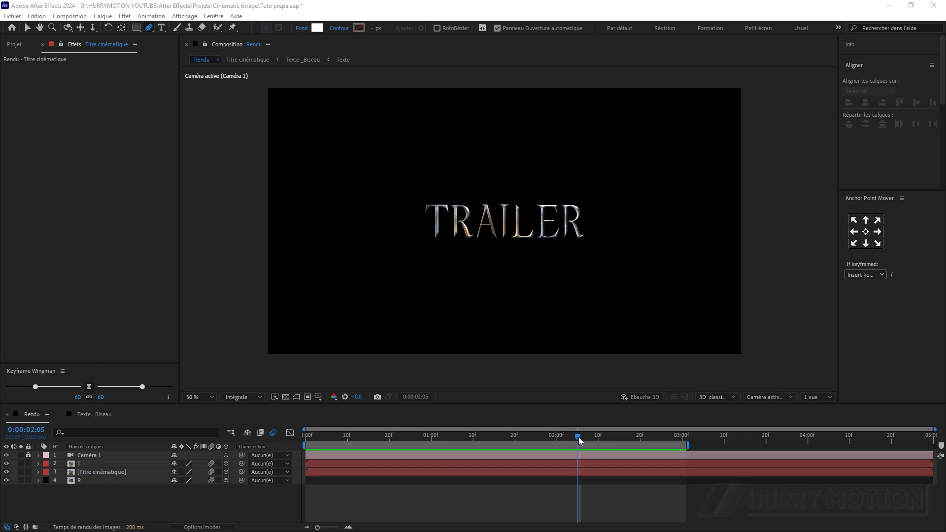
left_click_drag(580, 440, 481, 418)
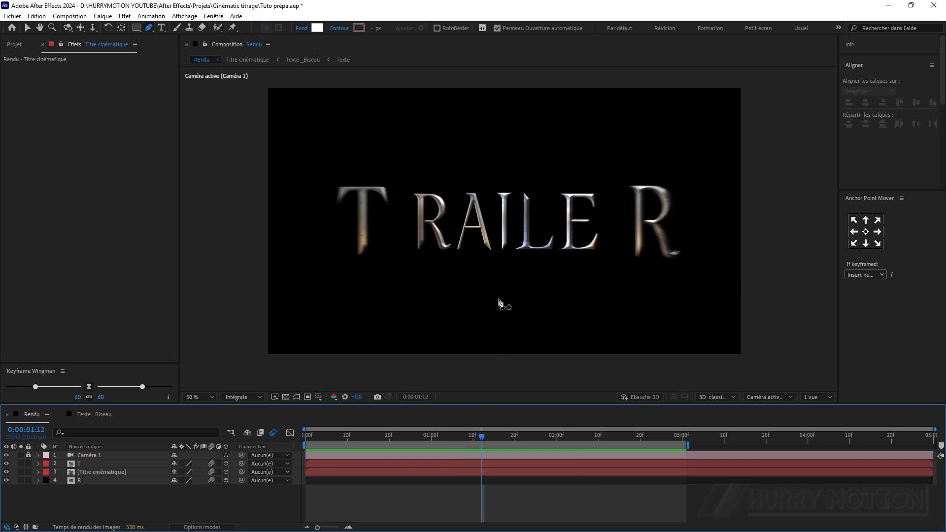
Create a black solid named Saber above the T layer with the time at 0:00:01:25
left_click_drag(489, 439, 539, 433)
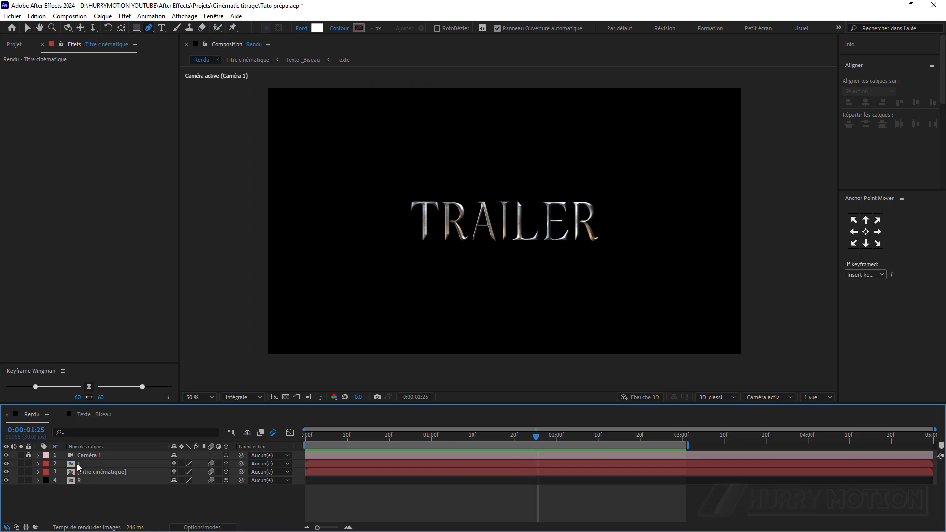
left_click(88, 464)
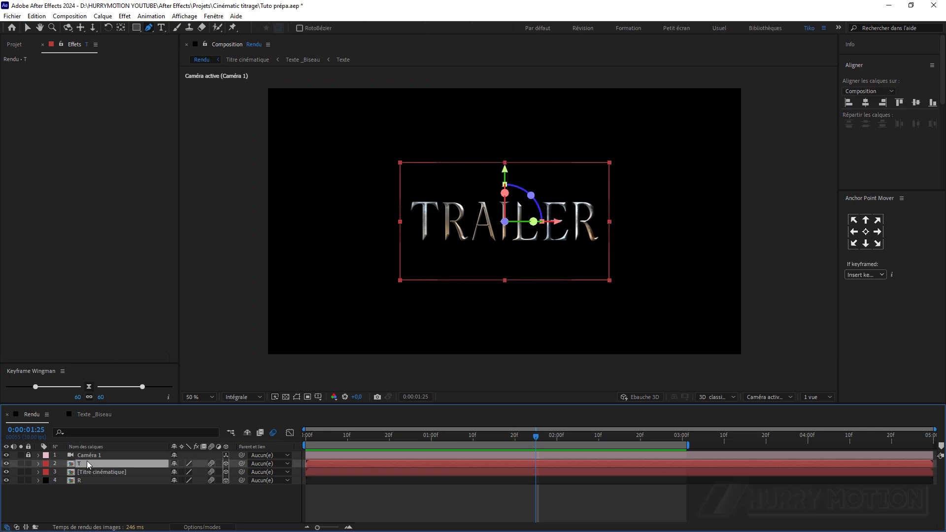
key("ctrl+y")
type("Saber")
left_click(505, 359)
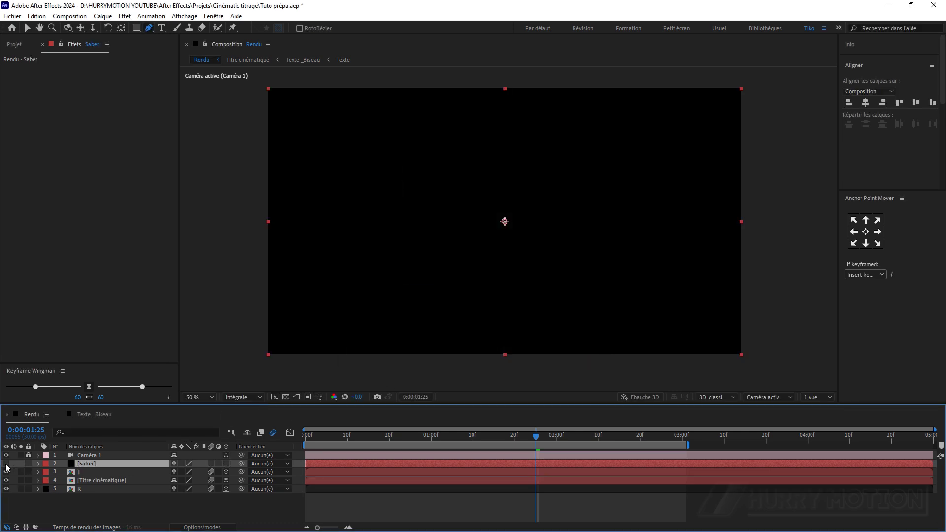
Hide the Saber solid and draw an open vertical mask path on it along the stem of the letter I
left_click(6, 464)
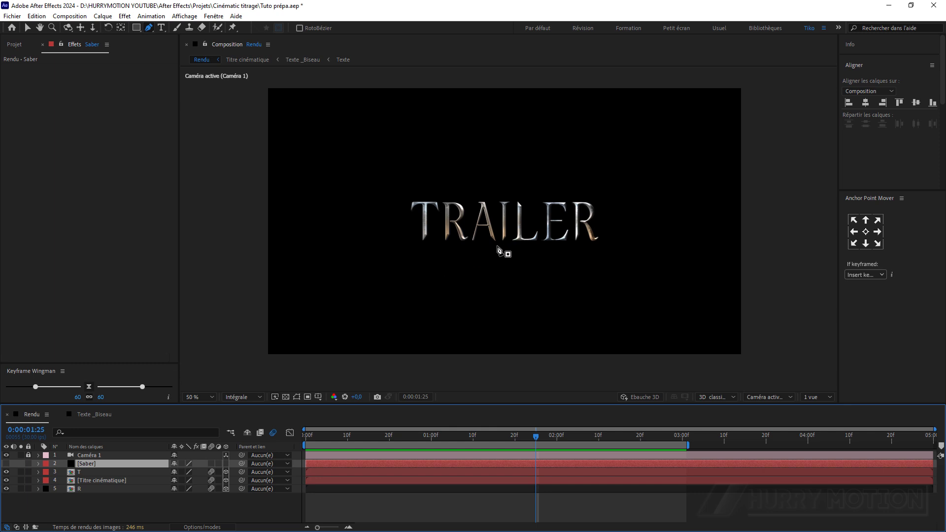
key("period")
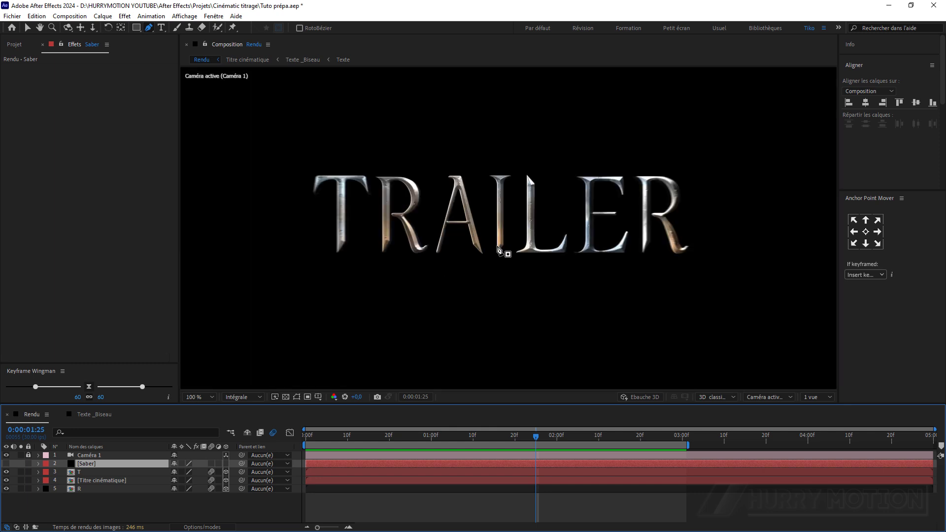
left_click(500, 179)
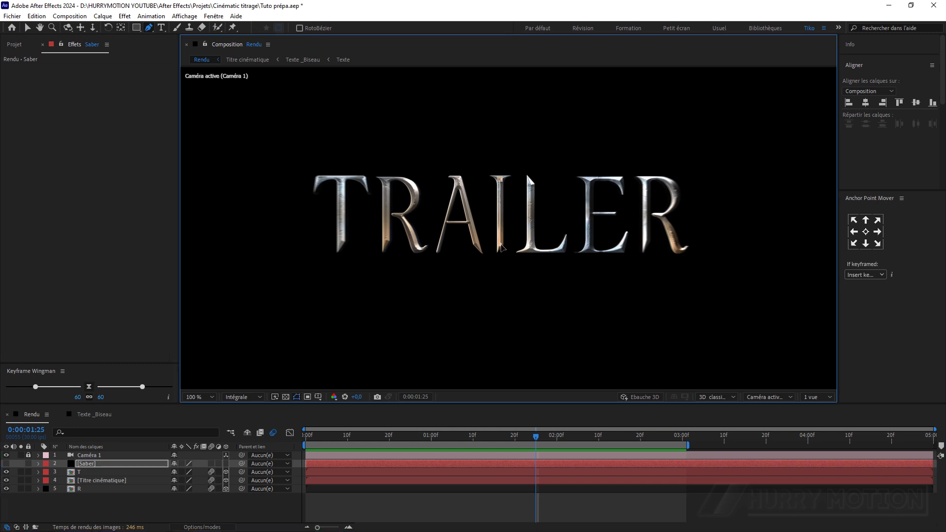
left_click(28, 29)
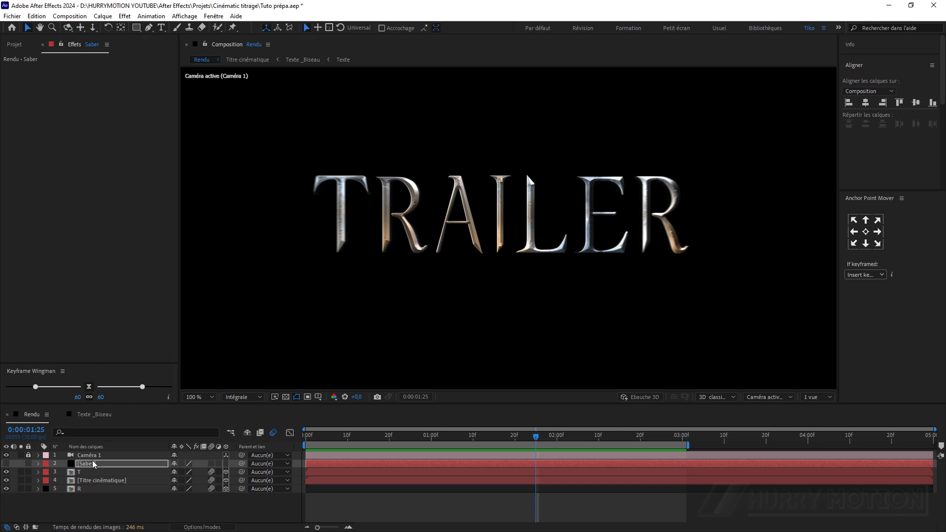
Make the Saber solid visible again and apply the Saber effect to it
left_click(93, 464)
left_click(5, 464)
left_click(64, 303)
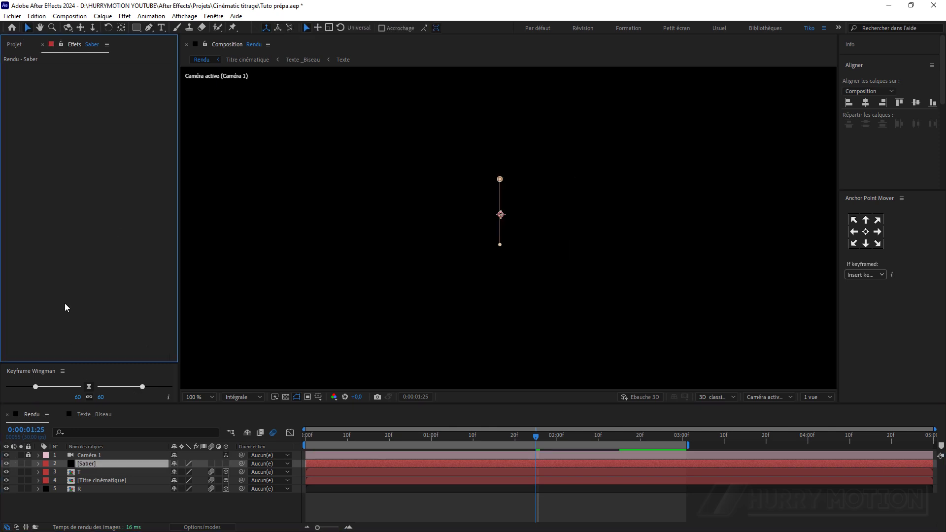
key("ctrl+space")
type("sabv")
key("BackSpace")
left_click(63, 305)
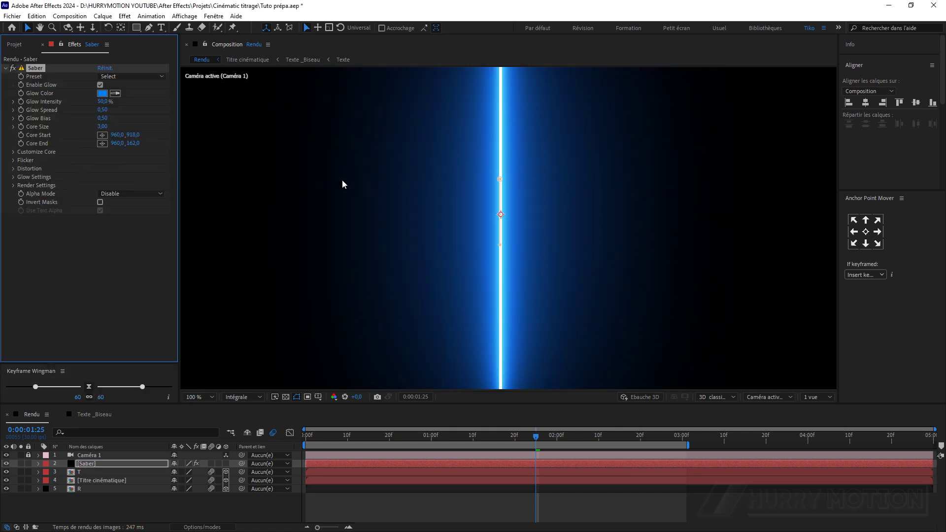
Set the Saber effect's Core Type to Layer Masks under Customize Core
key("comma")
key("comma")
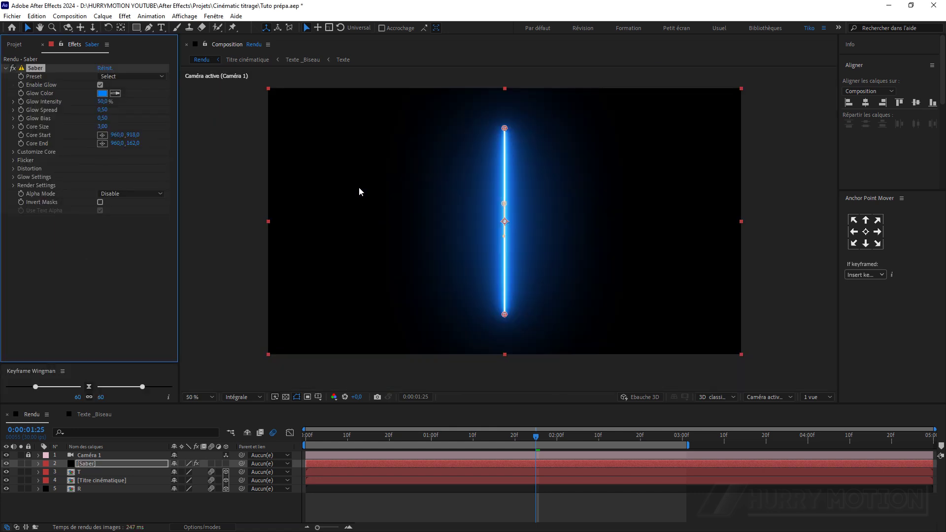
left_click(14, 151)
left_click(141, 161)
left_click(134, 185)
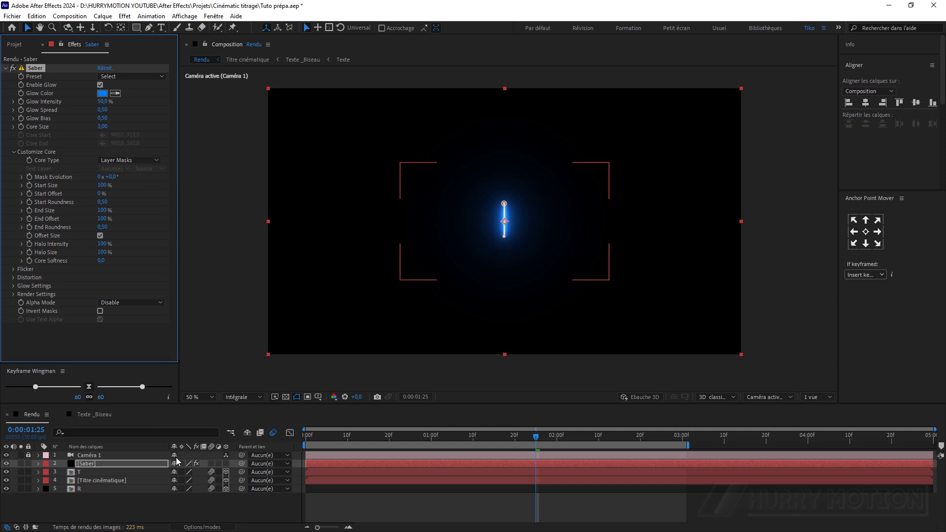
Set the Saber layer's blending mode to Addition so the glow is added over the metallic title
left_click(201, 527)
left_click(182, 468)
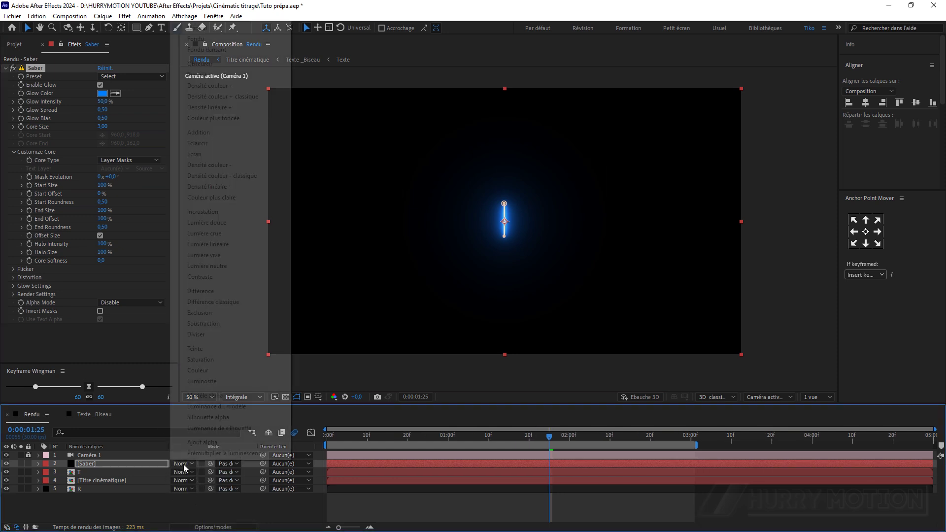
left_click(230, 135)
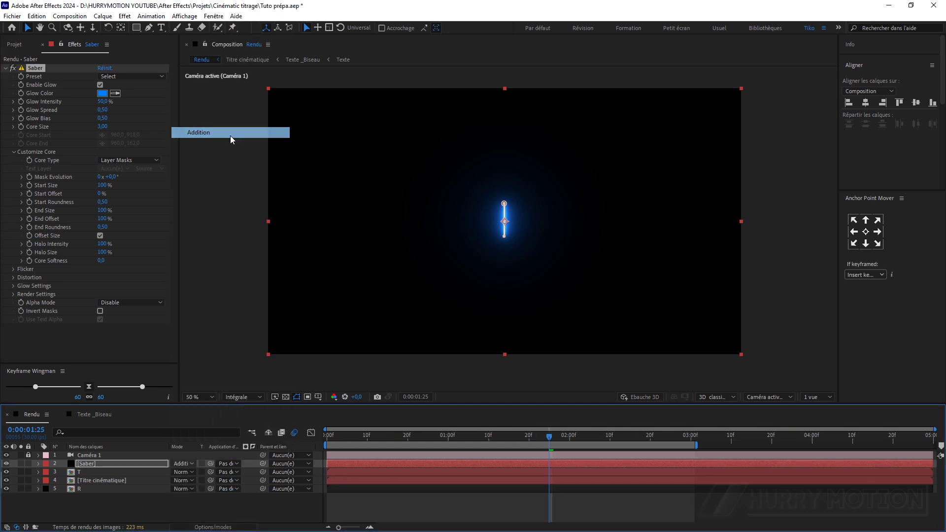
scroll(510, 243, "up", 2)
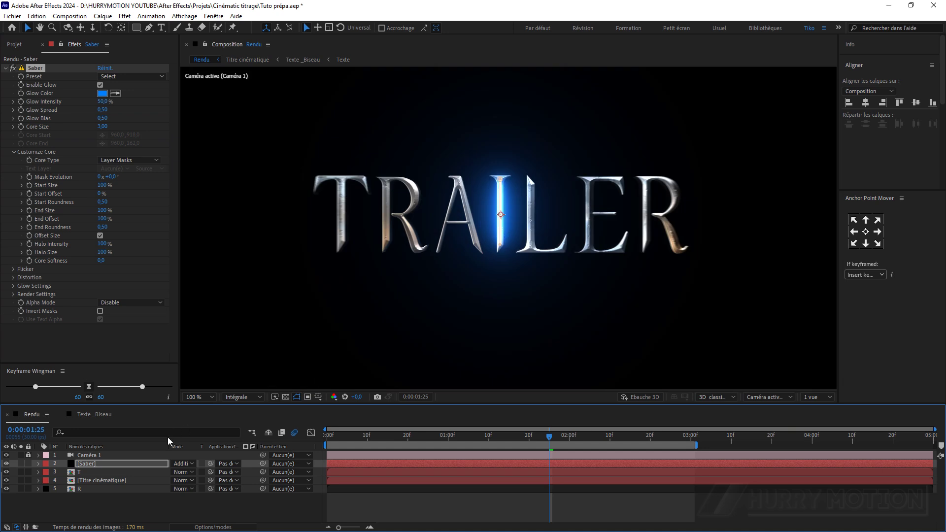
Move the Saber layer directly below the Titre cinématique layer and parent it to Titre cinématique
left_click_drag(120, 467, 118, 488)
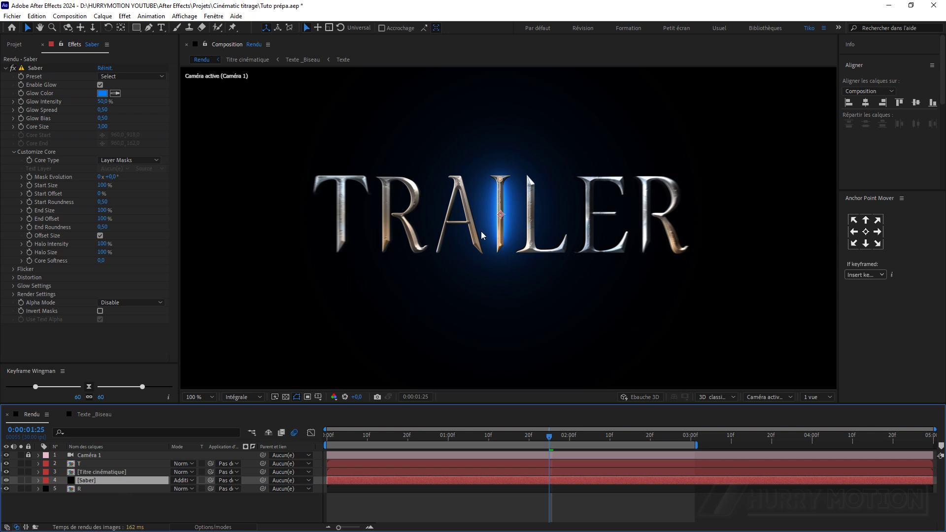
left_click_drag(262, 481, 136, 474)
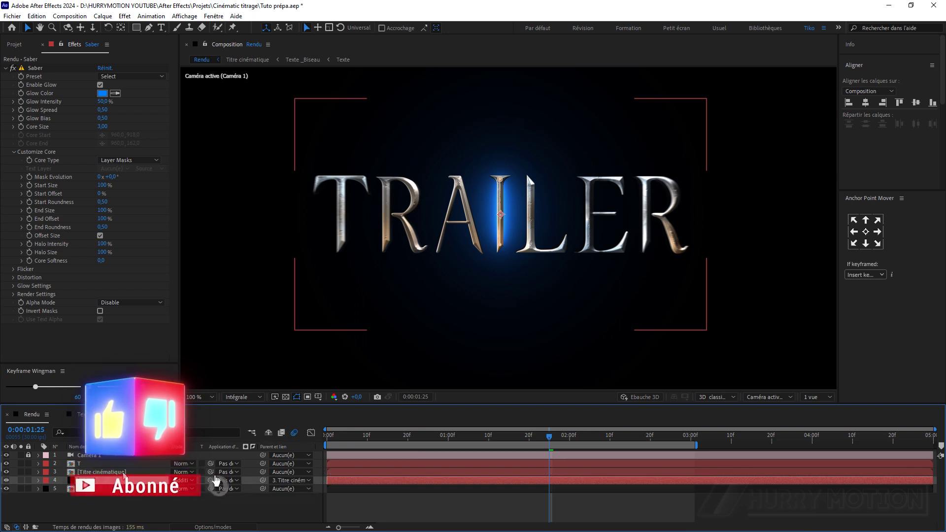
left_click(254, 495)
left_click(129, 480)
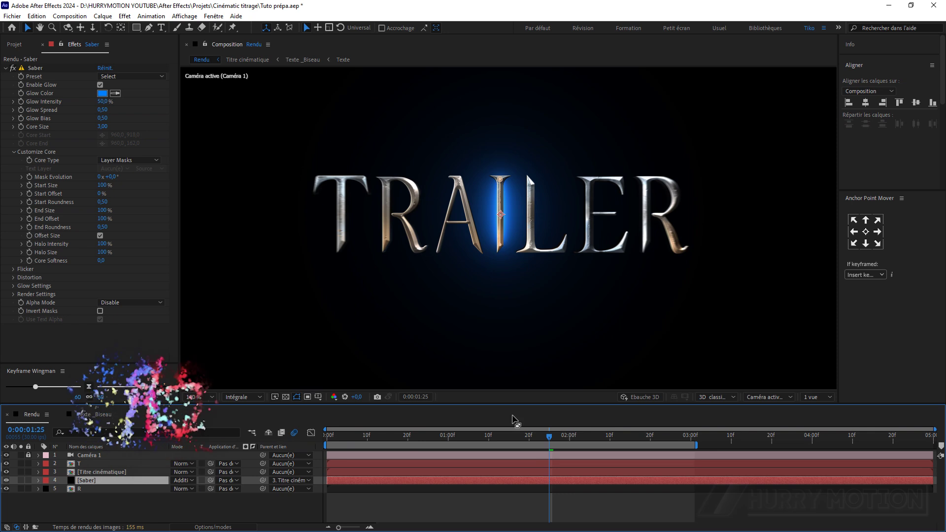
Set the time to 0:00:02:00 and turn the Saber layer into a 3D layer
left_click_drag(561, 441, 570, 457)
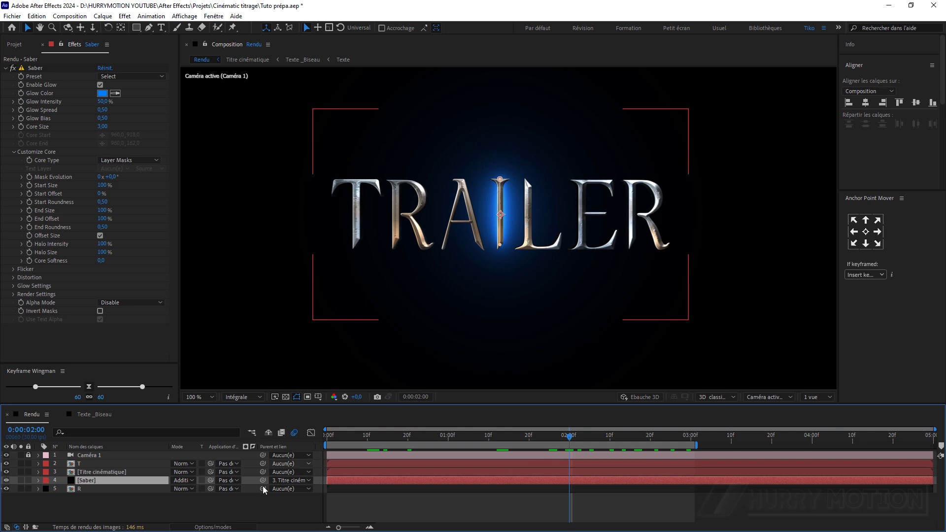
left_click(231, 527)
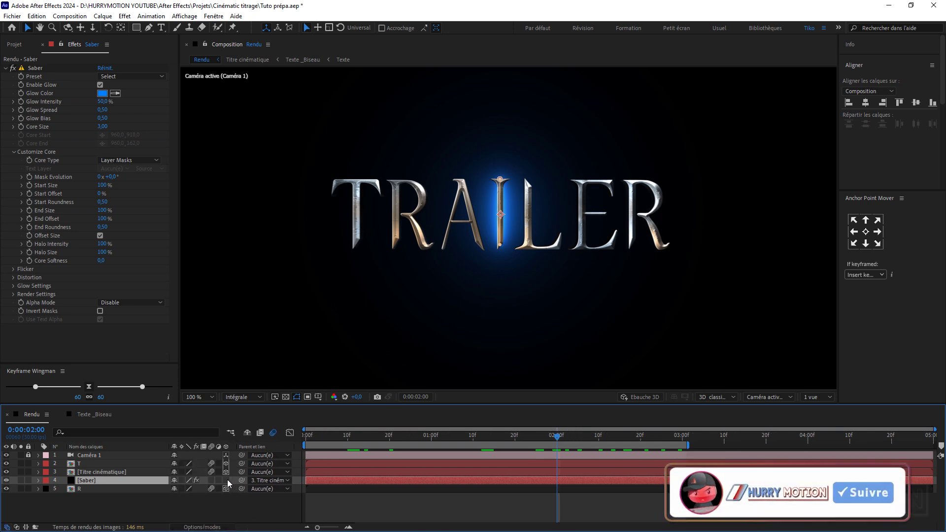
left_click(226, 481)
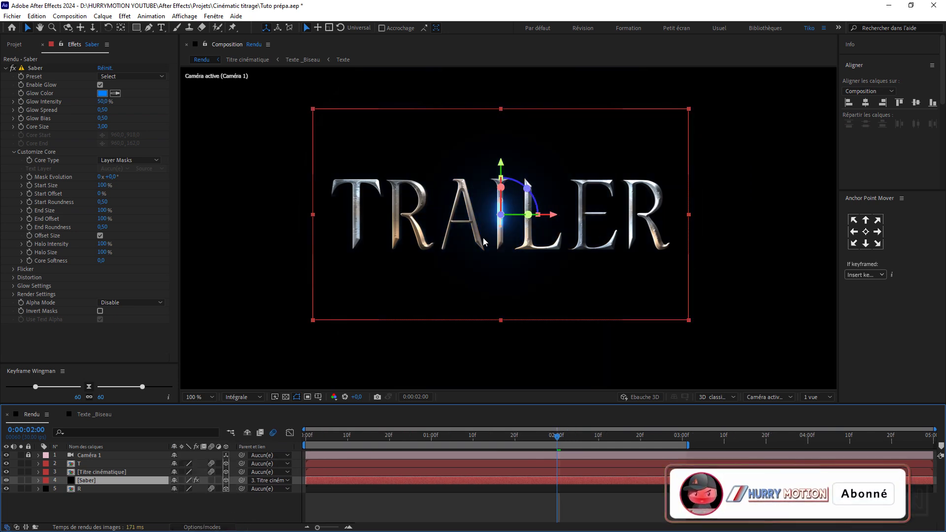
Place the Saber layer behind the title by setting its Z position to 187
key("period")
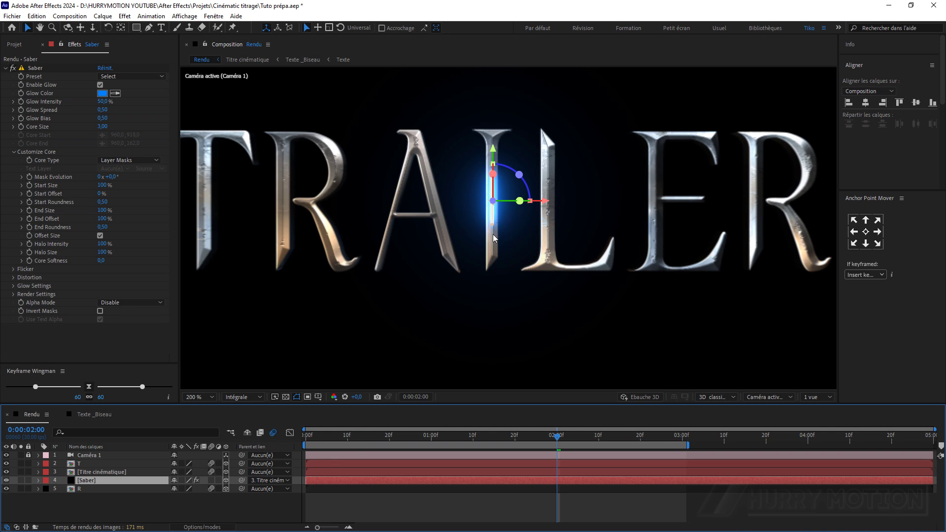
key("p")
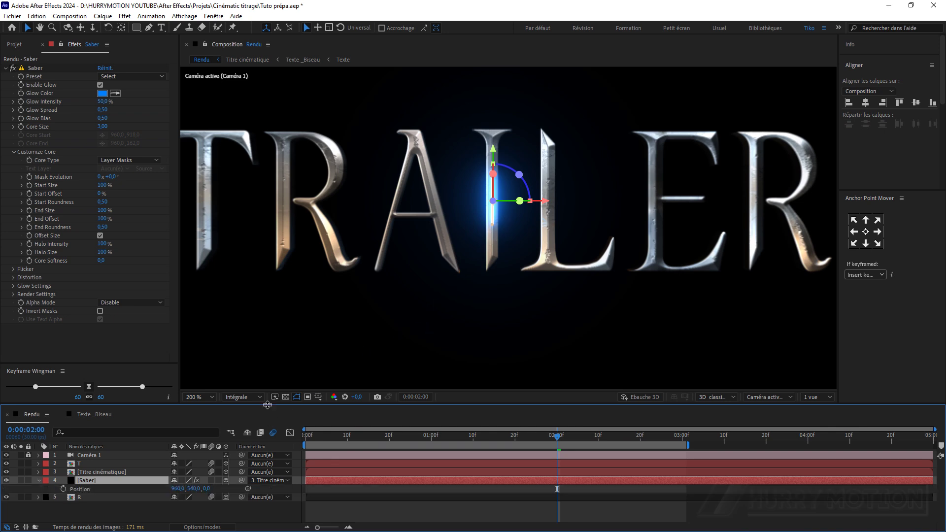
left_click_drag(224, 507, 250, 498)
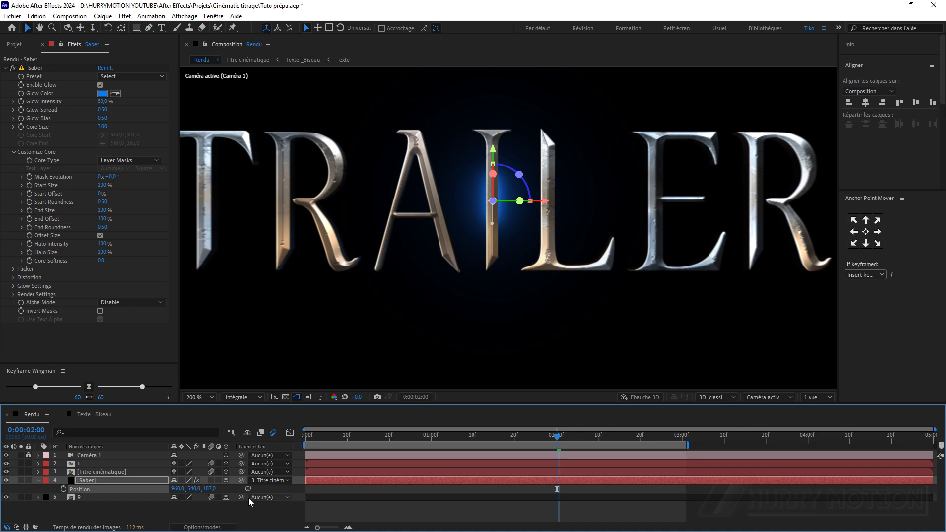
Unlink the Saber layer's scale proportions and stretch it vertically so the glow runs along the whole letter I
key("s")
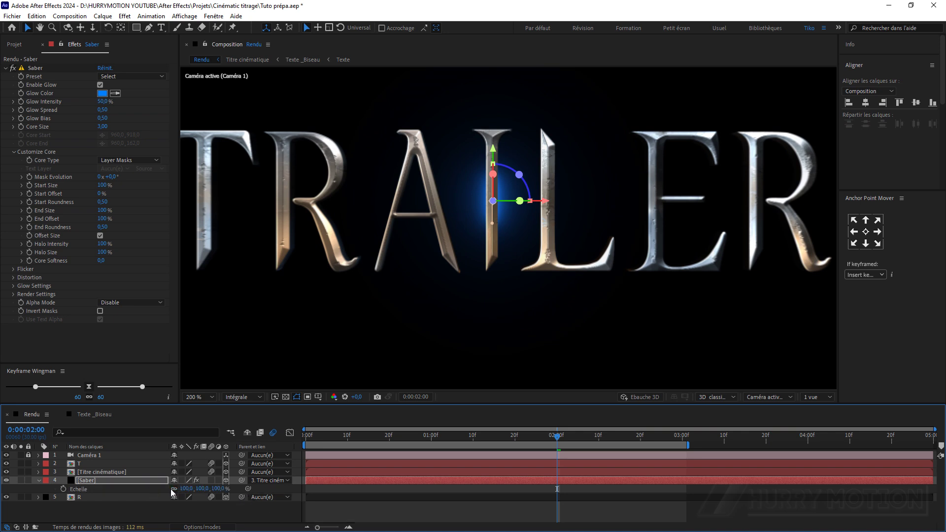
left_click_drag(202, 489, 214, 488)
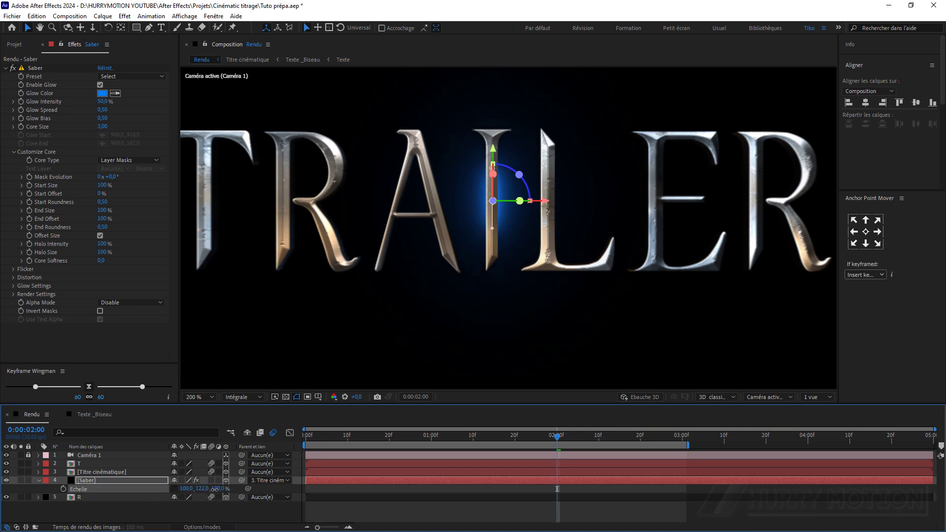
key("s")
Animate the Saber's Glow Intensity with keyframes at 0:00:01:14 and 0:00:03:00, and preview the glow
left_click_drag(557, 489, 493, 440)
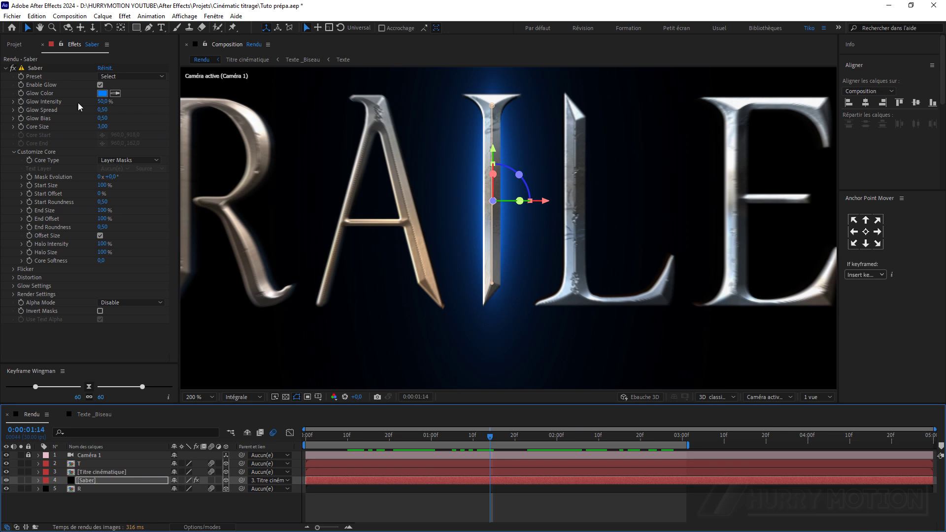
left_click(20, 102)
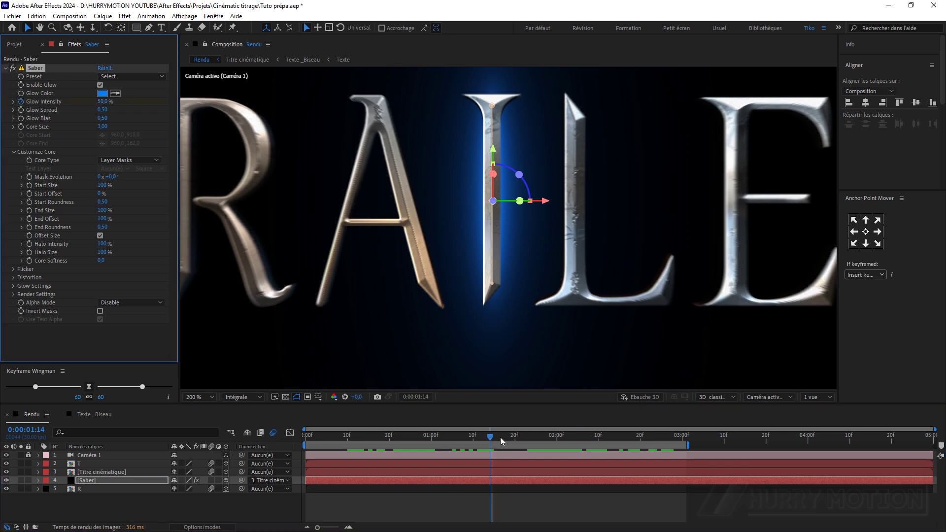
left_click_drag(491, 437, 684, 446)
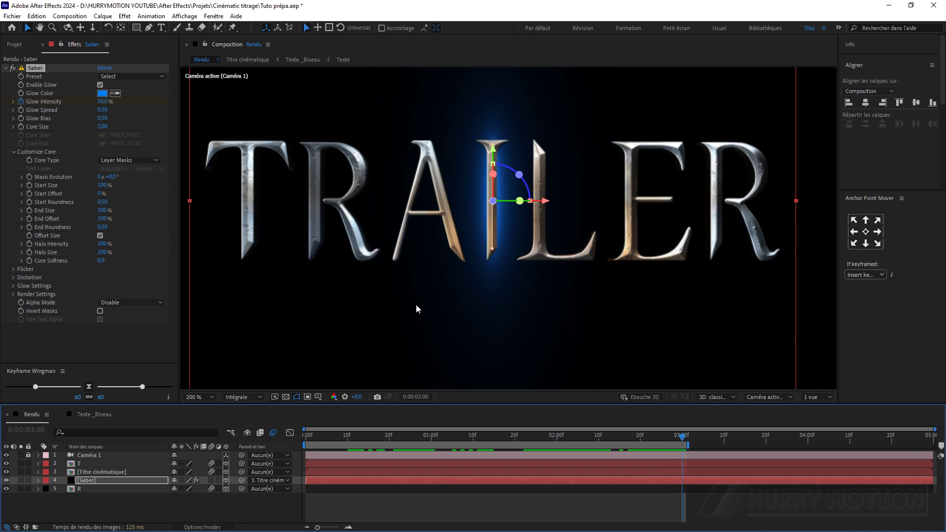
left_click(100, 102)
type("50")
key("Return")
key("space")
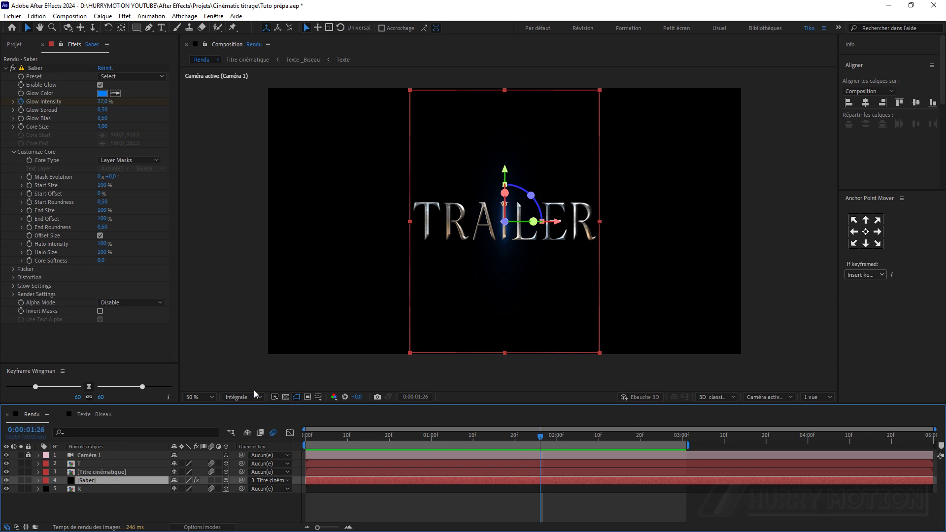
left_click(235, 288)
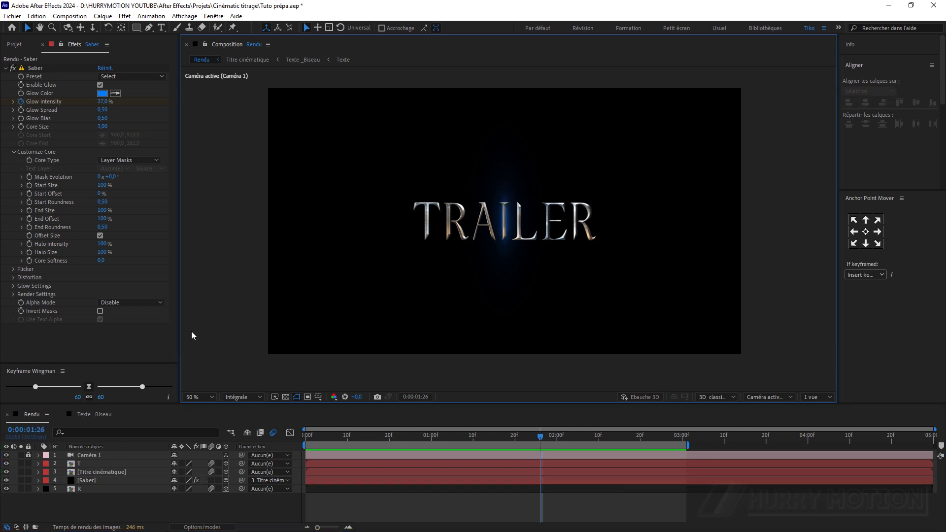
Create a black solid named OF above the T layer with the time at 0:00:01:20
left_click_drag(540, 439, 512, 459)
left_click(82, 464)
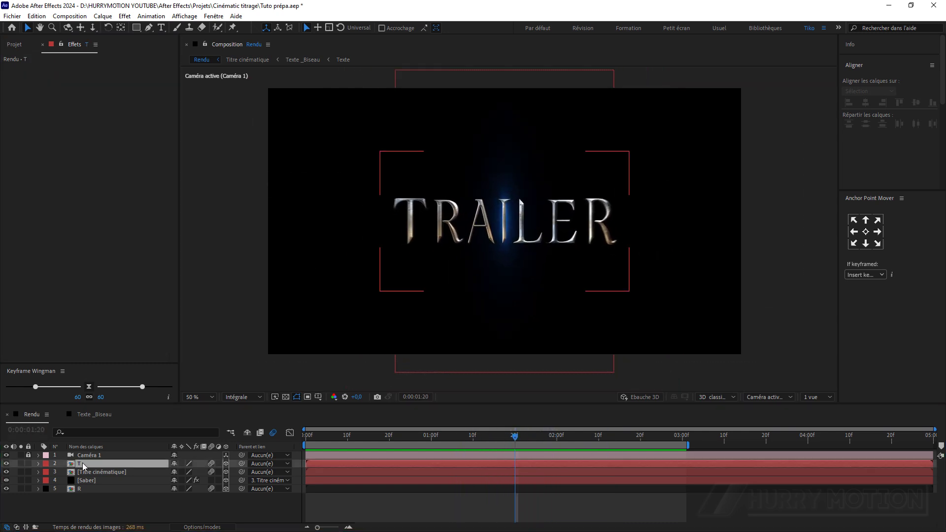
key("ctrl+y")
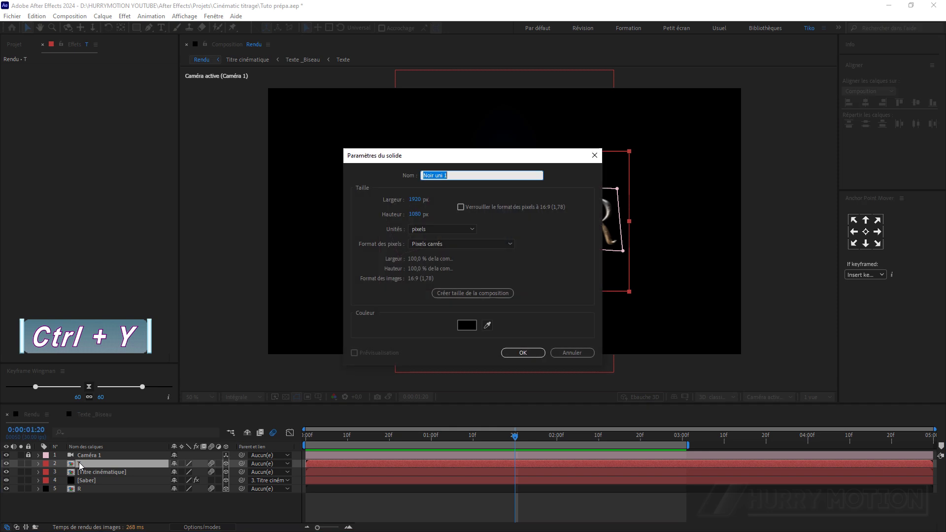
type("OF")
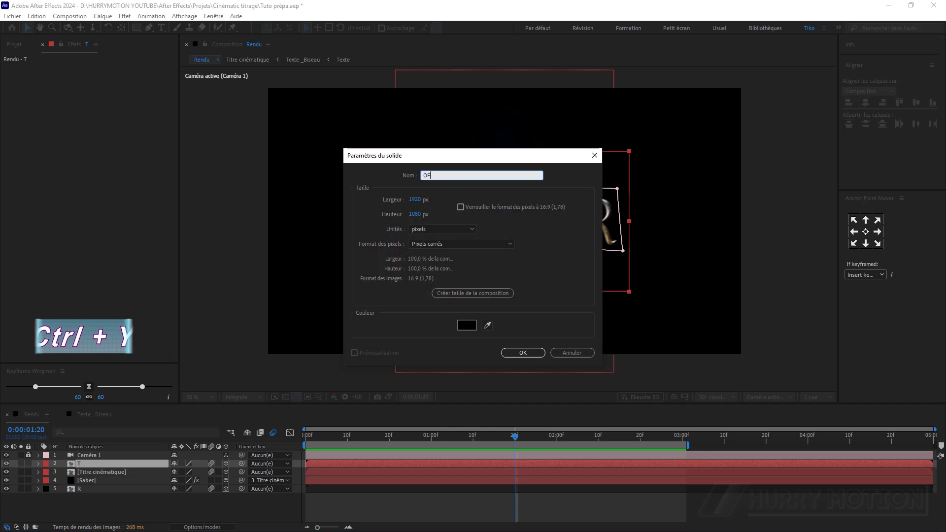
left_click(521, 352)
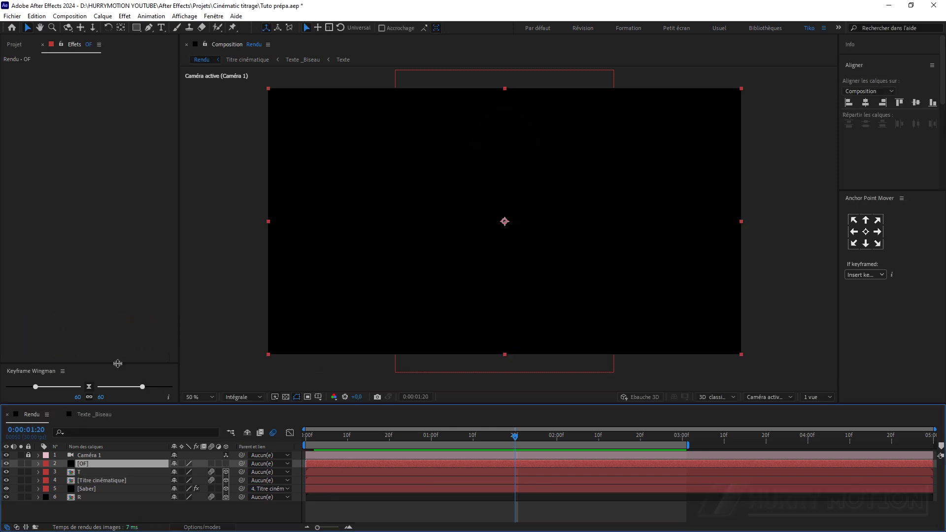
Apply the Optical Flares effect to the OF solid and set the layer's blending mode to Ecran
key("ctrl+space")
type("o")
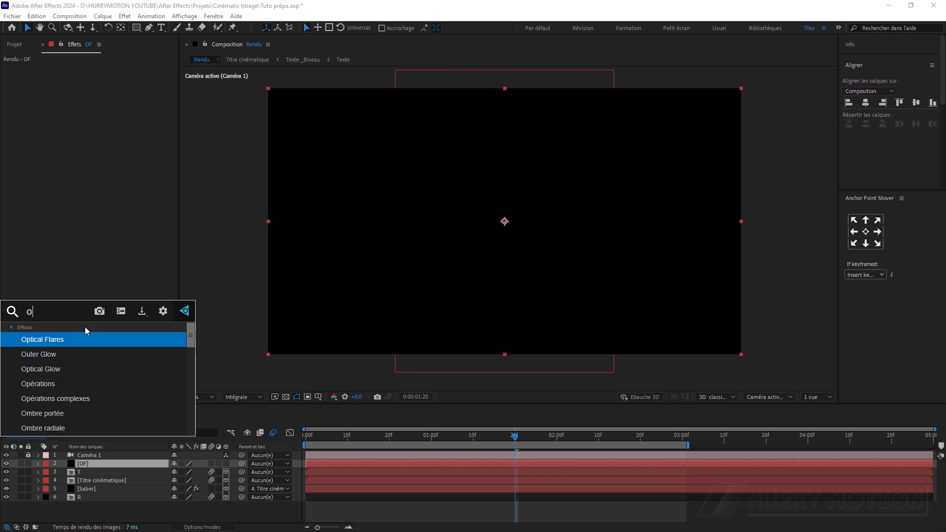
left_click(52, 343)
left_click(202, 527)
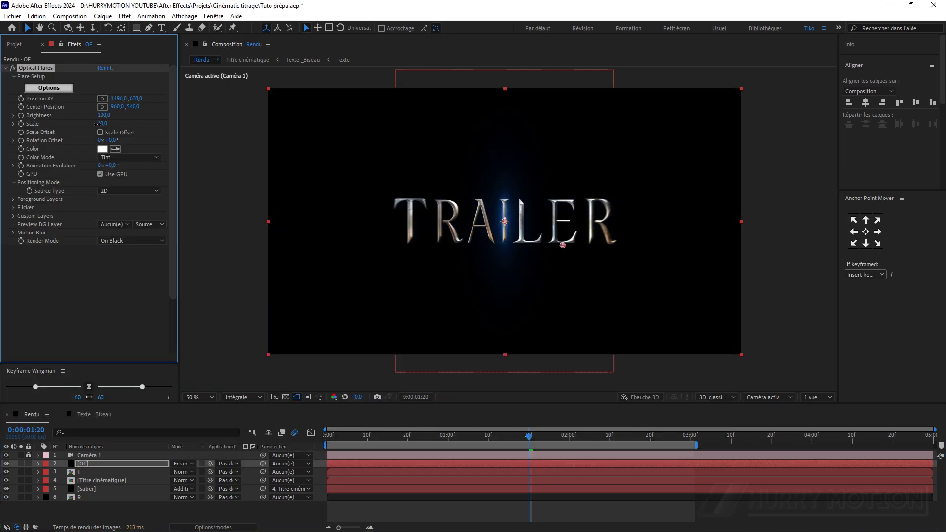
Set the flare's Scale to 40 and keyframe its Position XY, Center Position and Brightness from 0:00:01:20, following the base of the E
left_click_drag(505, 221, 546, 239)
left_click(21, 99)
left_click_drag(590, 436, 529, 437)
key("u")
left_click_drag(547, 239, 561, 244)
key("space")
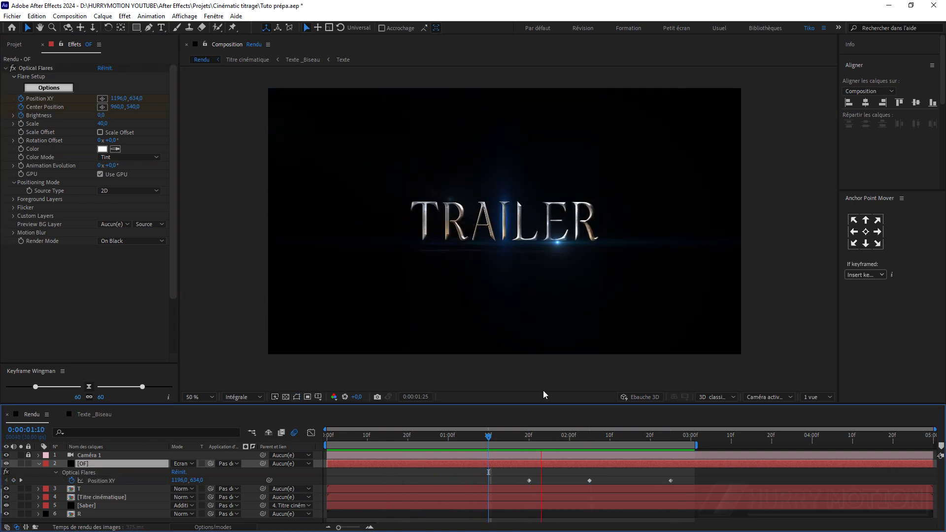
key("space")
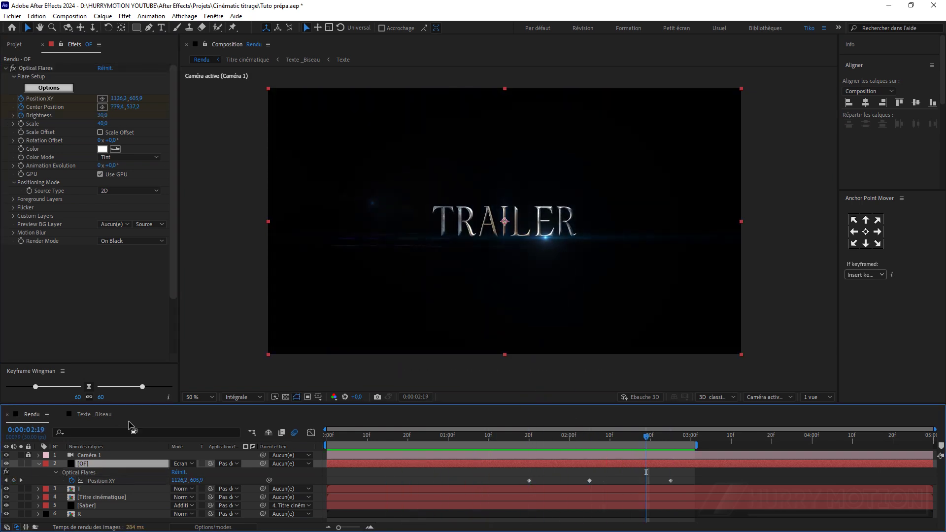
Collapse the OF layer's properties and create a black solid named Barres above it
left_click(39, 463)
left_click(212, 527)
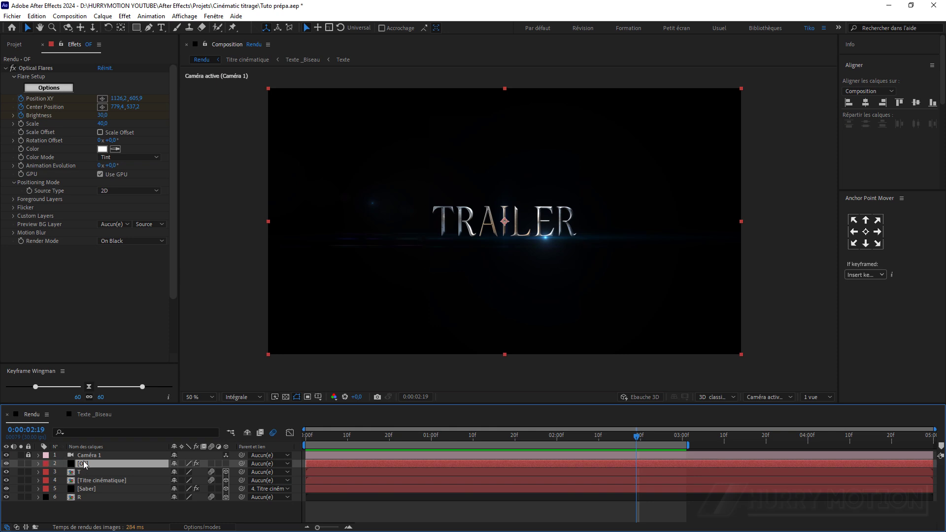
key("ctrl+y")
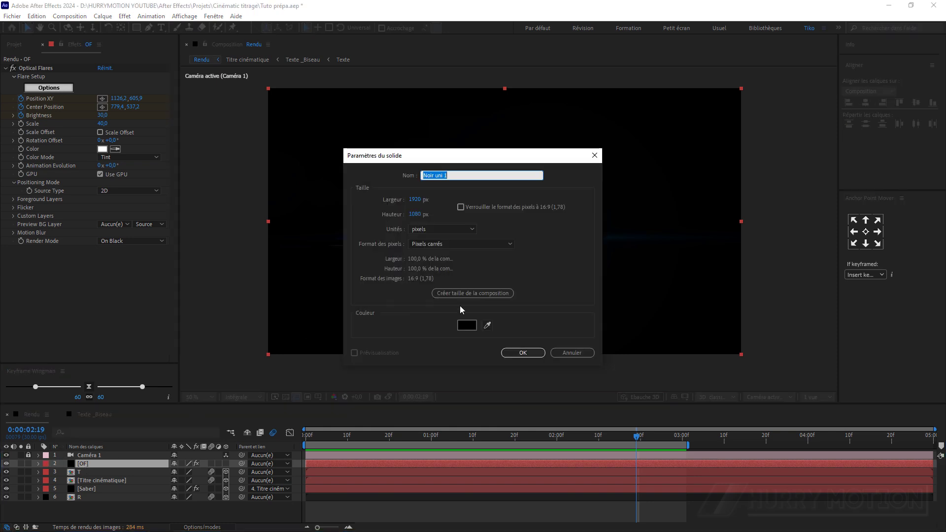
type("Barres")
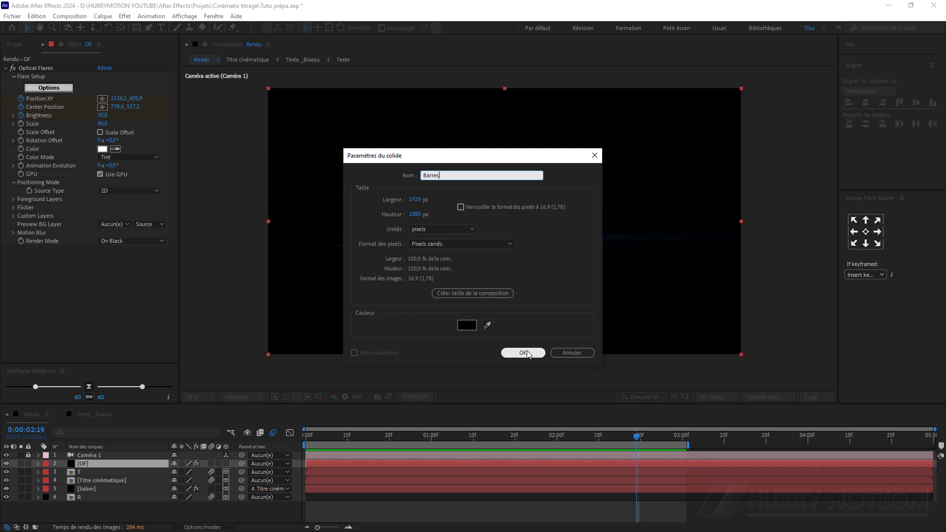
left_click(534, 355)
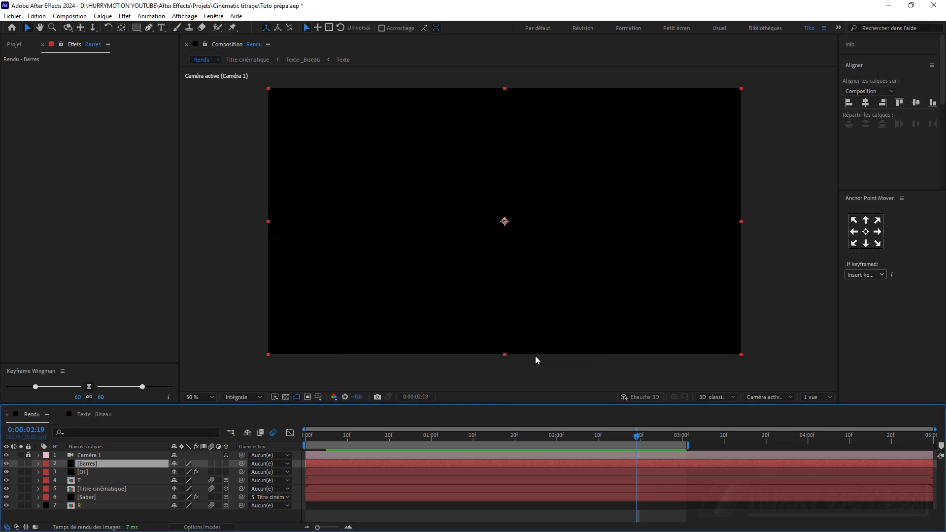
Apply the CC Jaws effect to the Barres solid with Completion 80% and Height 1%
left_click(76, 234)
key("ctrl+space")
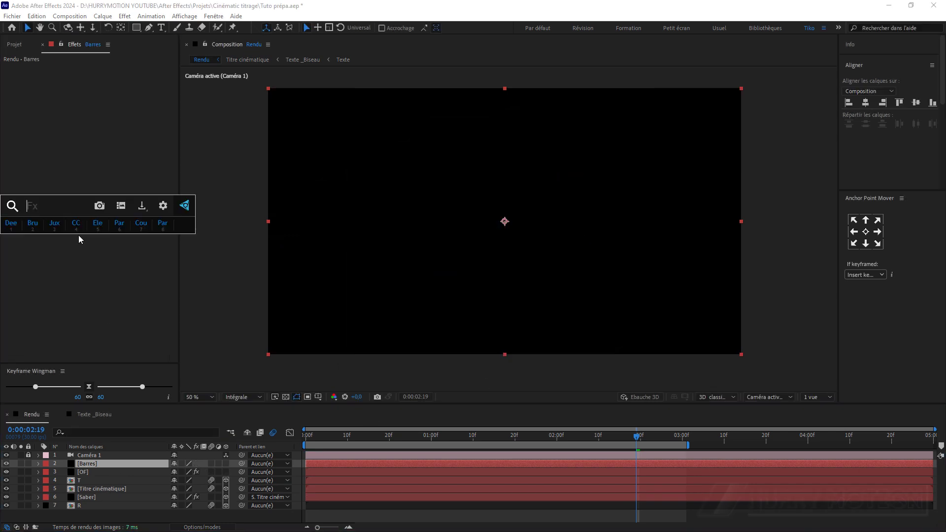
type("cc j")
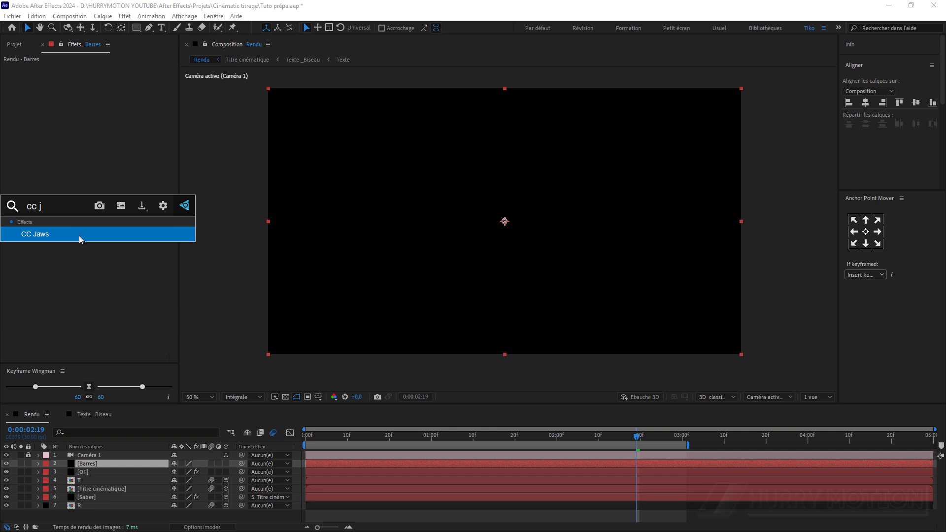
key("Return")
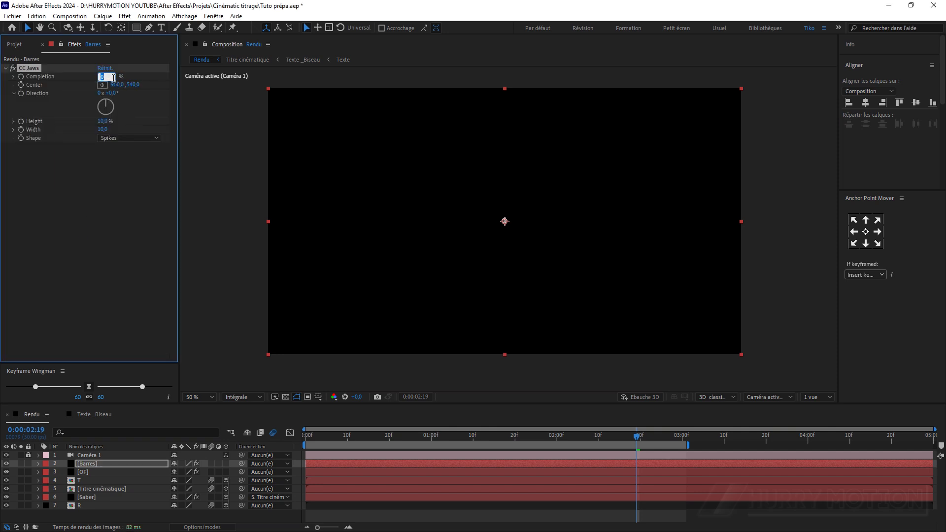
key("Return")
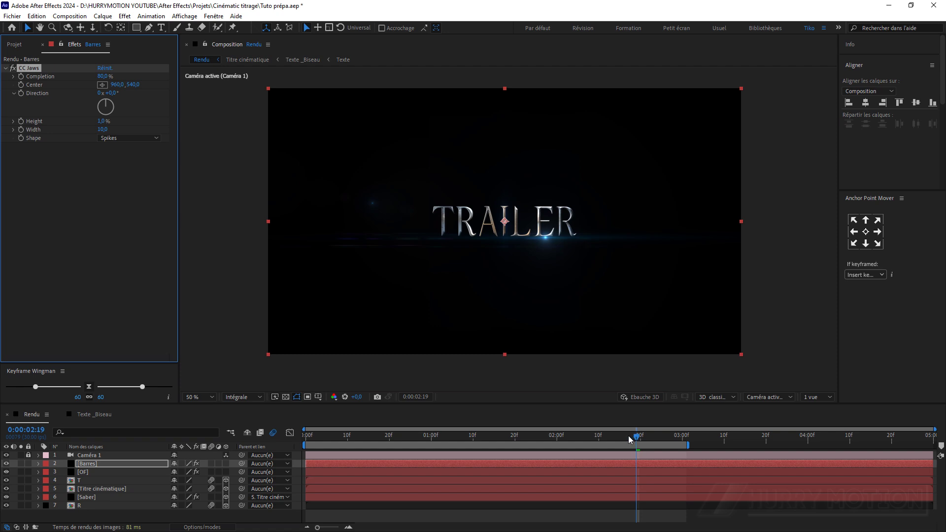
Isolate the Barres layer over the transparency grid and set its CC Jaws Height to 0% for straight bar edges
left_click_drag(630, 439, 535, 445)
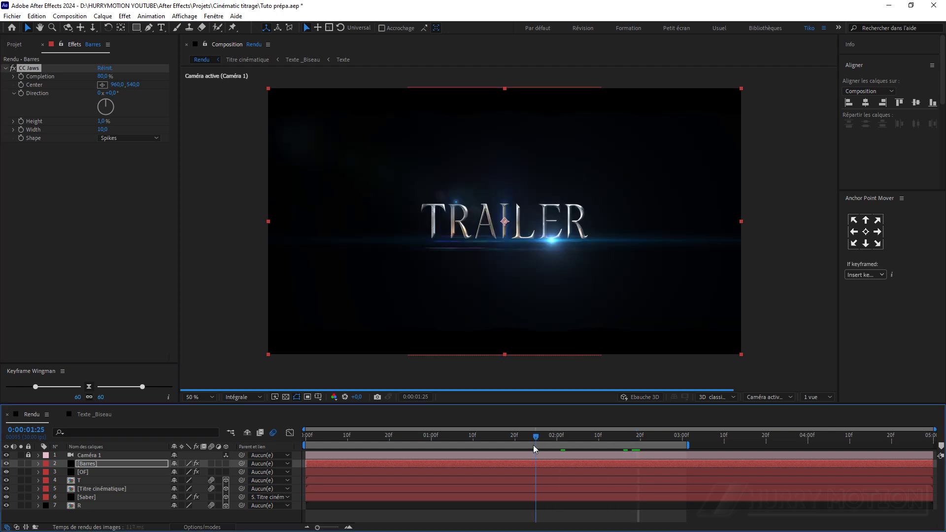
left_click(20, 463)
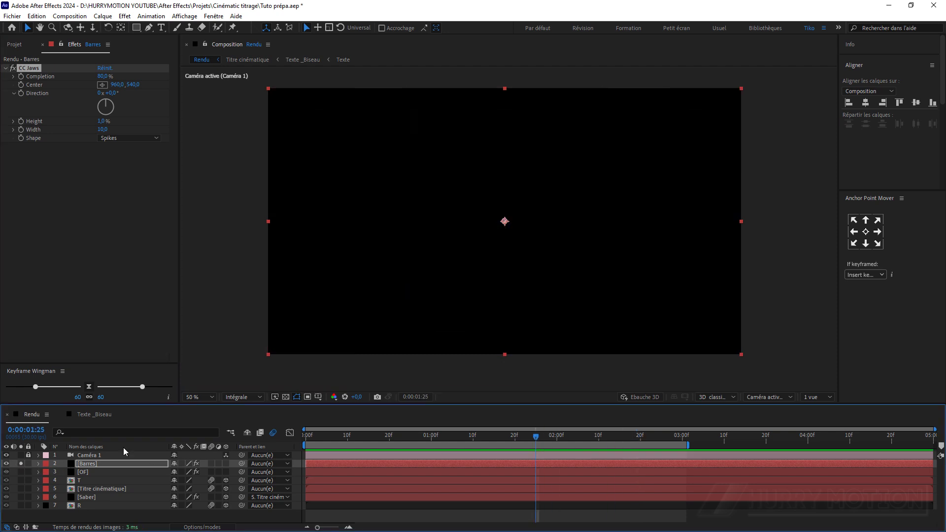
left_click(286, 398)
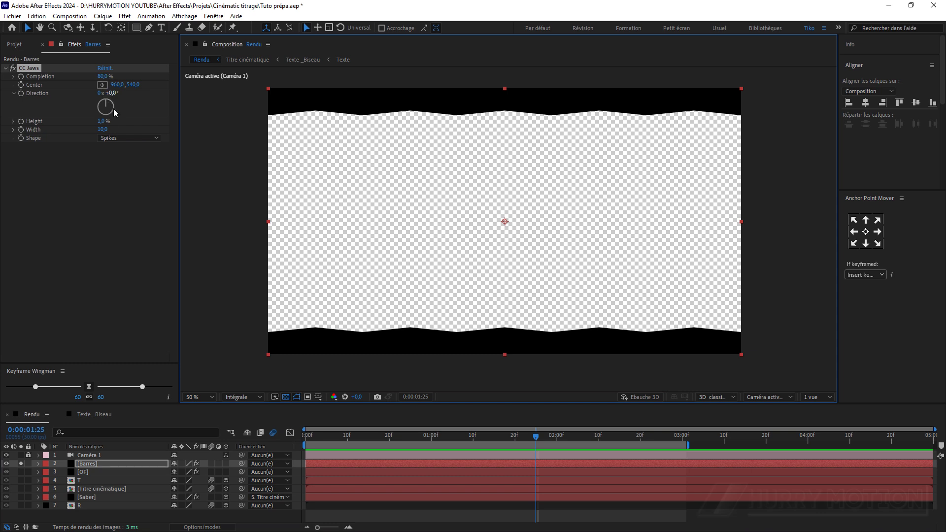
left_click_drag(103, 122, 75, 119)
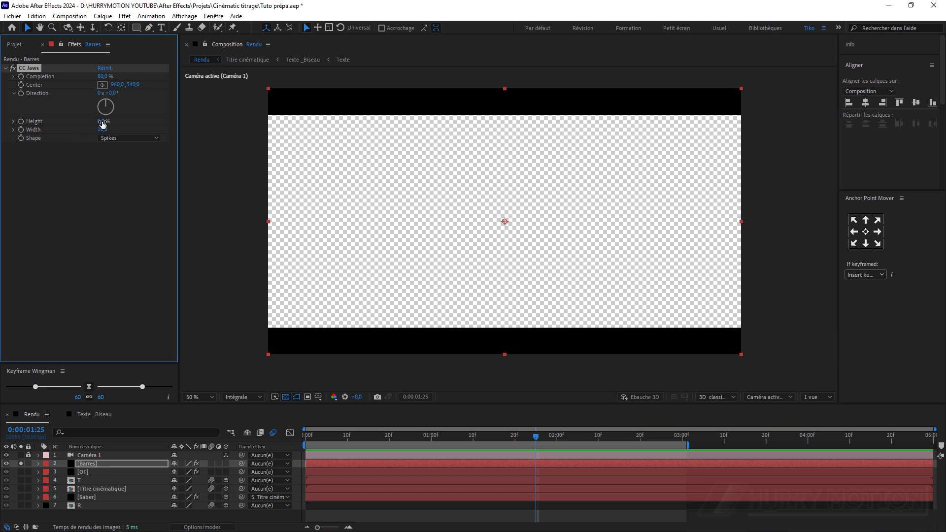
left_click(21, 463)
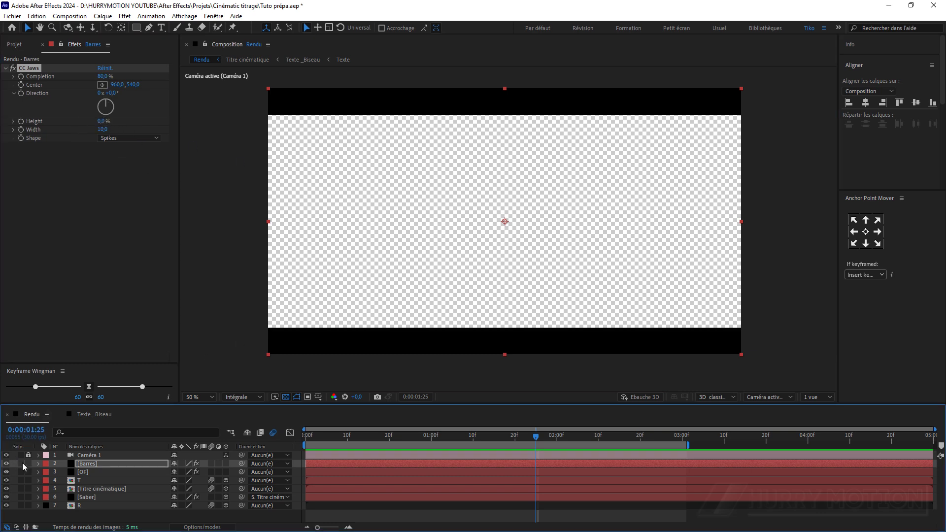
Place the Particles_04.mp4 footage between the Barres and OF layers and fit it to the composition size
left_click(95, 471)
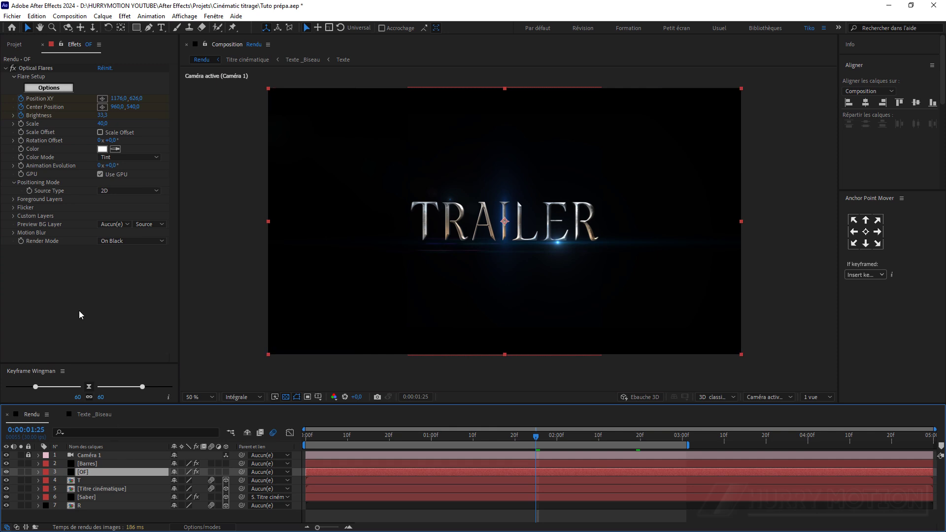
left_click(14, 44)
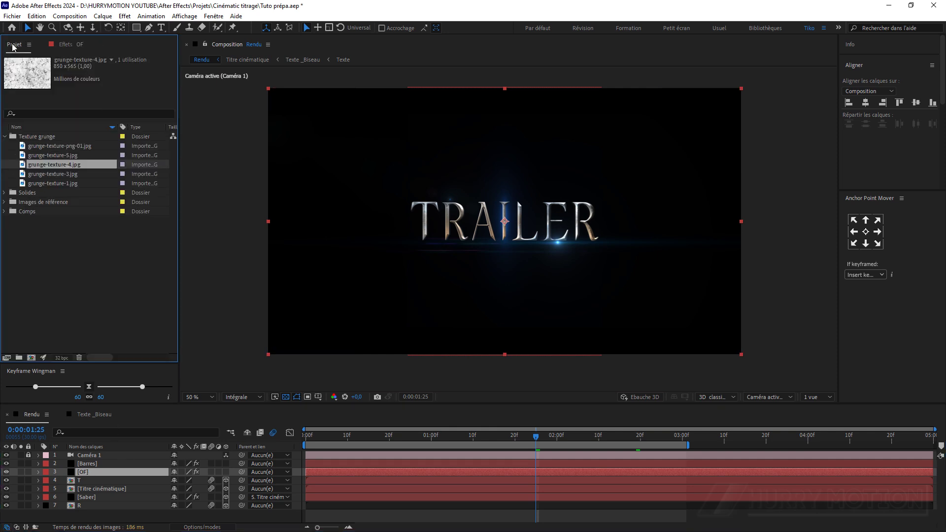
left_click(4, 137)
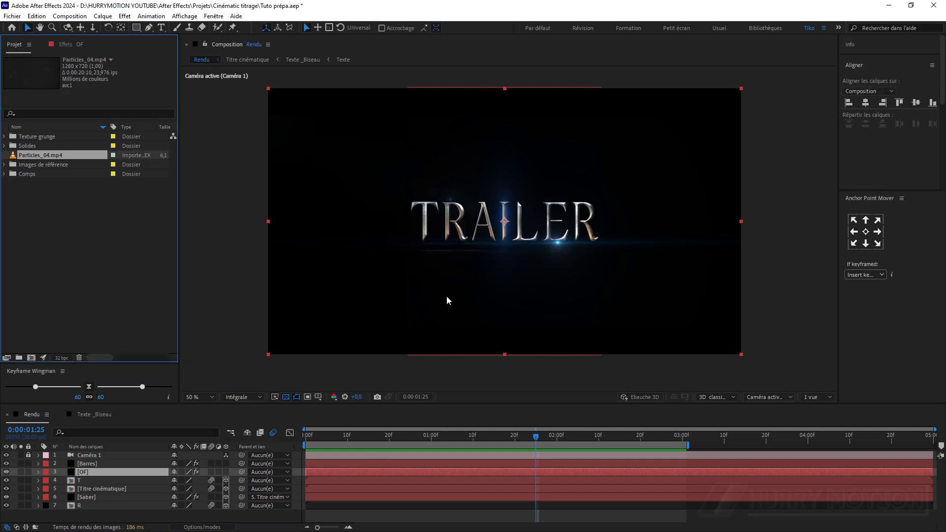
left_click(109, 223)
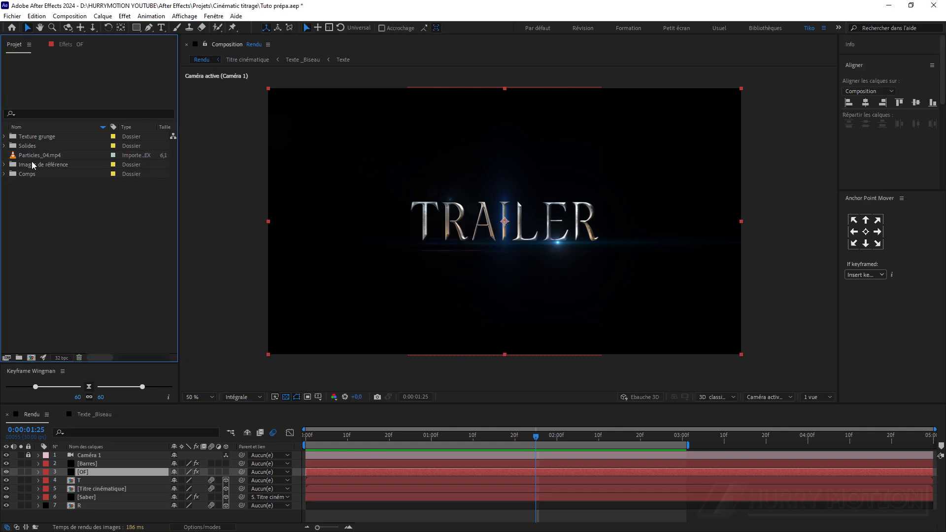
left_click_drag(40, 155, 105, 467)
right_click(416, 292)
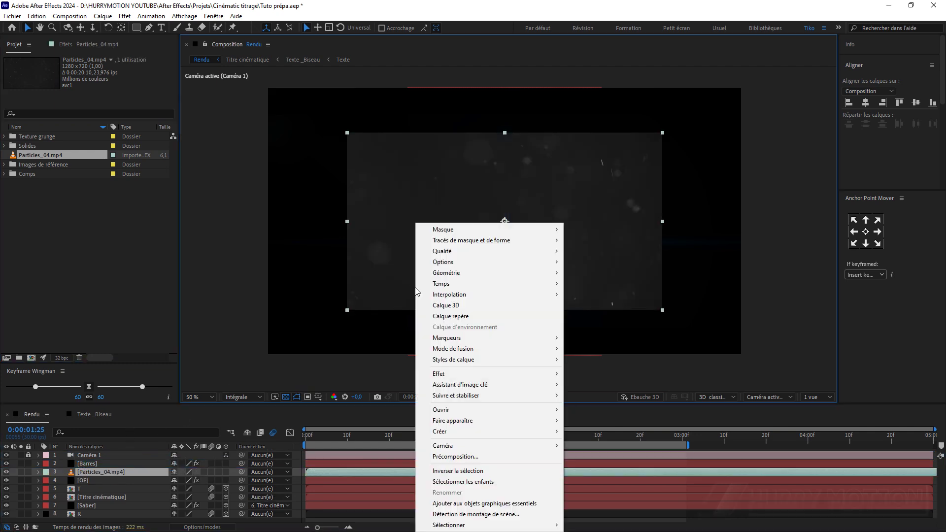
mouse_move(510, 276)
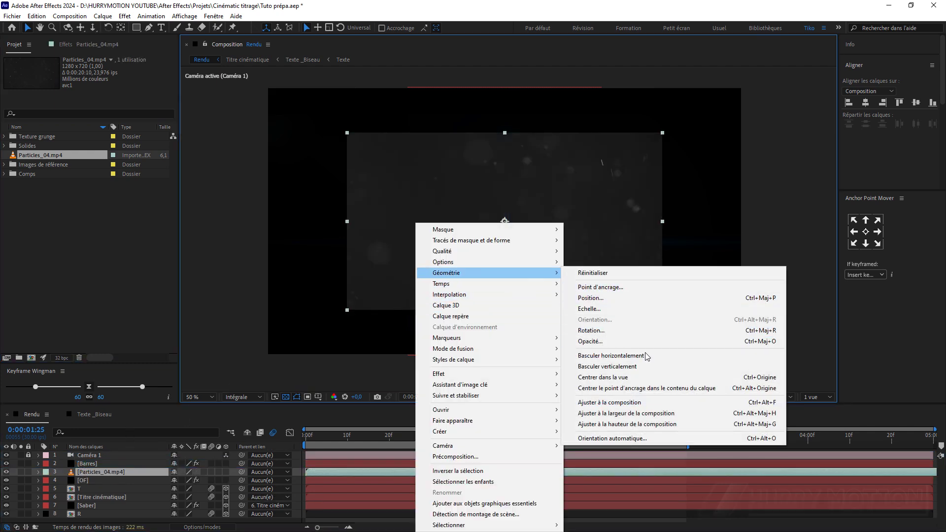
left_click(611, 402)
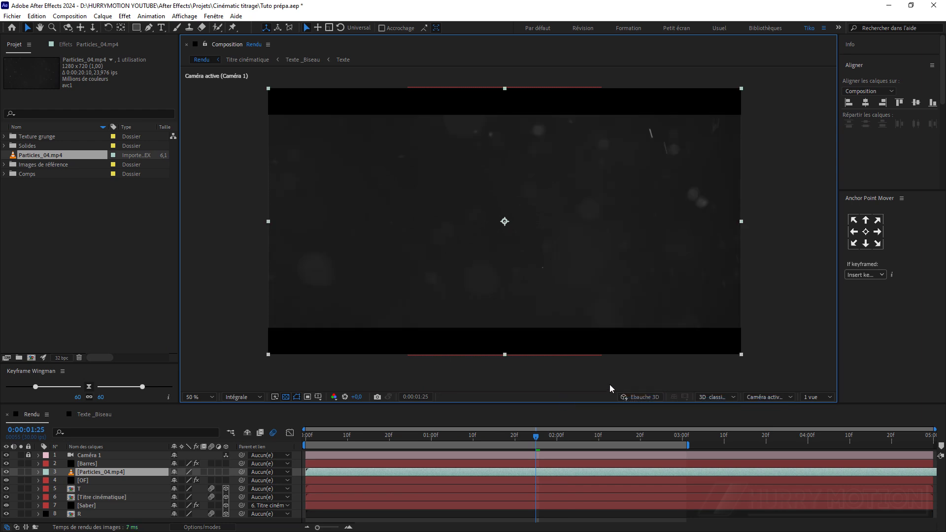
Set the Particles_04.mp4 layer's blending mode to Addition and check it over the title at several frames
left_click(202, 527)
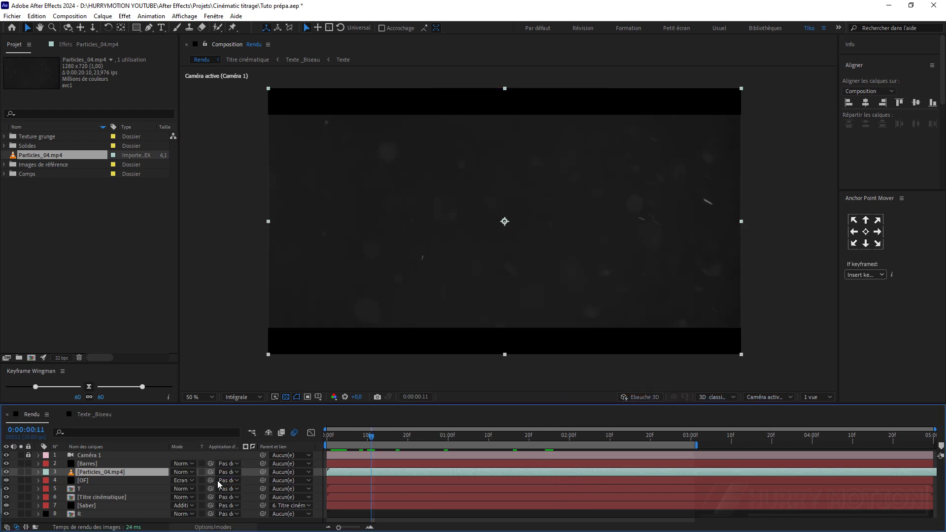
left_click(183, 472)
left_click(197, 140)
left_click(434, 437)
mouse_move(430, 442)
left_mouse_down()
mouse_move(418, 441)
mouse_move(433, 442)
left_mouse_up()
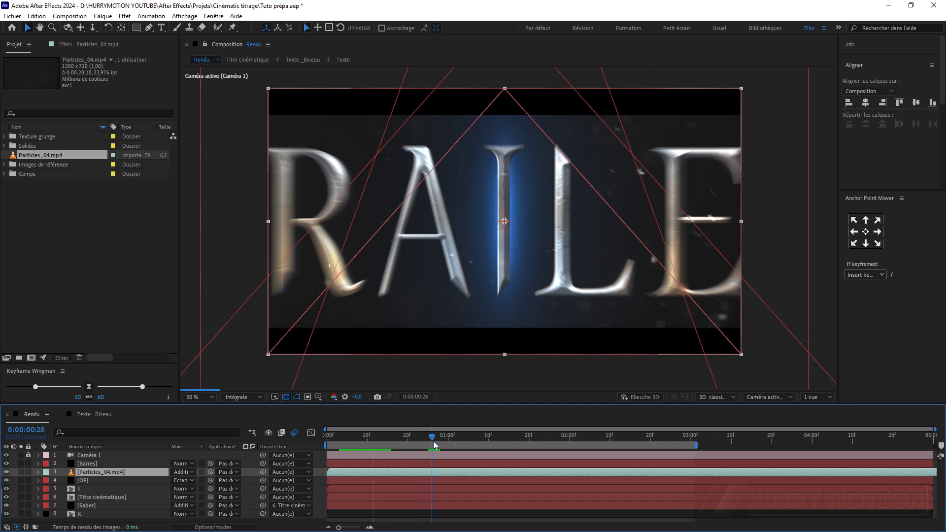
left_click_drag(471, 470, 440, 444)
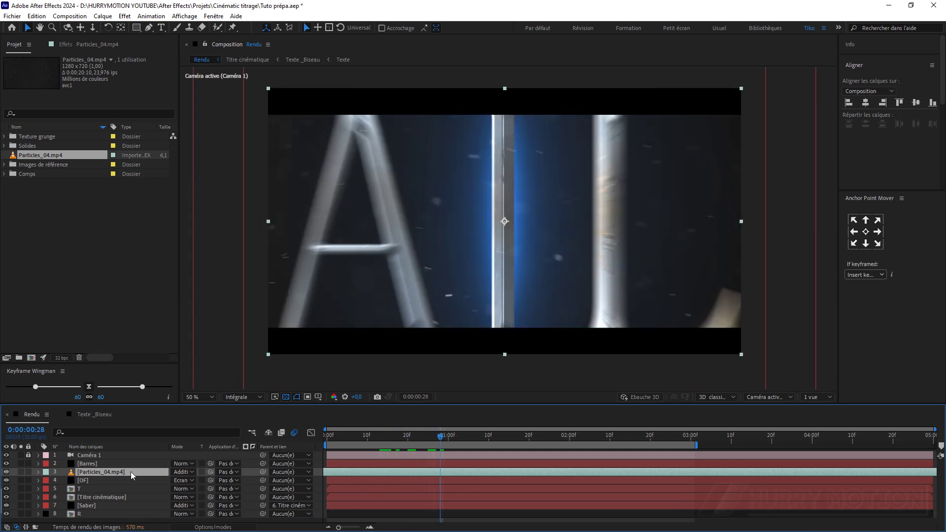
Apply the Courbes effect to the Particles_04.mp4 layer and lower the middle of its RVB curve to darken the footage
key("ctrl+space")
key("Escape")
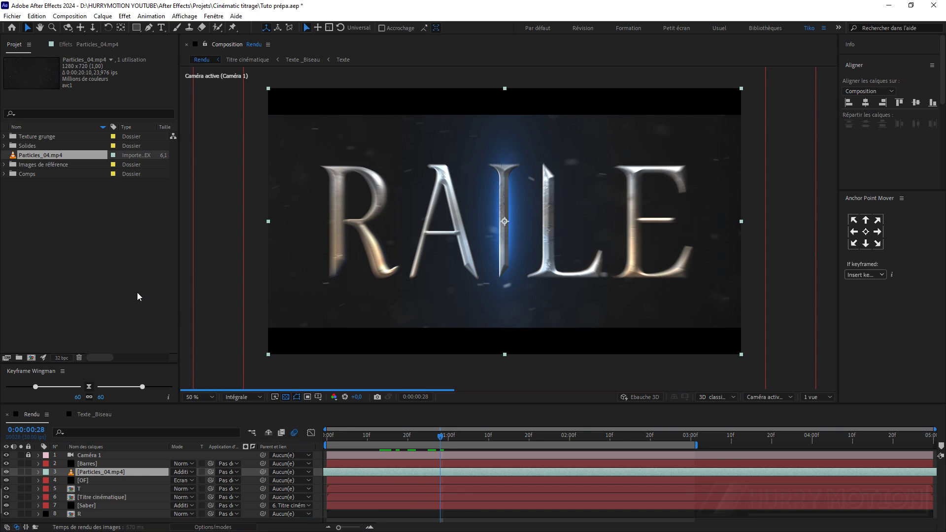
left_click(78, 44)
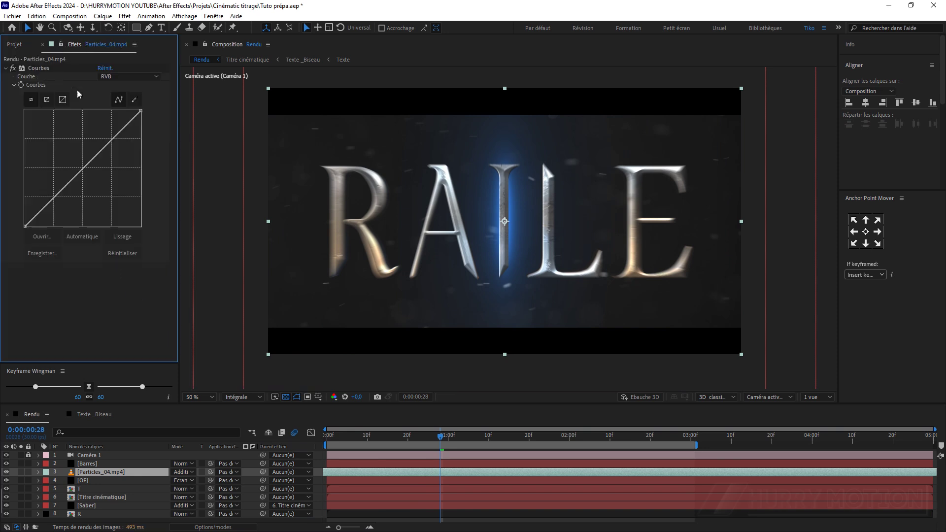
left_click_drag(81, 176, 90, 181)
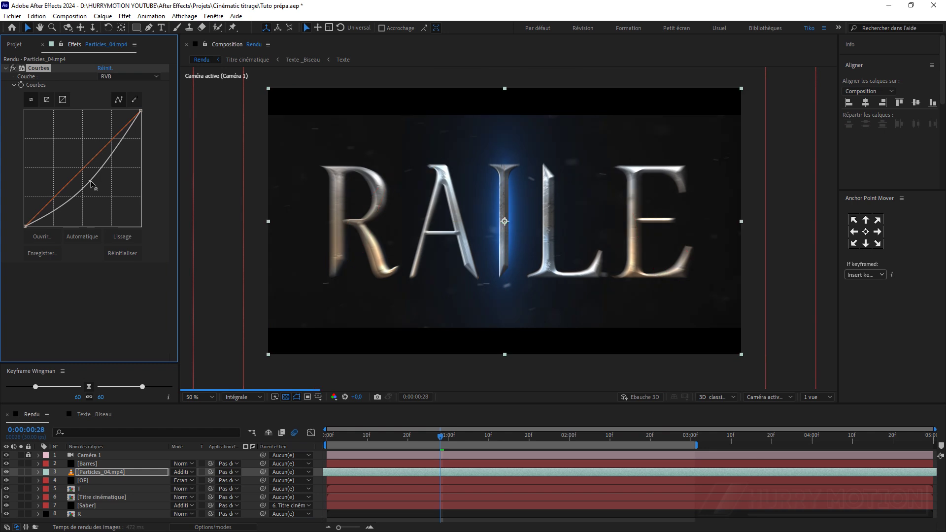
mouse_move(443, 437)
left_mouse_down()
mouse_move(388, 438)
mouse_move(461, 436)
left_mouse_up()
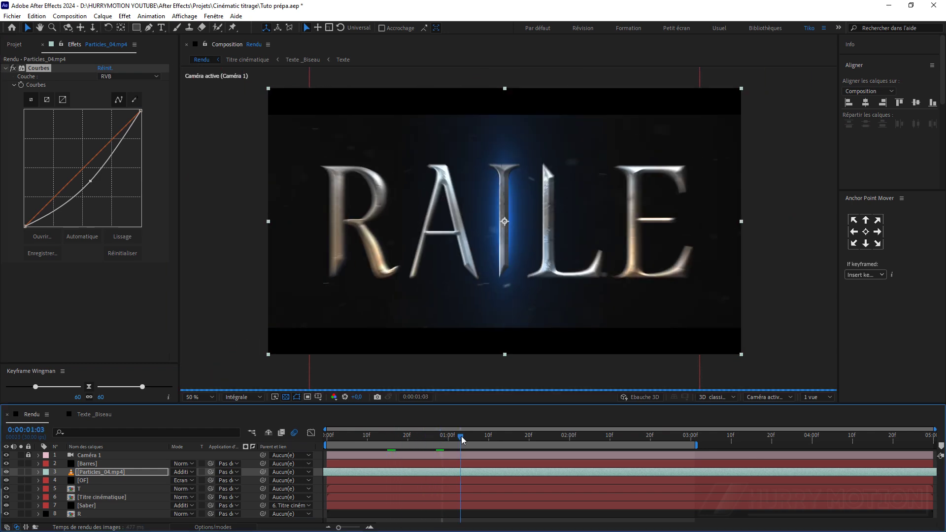
Duplicate the Particles_04.mp4 layer, move the copy below the R layer and make it a 3D layer
left_click(136, 471)
key("ctrl+d")
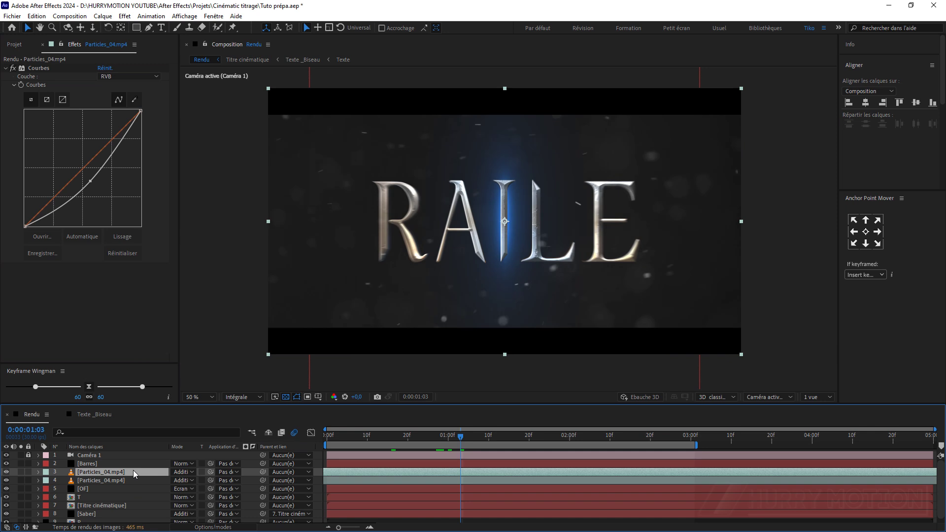
left_click_drag(116, 468, 111, 523)
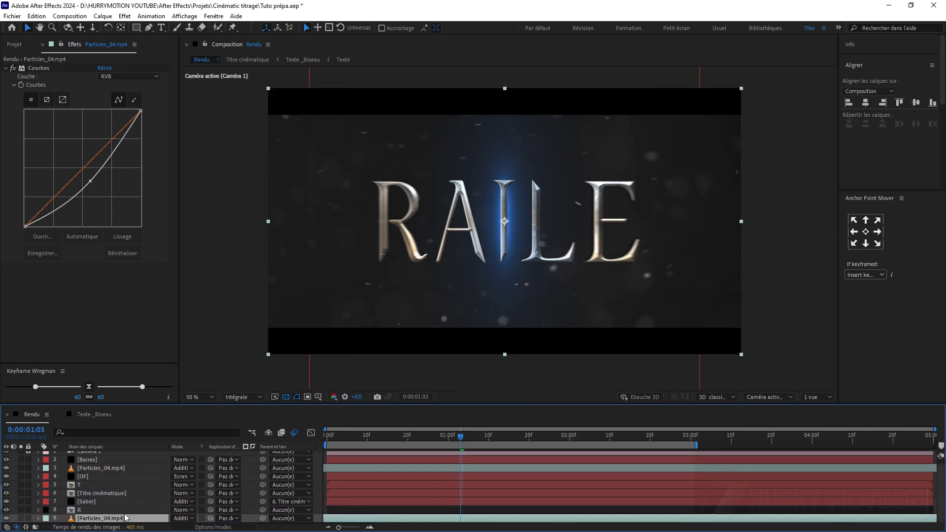
left_click(203, 528)
left_click(226, 518)
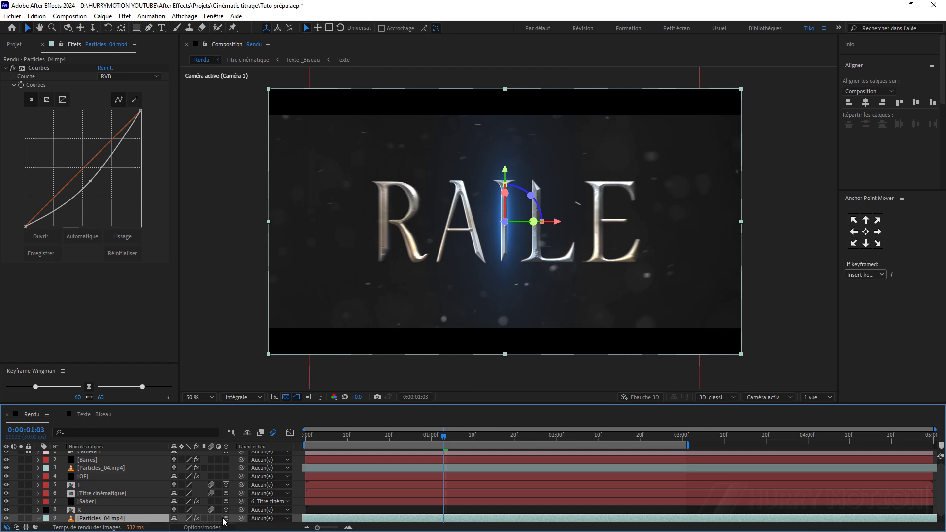
Push the rear particles layer back in Z and scale it to 585% so it covers the frame through to 0:00:03:00
key("p")
left_click_drag(208, 519, 276, 501)
key("s")
left_click_drag(185, 520, 483, 494)
key("space")
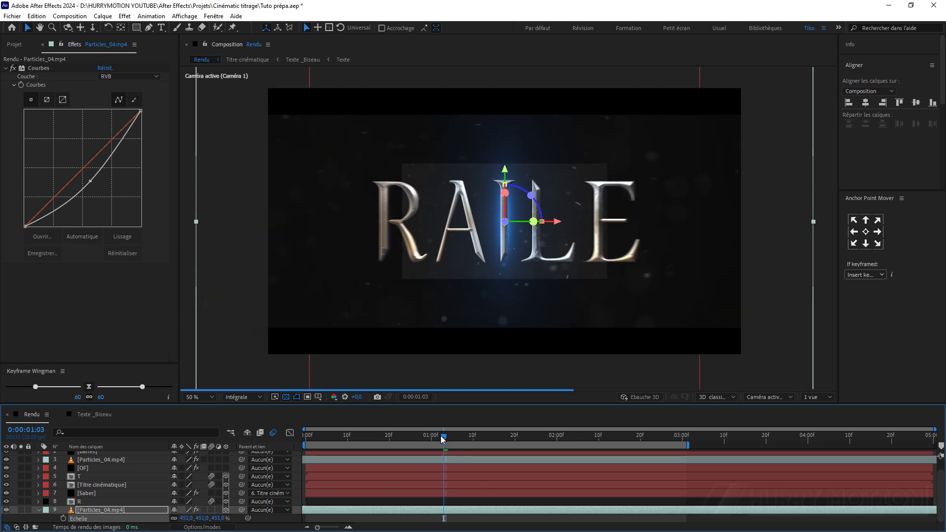
left_click_drag(597, 440, 682, 444)
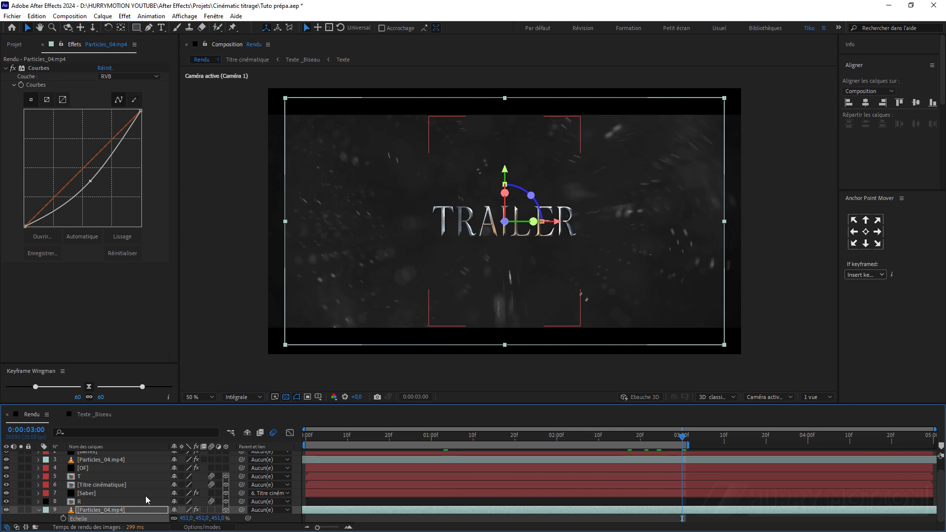
key("s")
key("s")
left_click_drag(194, 518, 243, 516)
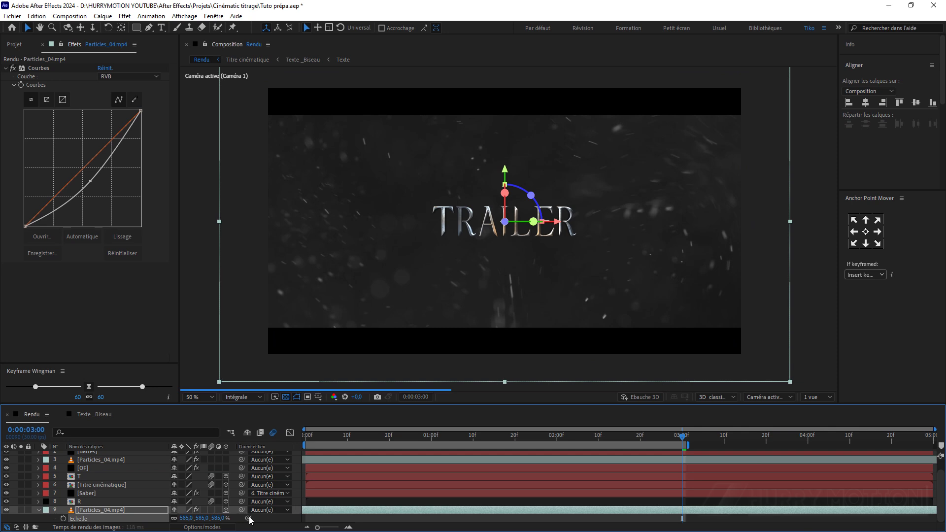
mouse_move(339, 510)
left_mouse_down()
mouse_move(252, 518)
mouse_move(338, 509)
left_mouse_up()
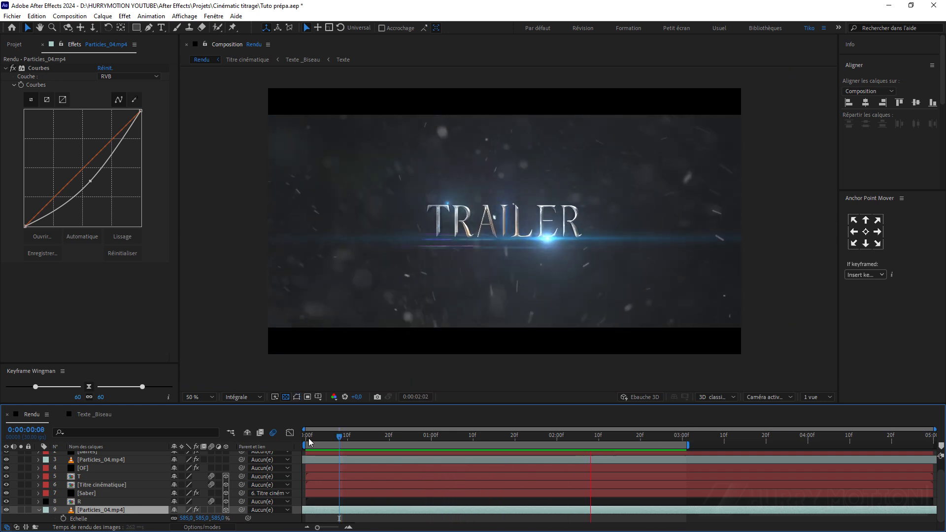
key("space")
Add an adjustment layer directly above Barres and apply the Courbes effect to it
scroll(95, 471, "up", 2)
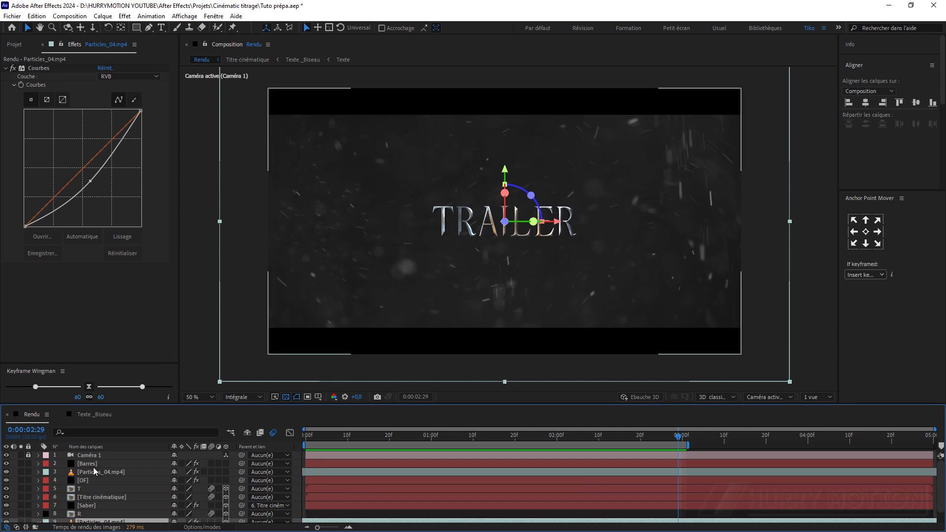
left_click(95, 464)
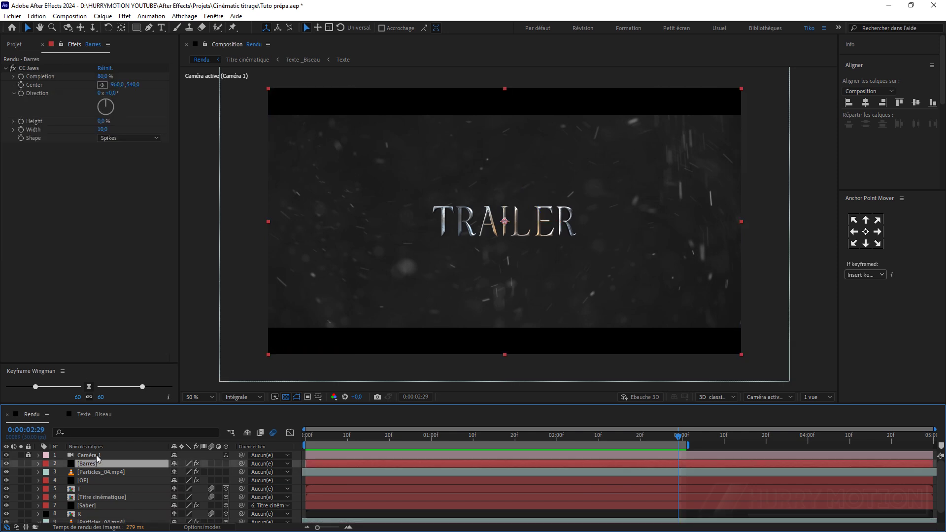
key("ctrl+alt+y")
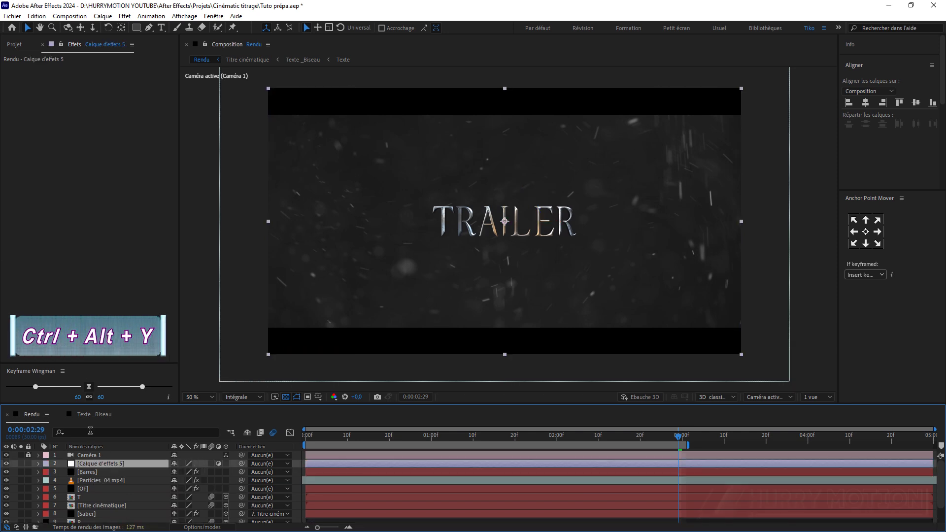
key("ctrl+space")
left_click(142, 257)
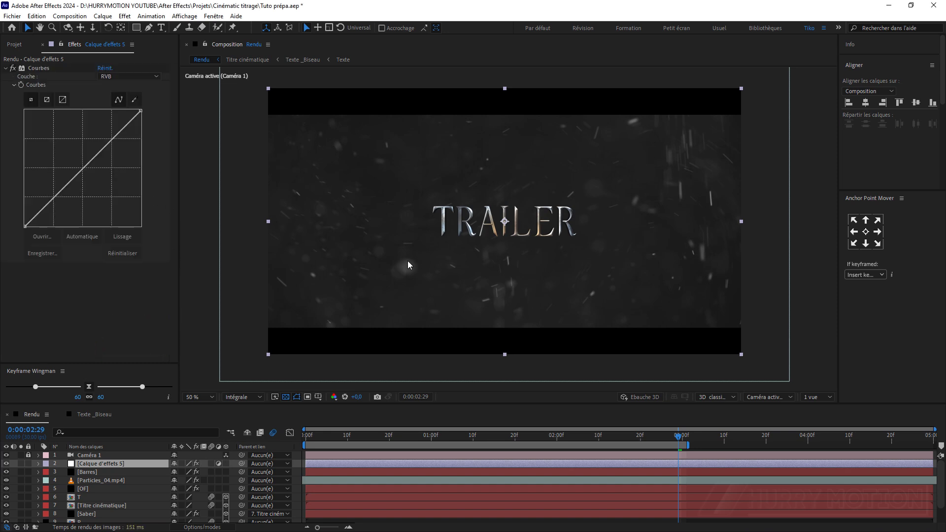
Grade the adjustment layer's curves toward cold blue by lowering the RVB and Rouge midtones and raising the blue midtones
scroll(370, 243, "up", 1)
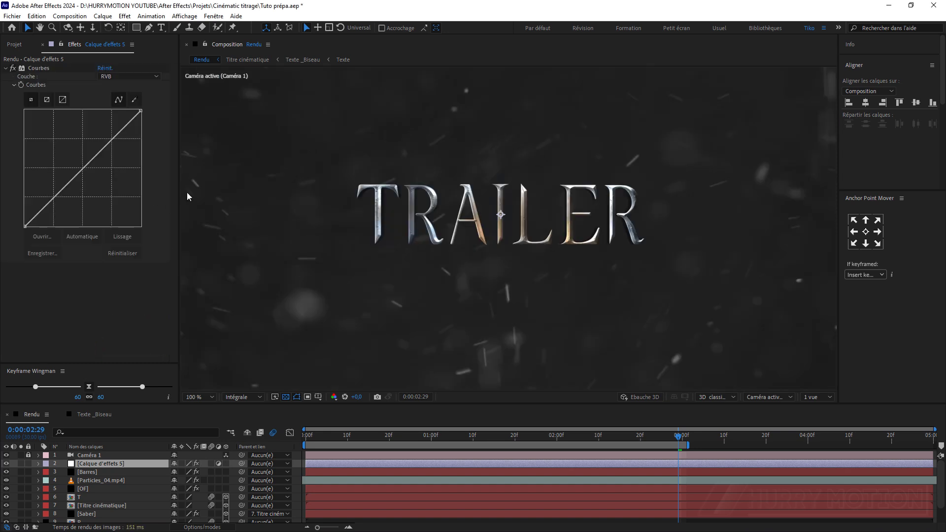
mouse_move(84, 169)
left_mouse_down()
mouse_move(75, 162)
mouse_move(90, 183)
left_mouse_up()
left_click(129, 77)
left_click(122, 98)
left_click(129, 77)
left_click(120, 119)
left_click(129, 77)
left_click(122, 97)
left_click(129, 77)
left_click(120, 108)
left_click(129, 77)
scroll(444, 295, "down", 1)
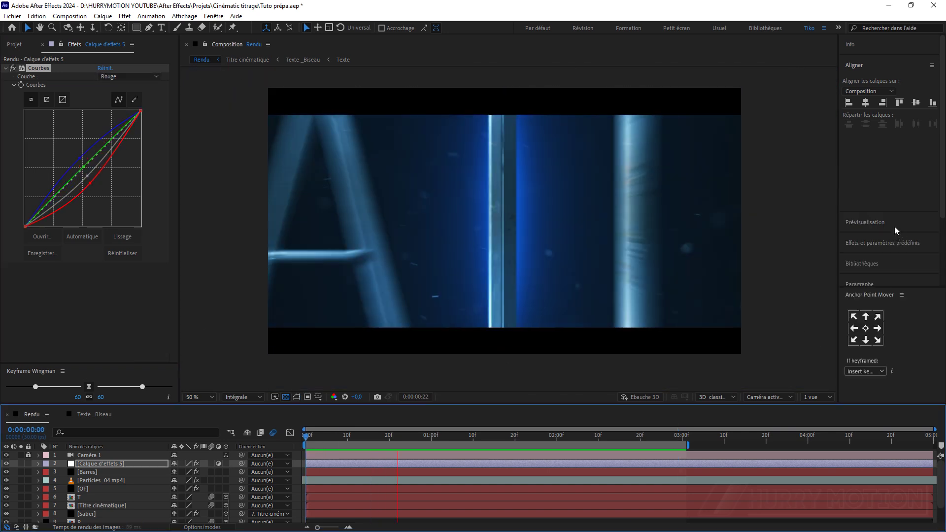
Preview the graded Rendu composition in full screen and scrub back through the title animation
left_click(894, 225)
key("space")
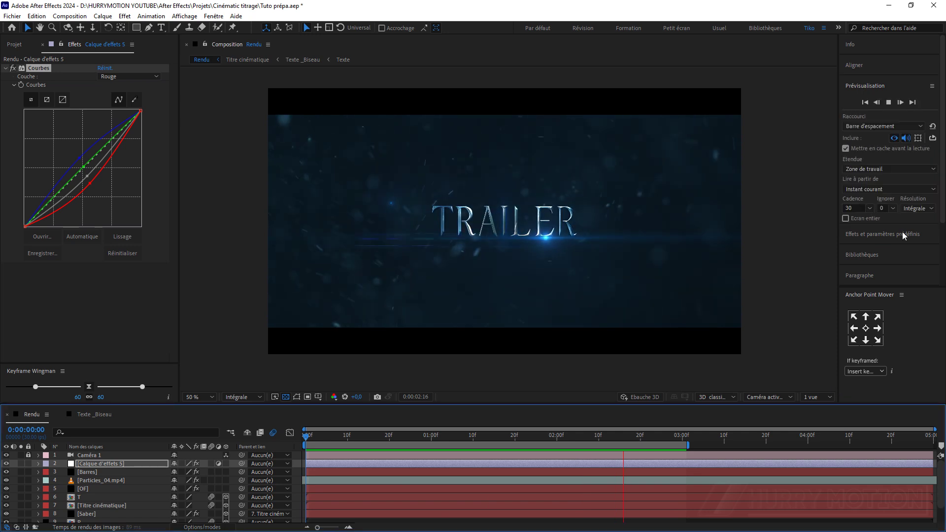
left_click(858, 218)
key("space")
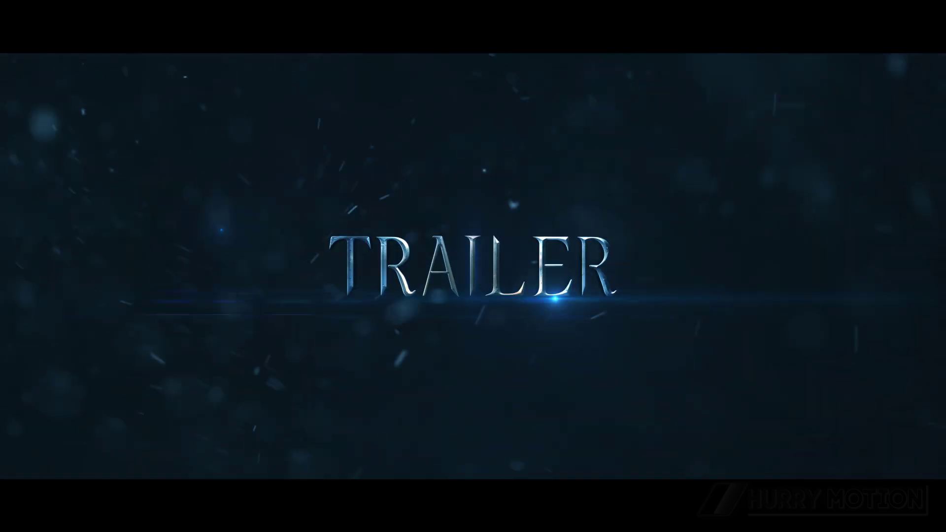
key("space")
left_click_drag(573, 437, 449, 433)
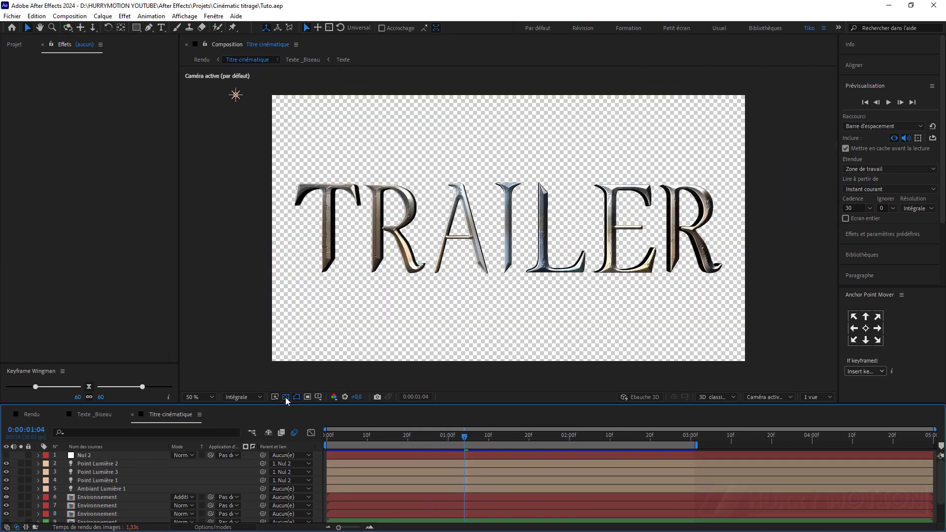
Turn off the transparency grid in Titre cinématique and open its Environnement precomposition
left_click(286, 398)
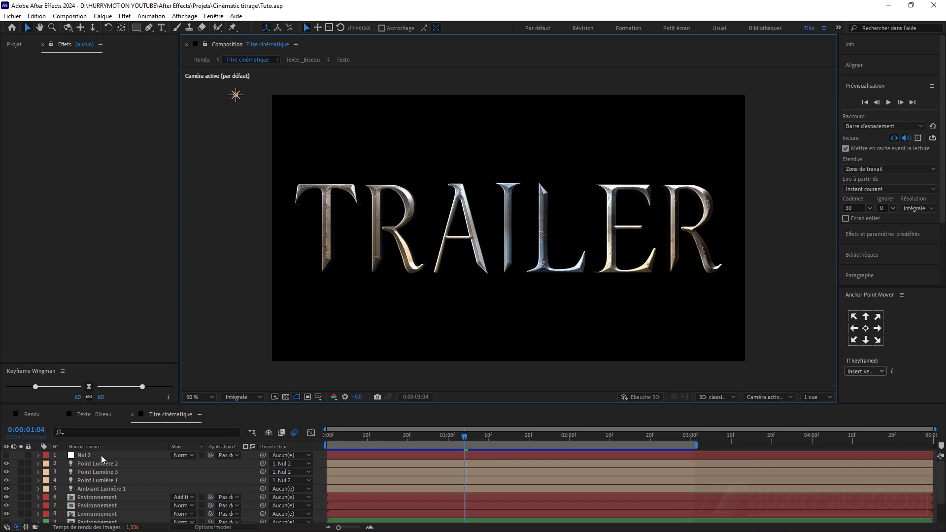
mouse_move(469, 440)
left_mouse_down()
mouse_move(420, 442)
mouse_move(456, 441)
left_mouse_up()
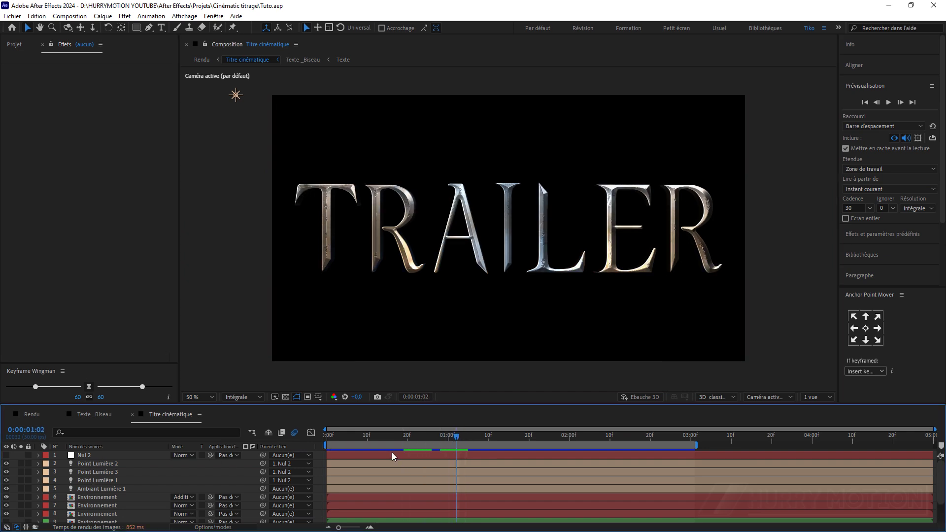
double_click(101, 502)
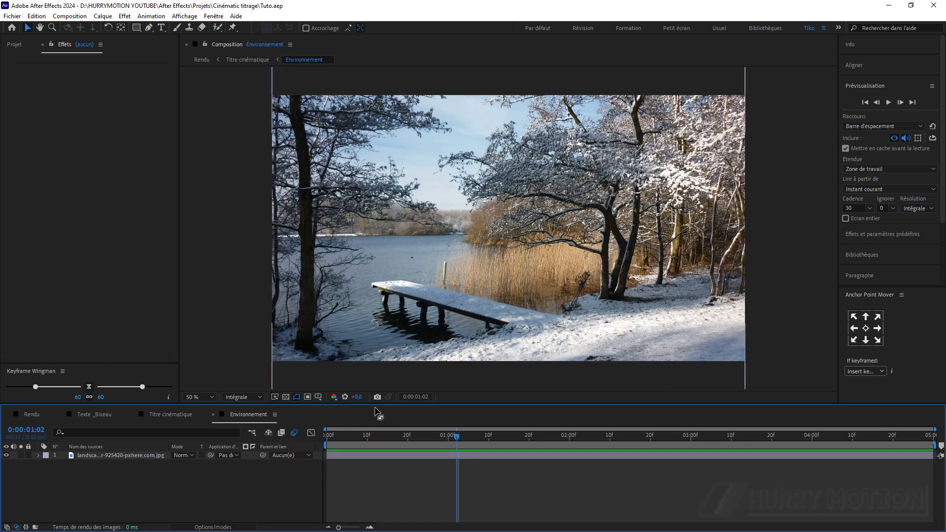
mouse_move(458, 438)
left_mouse_down()
mouse_move(428, 439)
mouse_move(462, 437)
left_mouse_up()
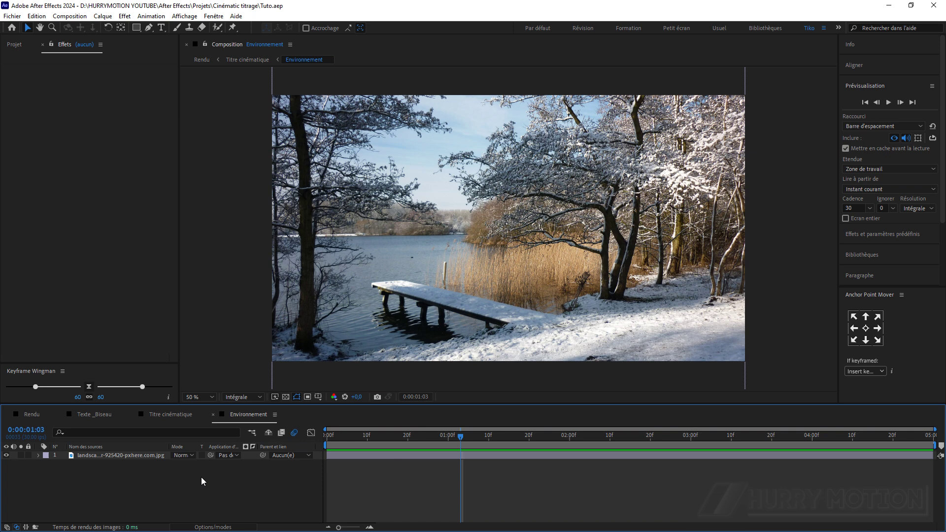
Add the ten images from tree-736885_1920.jpg through the 748081 landscape in Images de référence to the Environnement composition
left_click(15, 44)
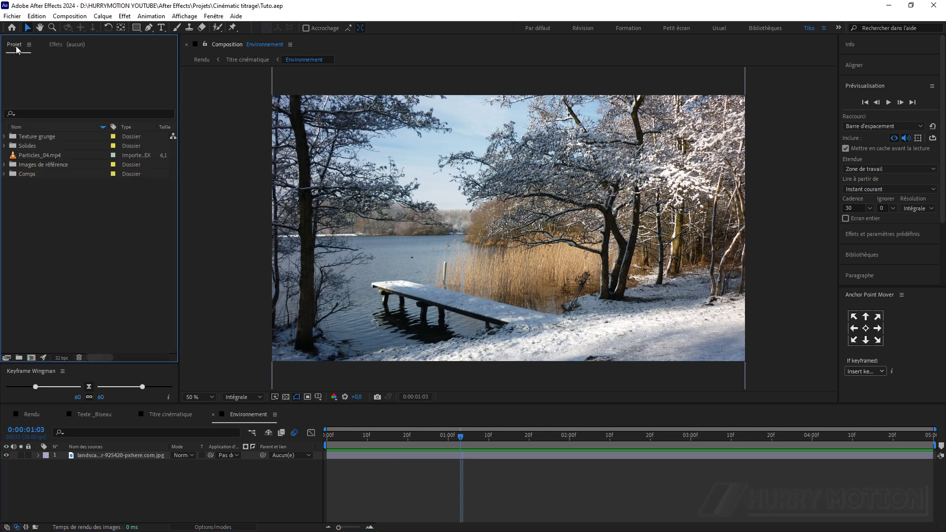
left_click(4, 165)
scroll(41, 161, "down", 1)
left_click(48, 146)
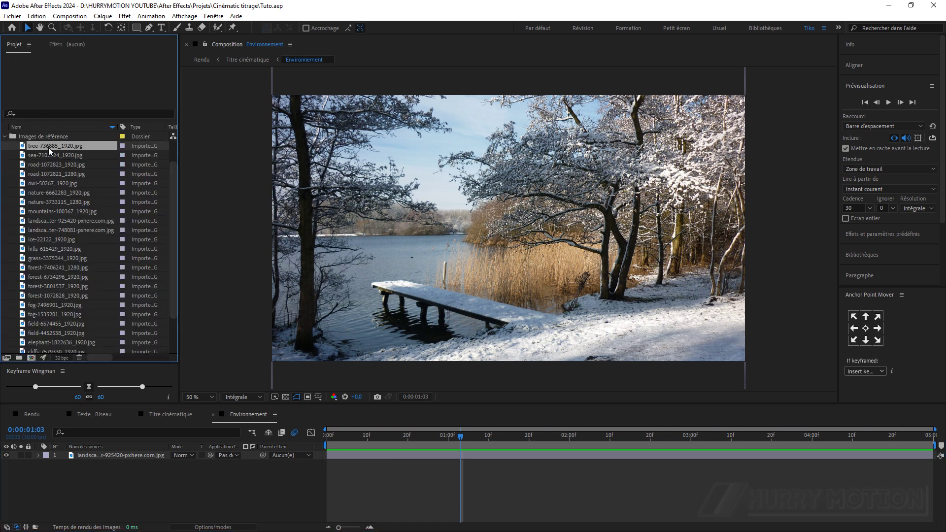
left_click(48, 200, "shift")
left_click(49, 211, "shift")
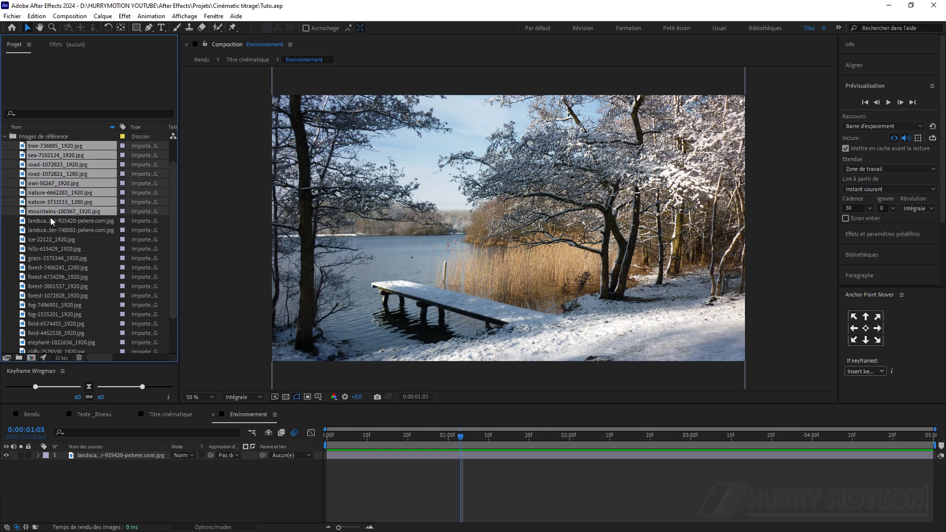
left_click(50, 221, "shift")
left_click(49, 230, "shift")
left_click_drag(64, 261, 93, 456)
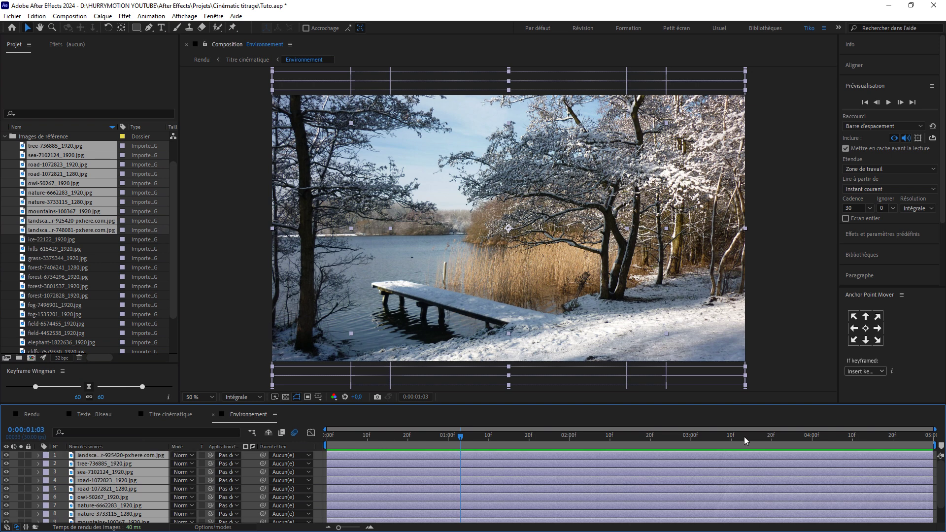
Trim the image layers to one frame at the composition start and arrange them consecutively with Calques de séquence
left_click_drag(925, 456, 330, 433)
left_click_drag(461, 436, 329, 436)
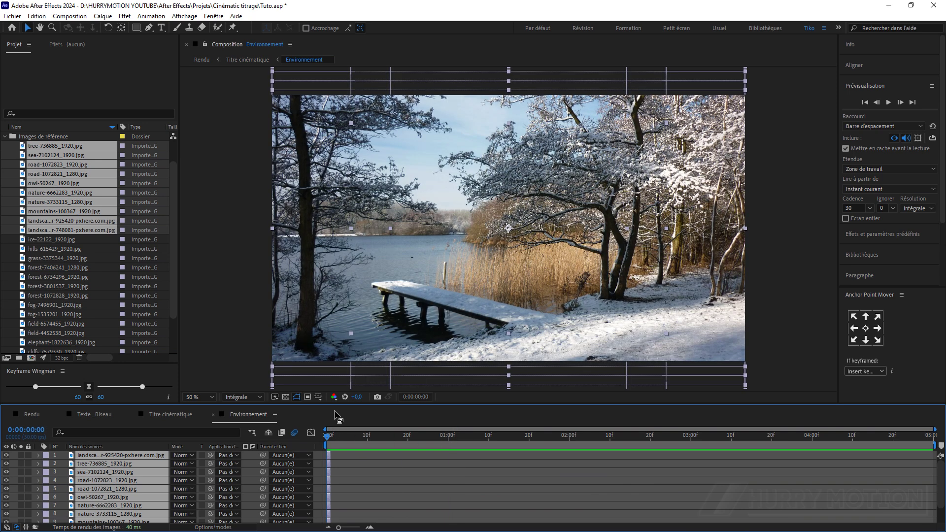
right_click(124, 465)
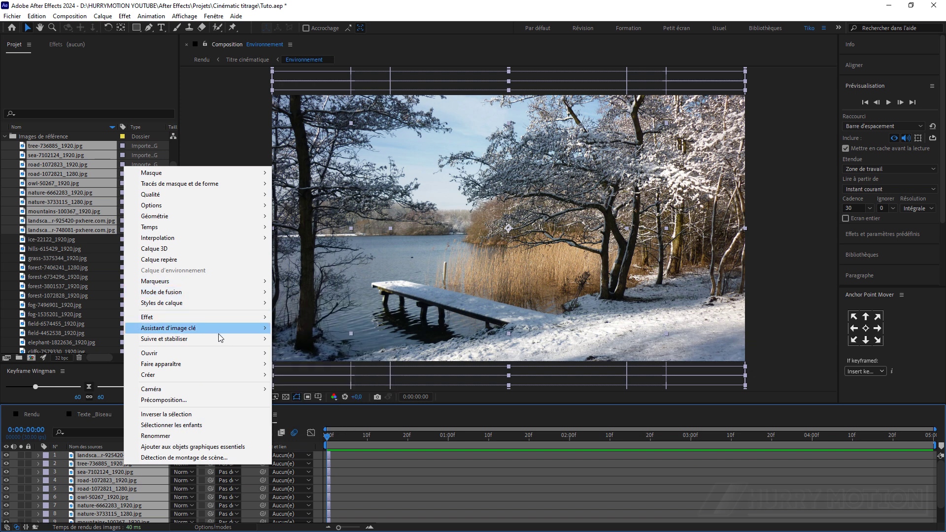
mouse_move(212, 327)
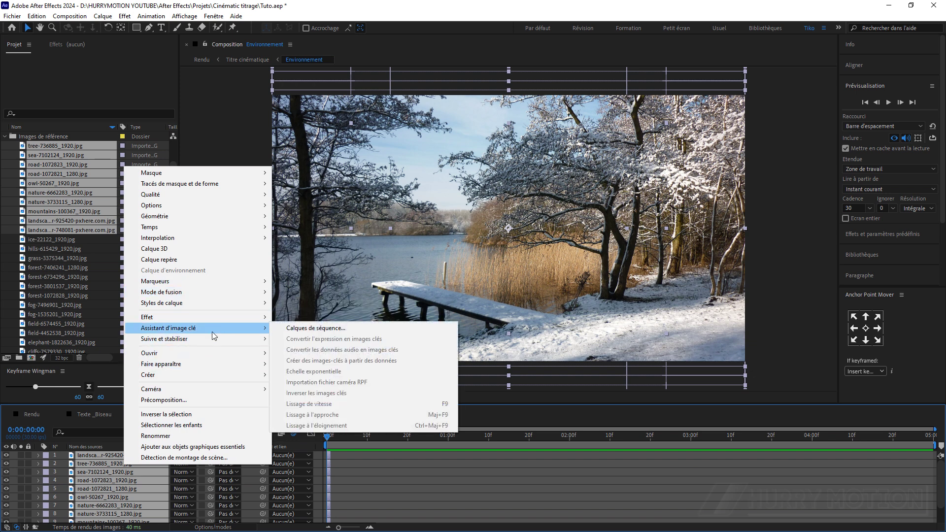
left_click(291, 329)
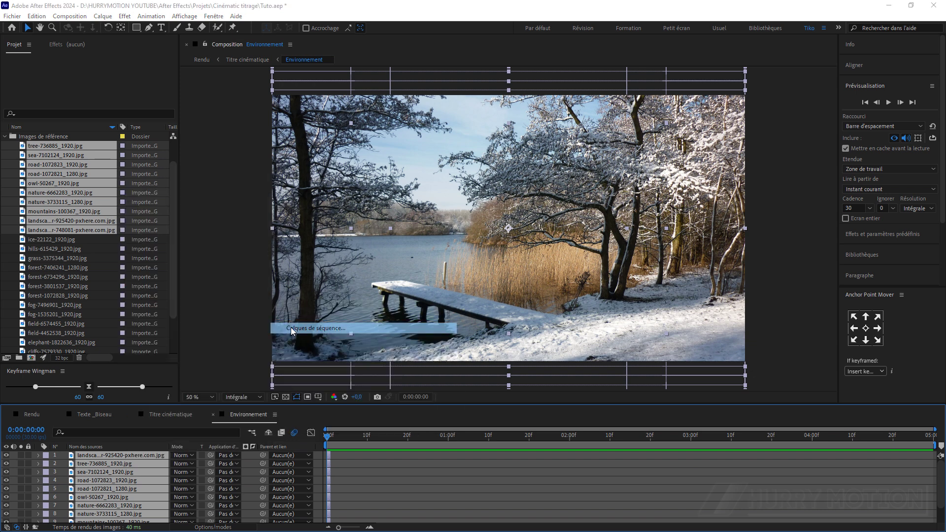
left_click(498, 296)
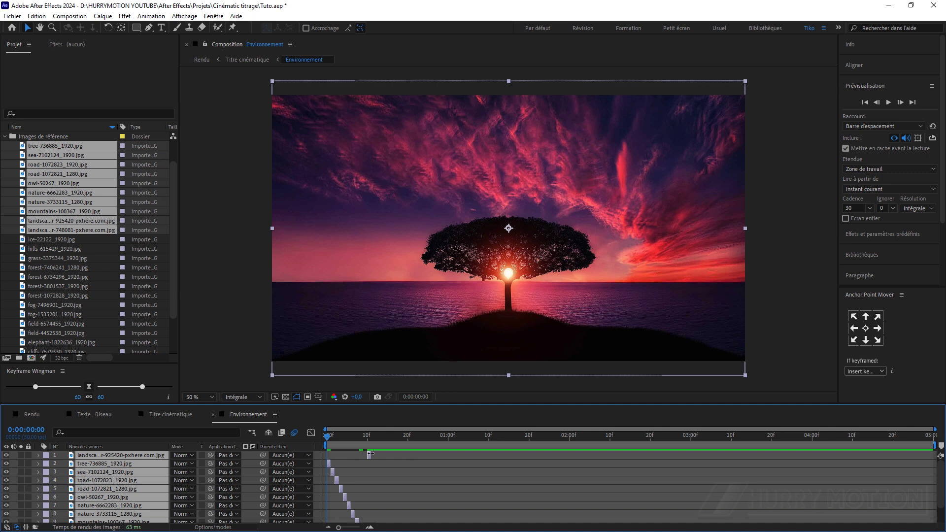
Hide the 925420 landscape layer at the top of the stack and return to the Titre cinématique composition
left_click(250, 459)
left_click(6, 454)
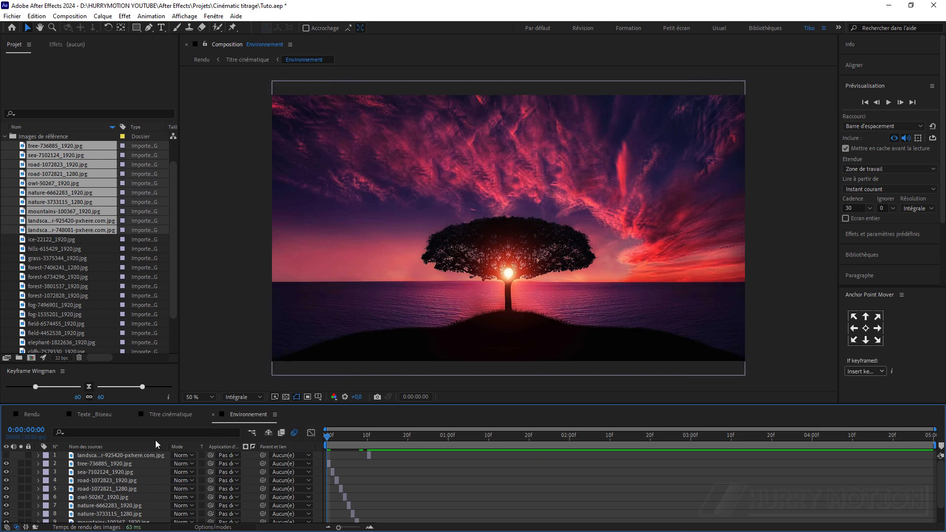
left_click(155, 414)
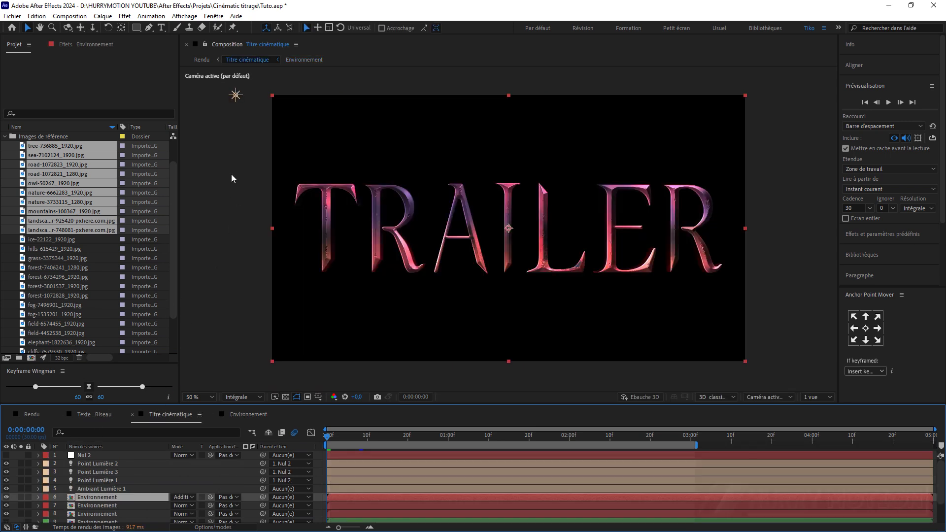
Lock the viewer on Titre cinématique and show Environnement in a second viewer beside it
left_click(204, 44)
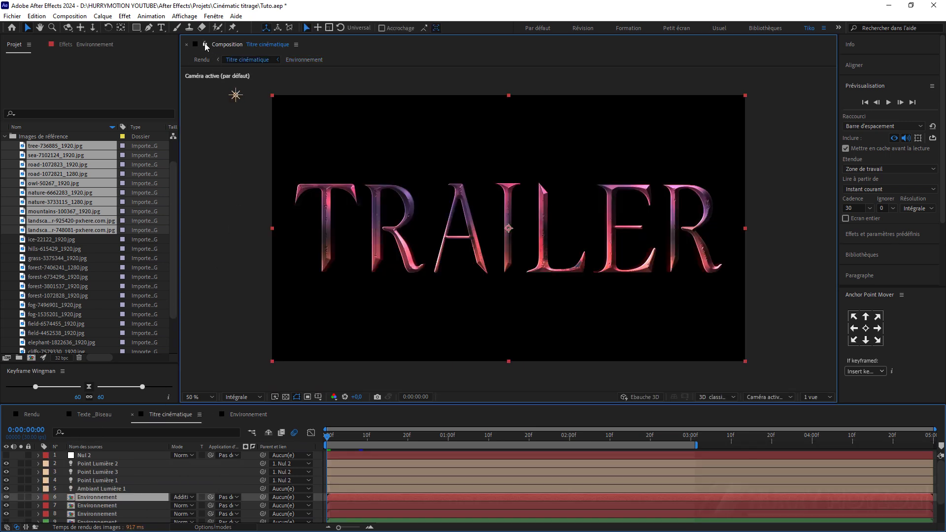
left_click(233, 416)
left_click(304, 60)
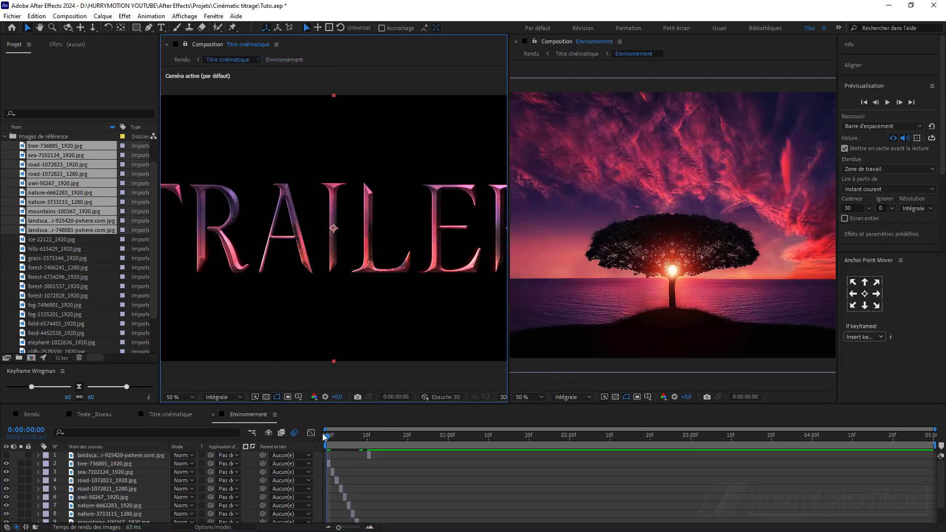
Go through the Environnement sequence frame by frame from 0:00:00:01 to 0:00:00:07, comparing each image's reflections on the TRAILER title
left_click(330, 435)
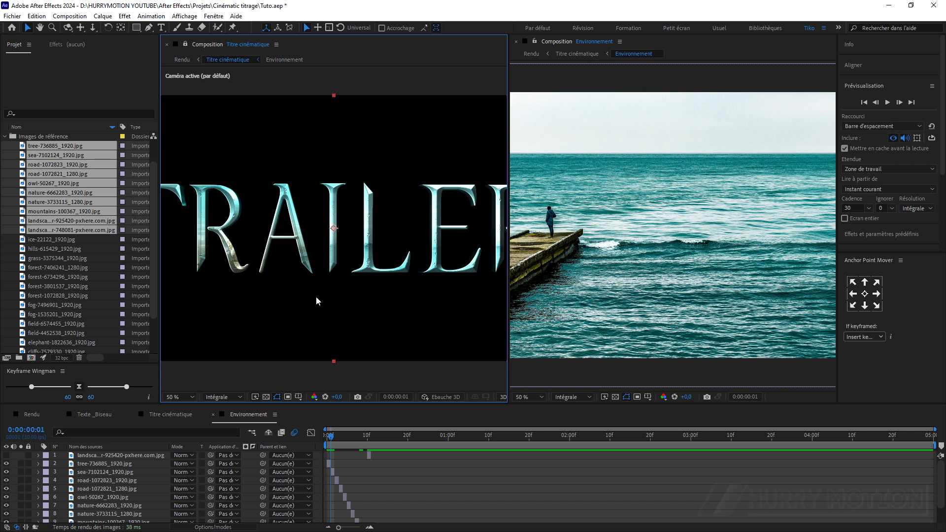
key("comma")
key("period")
key("Page_Down")
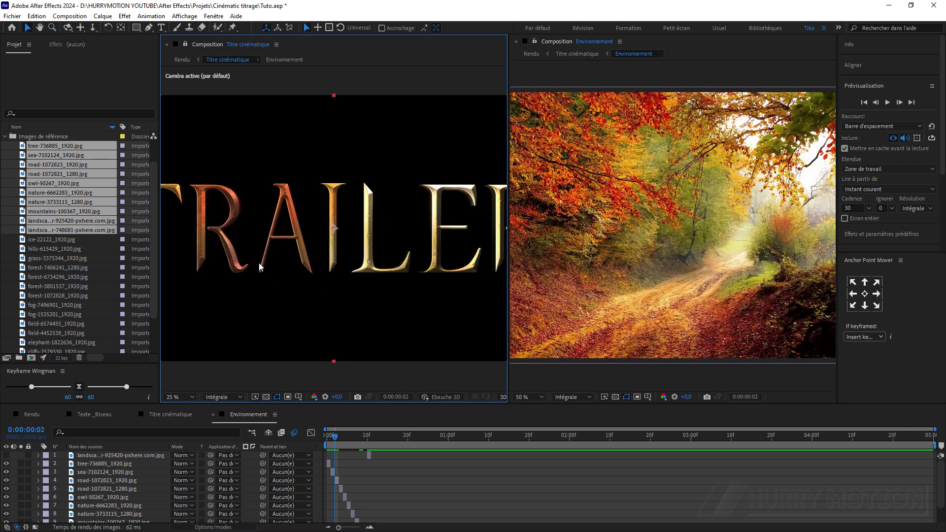
key("comma")
key("Page_Down")
key("Page_Down")
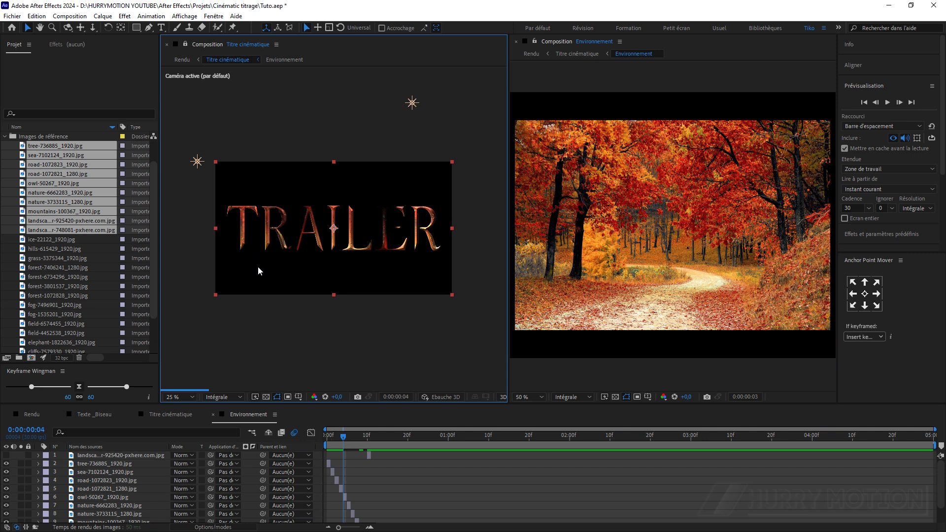
key("period")
key("period")
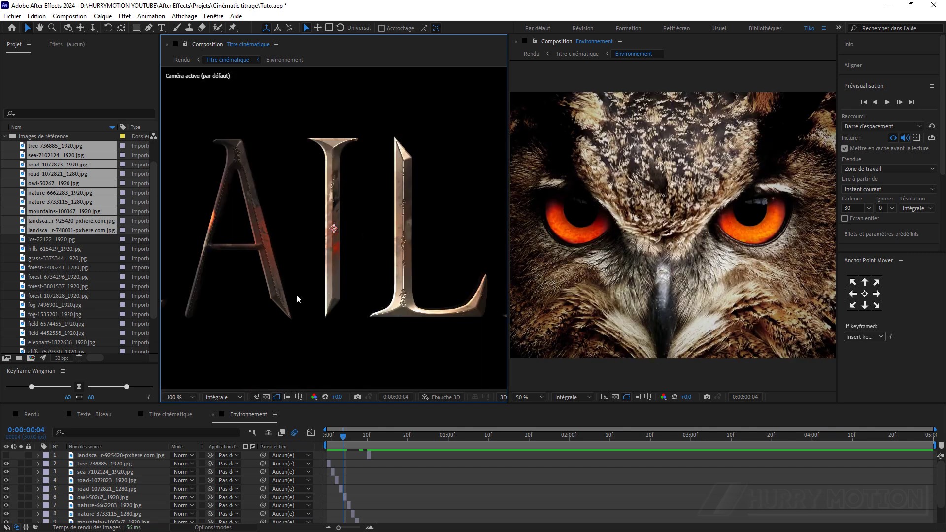
key("Page_Down")
key("comma")
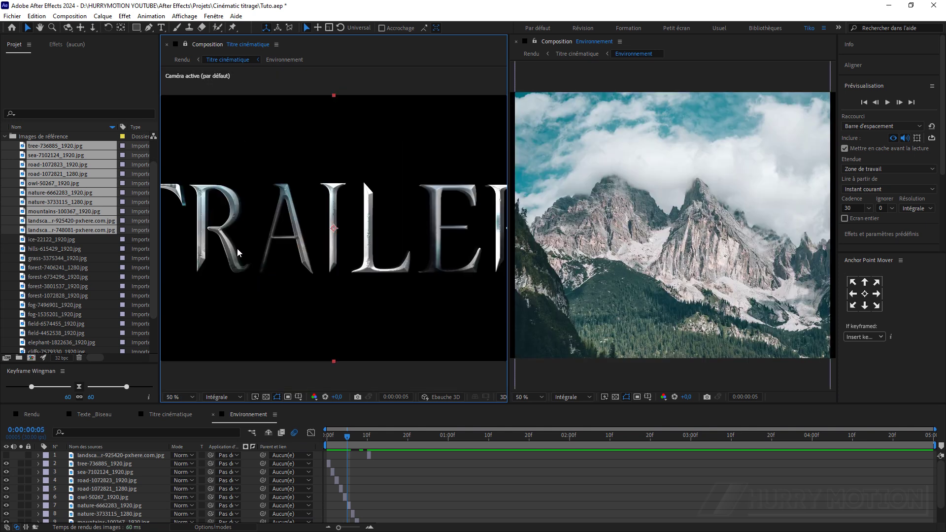
key("comma")
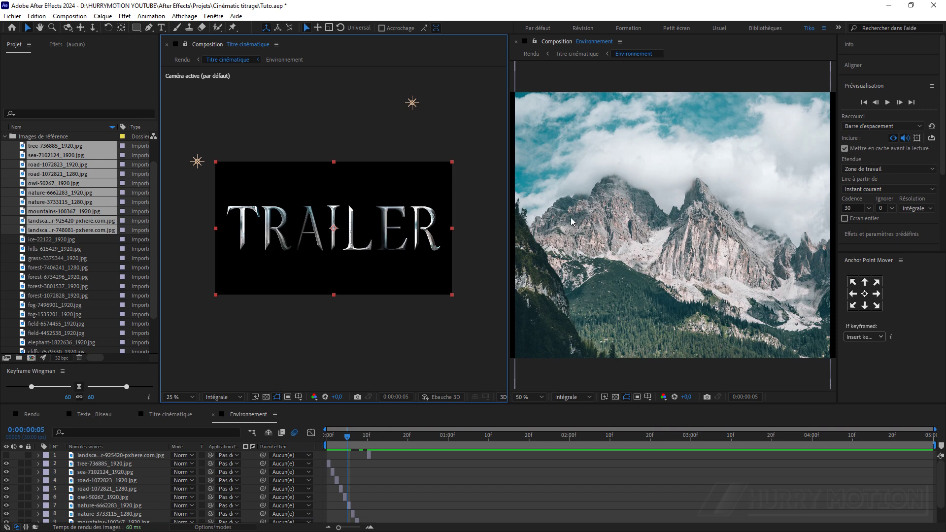
key("period")
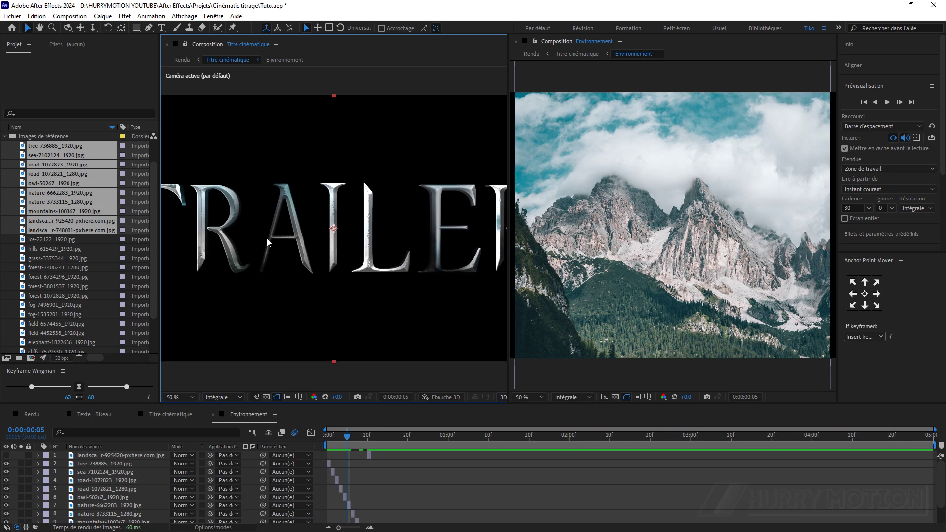
key("Page_Down")
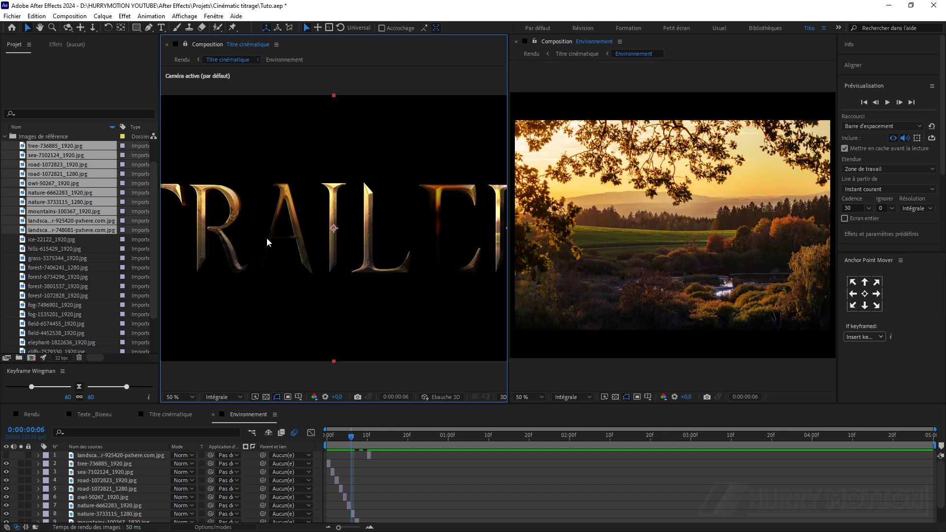
key("Page_Down")
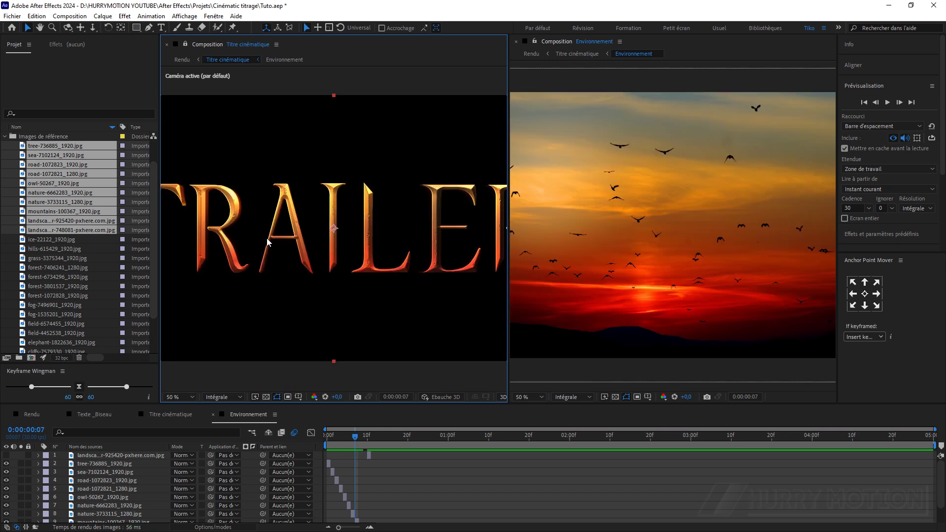